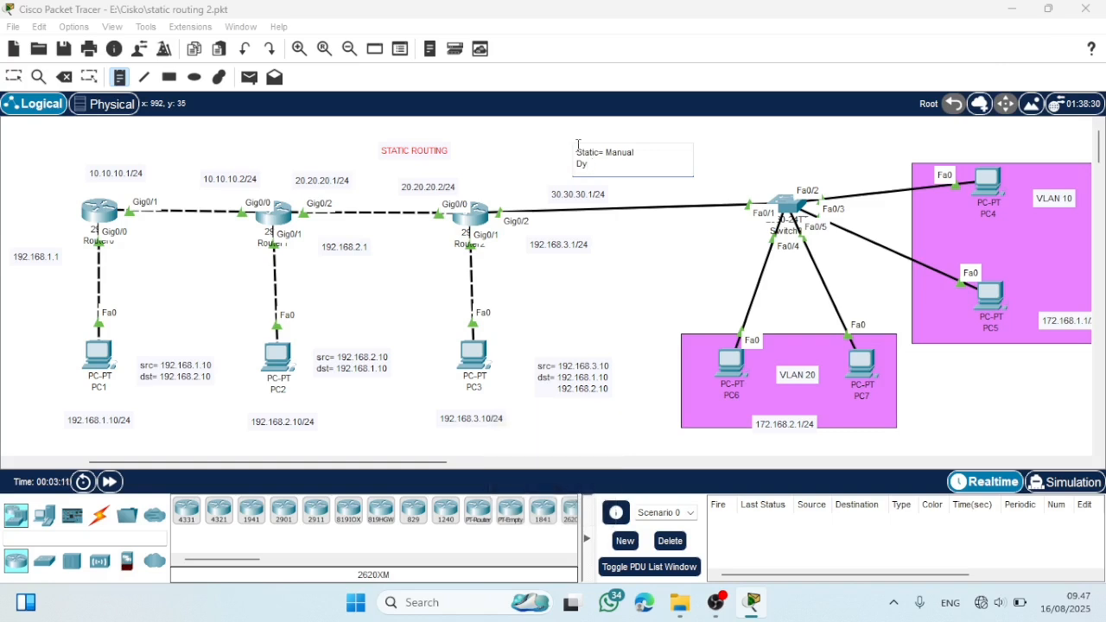
- Complete the note's second line as "Dynmamic= Auto" and finish editing the note
text(nma)
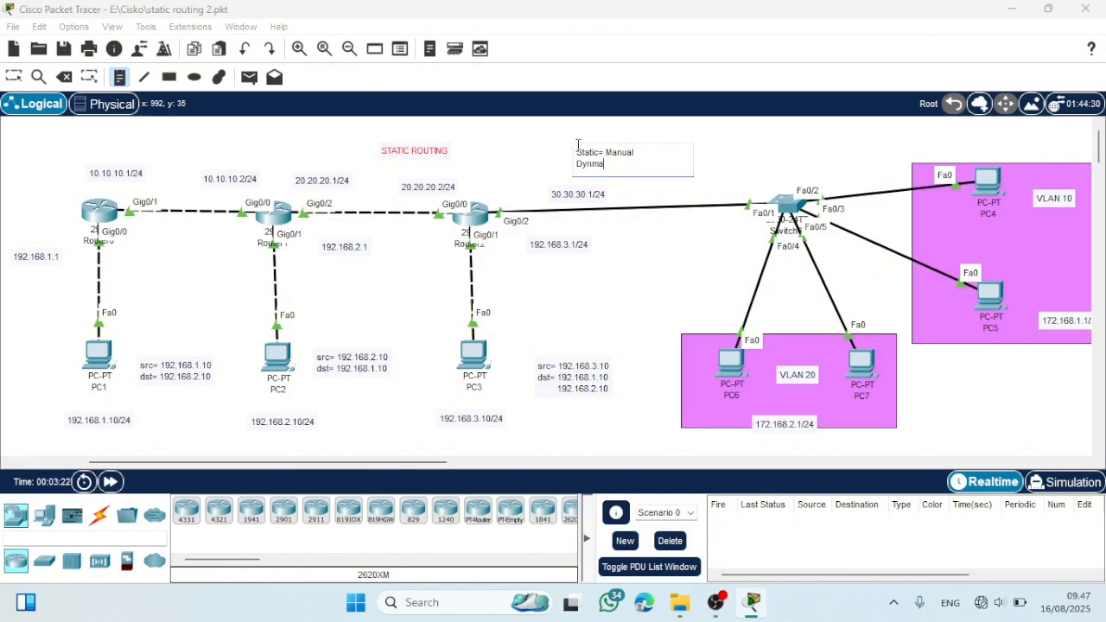
key(BackSpace)
key(BackSpace)
text(amic= Auto)
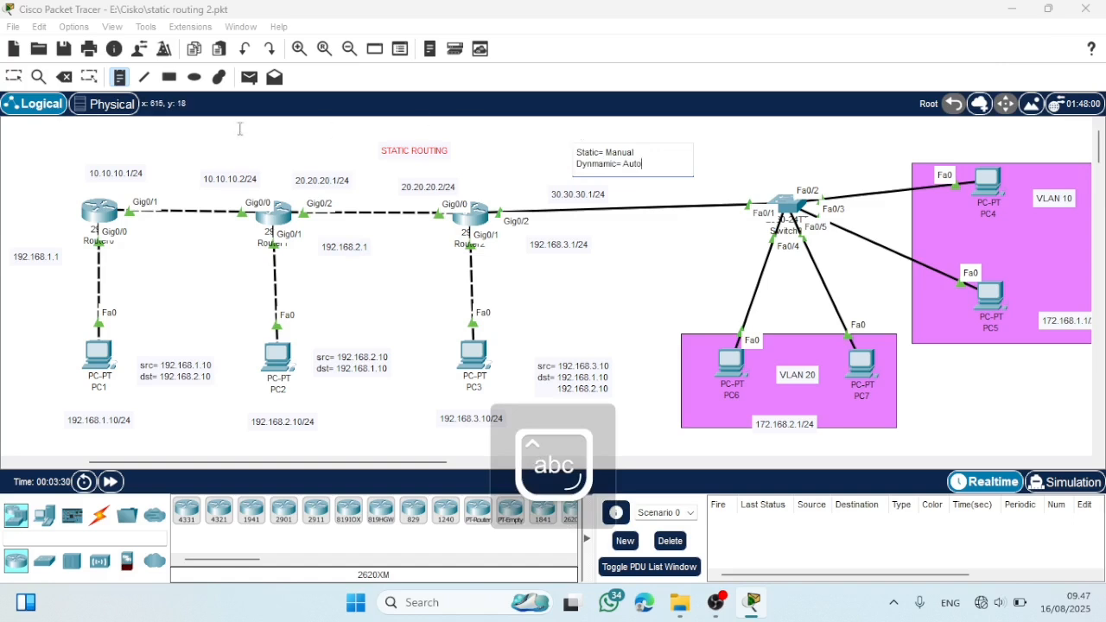
click(27, 78)
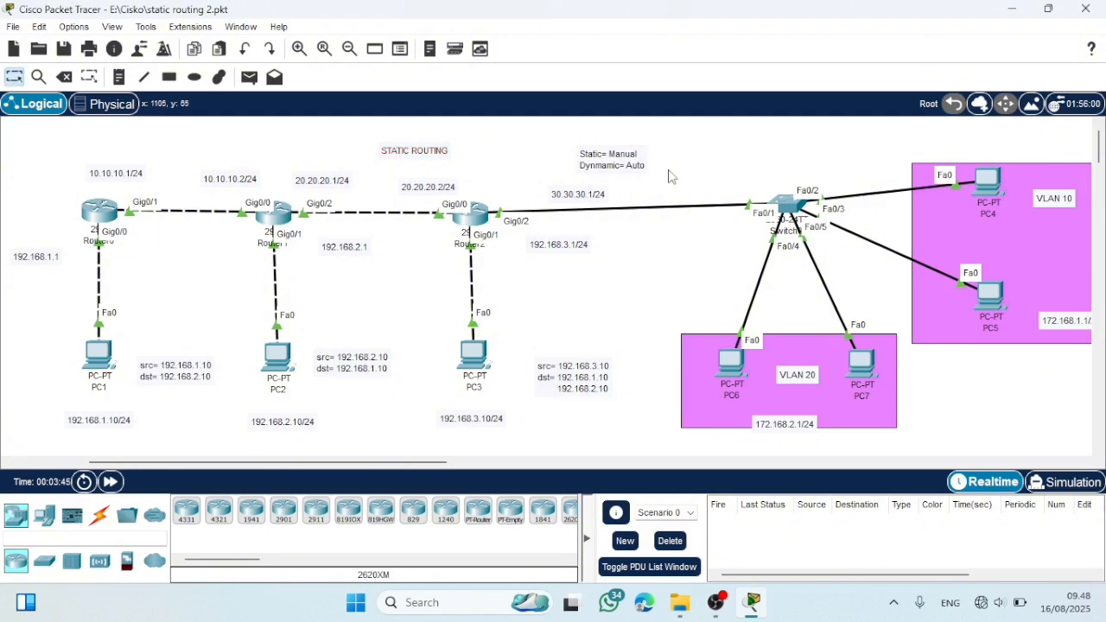
- Examine the static routing topology from the three routers and their PCs across to the VLAN 10 and VLAN 20 areas
drag(63, 175, 542, 452)
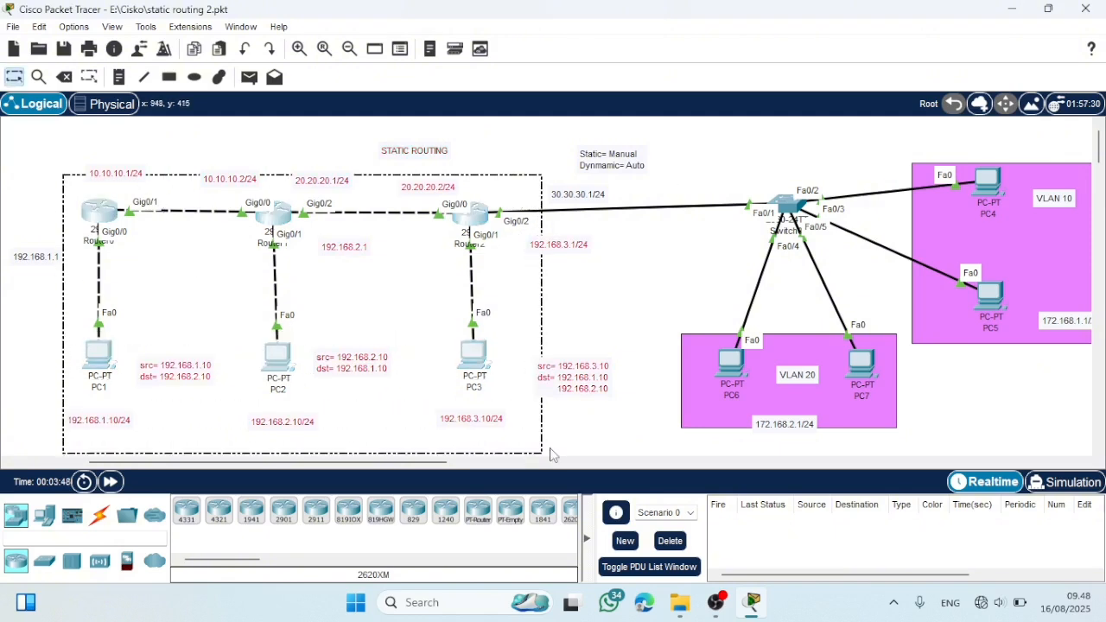
click(553, 455)
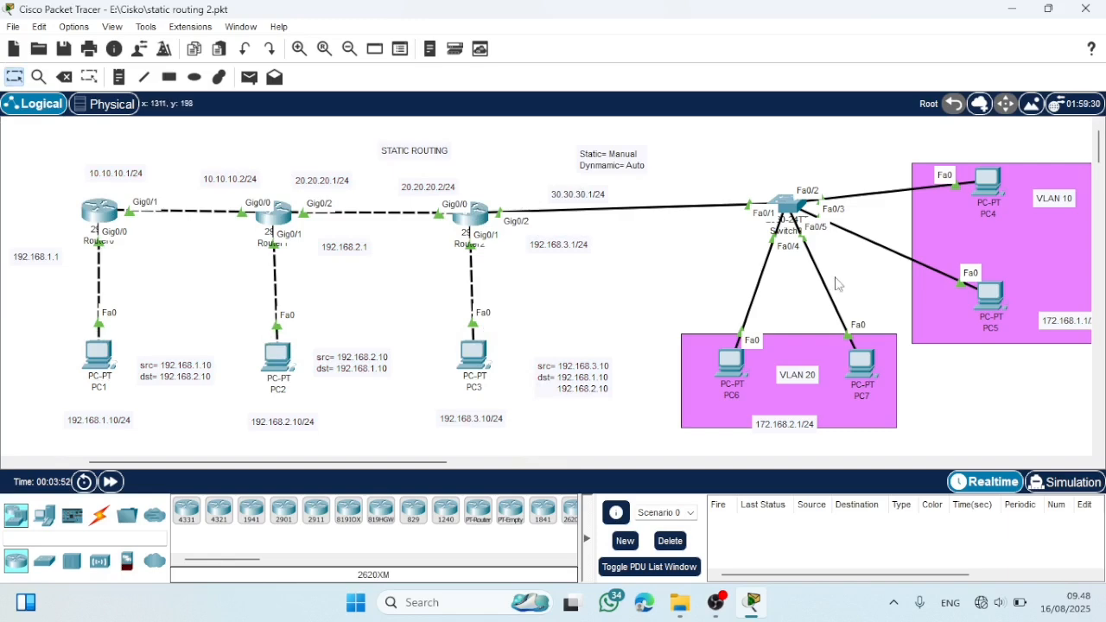
scroll(837, 283, right, 10)
scroll(837, 283, left, 3)
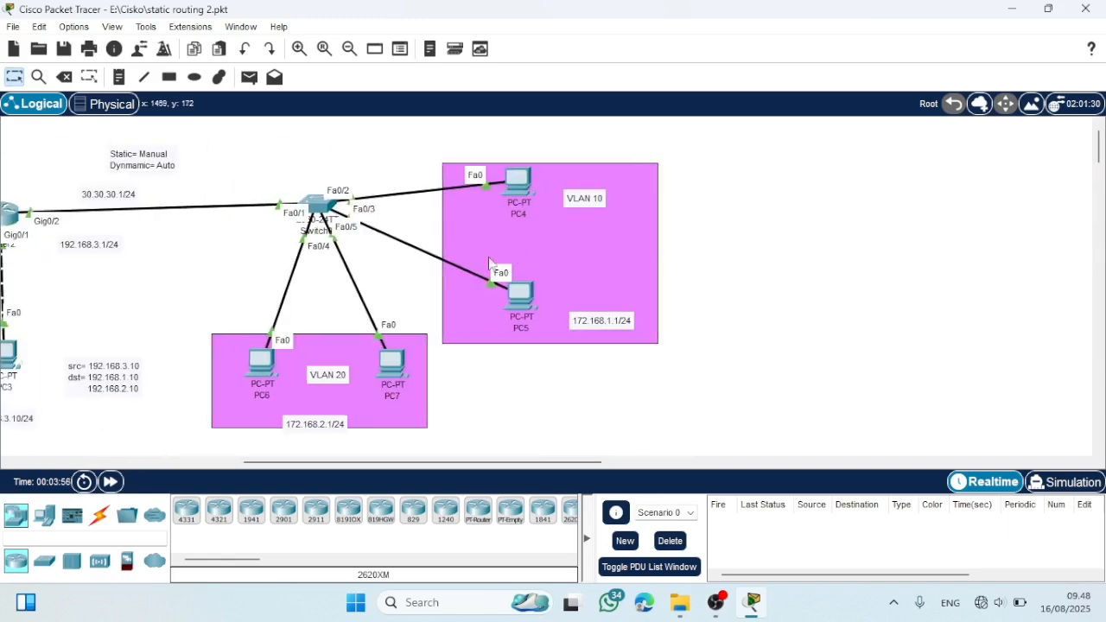
scroll(423, 250, left, 7)
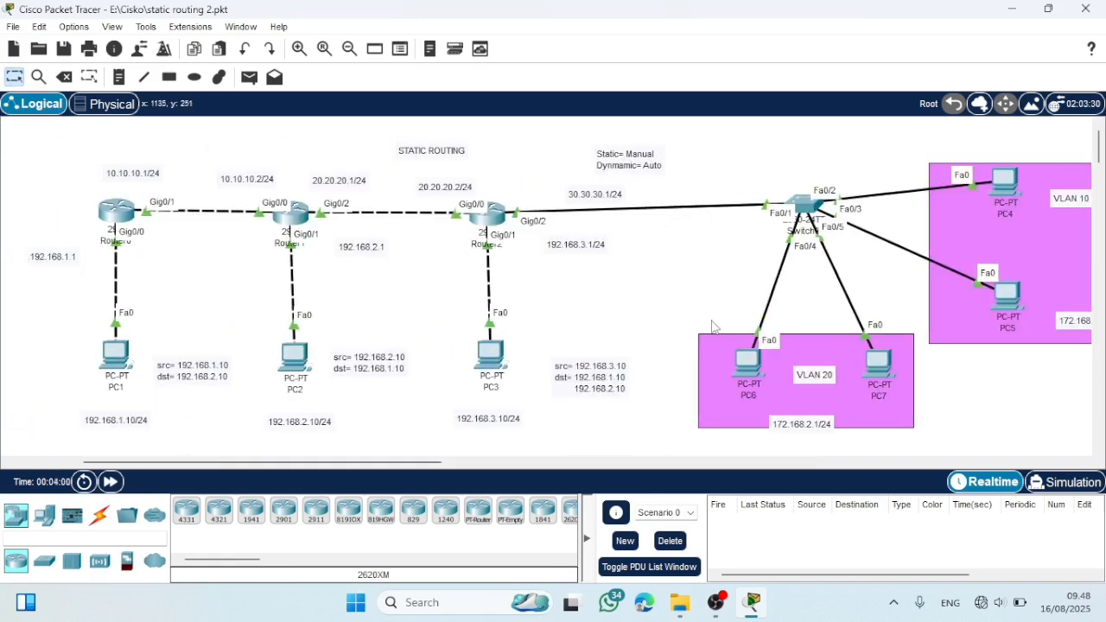
scroll(724, 328, right, 4)
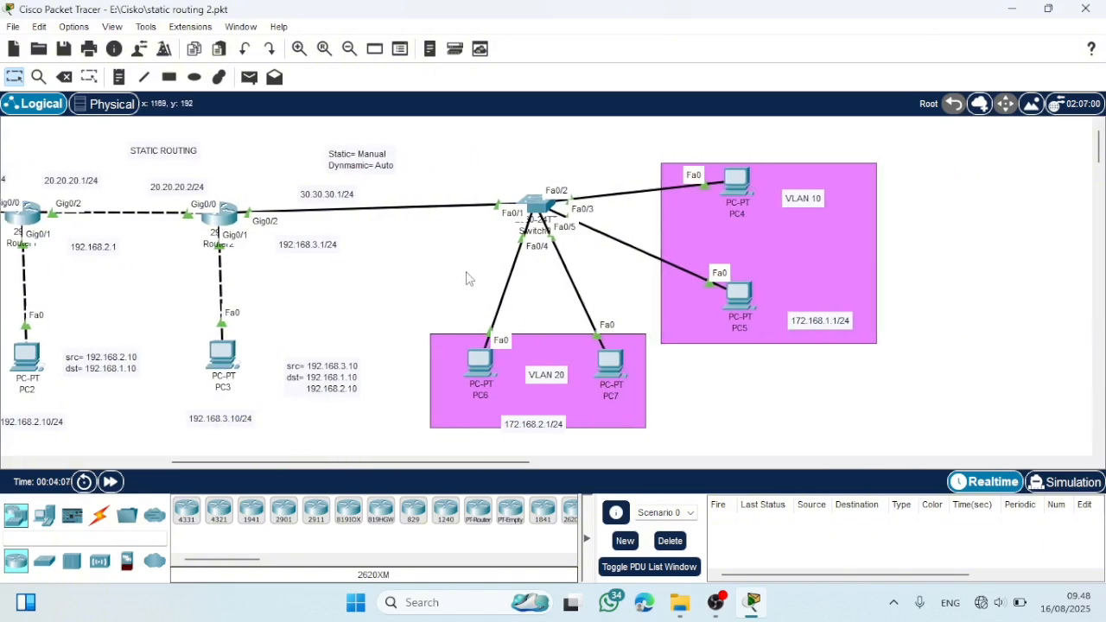
scroll(462, 277, left, 4)
scroll(461, 275, right, 1)
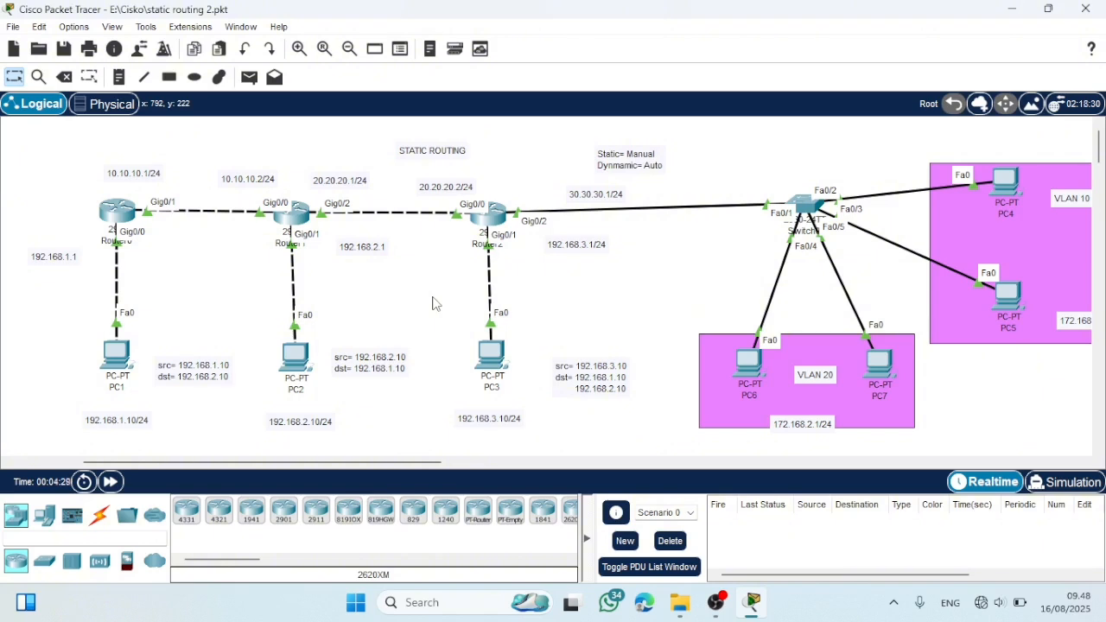
- Place a 2811 router in the empty workspace beyond the VLAN 10 area
scroll(338, 280, right, 5)
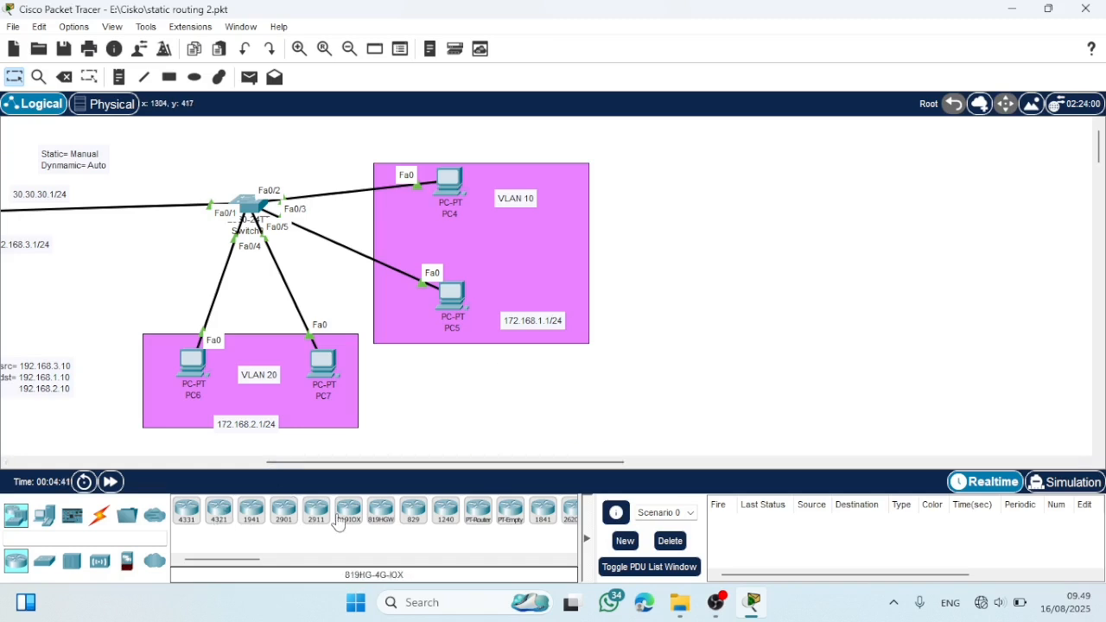
scroll(337, 519, right, 3)
click(498, 511)
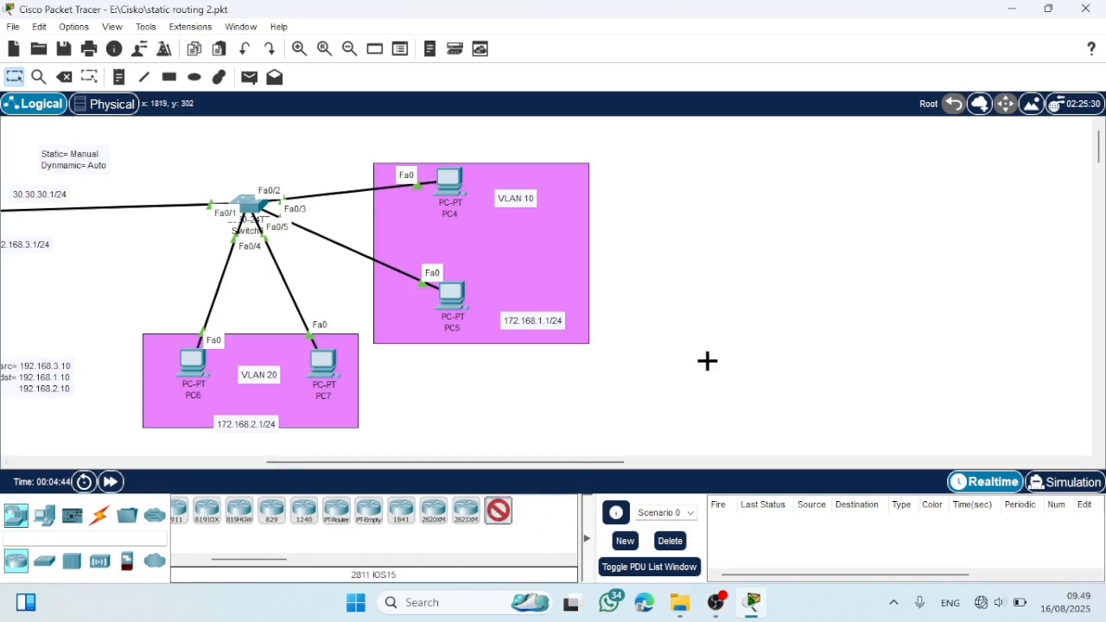
click(748, 314)
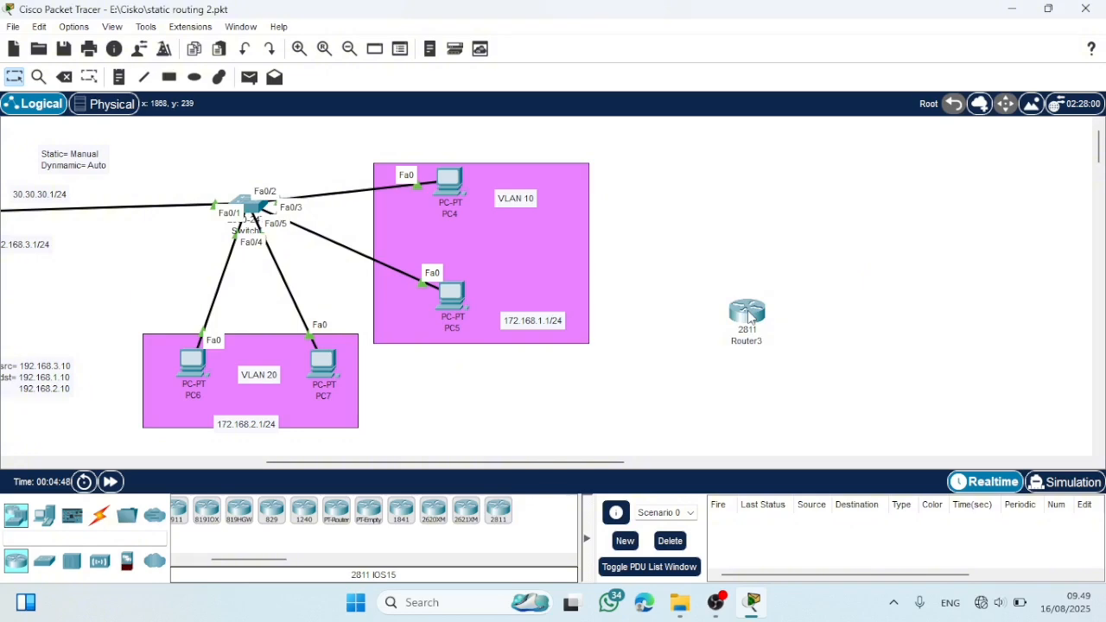
- Review the existing routed network in relation to the separately placed 2811 router
scroll(557, 332, left, 3)
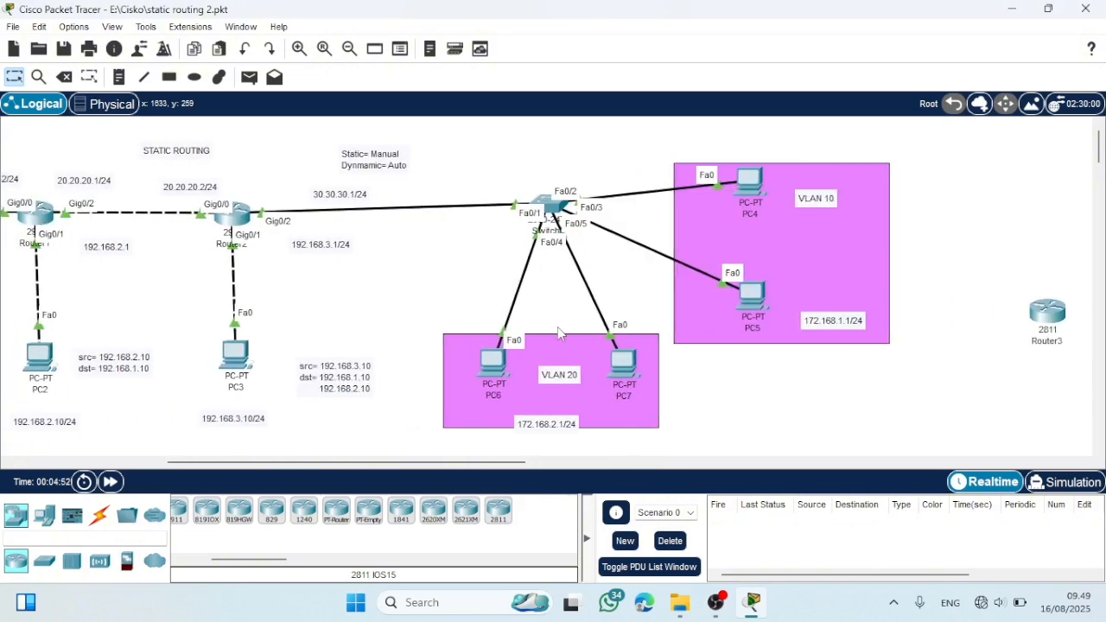
scroll(558, 327, left, 2)
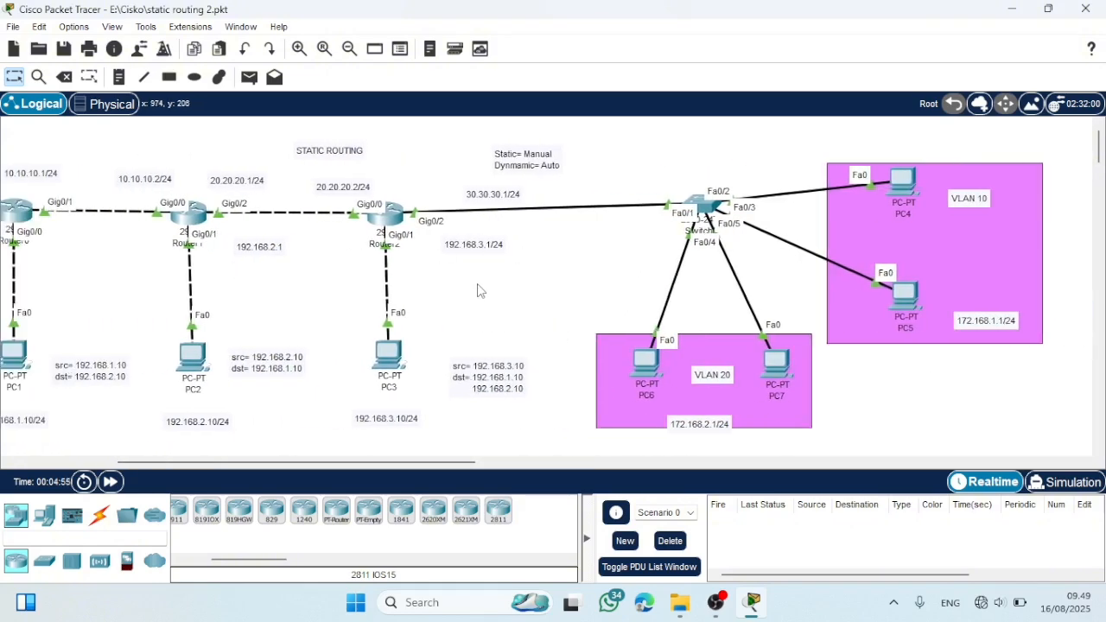
scroll(481, 291, left, 3)
scroll(480, 291, right, 2)
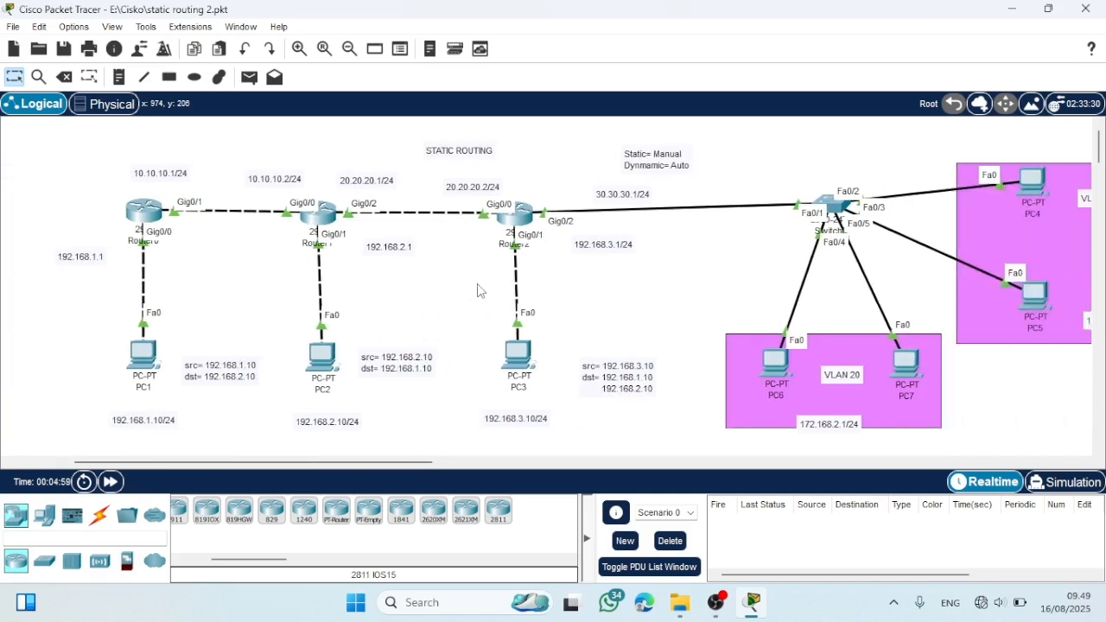
scroll(480, 291, right, 1)
scroll(481, 292, right, 7)
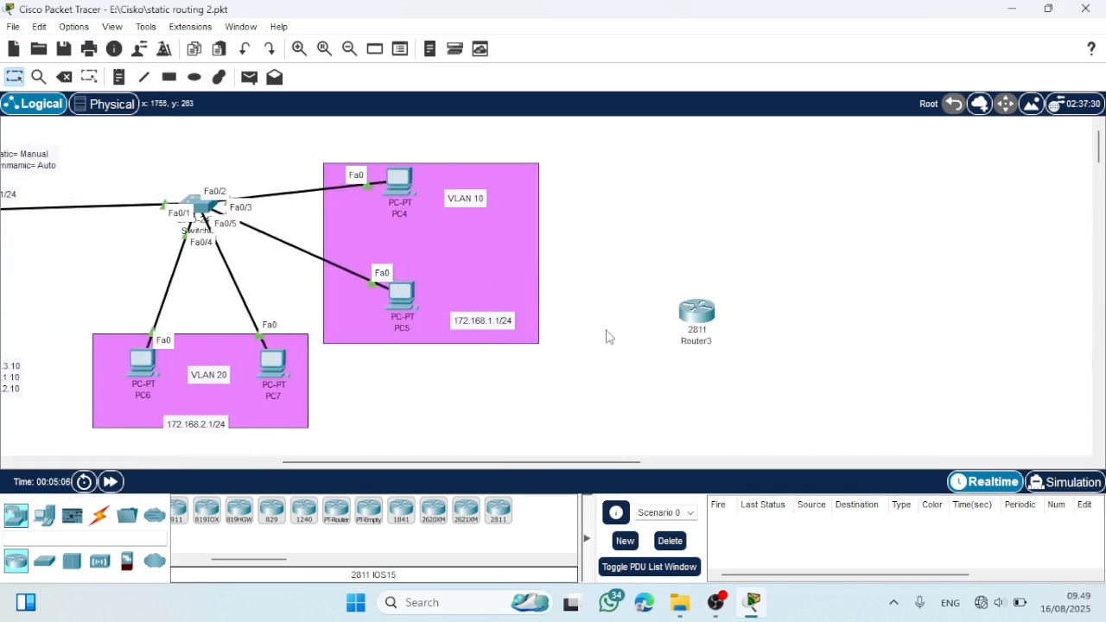
scroll(563, 336, left, 8)
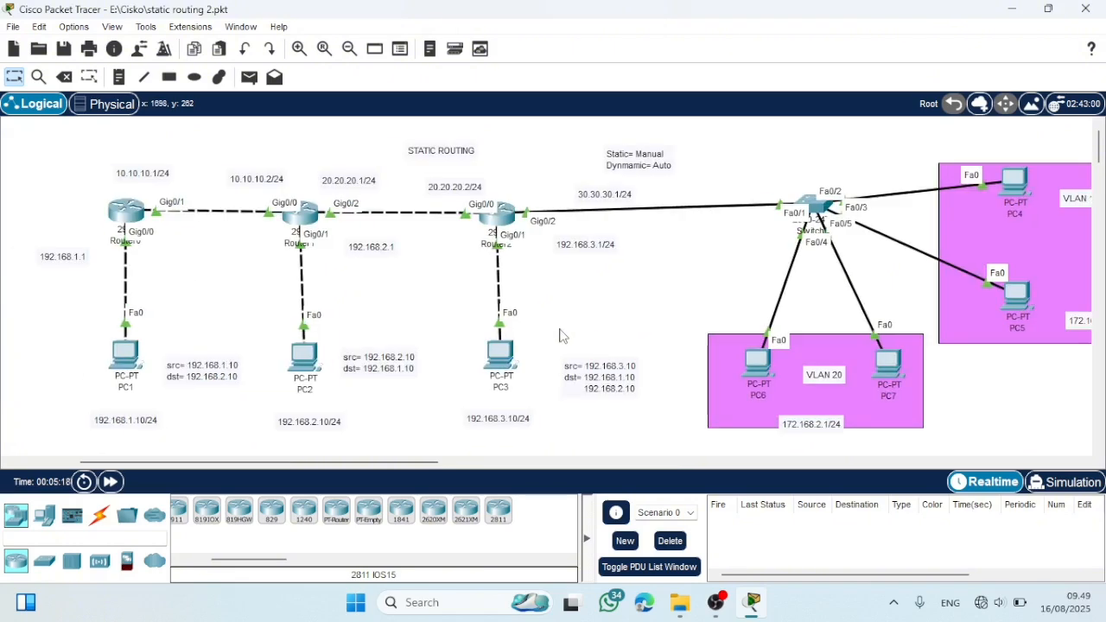
scroll(560, 335, right, 7)
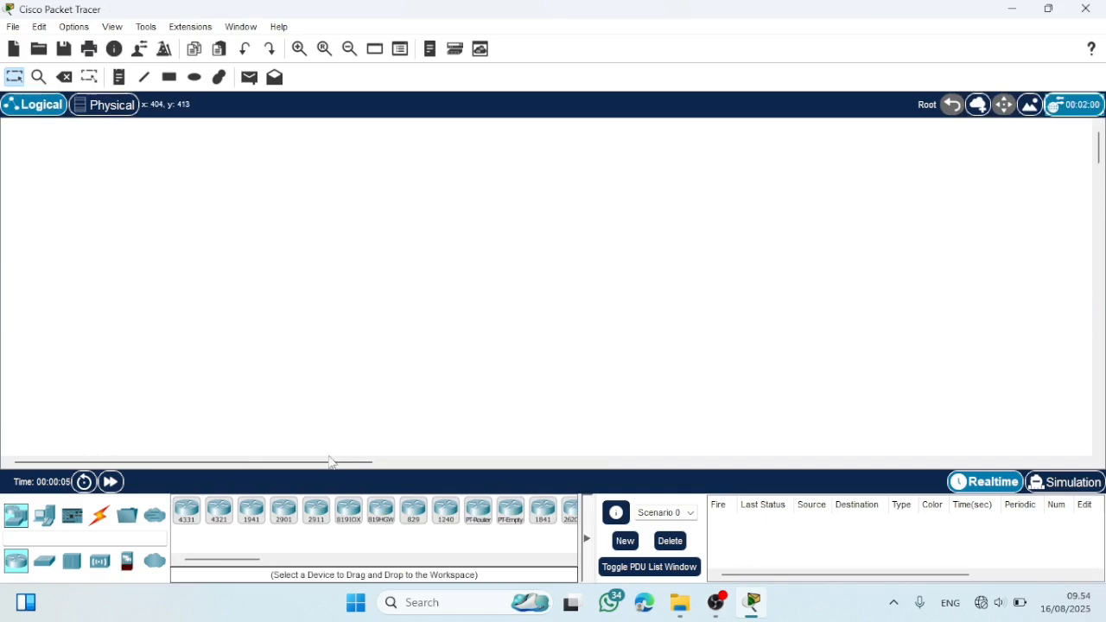
- Place two 2911 routers side by side in the blank workspace
click(316, 510)
click(379, 205)
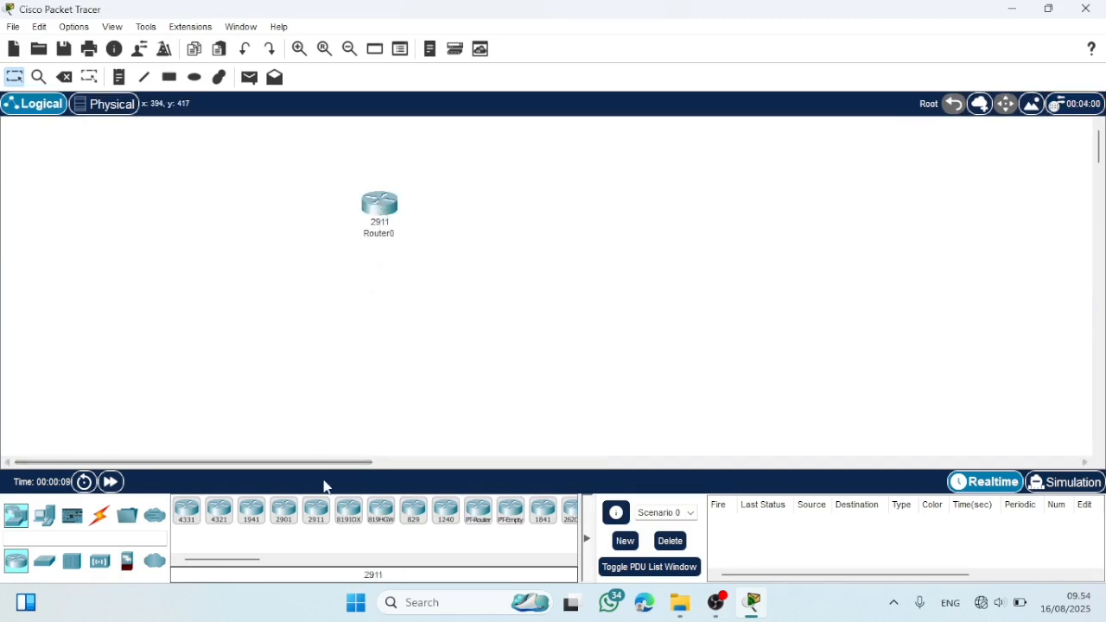
click(316, 510)
click(541, 205)
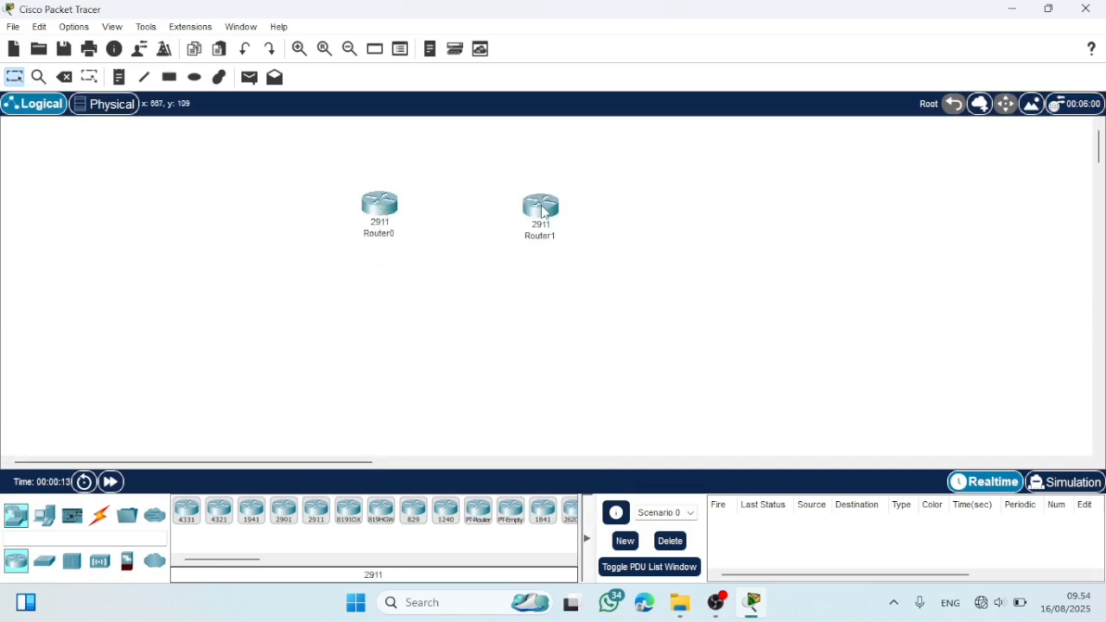
- Place two PC-PT end devices, one below each 2911 router
click(44, 515)
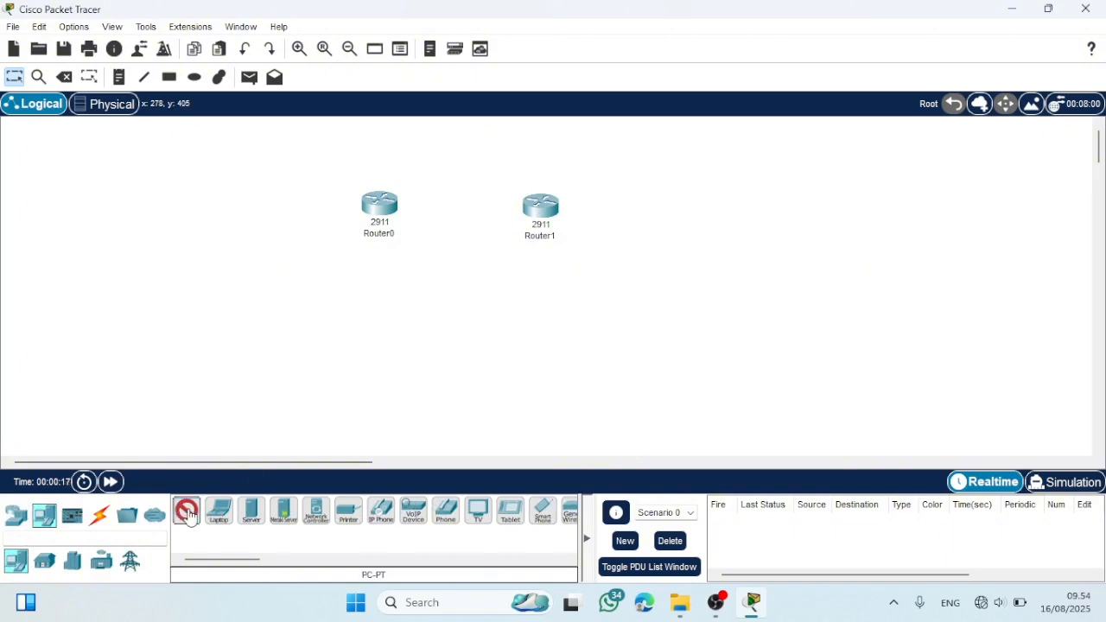
click(188, 512)
click(375, 360)
click(187, 511)
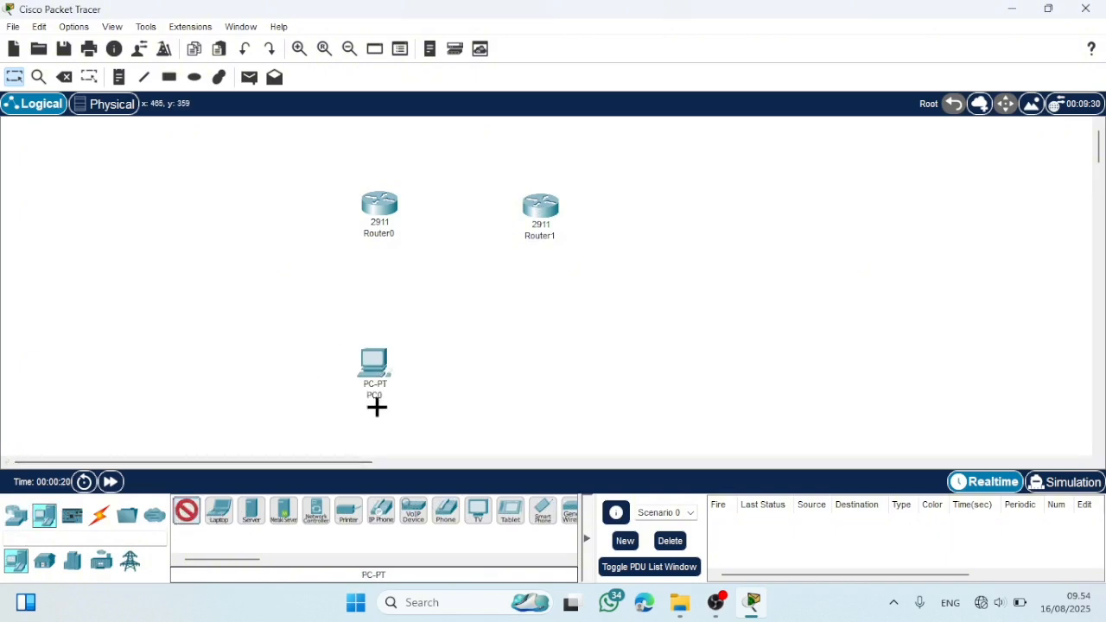
click(537, 359)
- Rename the PC below Router1 as PC2 and the PC below Router0 as PC1
click(546, 394)
key(BackSpace)
text(2)
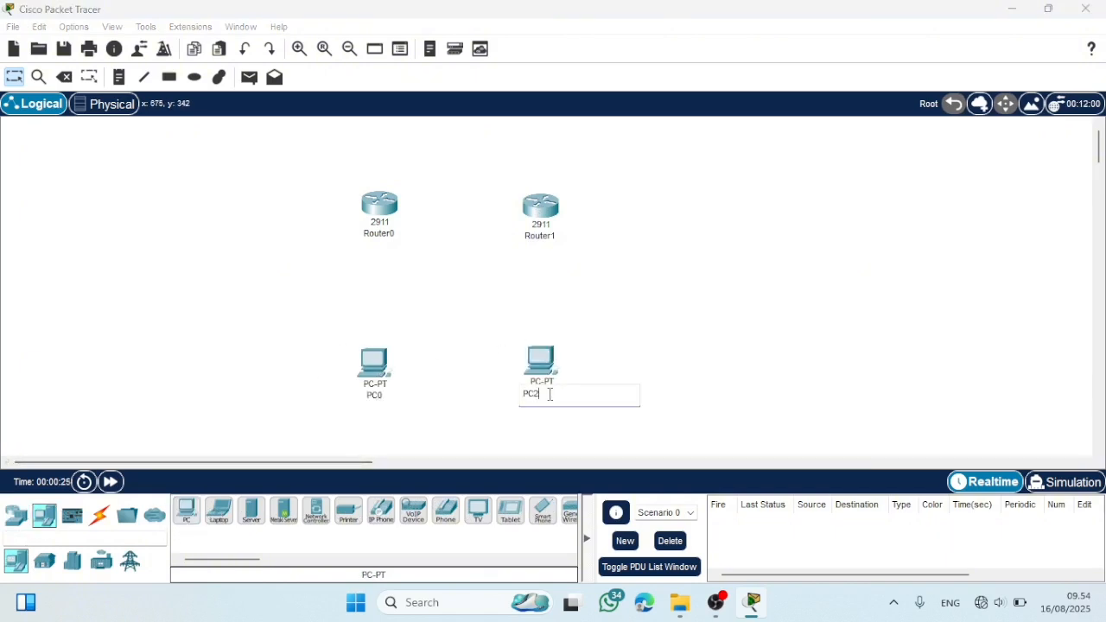
click(386, 396)
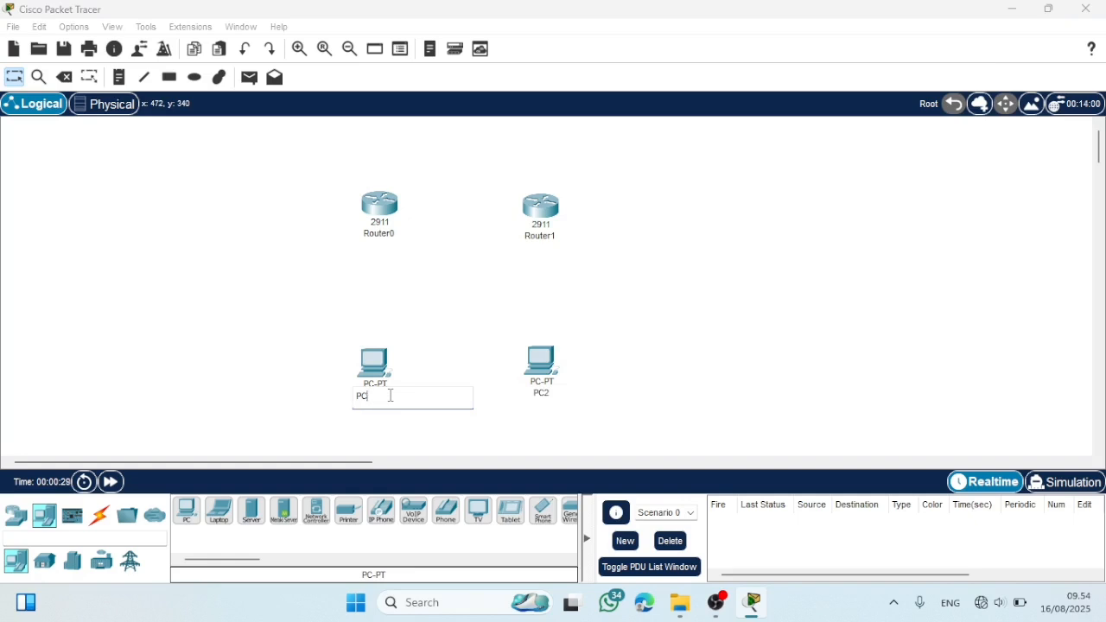
text(1)
- Try to rename Router0 as Router1
click(391, 238)
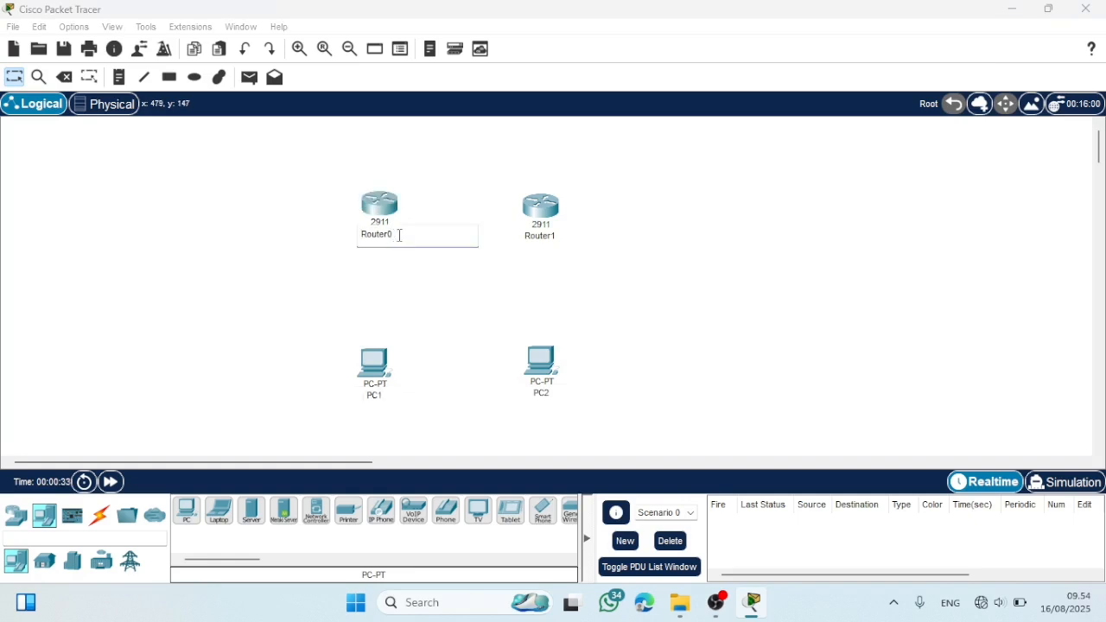
text(1)
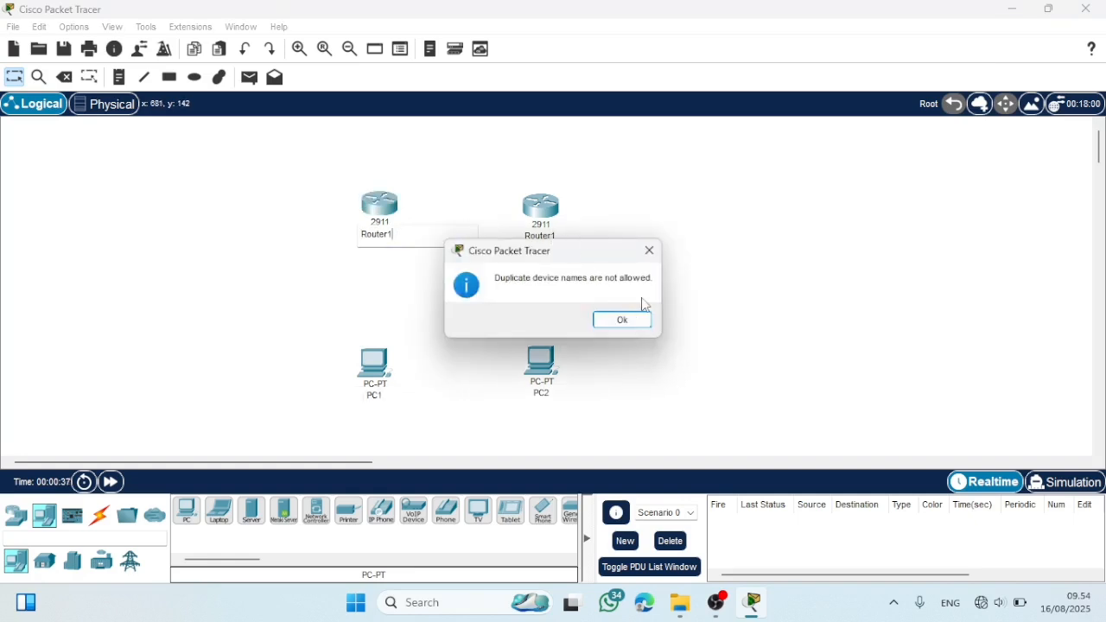
click(623, 320)
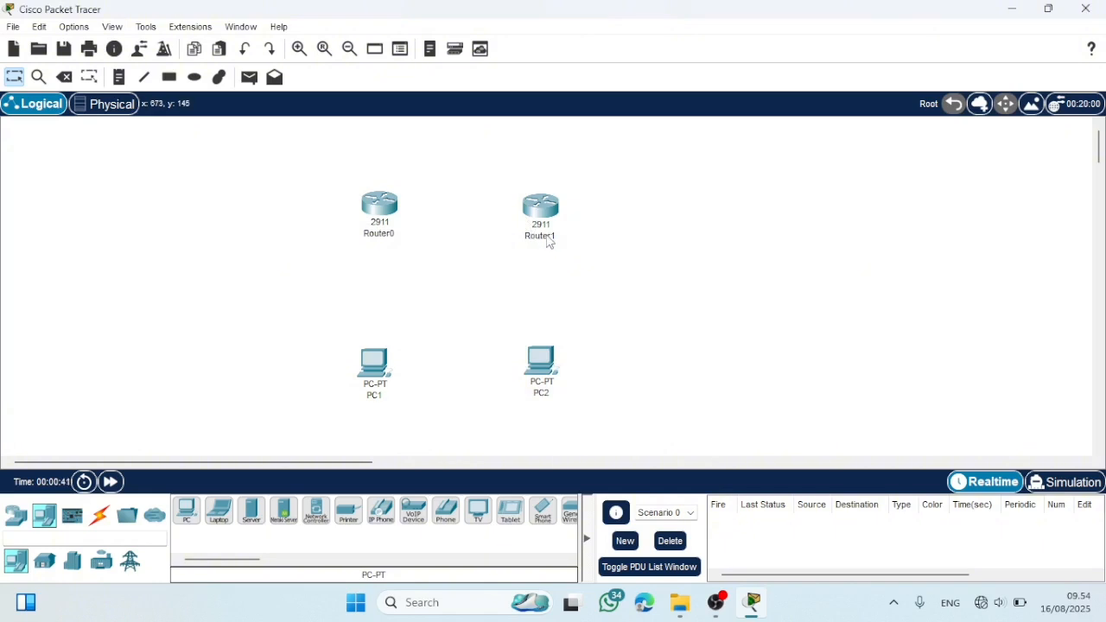
- Rename the router above PC2 as Router2 and the router above PC1 as Router1
click(549, 236)
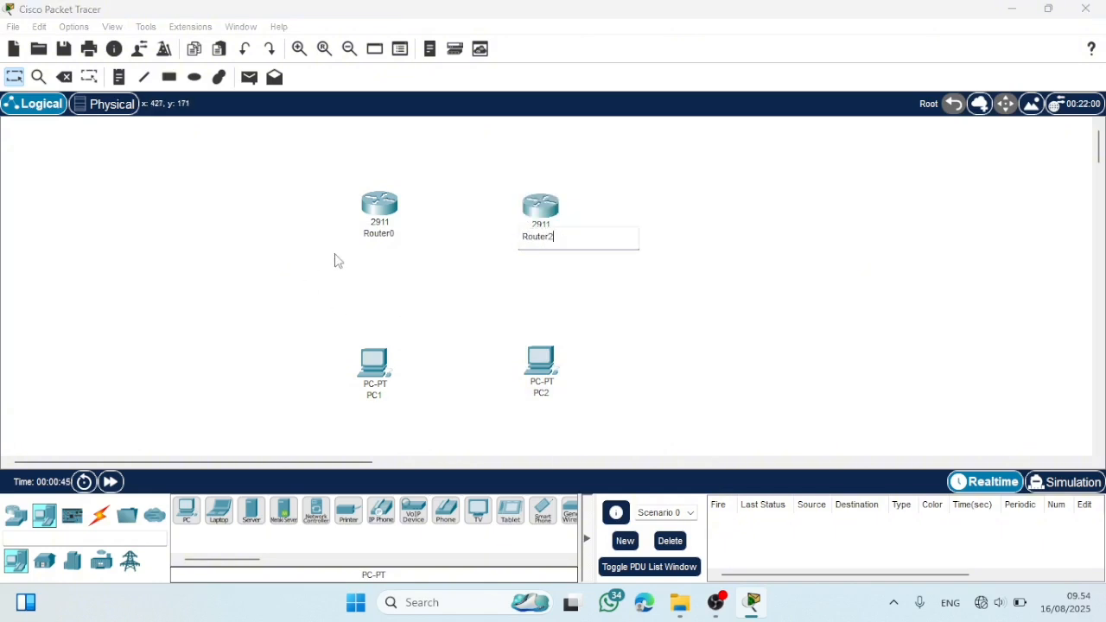
click(385, 236)
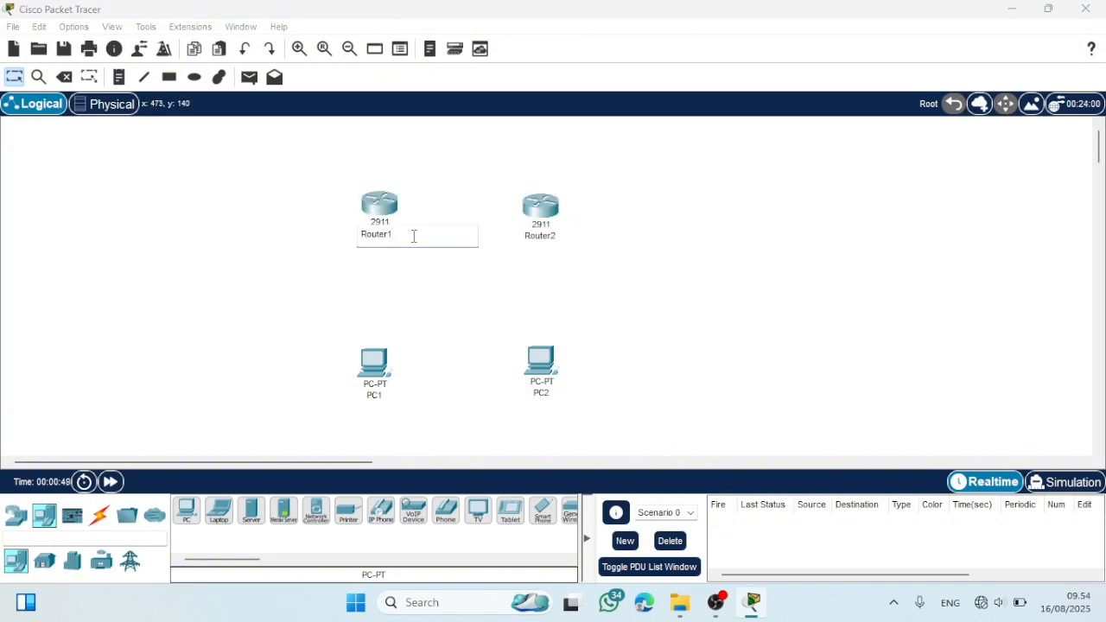
click(441, 344)
- Connect Router1 to Router2 with an automatically chosen connection type
click(99, 515)
click(187, 511)
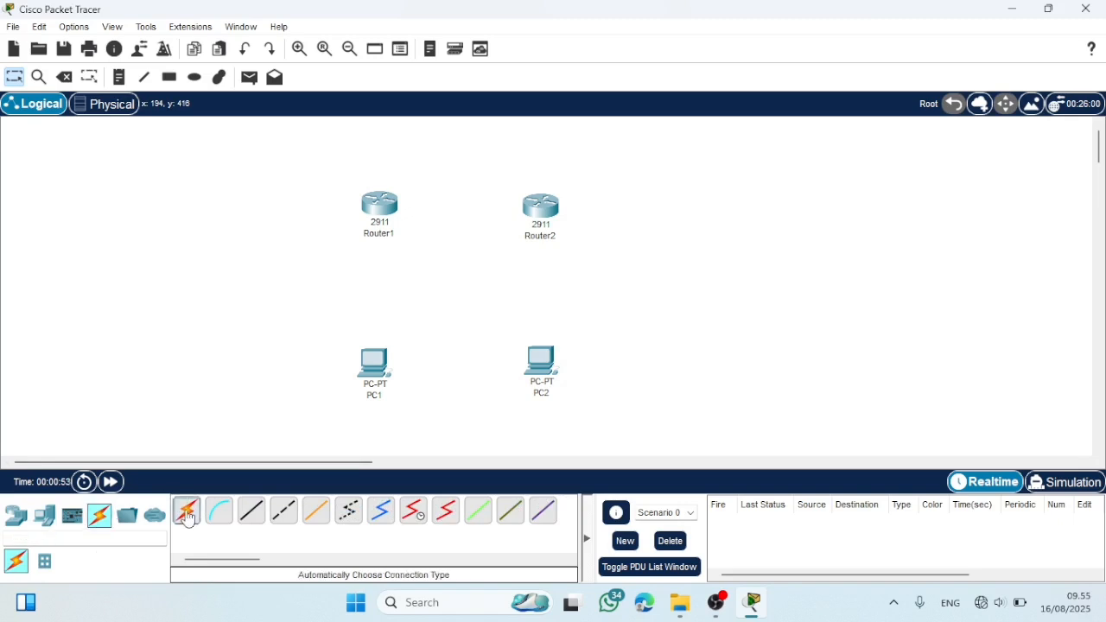
click(381, 204)
click(541, 206)
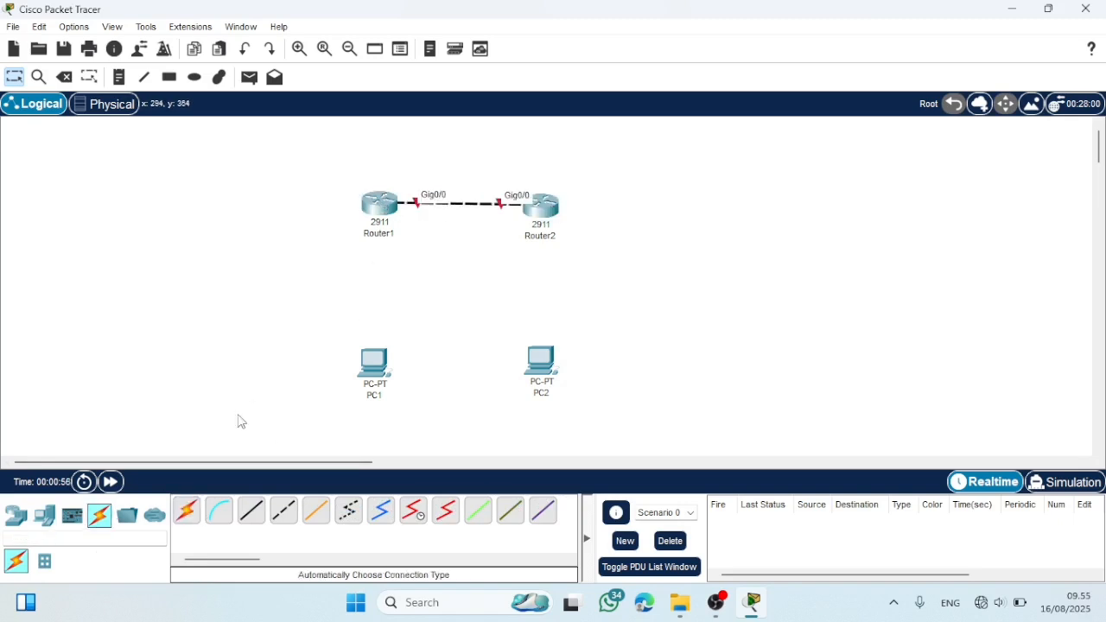
- Connect Router1 to PC1 and Router2 to PC2 with automatically chosen cables, and move Router1 and PC1 farther away from Router2 and PC2
click(186, 511)
click(380, 209)
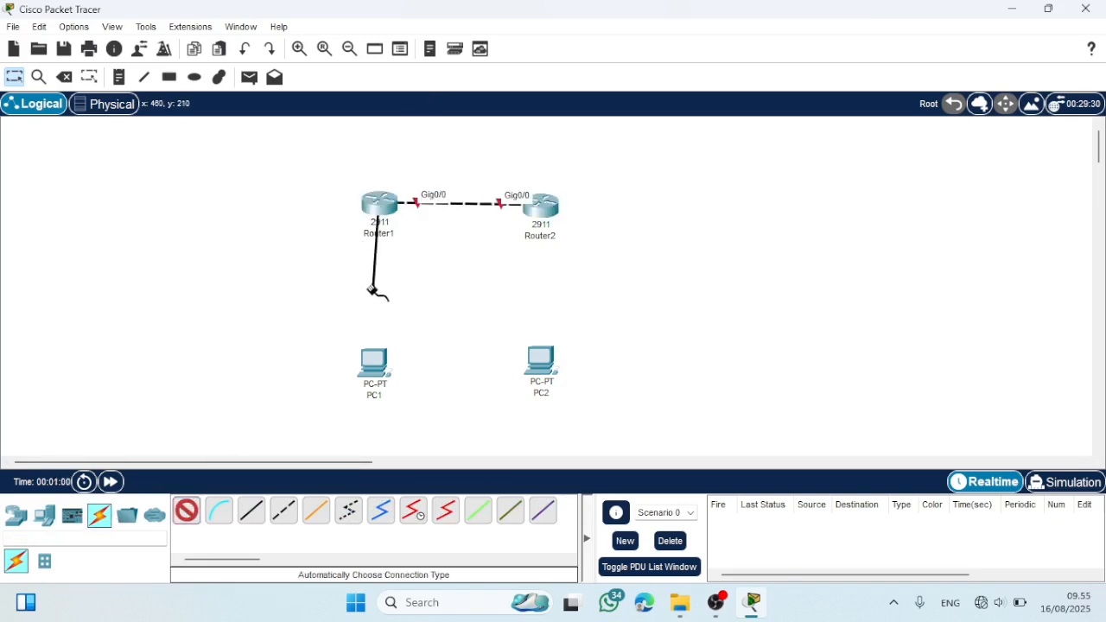
click(373, 363)
click(186, 511)
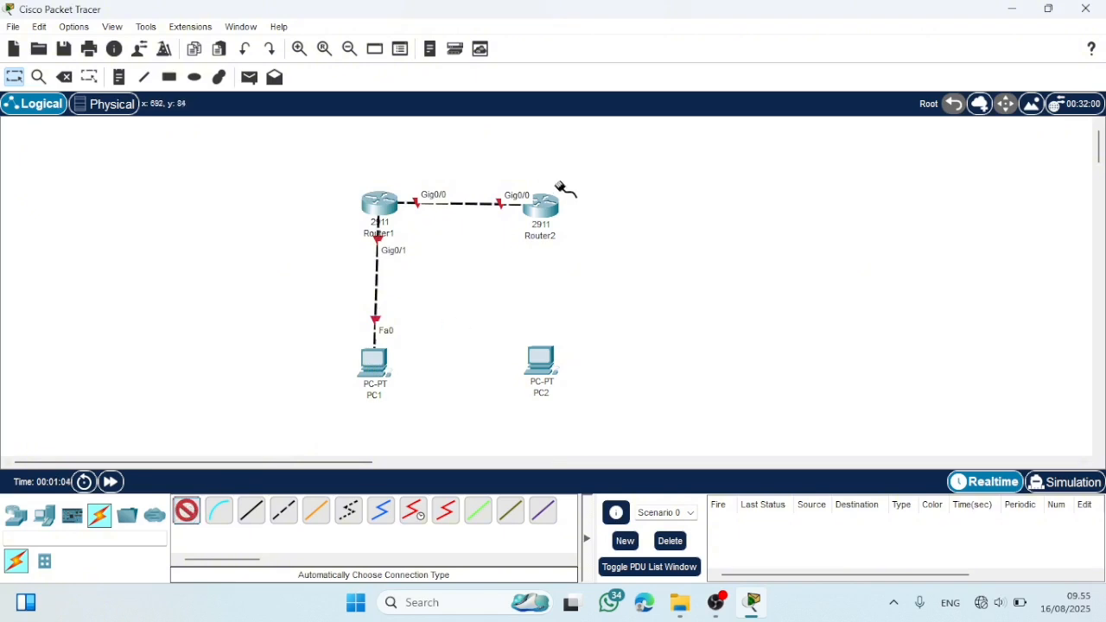
click(543, 205)
click(540, 358)
drag(384, 207, 330, 210)
drag(373, 363, 322, 363)
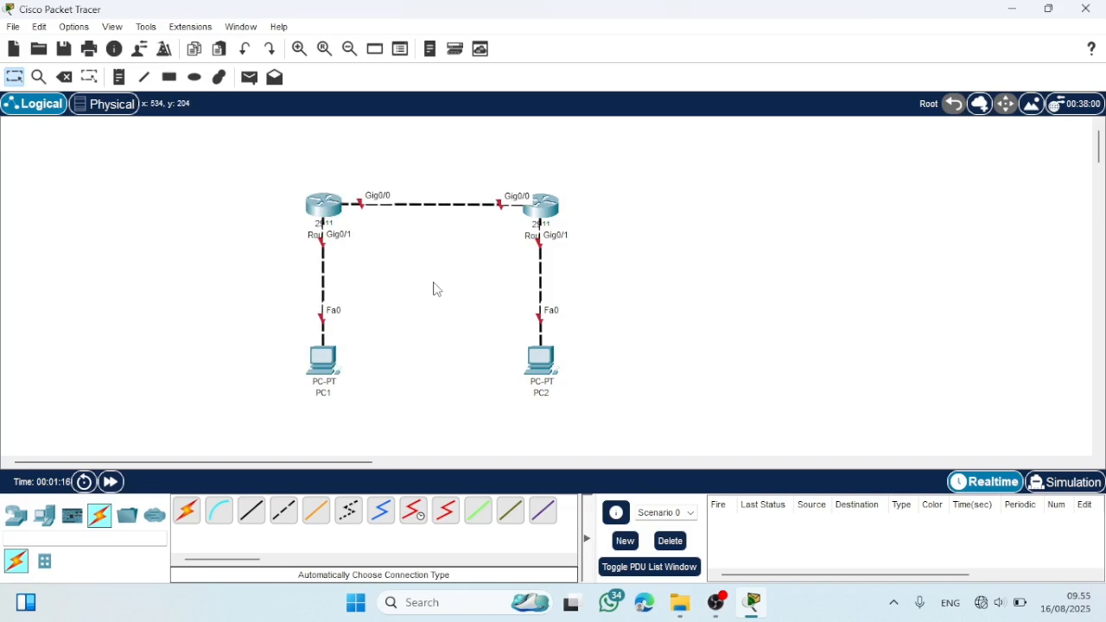
- Place a note reading 192.168.10.2/24 below PC1
click(120, 77)
click(301, 406)
text(192.168.10.)
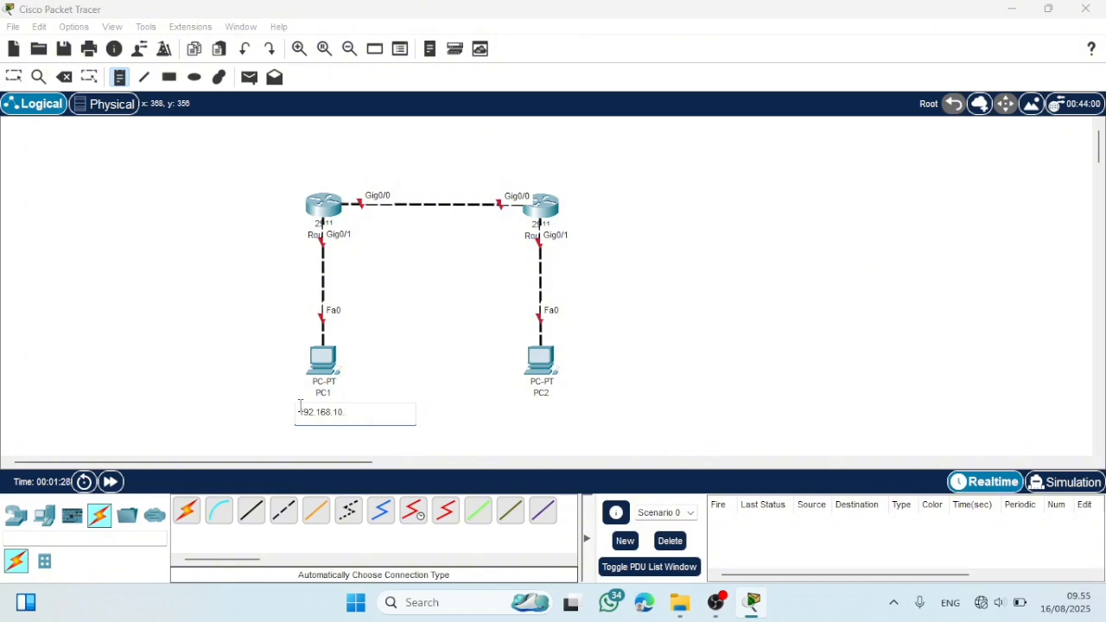
text(2/24)
- Label Router1's interfaces with notes: 192.168.10.1 beside Gig0/1 and 10.10.10.1/24 above Gig0/0
click(354, 253)
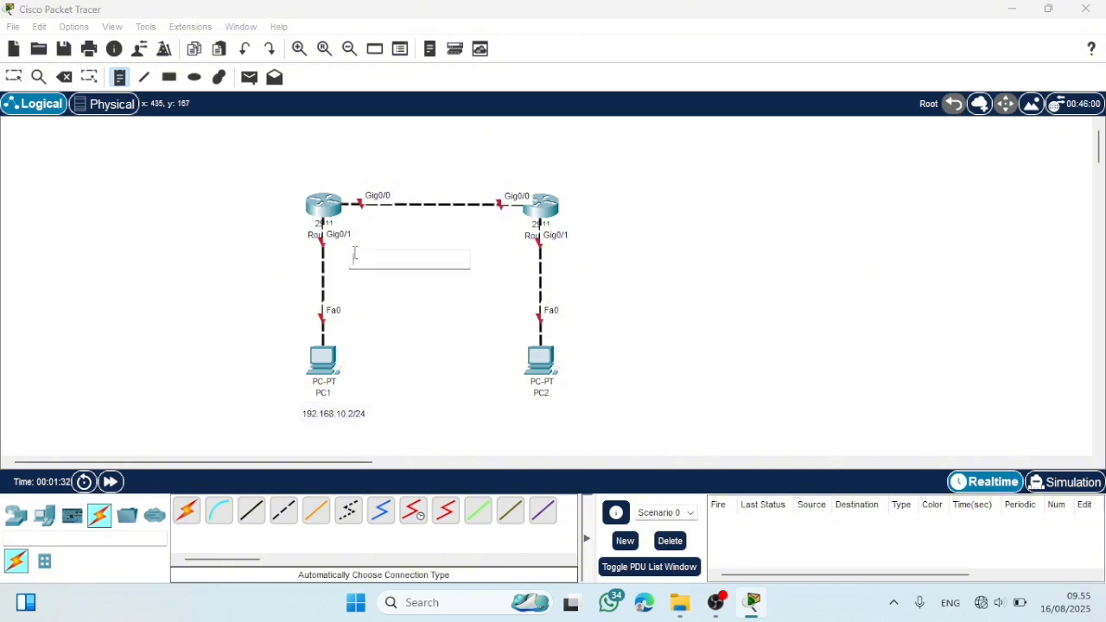
text(192.168)
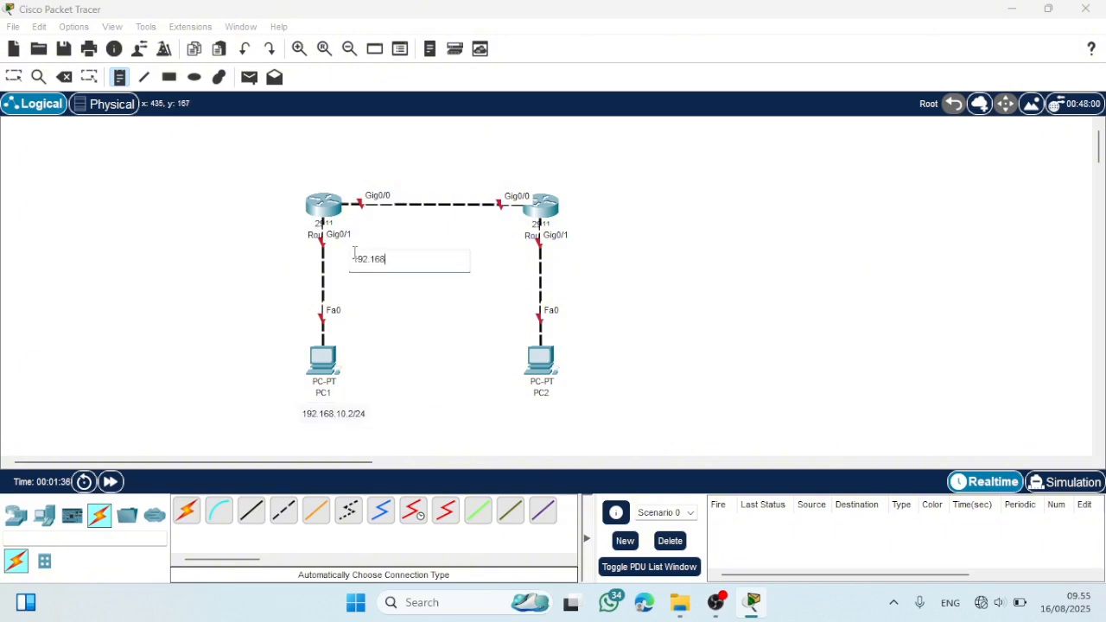
text(.10.1)
click(343, 180)
text(10.10)
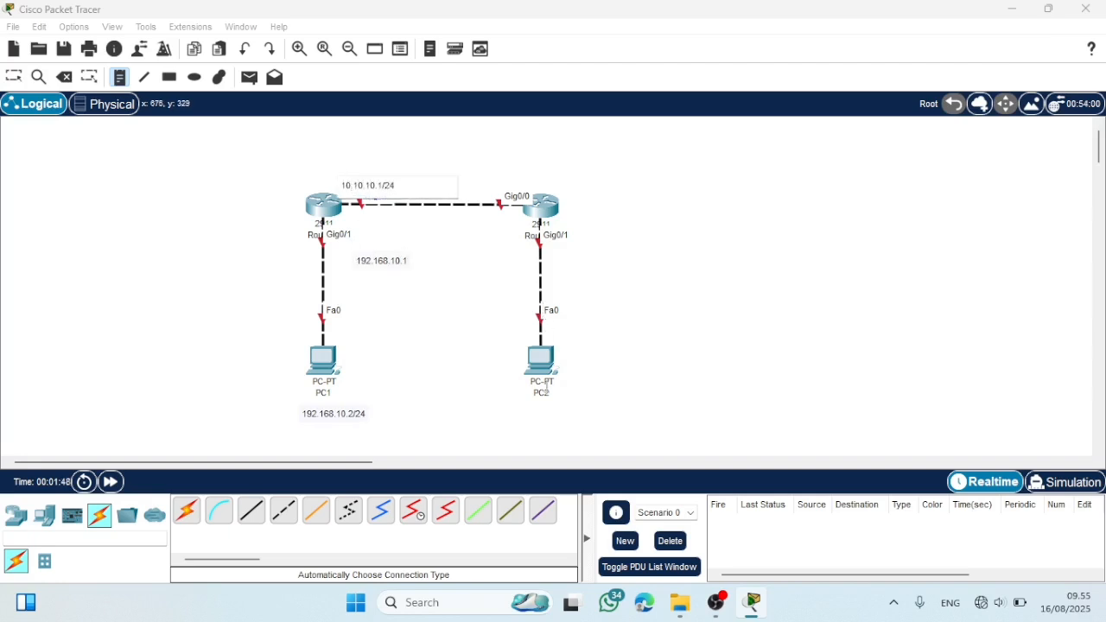
- Place a note reading 192.168.20.2/24 below PC2
click(516, 412)
text(192.168)
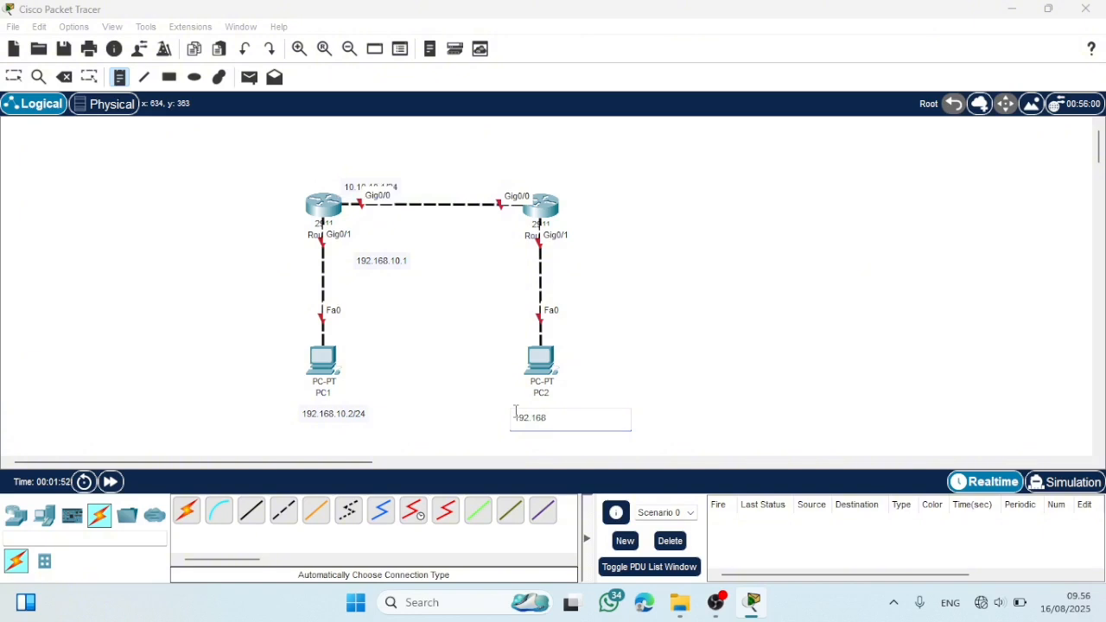
text(.20.2/24)
- Place a note reading 192.168.20.1/24 beside Router2's Gig0/1 interface
click(570, 260)
text(192.1)
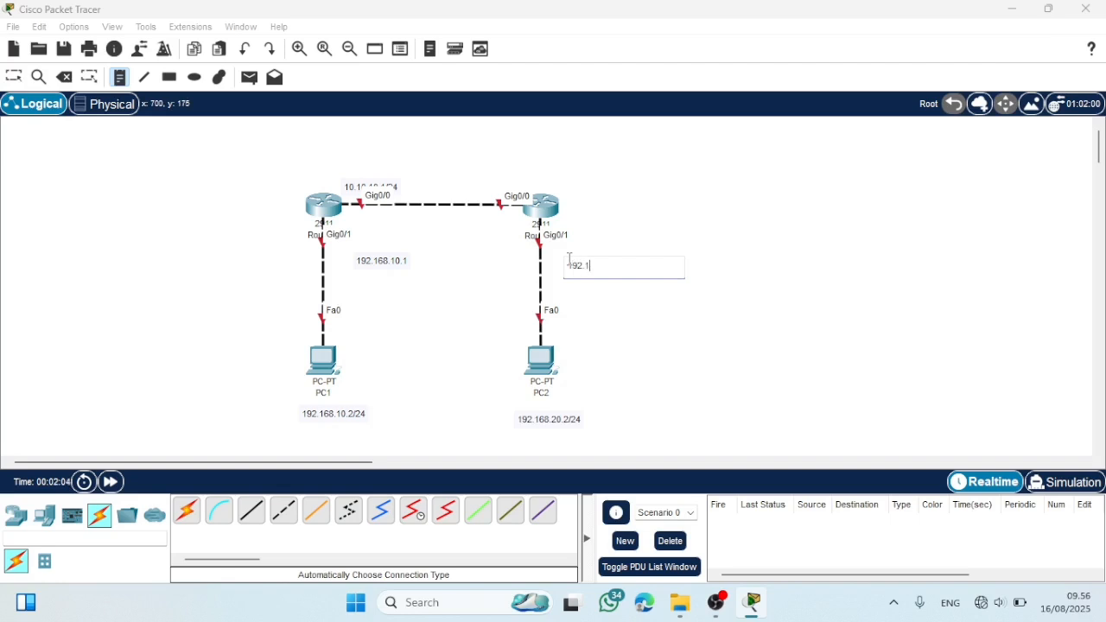
text(68.20.1/24)
- Place a note reading 10.10.10.2/24 above Router2's Gig0/0 interface
click(491, 177)
text(2)
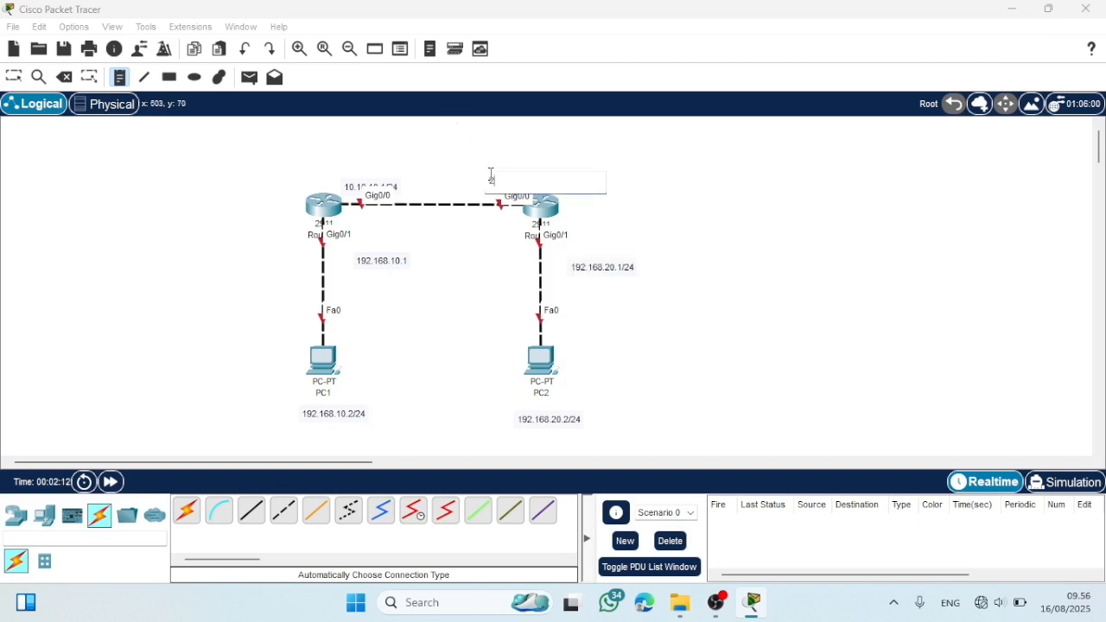
text(0.10.10.2/24)
click(459, 158)
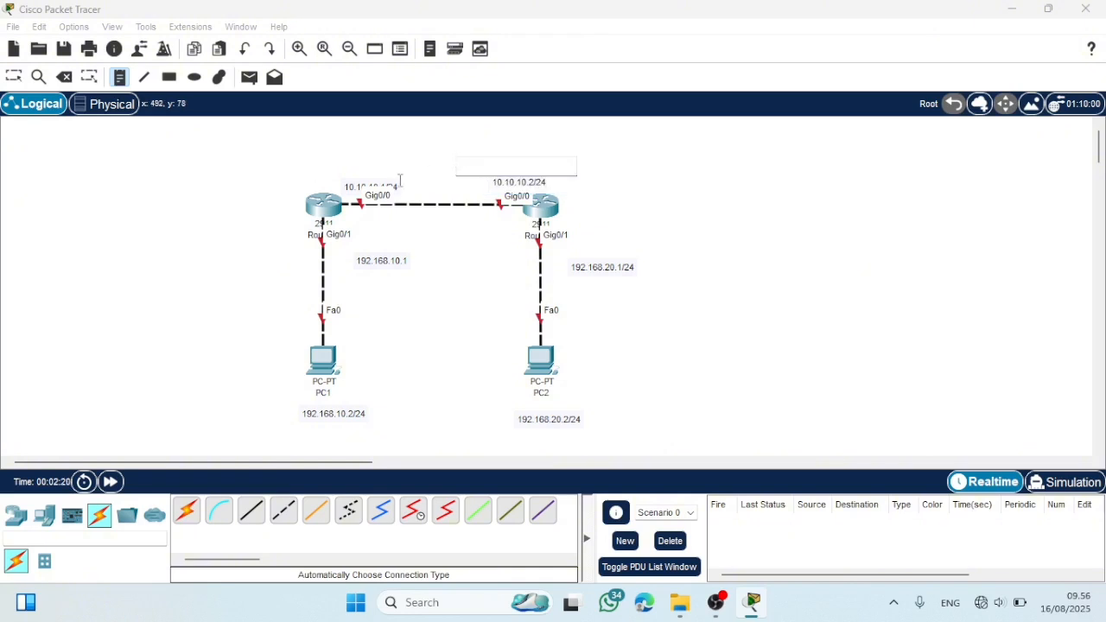
- Move the 10.10.10.1/24 note clear of the Gig0/0 label and the 192.168.20.1/24 and 192.168.10.1 notes closer to their Gig0/1 interfaces
click(15, 78)
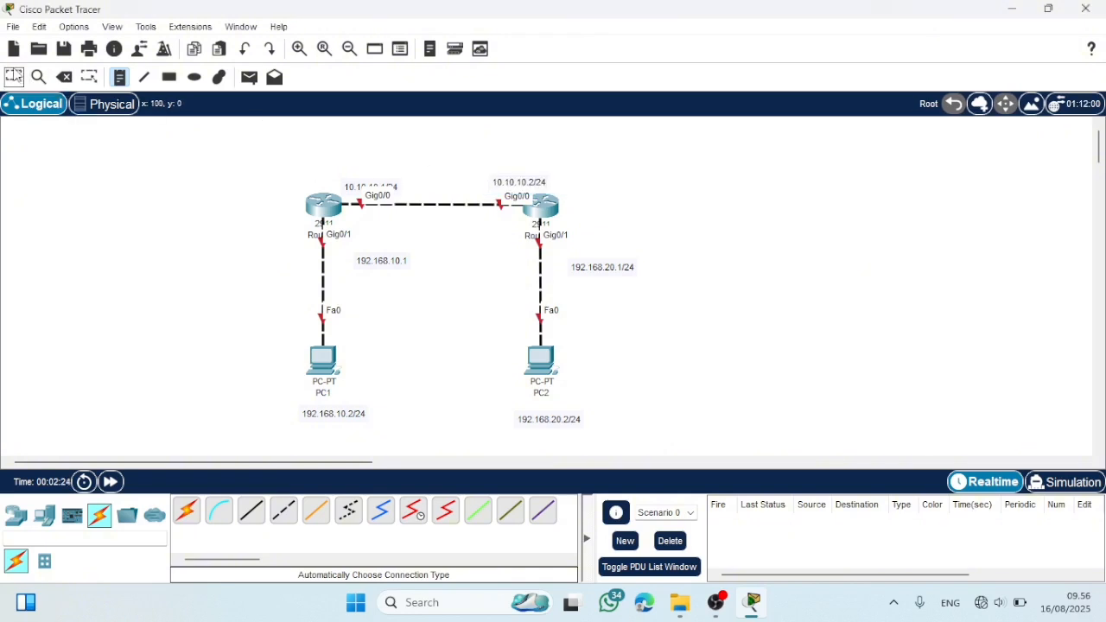
mouse_move(357, 190)
mouse_down()
mouse_move(346, 170)
mouse_move(343, 184)
mouse_up()
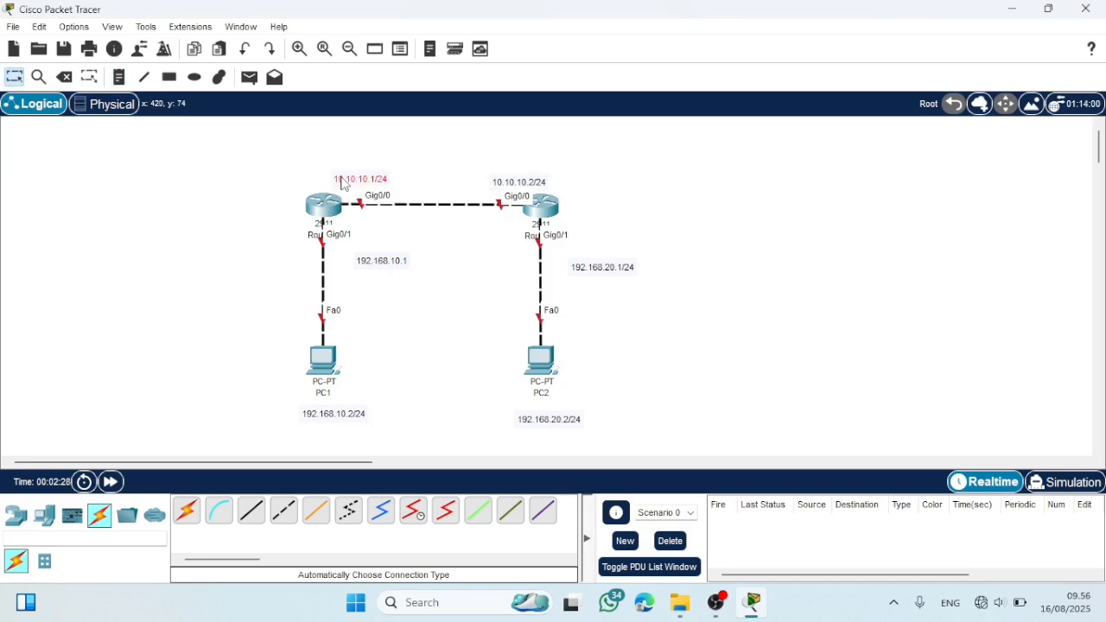
drag(607, 270, 598, 259)
drag(363, 260, 348, 256)
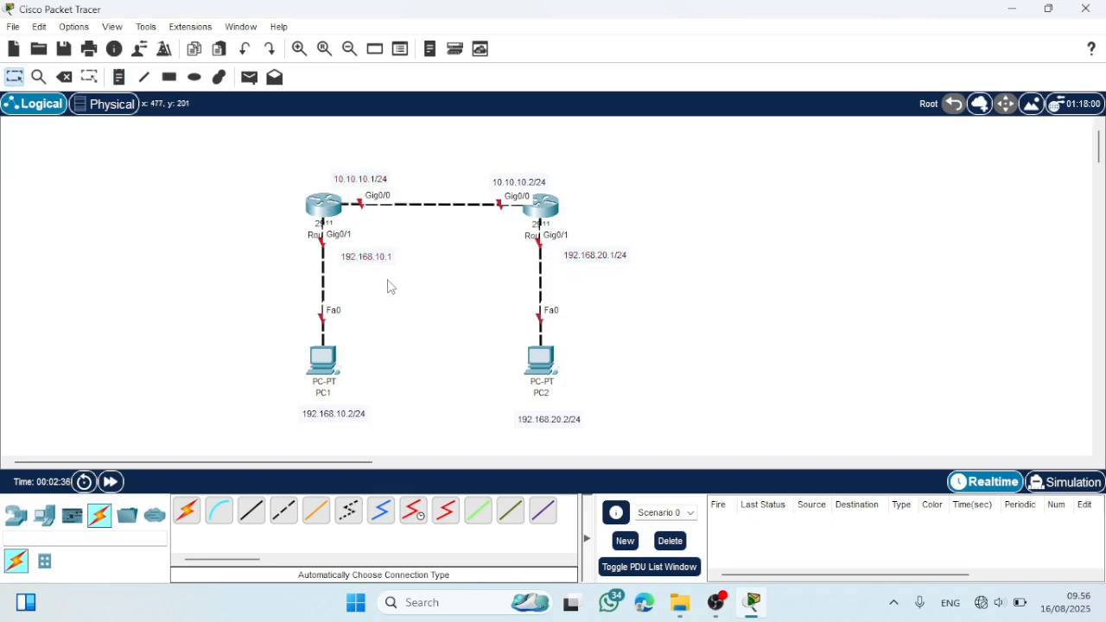
- Add the /24 prefix to the 192.168.10.1 note beside Router1
double_click(388, 255)
text(/24)
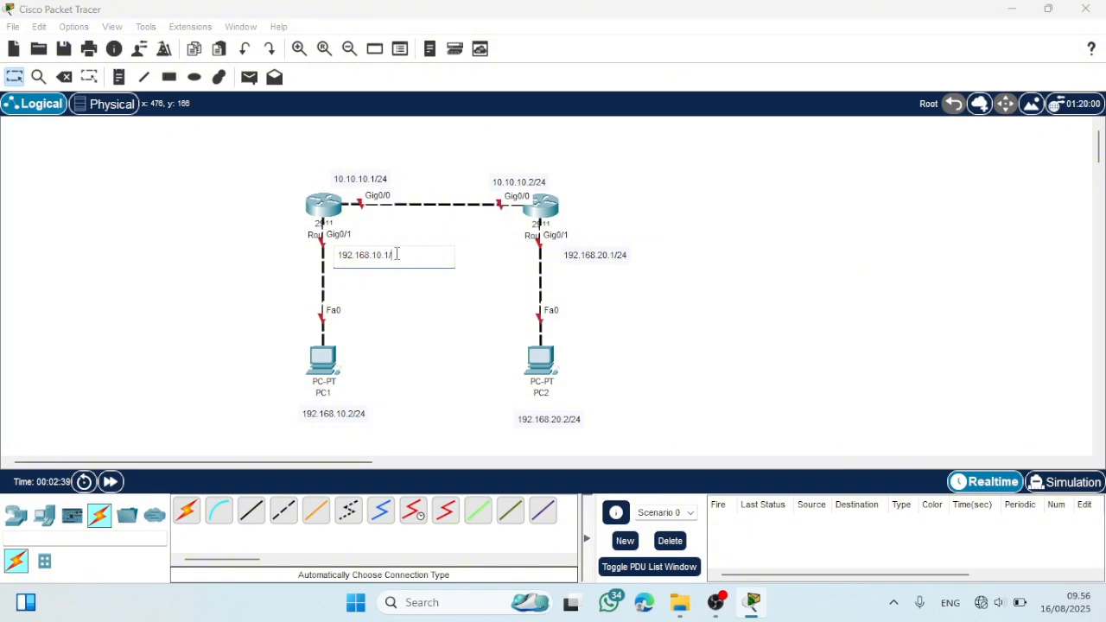
click(412, 276)
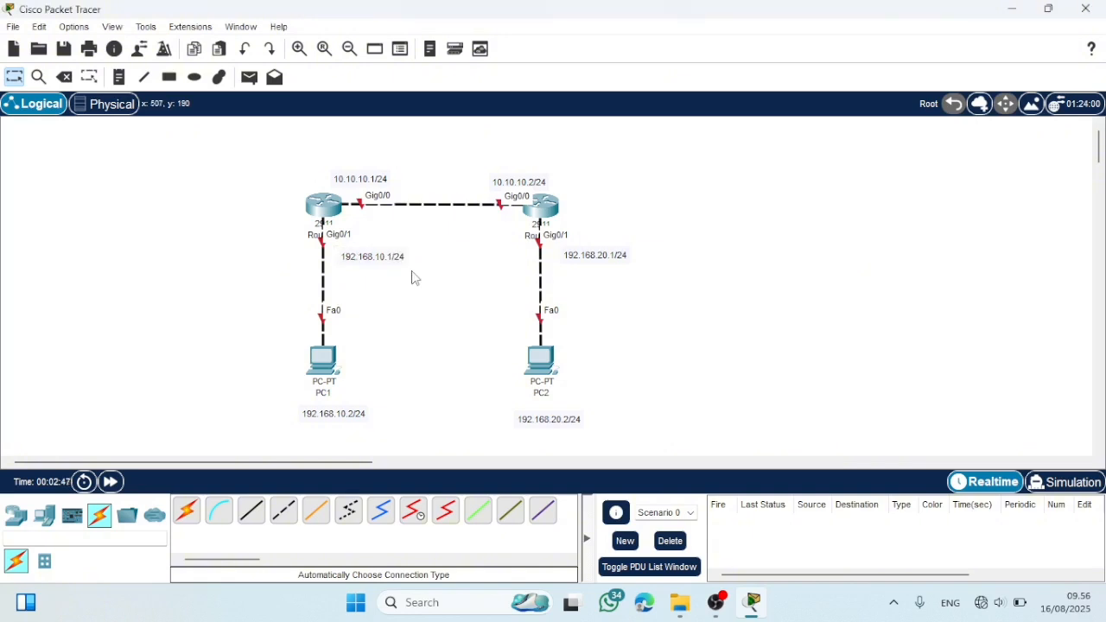
- Open Router1's command line, decline the initial configuration dialog, and enter global configuration mode with en and conf t
click(326, 207)
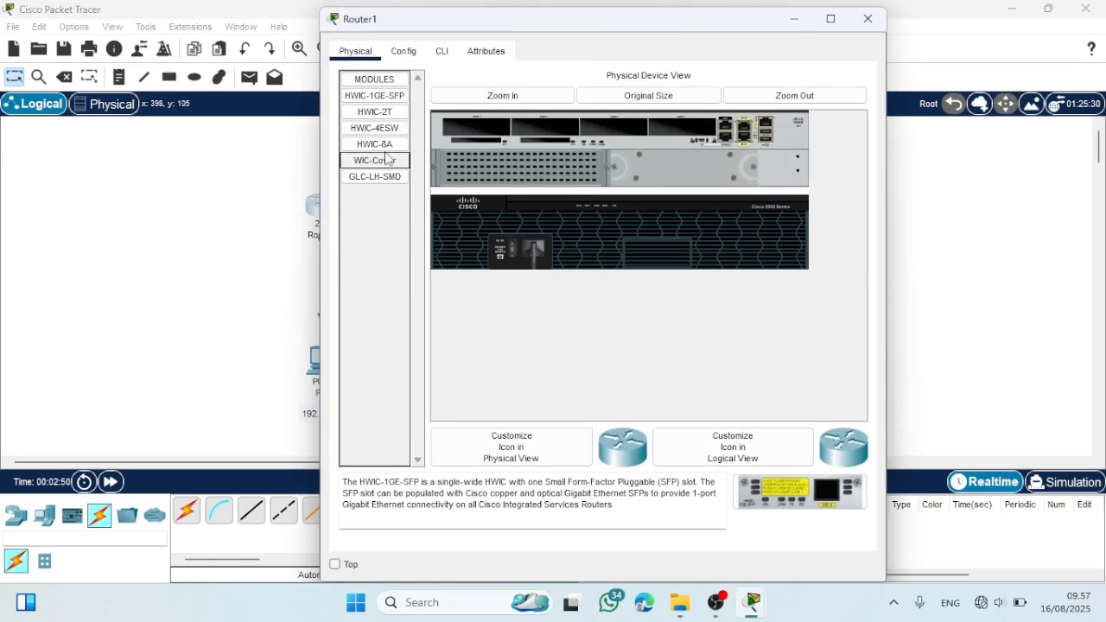
click(441, 52)
text(no)
key(Return)
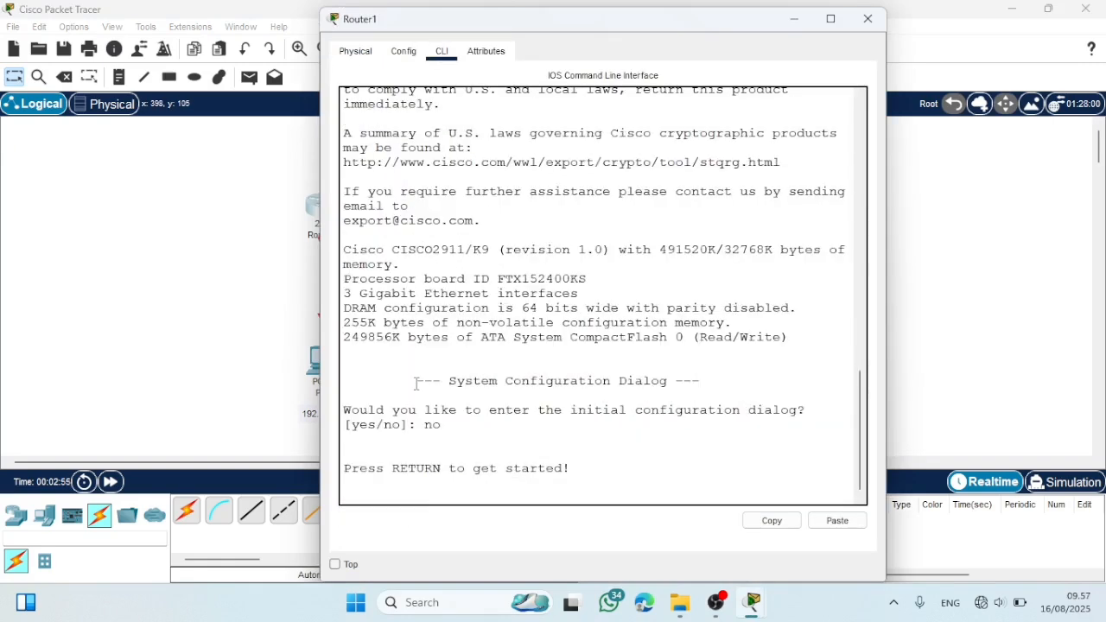
key(Return)
text(en)
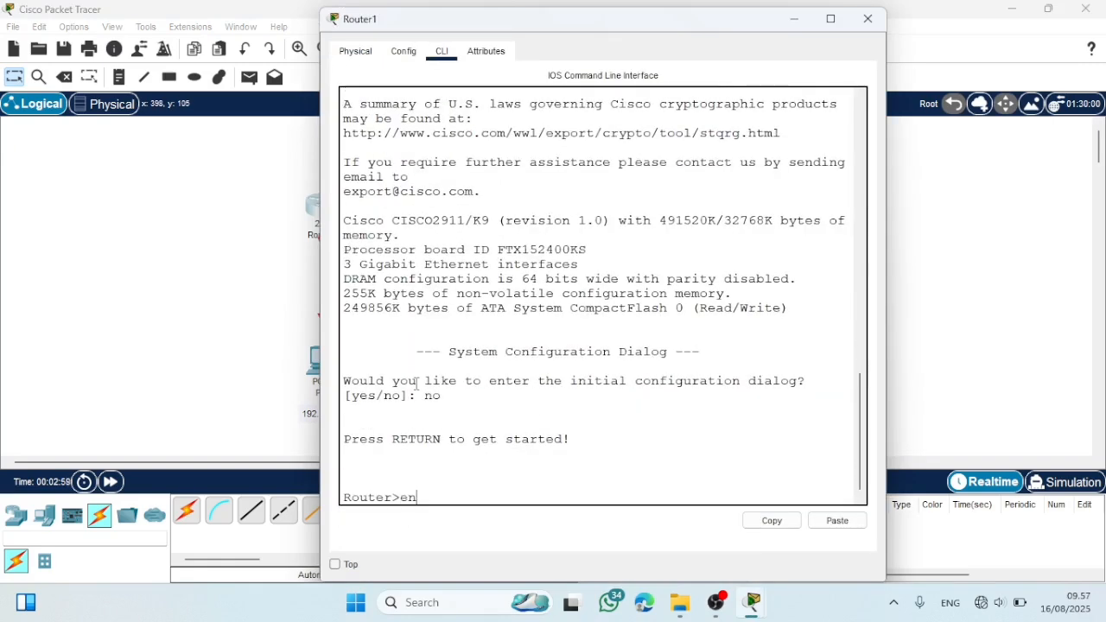
key(Return)
text(conf t)
key(Return)
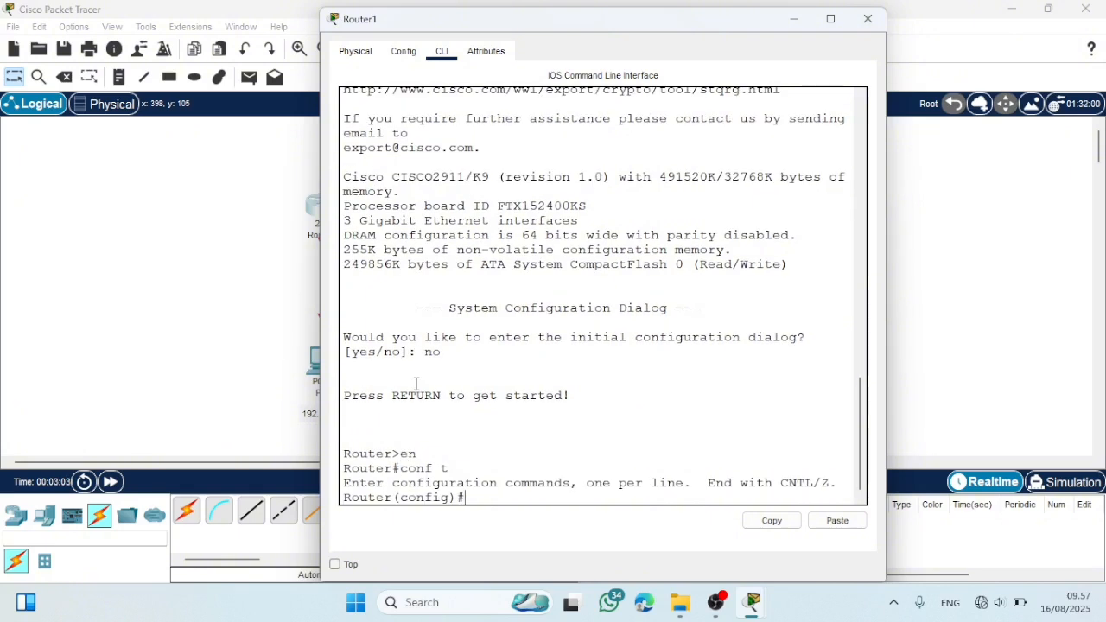
- Enable Router1's interface range gig0/0-1 with no shutdown, exit the range configuration, and close the router's window
key(Return)
text(interface range)
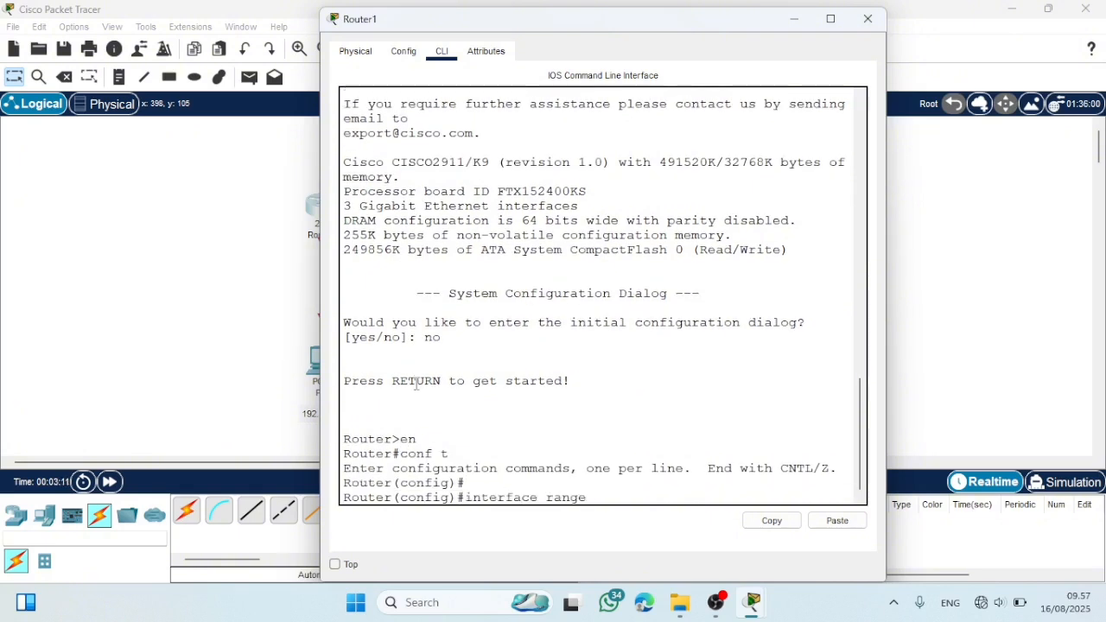
text( gig0/0-1)
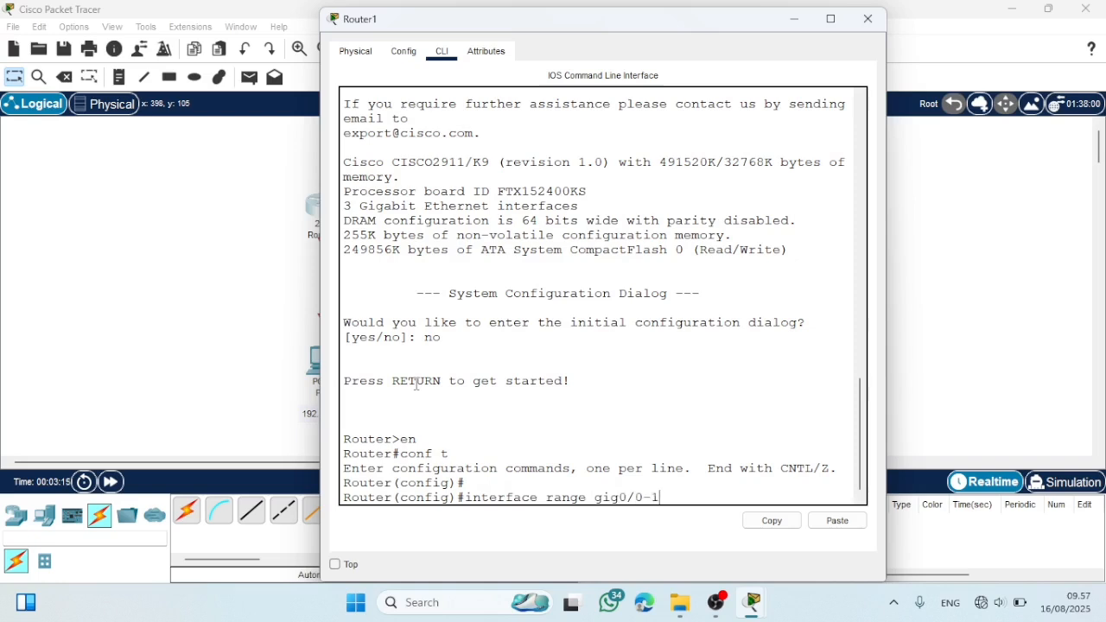
key(Return)
text(nfig-if-range)#n)
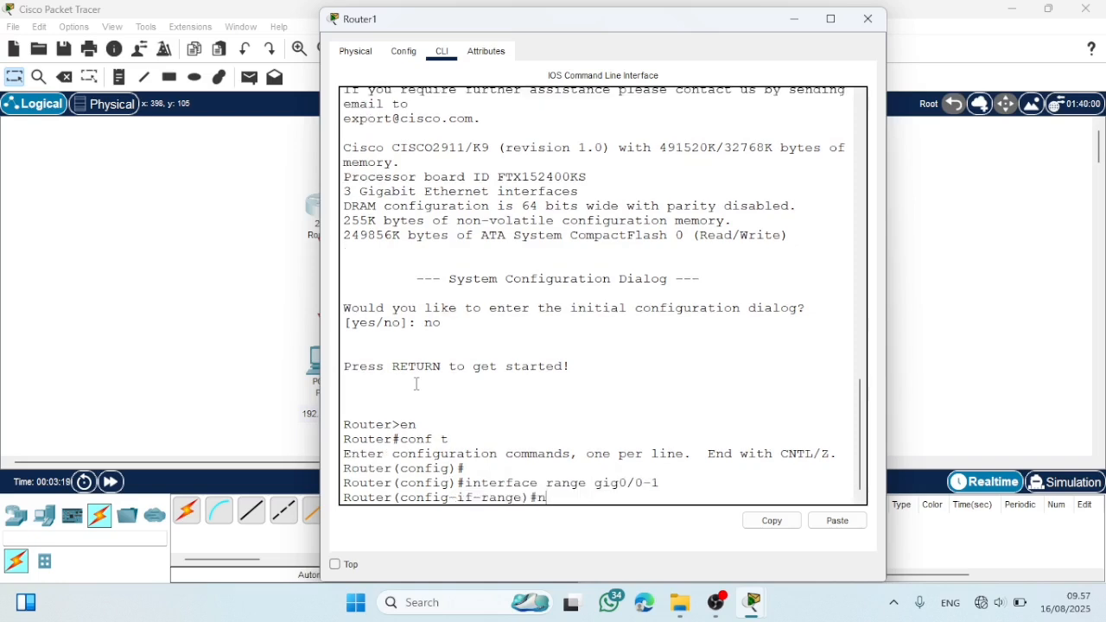
text(o shutdown)
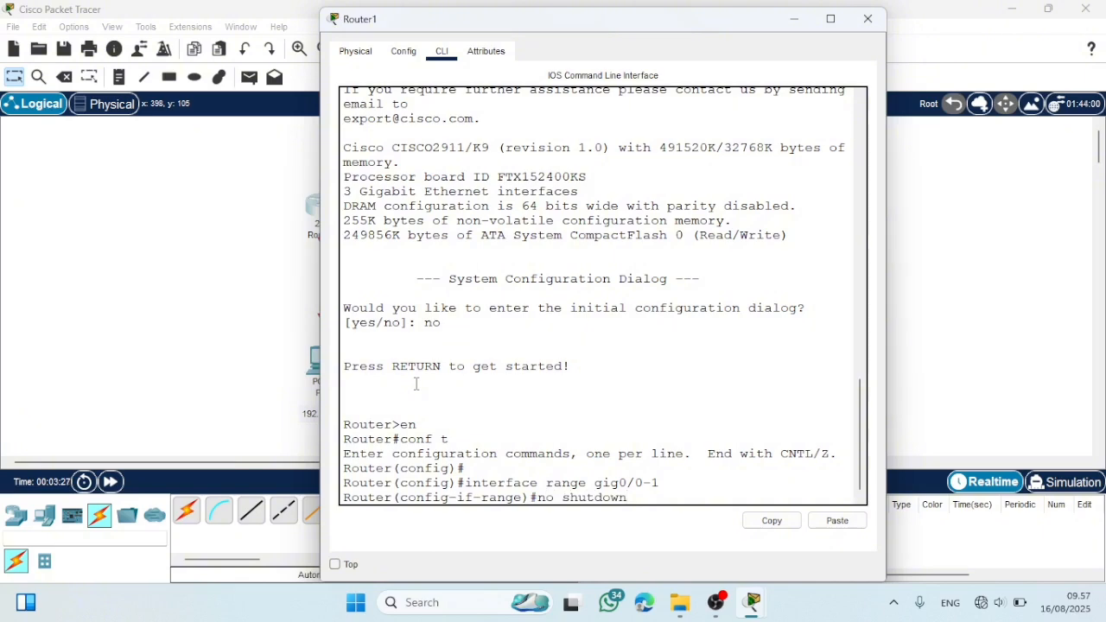
key(Return)
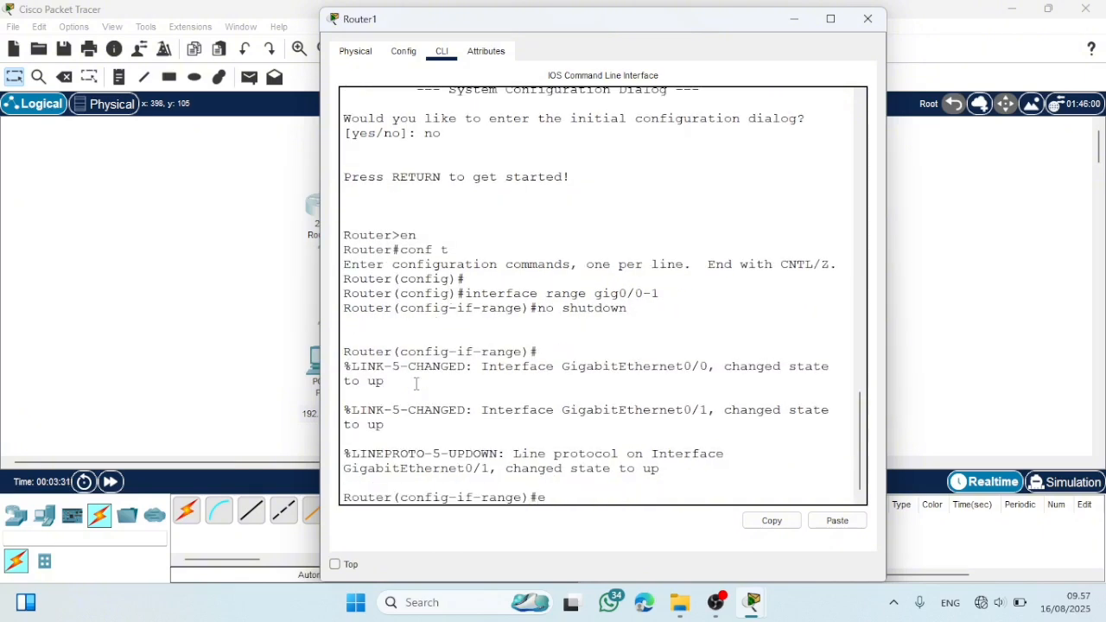
key(Return)
click(867, 18)
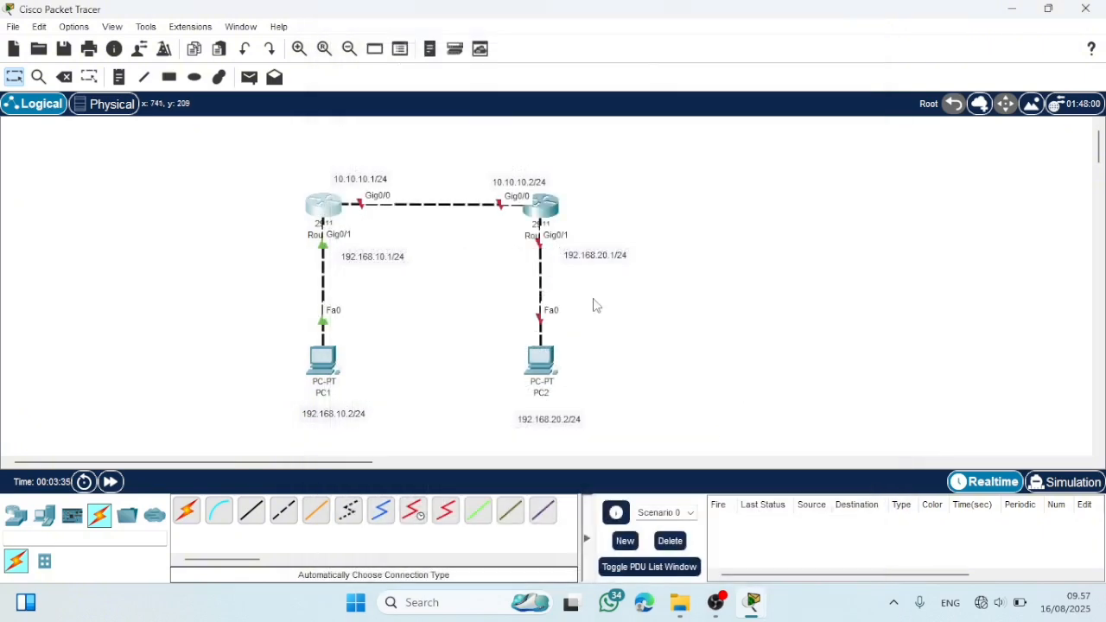
- Open Router2's command line, decline the initial configuration dialog, and enter global configuration mode with en and conf t
click(541, 204)
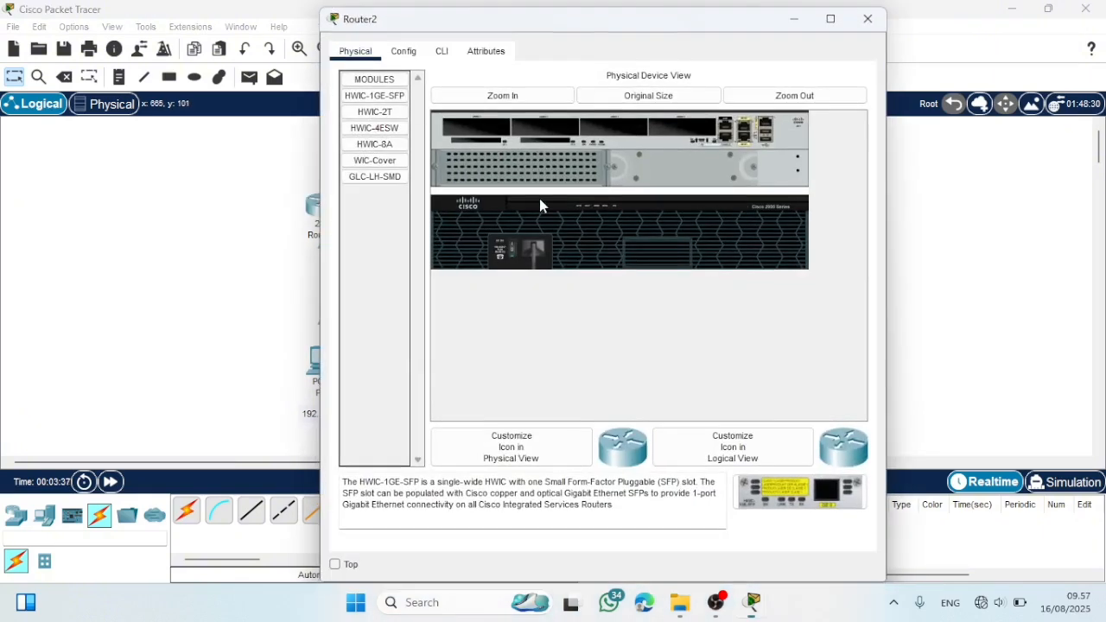
click(442, 50)
text(no)
key(Return)
key(Return)
text(r)
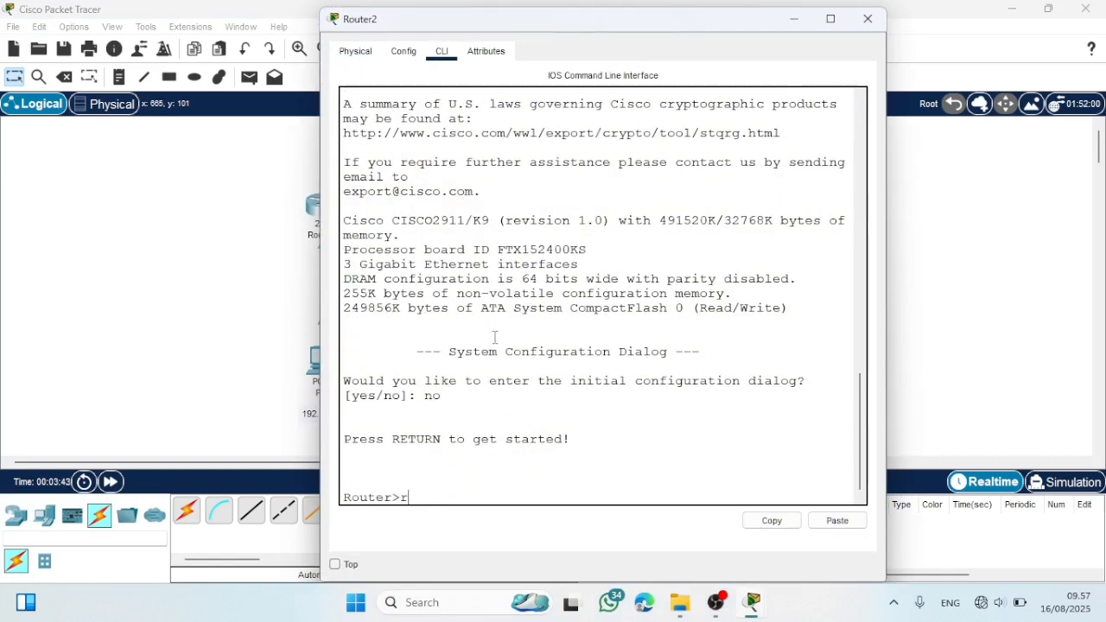
text(#con)
key(Return)
text(conf t)
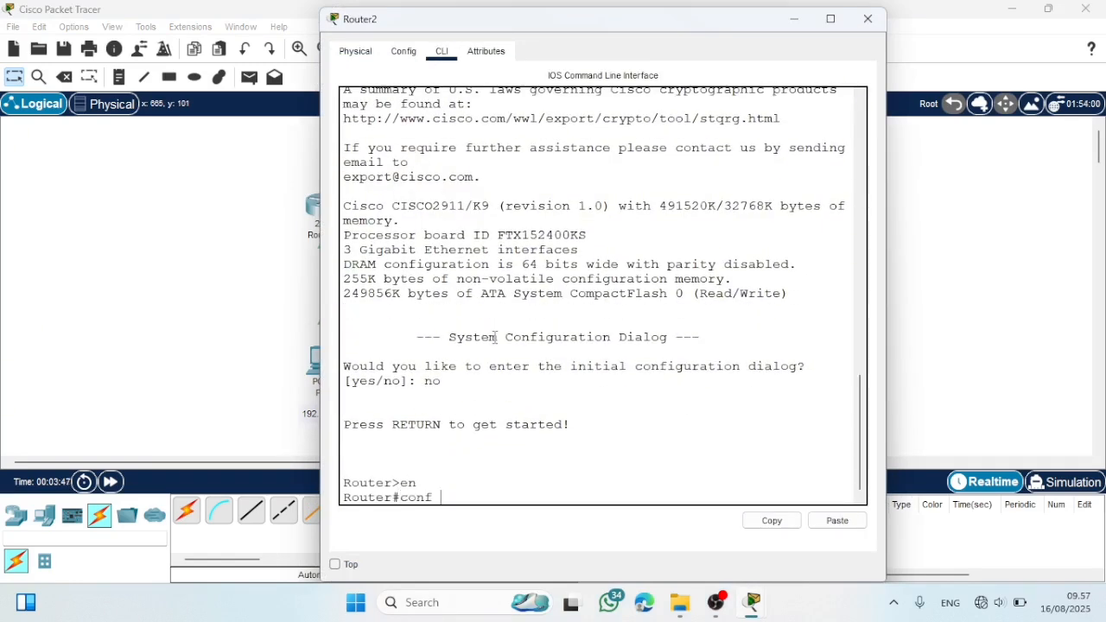
key(Return)
- Enable Router2's interface range gig0/0-1 with no shutdown and exit back to global configuration mode
text(inter)
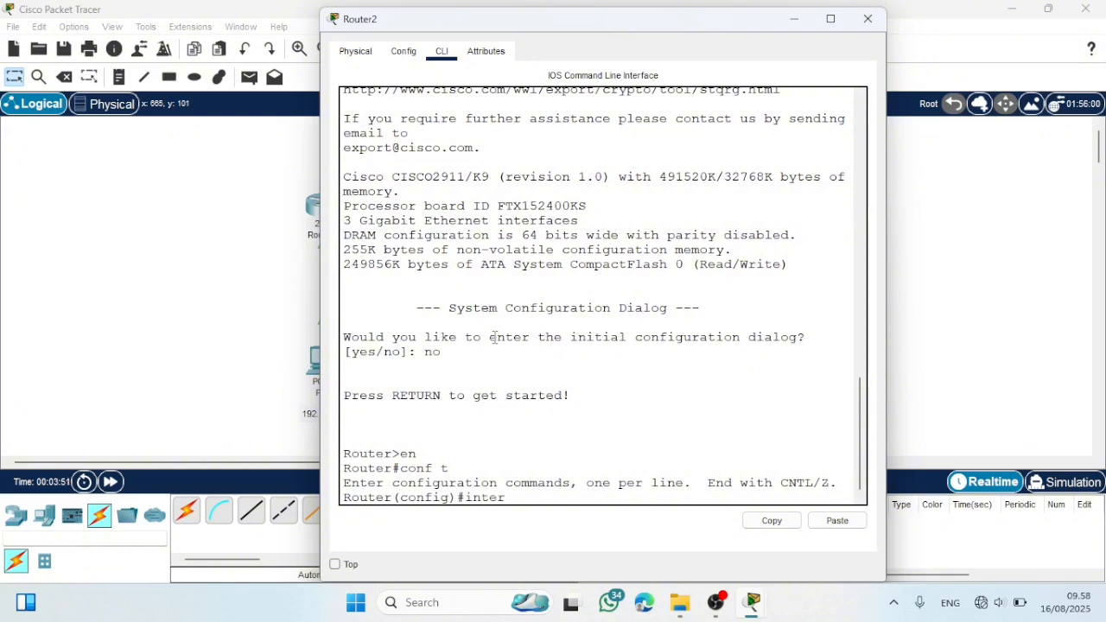
text(face range)
text(g)
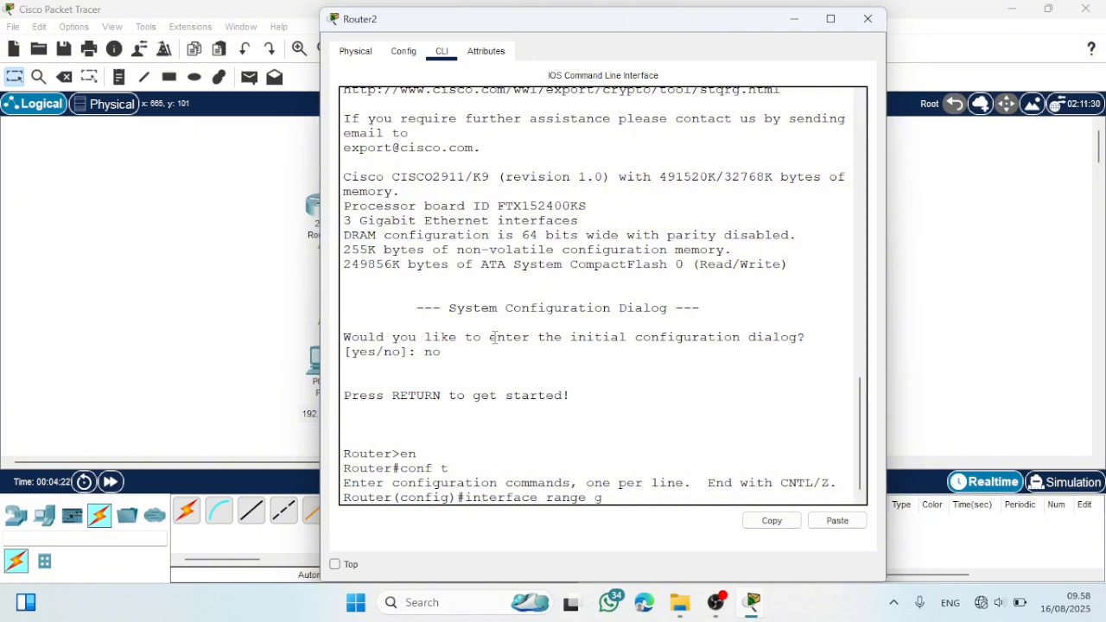
text(ig0/0-1)
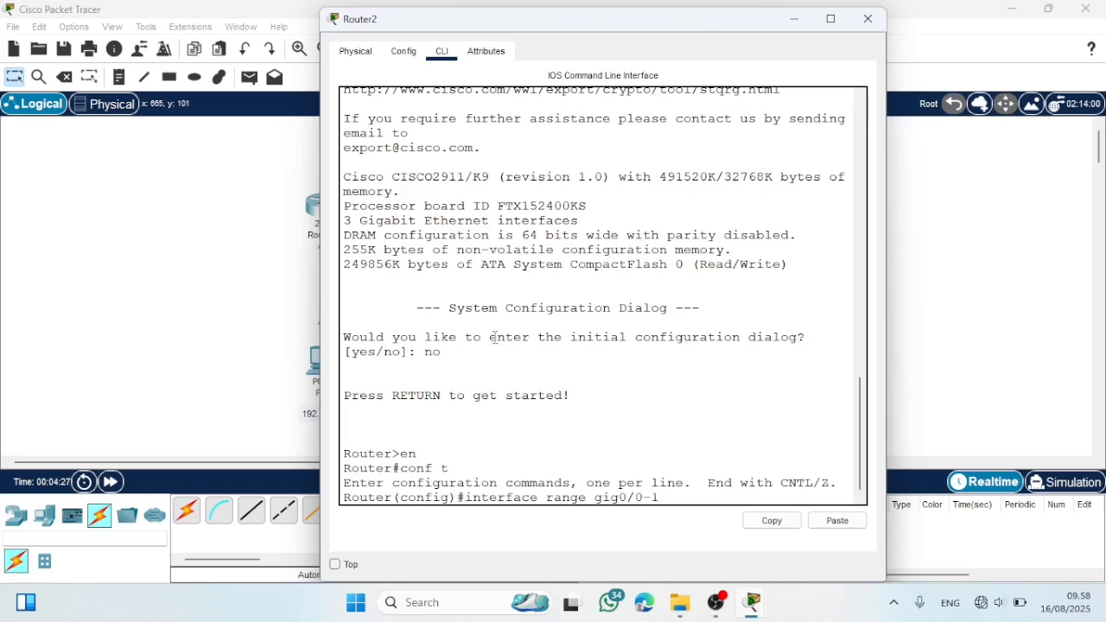
key(Return)
text(no )
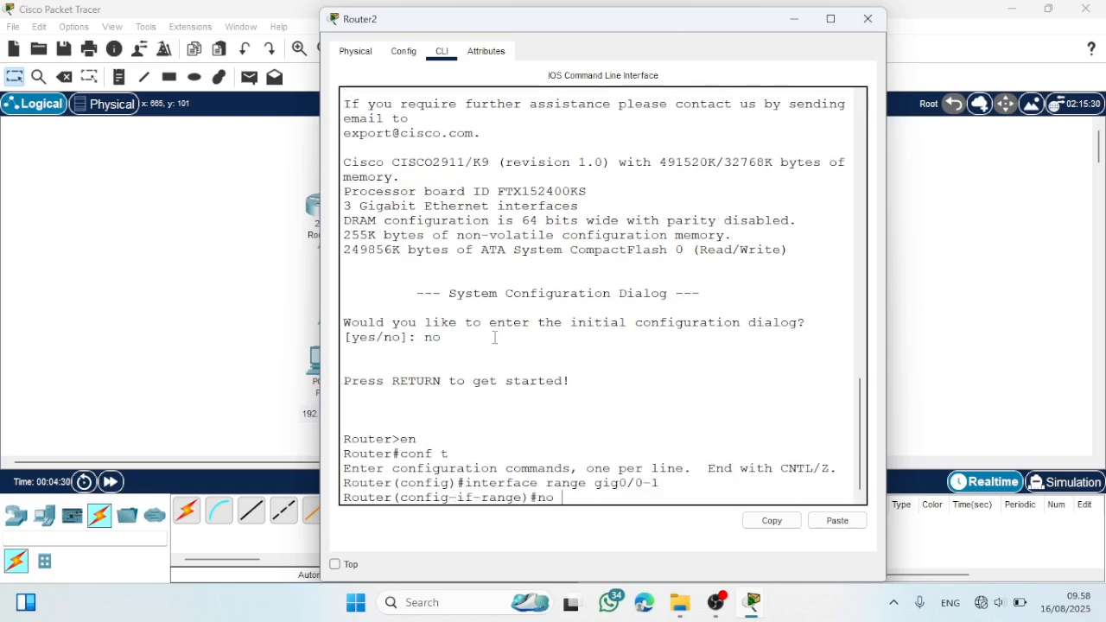
text(shutdown)
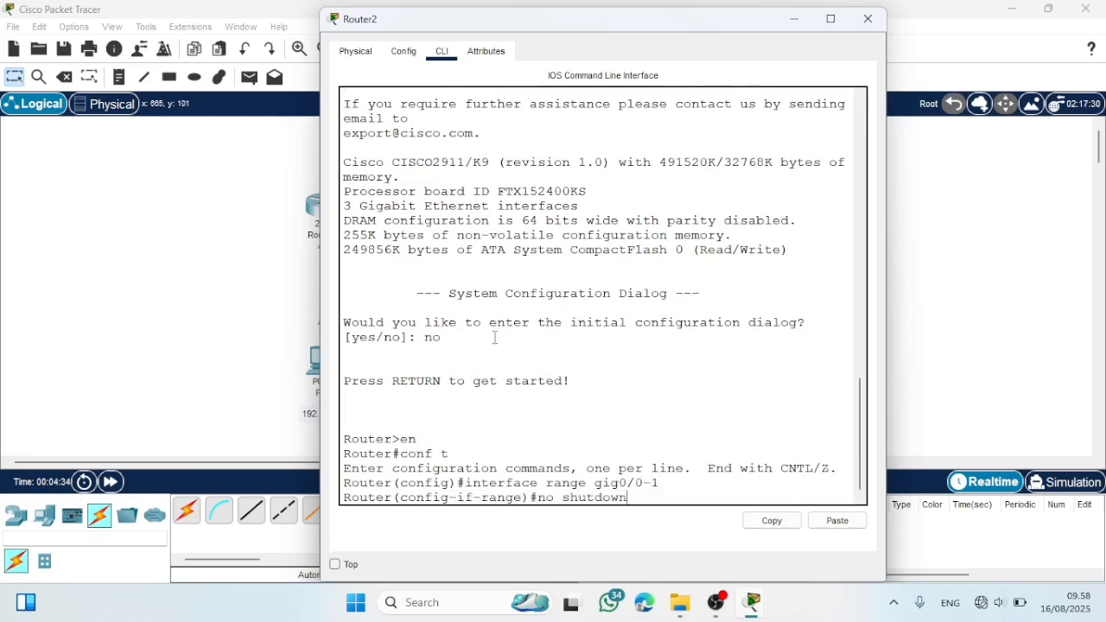
key(Return)
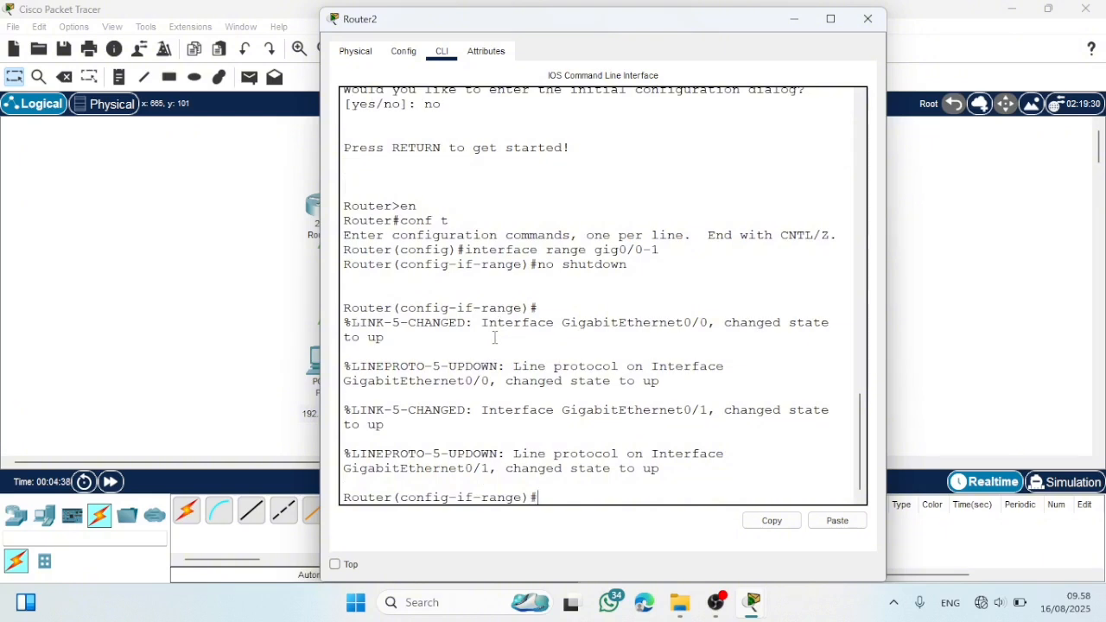
text(ex)
key(Return)
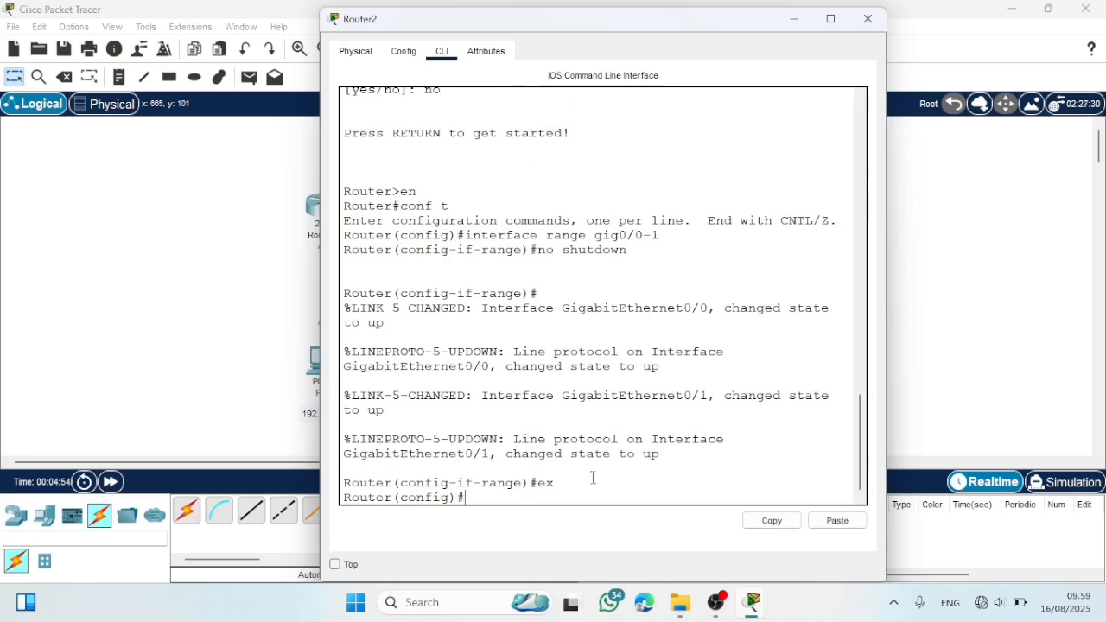
- Assign IP address 10.10.10.2 with mask 255.255.255.0 to Router2's interface gig0/0 and return to global configuration mode
text(int)
key(BackSpace)
key(BackSpace)
key(BackSpace)
key(Return)
text(interface)
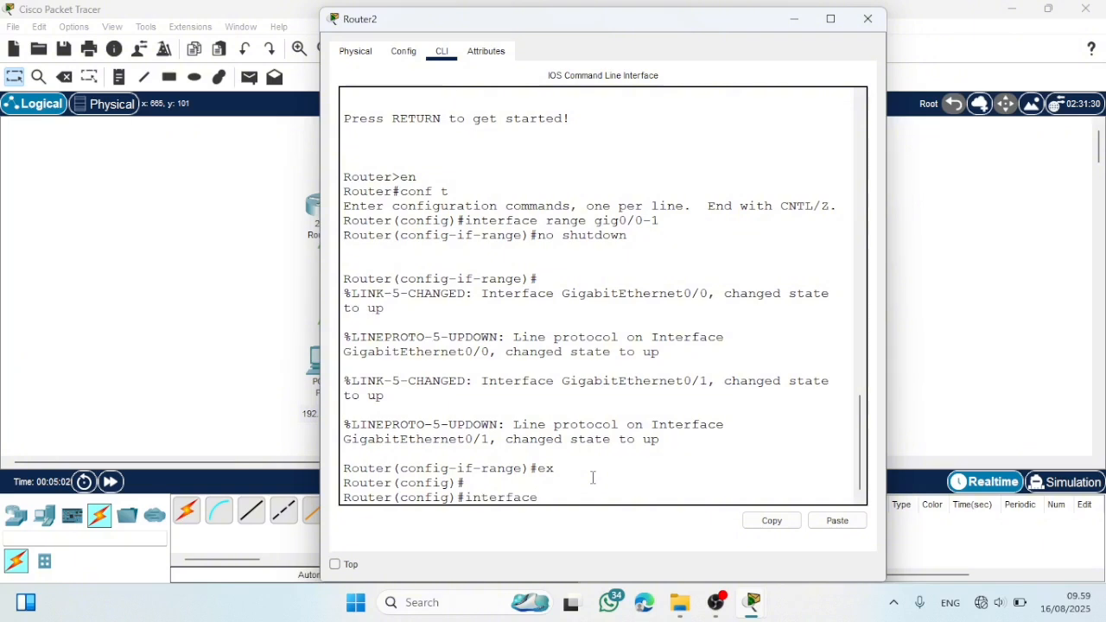
text( gig0/0)
key(Return)
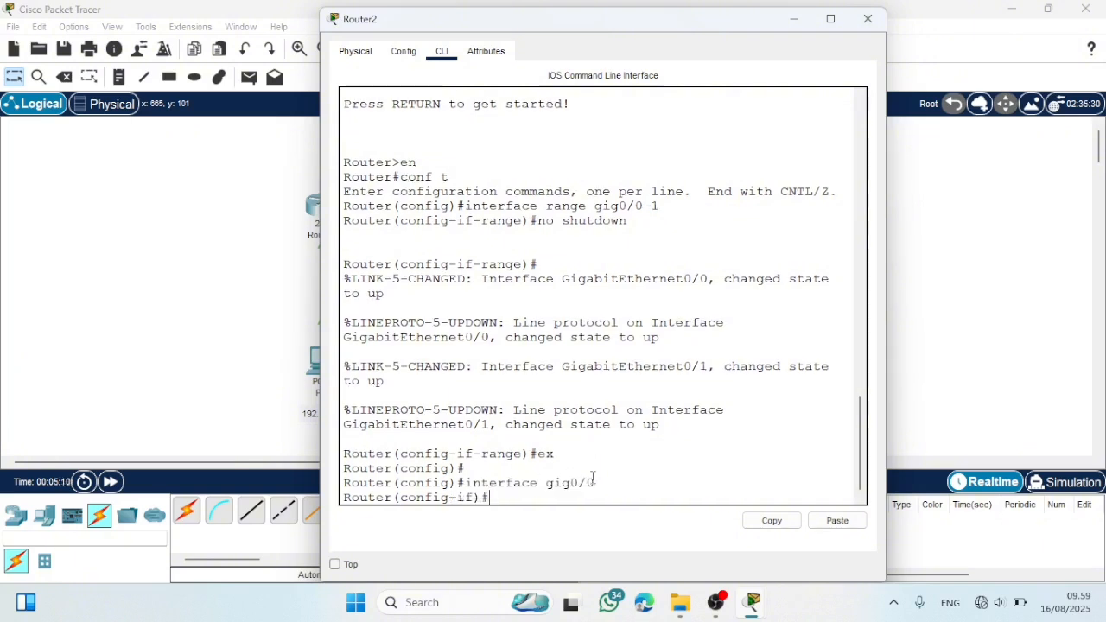
text(ip address 10.10.10)
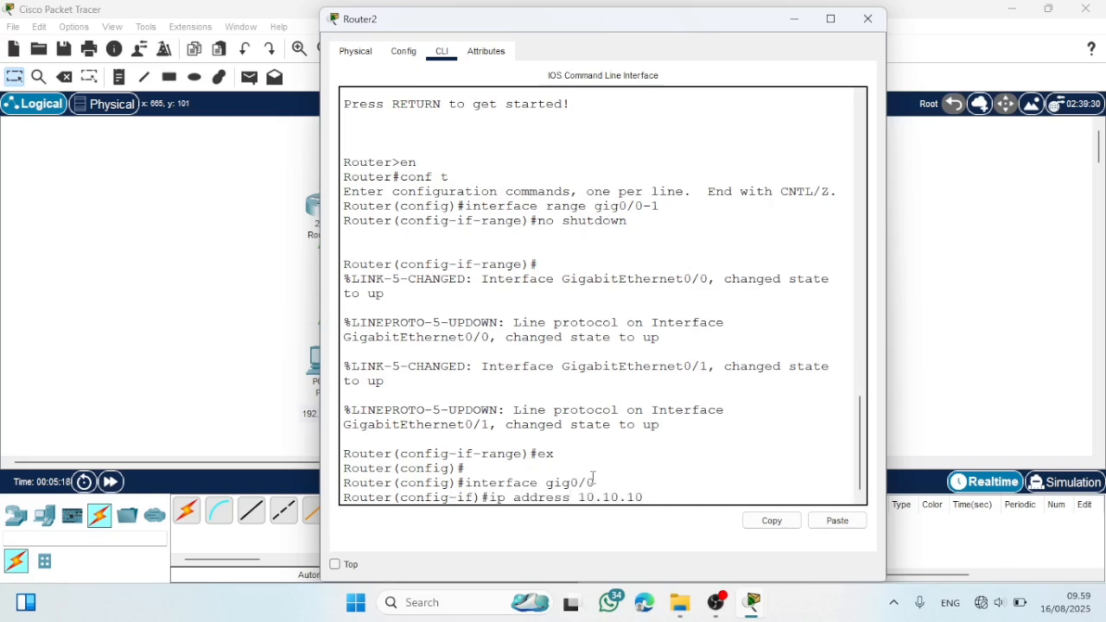
text(.2 255.255.255.0)
key(Return)
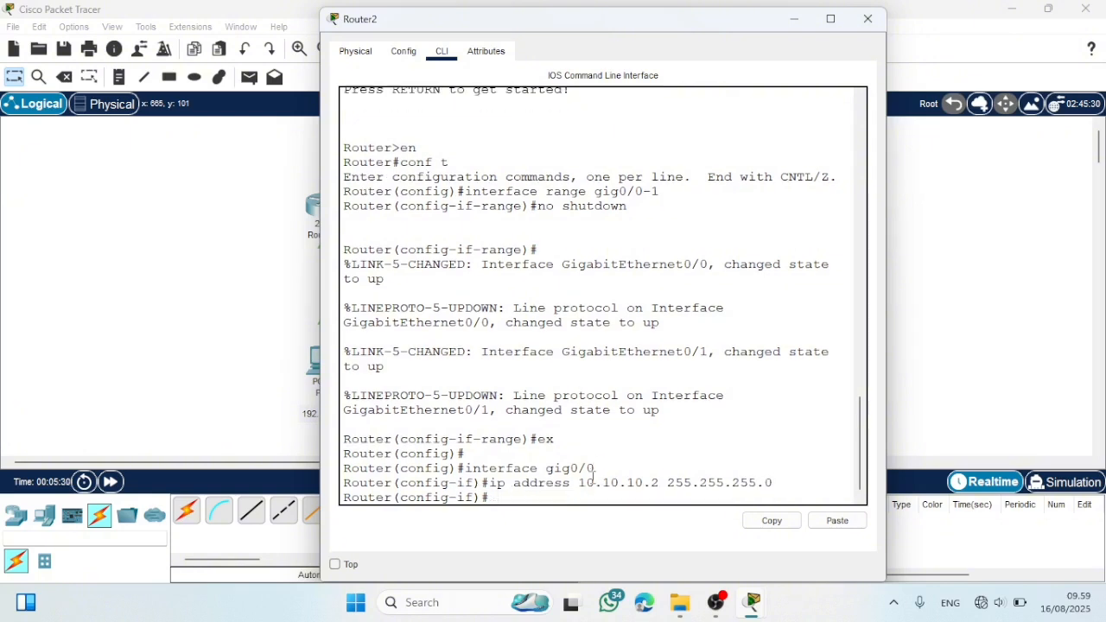
text(ex)
key(Return)
key(Return)
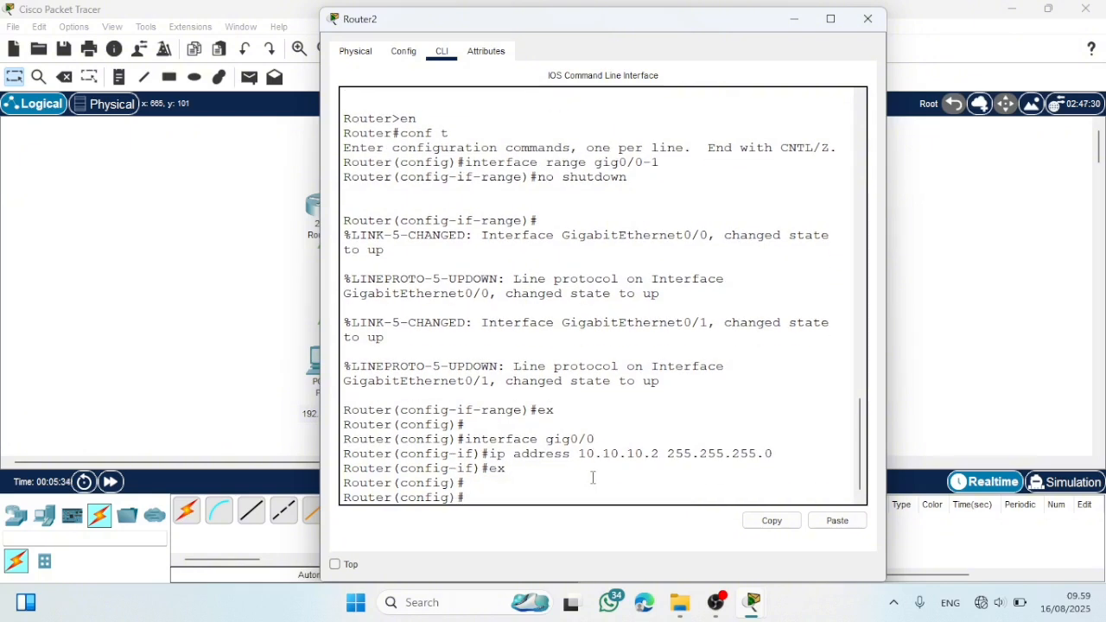
- Enter Router2's interface gig0/1 and recall the previous ip address command, editing its address to 20.20.20.1
text(interface gig0/1)
key(Return)
key(Up)
key(Up)
key(Up)
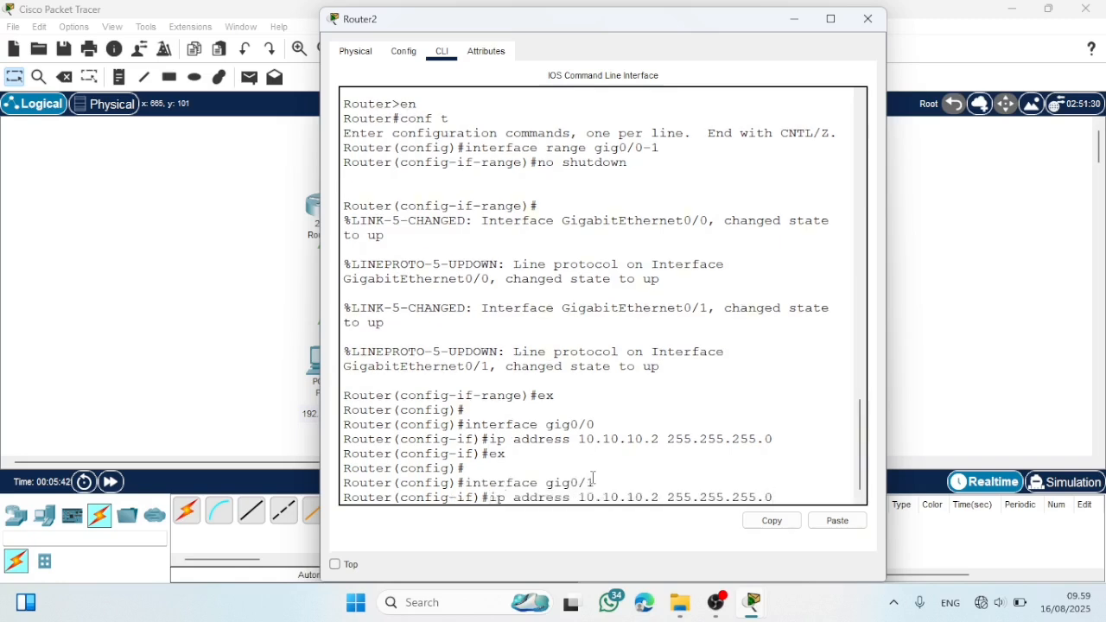
key(Left)
key(Left)
key(Left)
key(Left)
key(Left)
key(Left)
key(Left)
key(Left)
key(Left)
key(Left)
key(Left)
key(Left)
key(Left)
key(Left)
key(Left)
key(Left)
key(BackSpace)
key(BackSpace)
key(BackSpace)
key(BackSpace)
key(BackSpace)
key(BackSpace)
key(BackSpace)
key(BackSpace)
text(20.20.20)
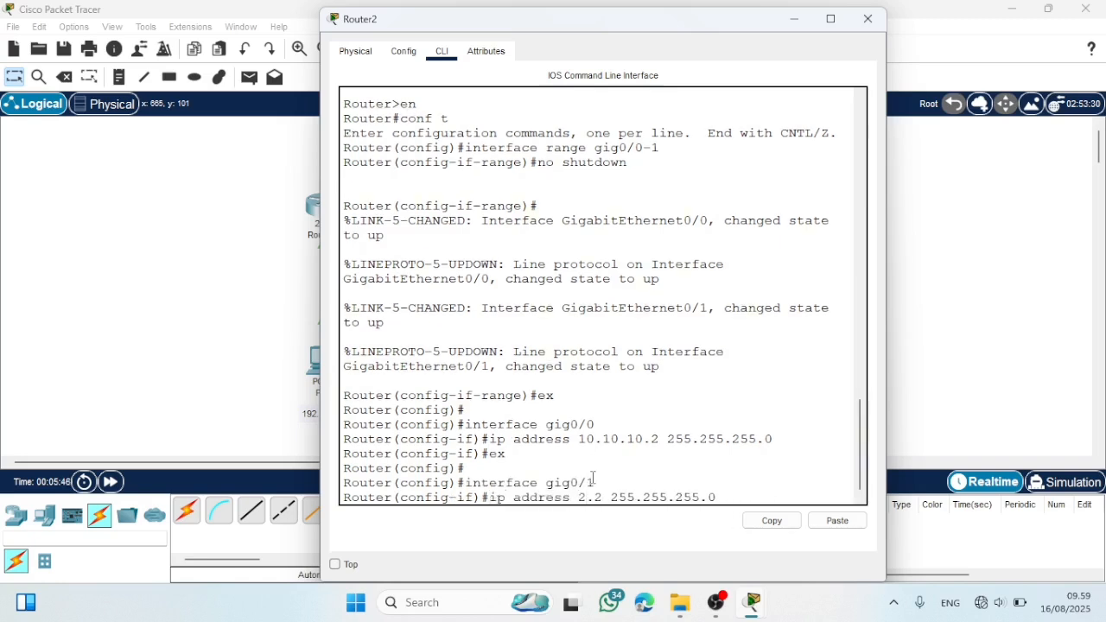
key(Right)
key(Right)
key(BackSpace)
text(1)
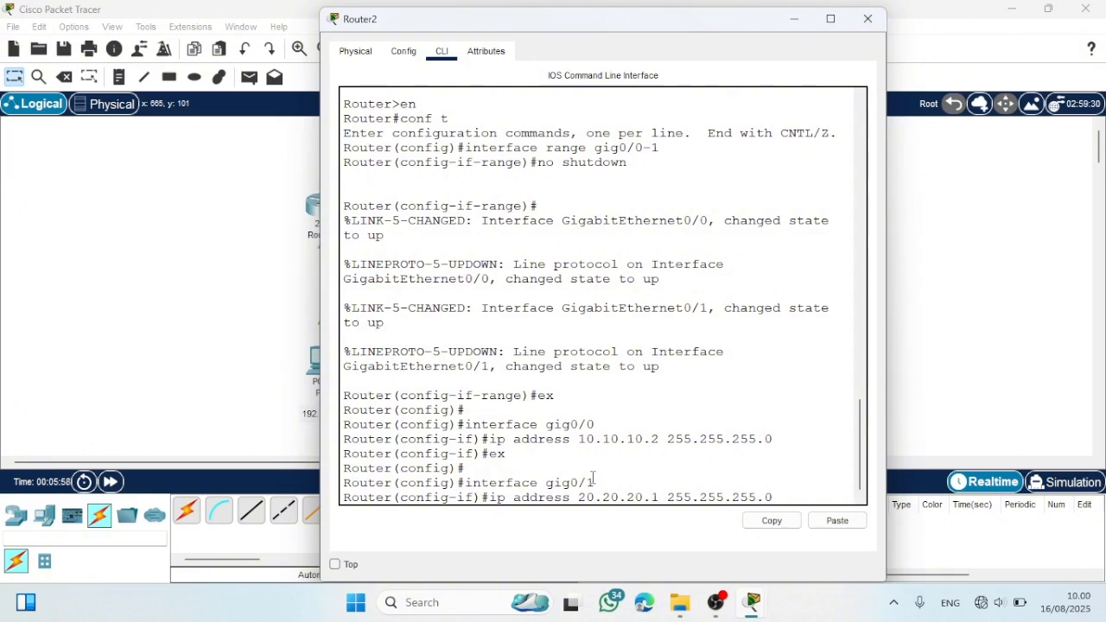
- Correct the pending address to 192.168.20.1 with mask 255.255.255.0, apply it to gig0/1, exit the interface, and close Router2's window
key(BackSpace)
key(BackSpace)
key(BackSpace)
key(BackSpace)
key(BackSpace)
key(BackSpace)
key(BackSpace)
key(BackSpace)
key(BackSpace)
key(BackSpace)
text(192)
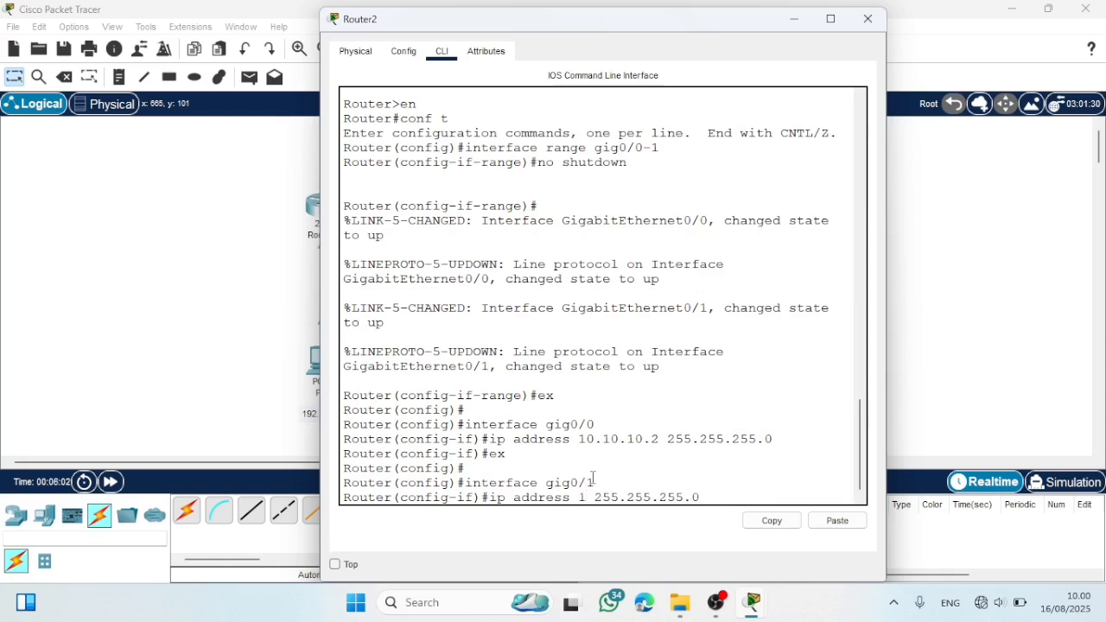
text(.168)
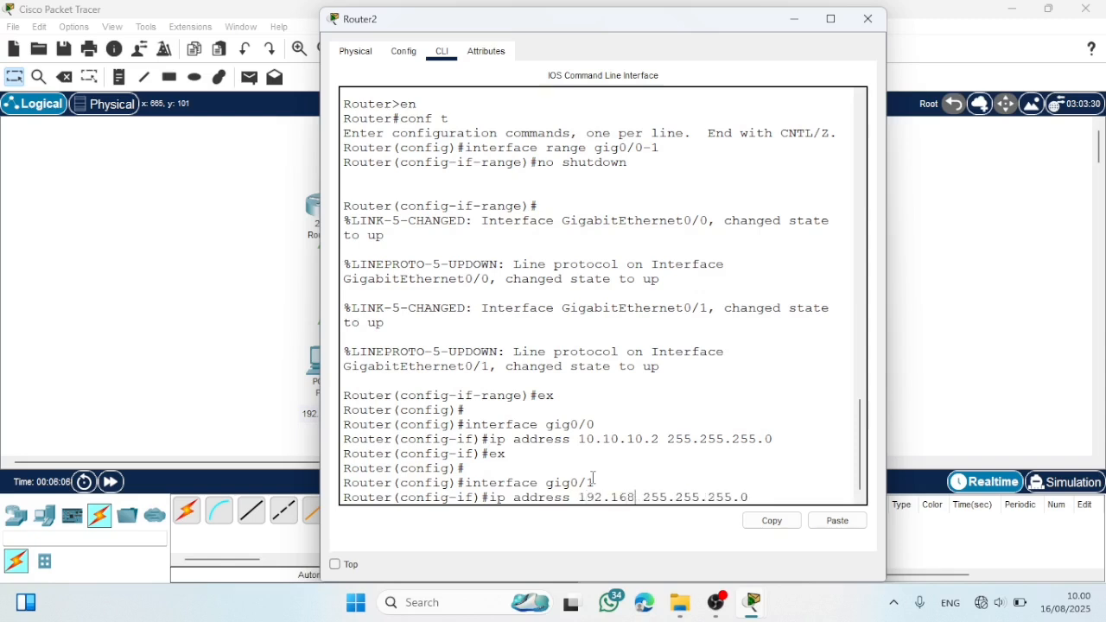
text(.20.1)
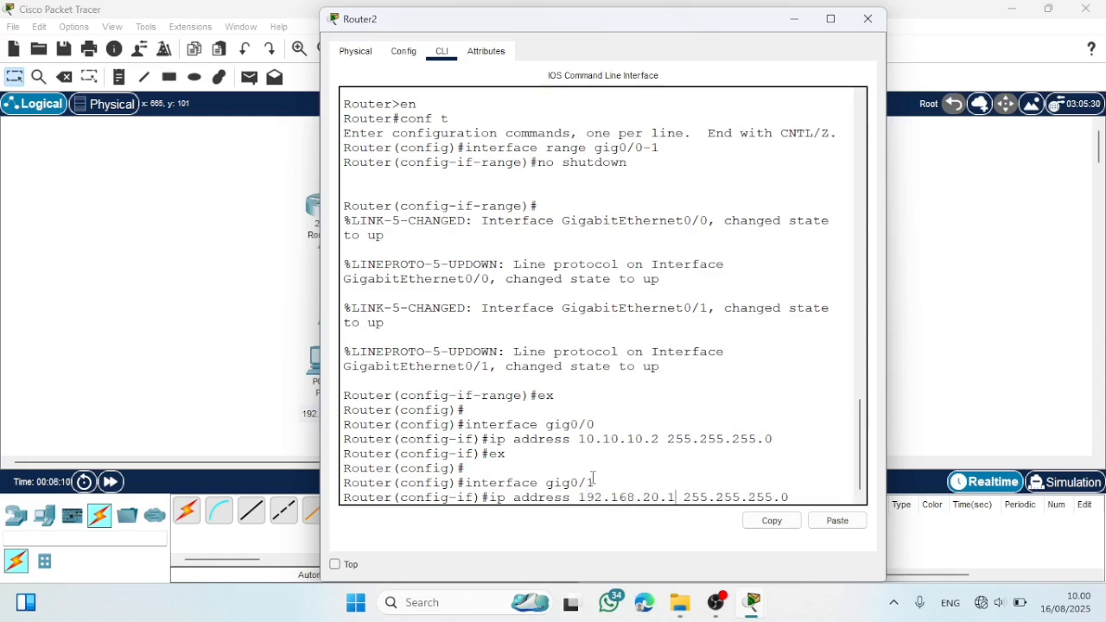
key(Return)
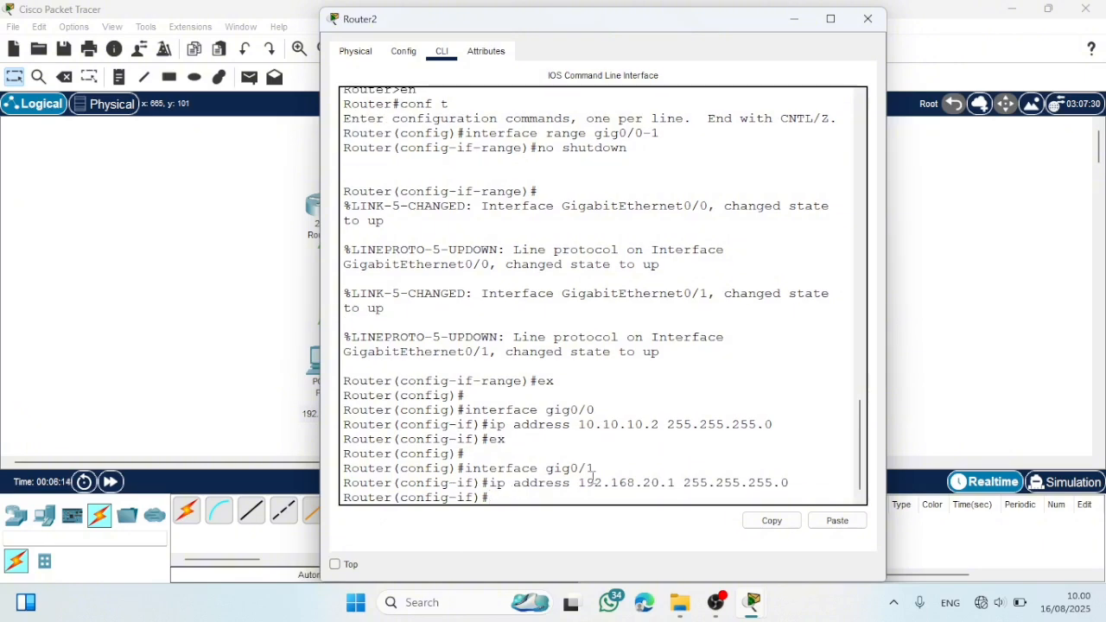
text(ex)
key(Return)
key(Return)
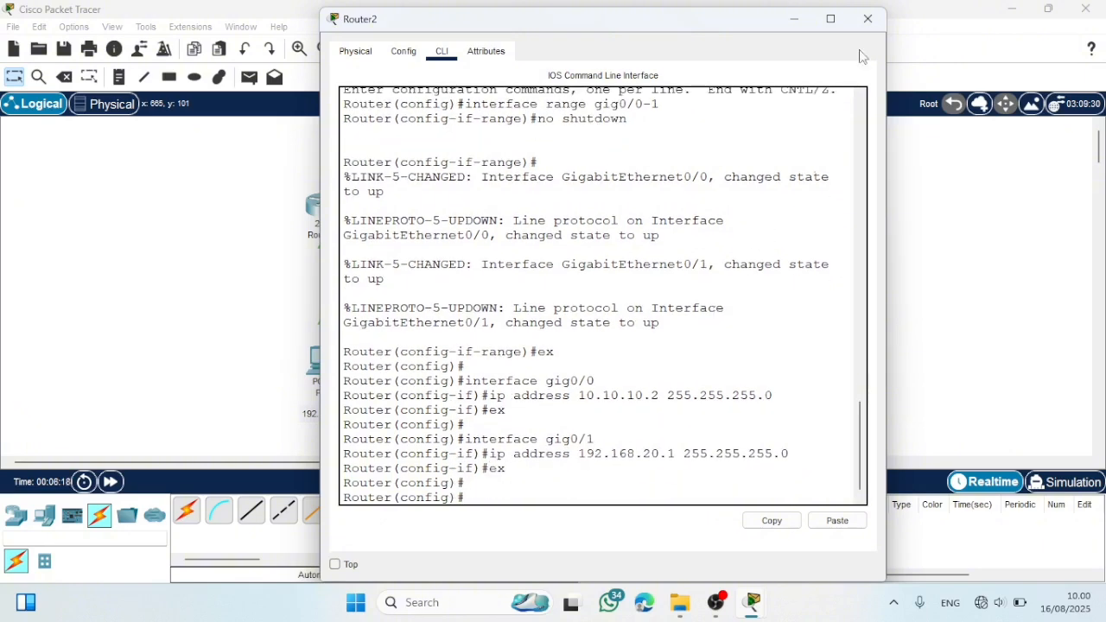
click(867, 19)
- Reopen Router1's command line and enter configuration mode for interface gig0/0
click(323, 210)
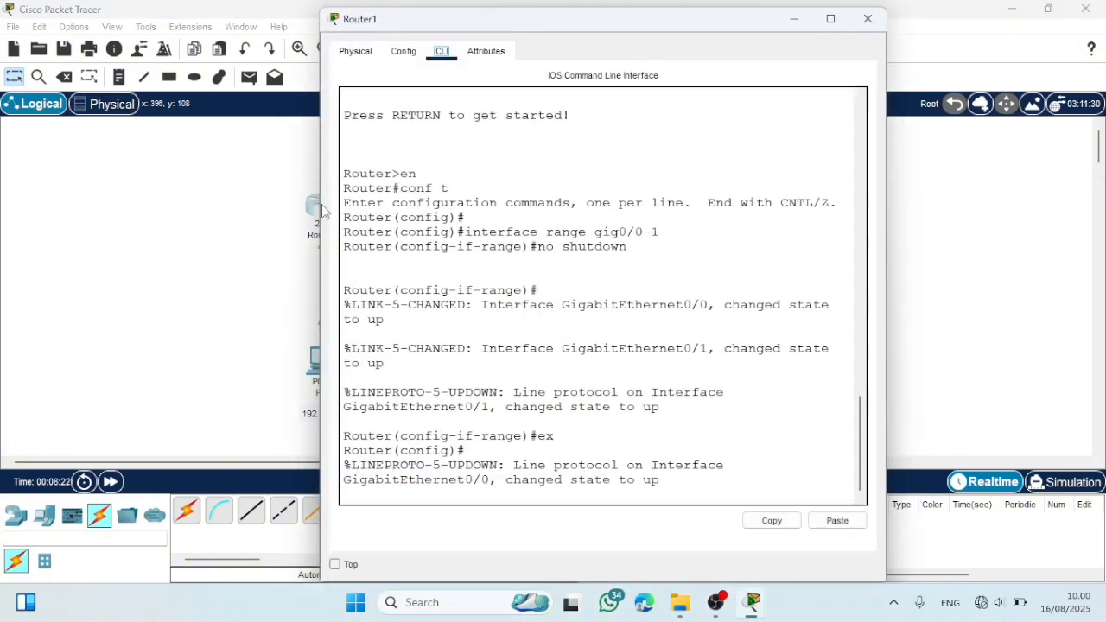
key(Return)
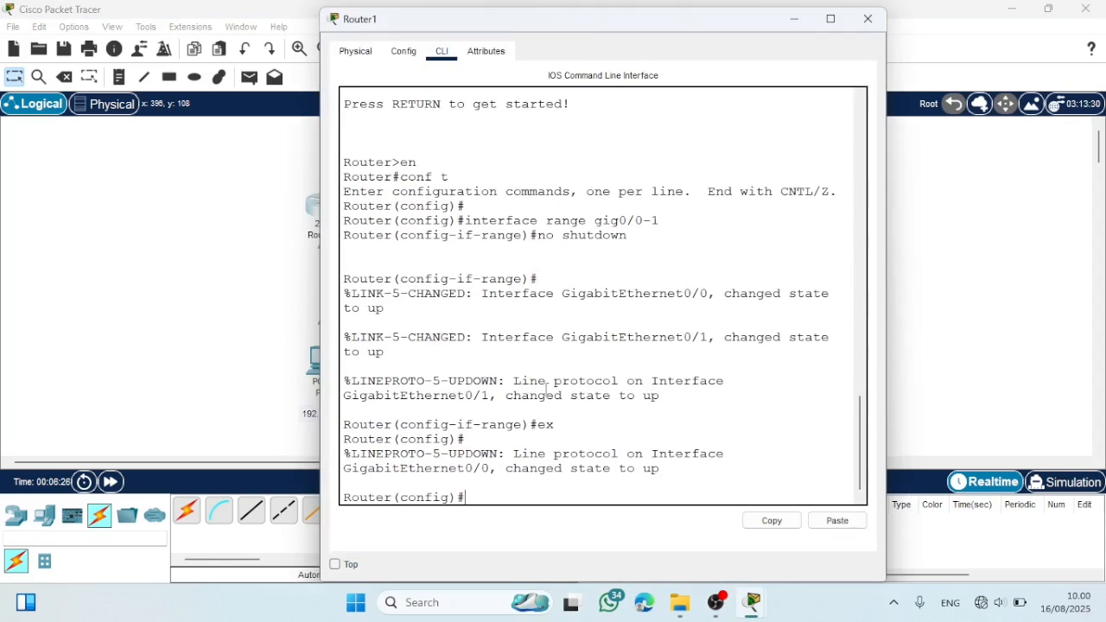
key(Return)
key(Return)
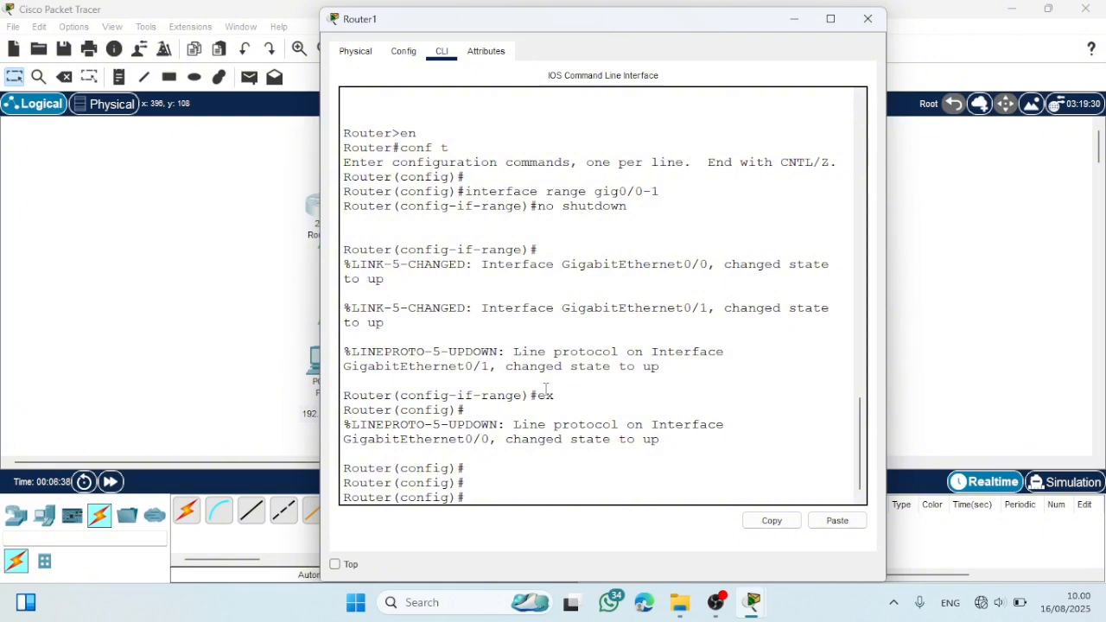
text(interface gig0/0)
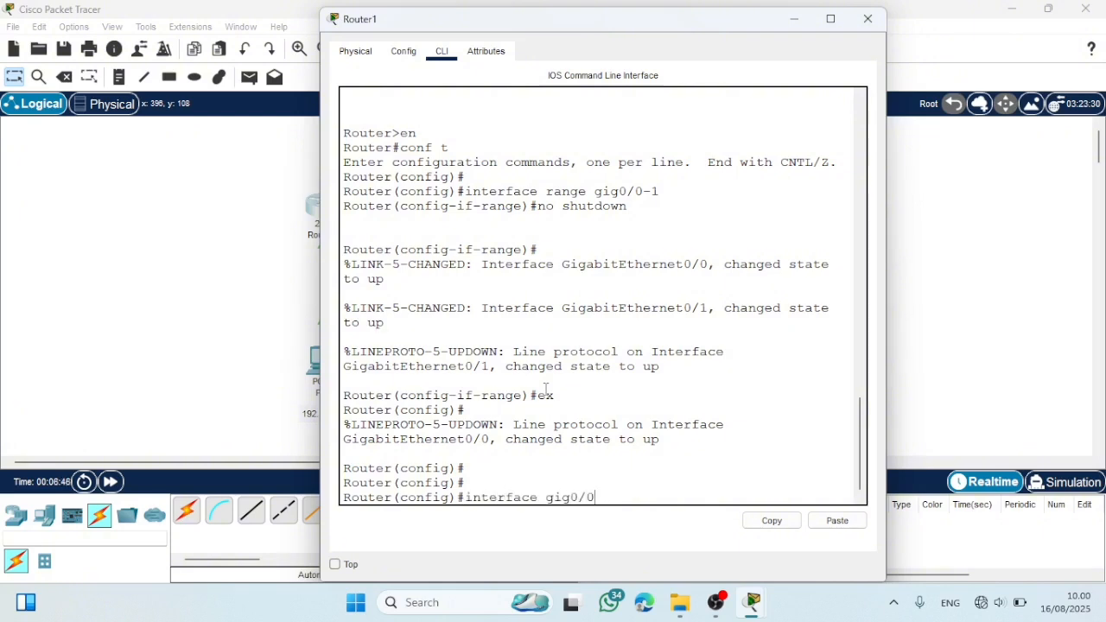
key(Return)
- Assign IP address 10.10.10.1 with mask 255.255.255.0 to Router1's gig0/0 and return to global configuration mode
text(ip )
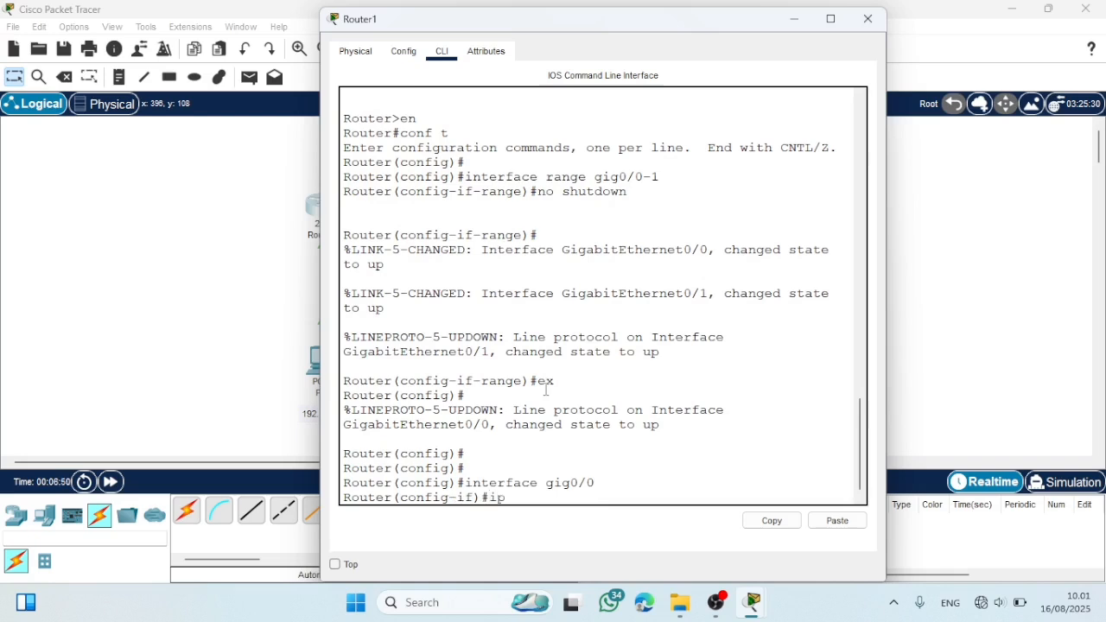
text(addres)
key(BackSpace)
key(BackSpace)
key(BackSpace)
text(dress 10.10.10.1 2)
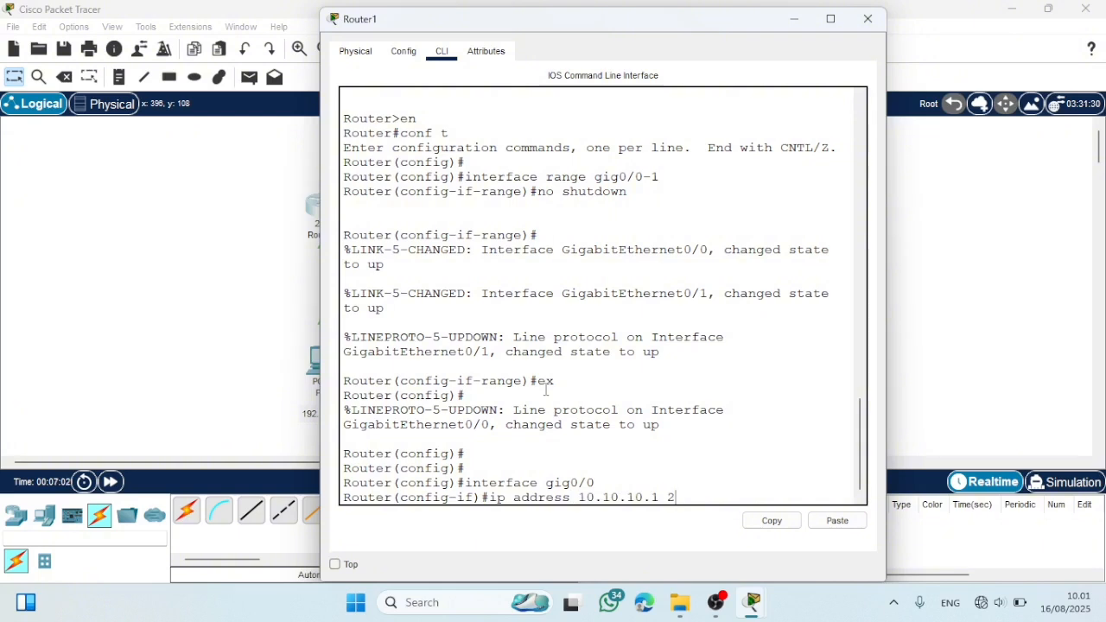
text(55.255.255.0)
key(Return)
text(ex)
key(Return)
key(Return)
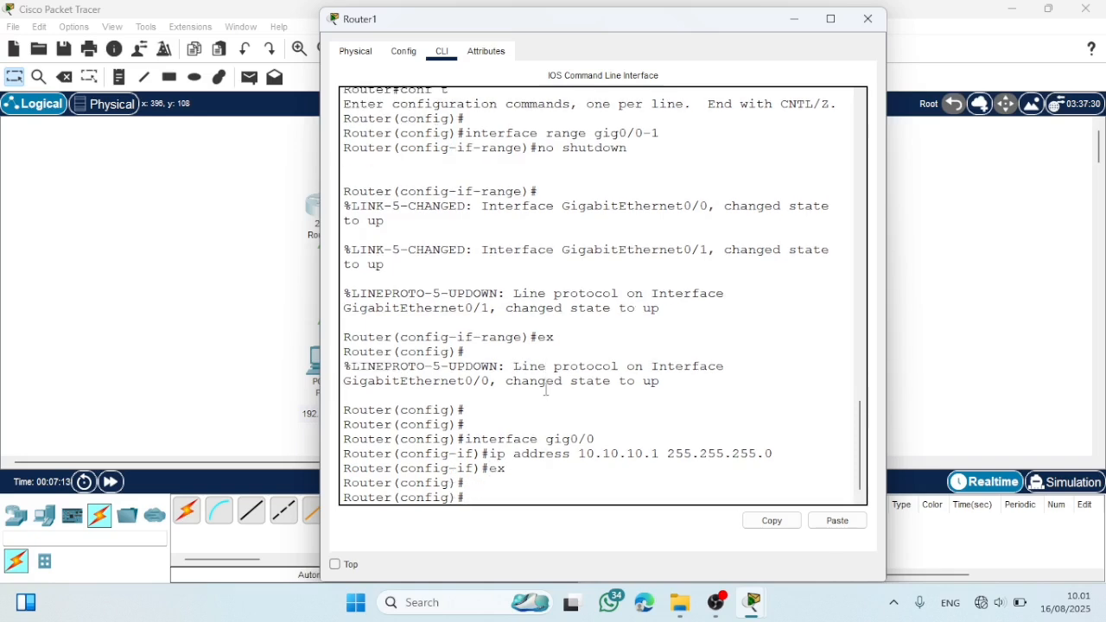
- Try to address Router1's gig0/1 with an ip address command beginning 192.168.10., checking the address labels in the topology
text(interface gig0/1)
key(Return)
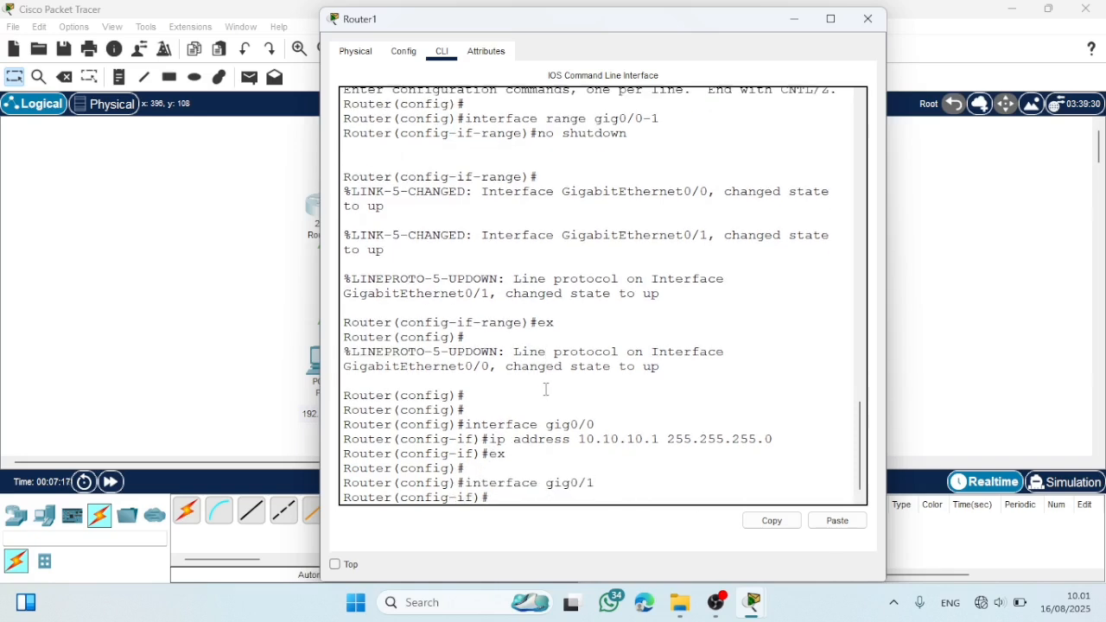
text(ip address 192.168.10.)
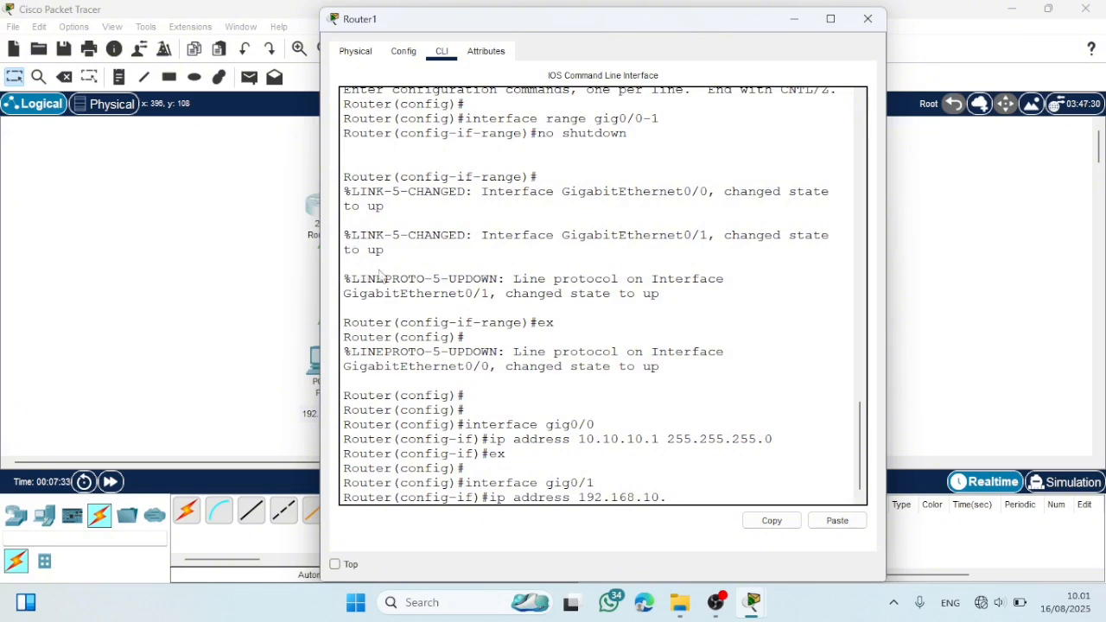
drag(374, 19, 354, 9)
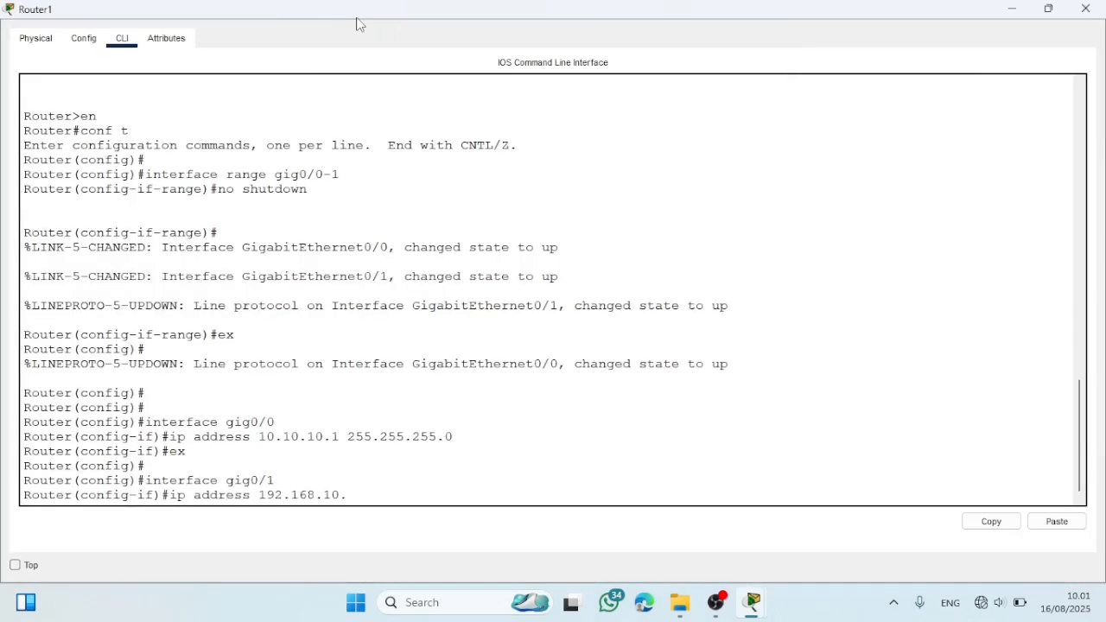
click(1019, 8)
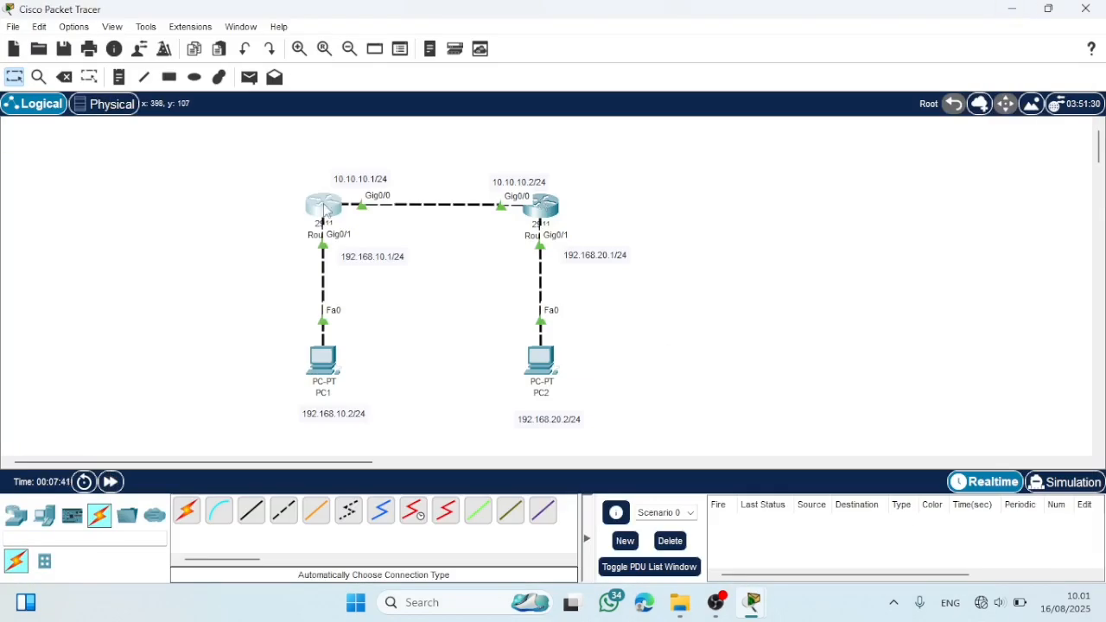
click(325, 205)
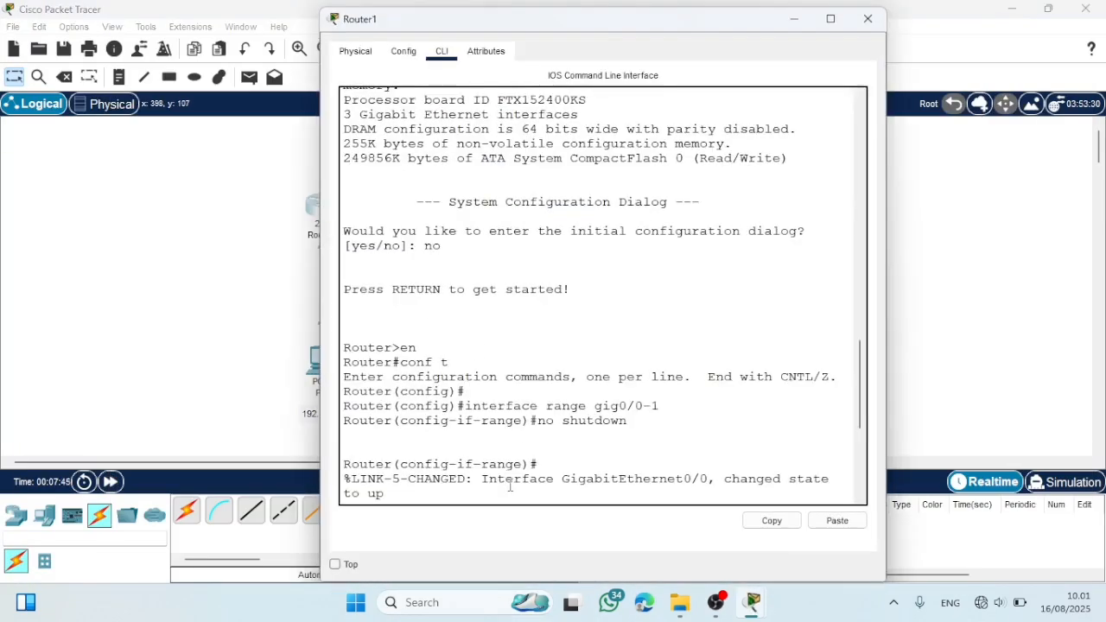
scroll(510, 486, down, 8)
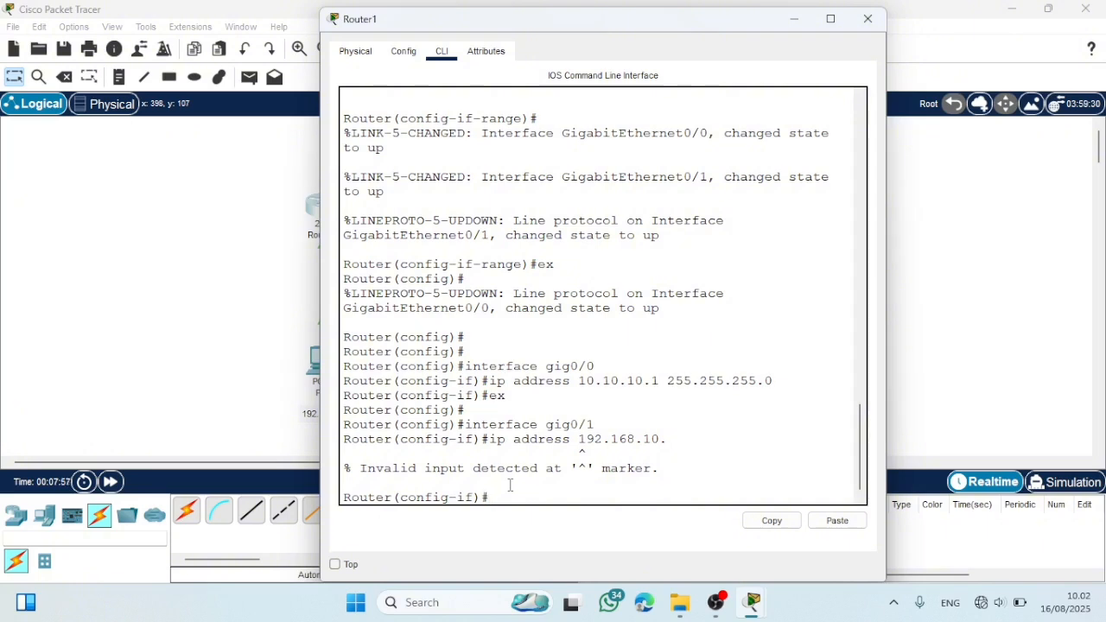
- Exit the current interface configuration on Router1 and re-enter interface gig0/1
key(Up)
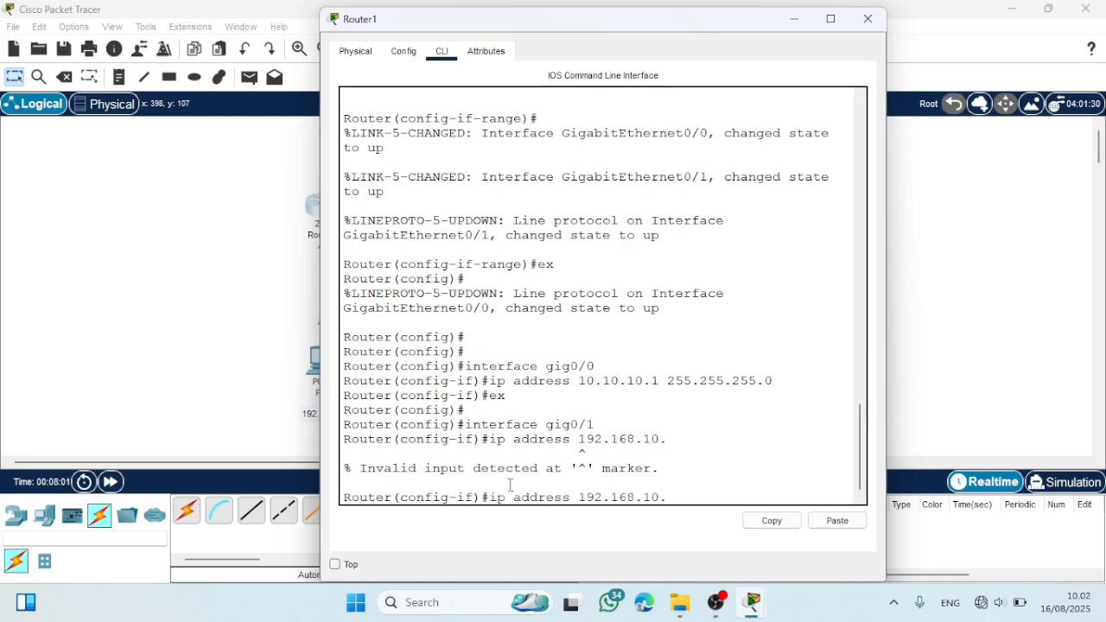
key(Up)
key(BackSpace)
key(BackSpace)
key(BackSpace)
key(BackSpace)
key(BackSpace)
key(BackSpace)
key(BackSpace)
key(BackSpace)
key(BackSpace)
key(BackSpace)
key(BackSpace)
key(BackSpace)
key(BackSpace)
key(BackSpace)
key(BackSpace)
key(BackSpace)
text(ex)
key(Return)
key(Up)
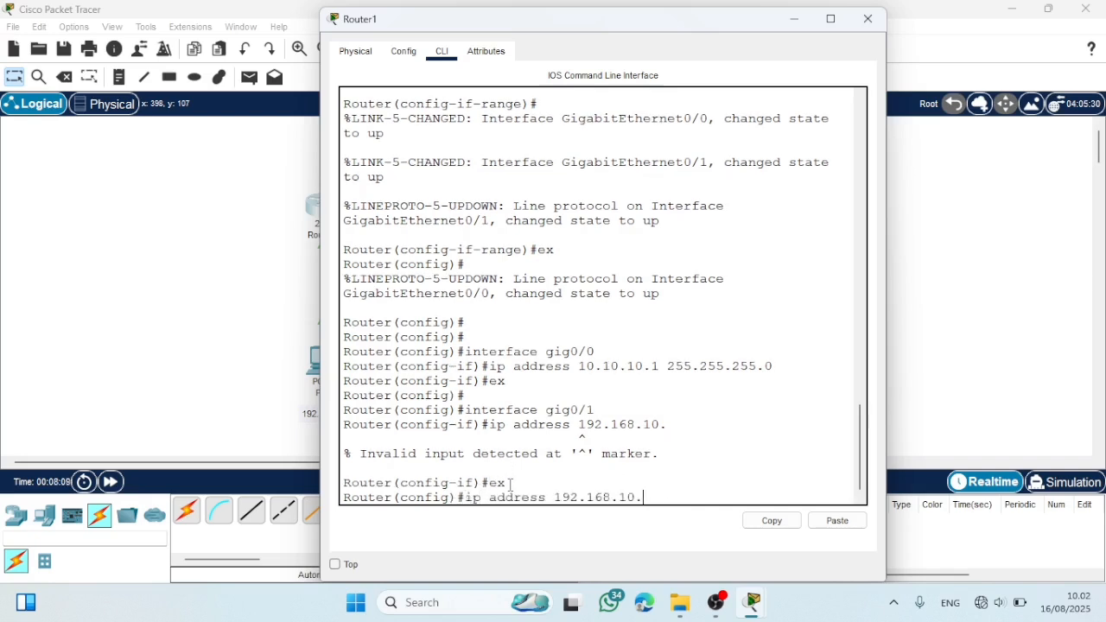
key(Up)
key(Return)
- Assign IP address 192.168.10.1 with mask 255.255.255.0 to Router1's gig0/1 and close the router's window
text(ex)
key(Up)
key(Up)
key(Up)
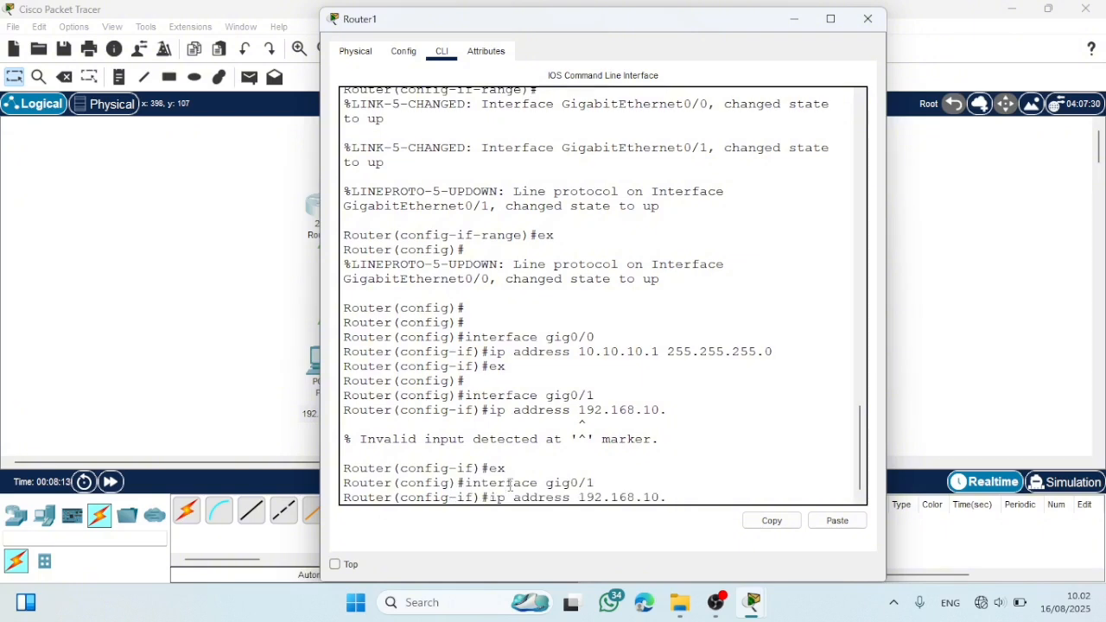
text(1 255.255.255.0)
key(Return)
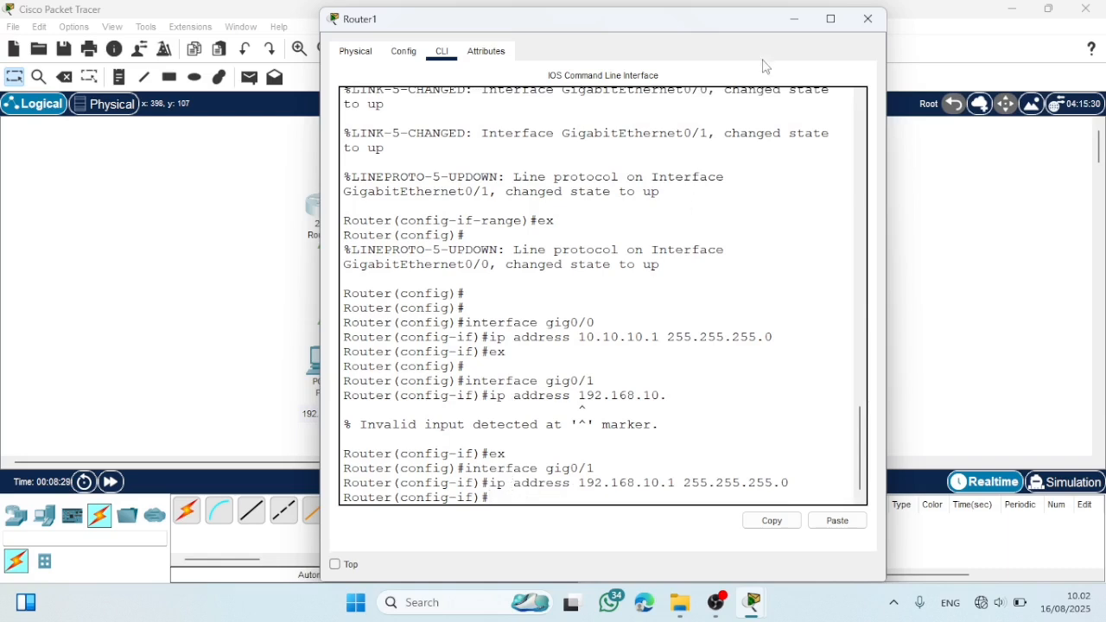
click(861, 24)
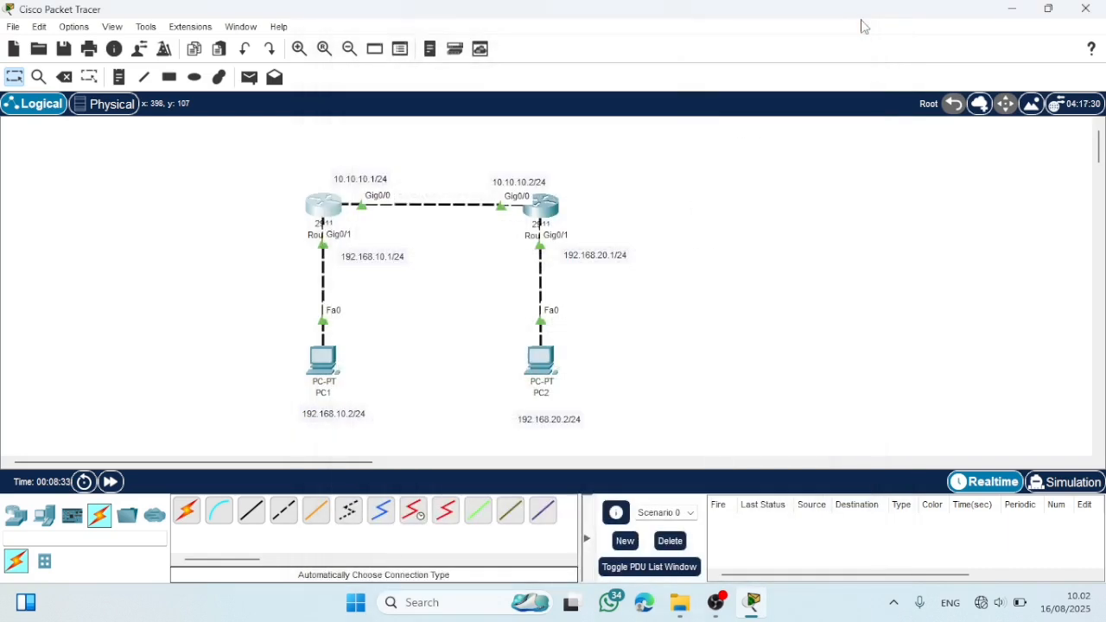
- Open PC1's IP configuration and set its static IPv4 address to 192.168.10.2 with subnet mask 255.255.255.0
click(325, 366)
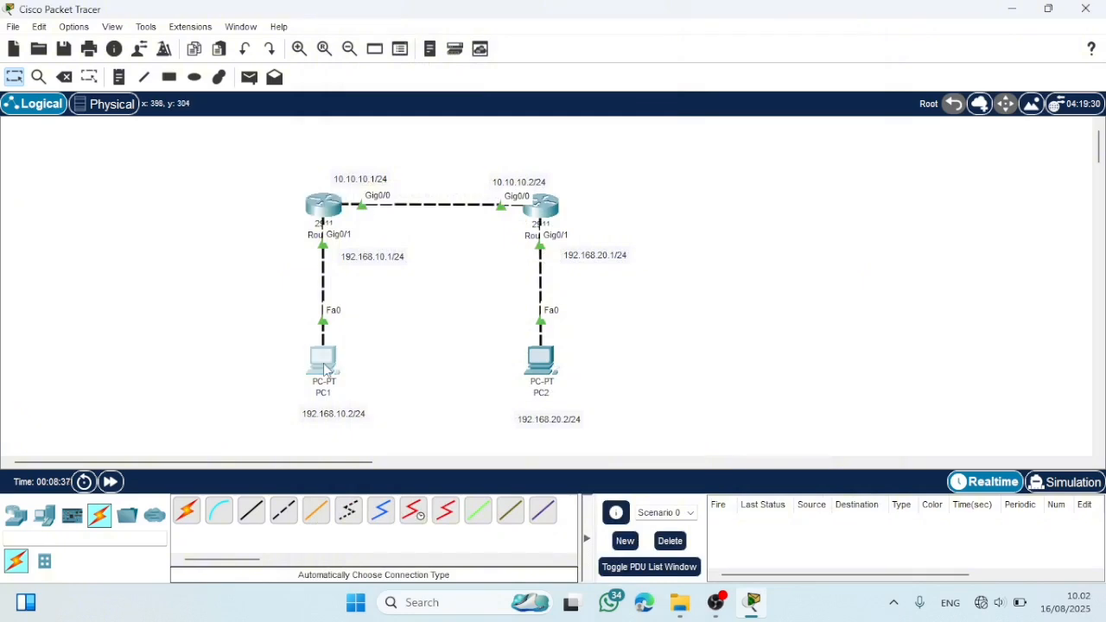
click(451, 51)
click(406, 130)
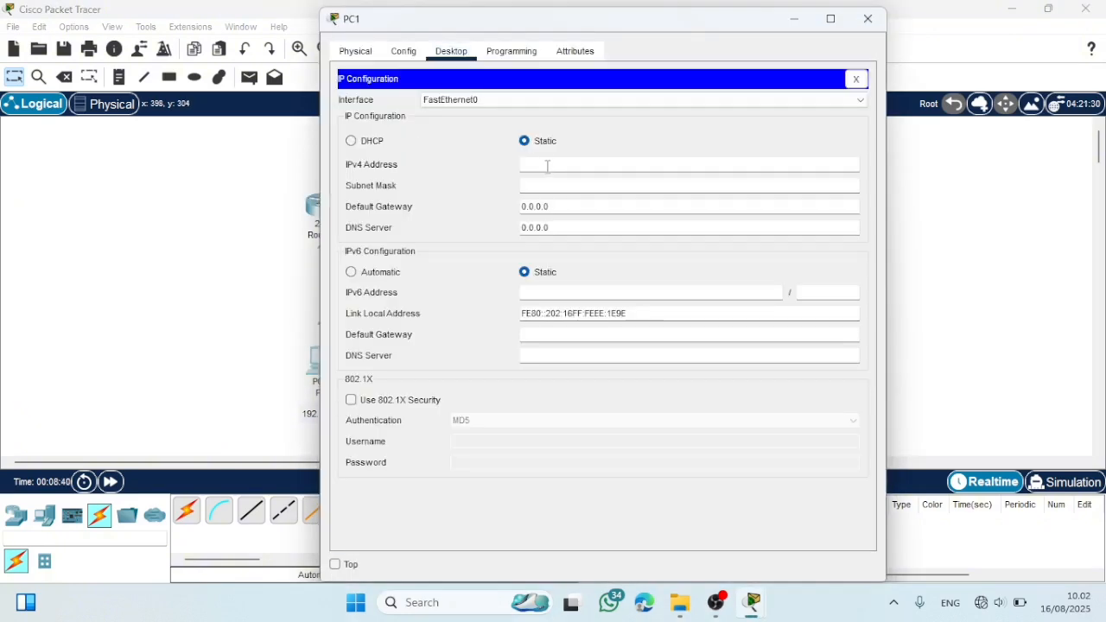
click(547, 167)
text(192.168.10.2)
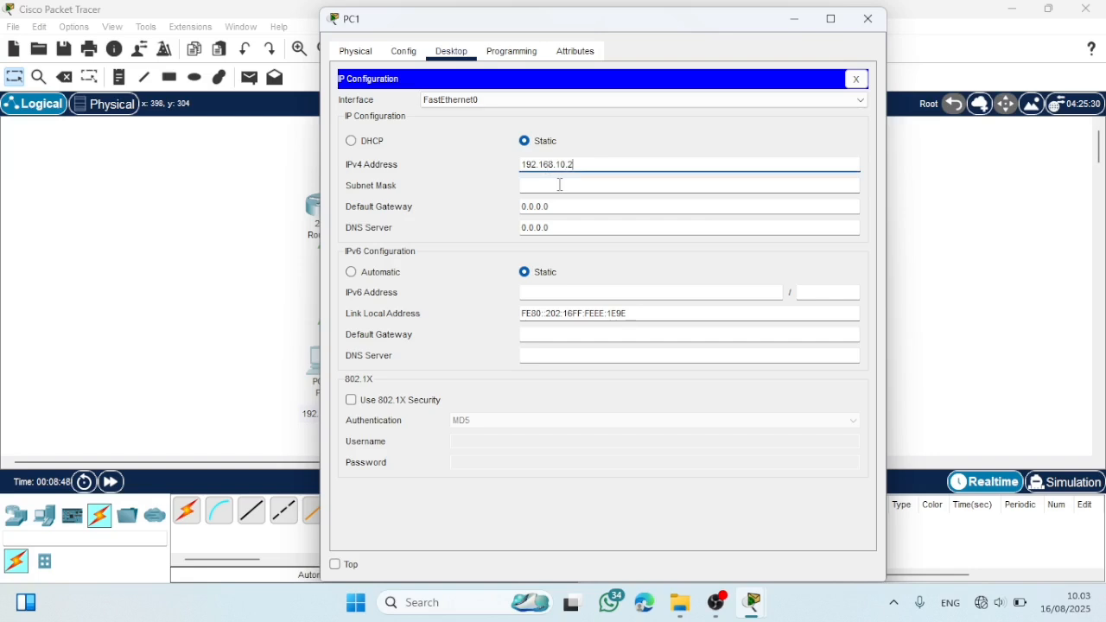
click(560, 184)
- Set PC1's default gateway to 192.168.10.1 and close its window
click(571, 208)
key(BackSpace)
key(BackSpace)
key(BackSpace)
key(BackSpace)
key(BackSpace)
key(BackSpace)
key(BackSpace)
text(1)
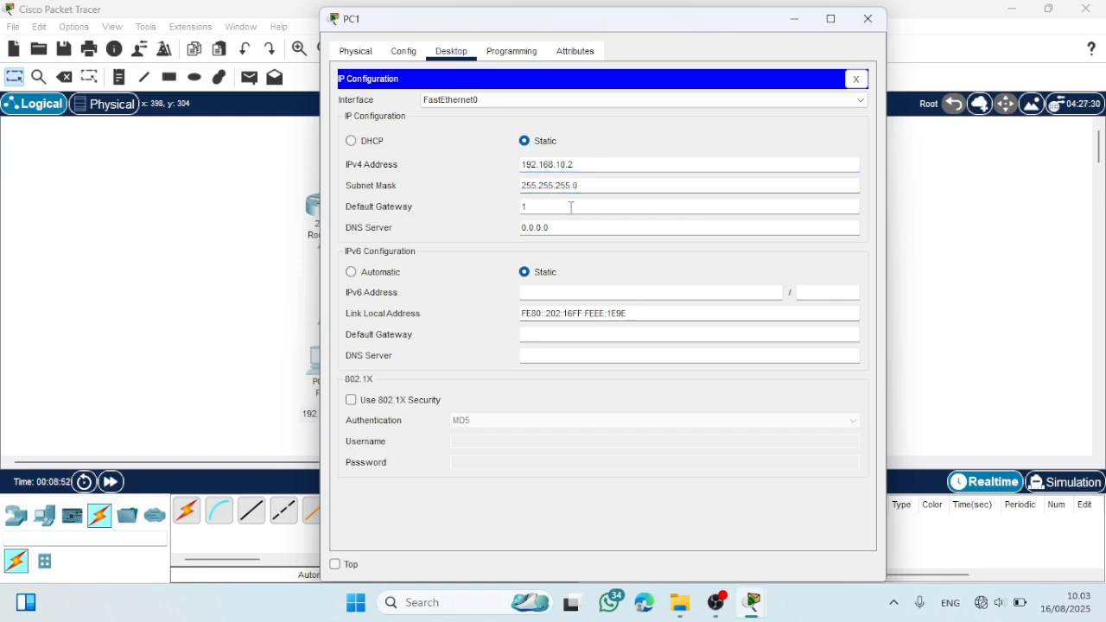
text(92.168.)
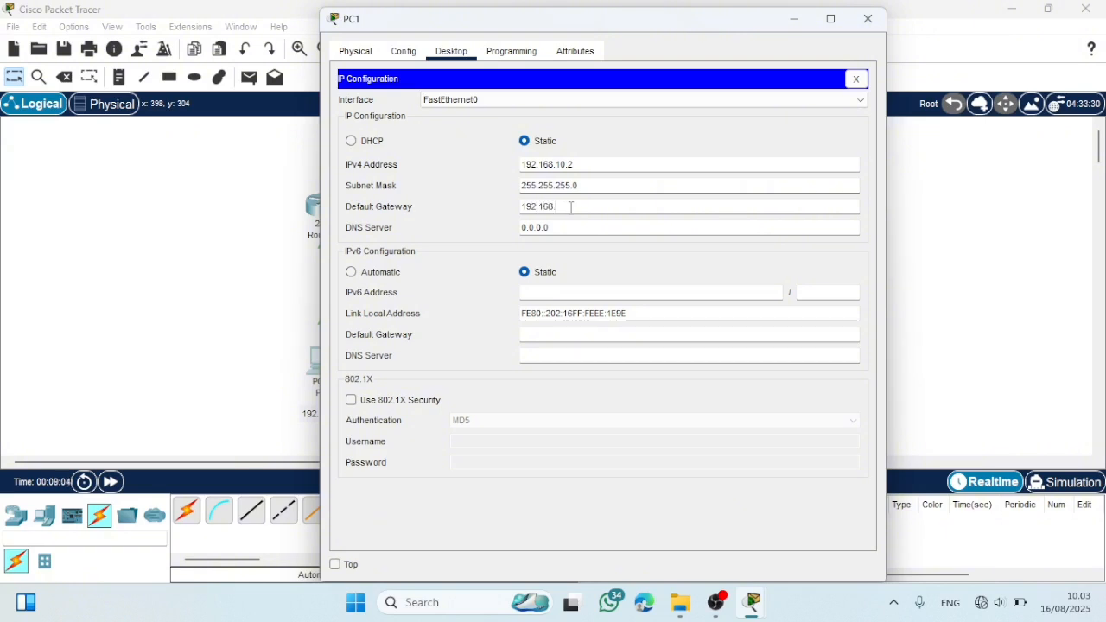
text(10.1)
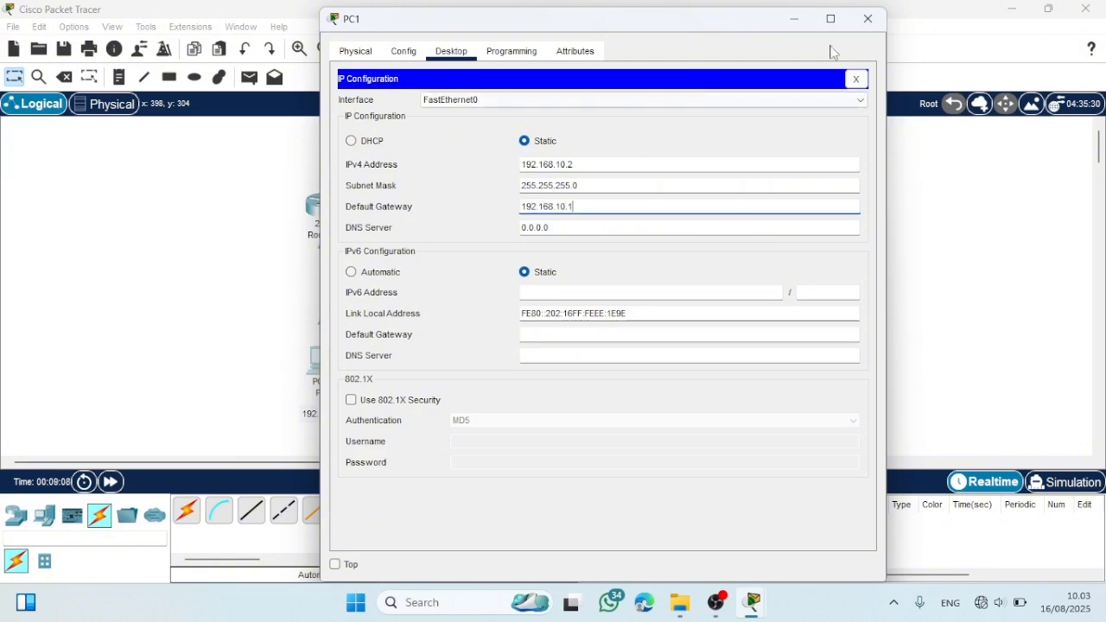
click(867, 18)
- Open PC2's IP configuration and set its static IPv4 address to 192.168.20.2 with subnet mask 255.255.255.0
click(539, 361)
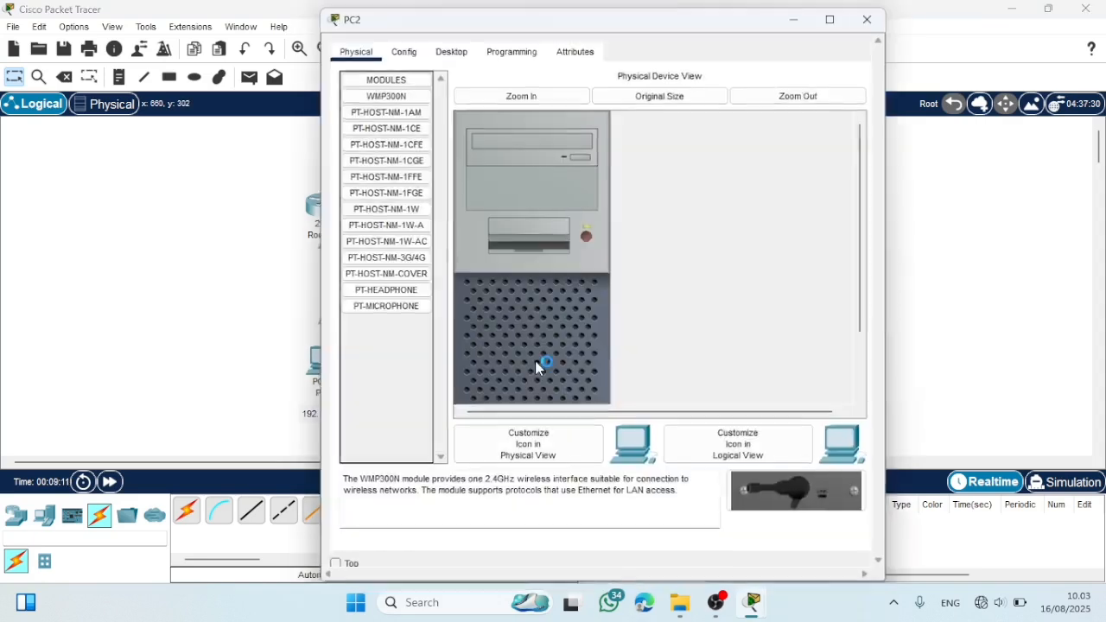
click(451, 51)
click(382, 140)
click(532, 163)
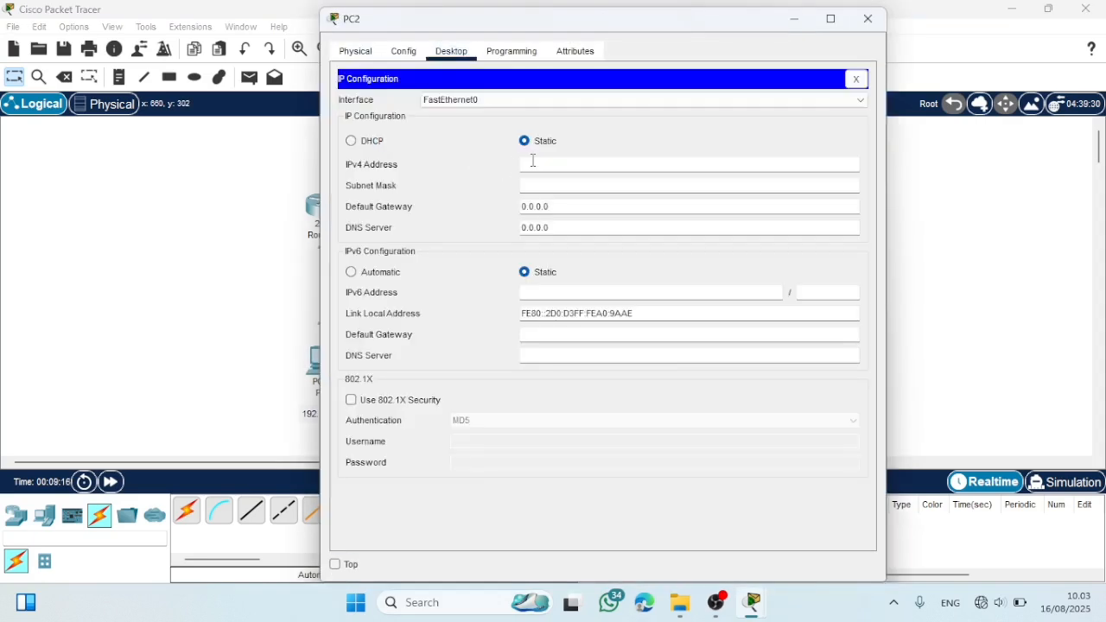
text(192.168.20.2)
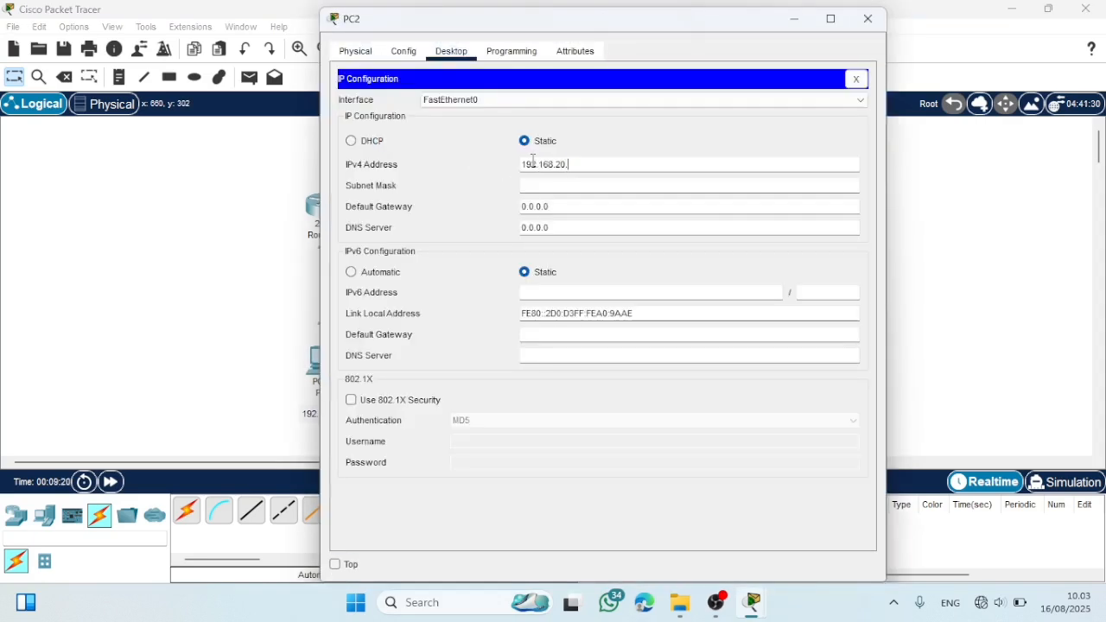
click(551, 185)
- Set PC2's default gateway to 192.168.20.1 and close its window
click(569, 207)
key(BackSpace)
key(BackSpace)
key(BackSpace)
key(BackSpace)
key(BackSpace)
key(BackSpace)
key(BackSpace)
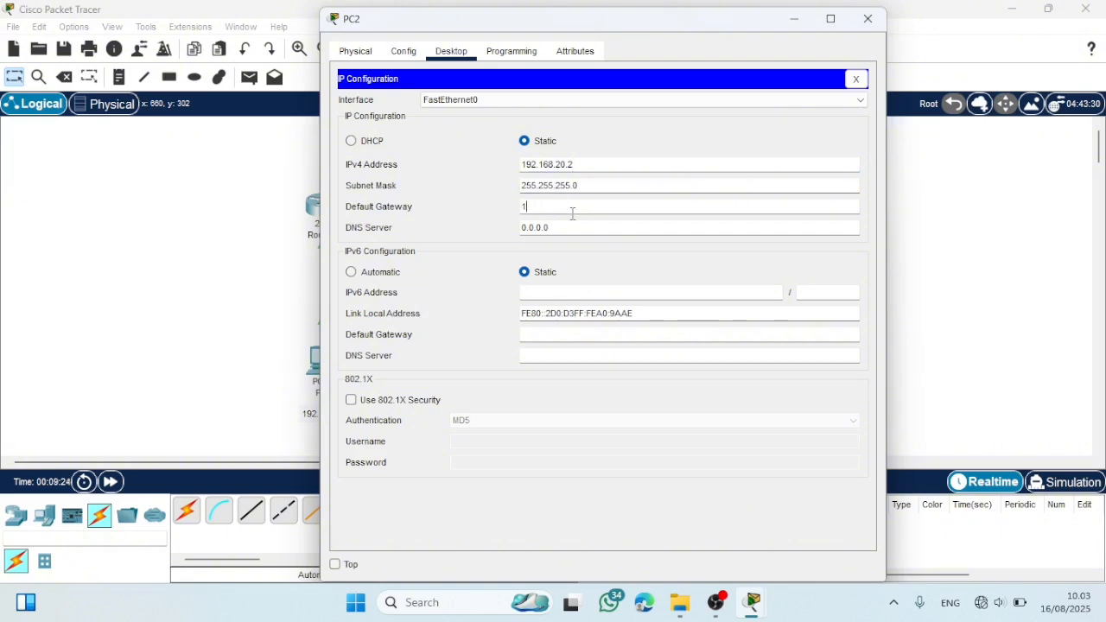
text(192.168.20.1)
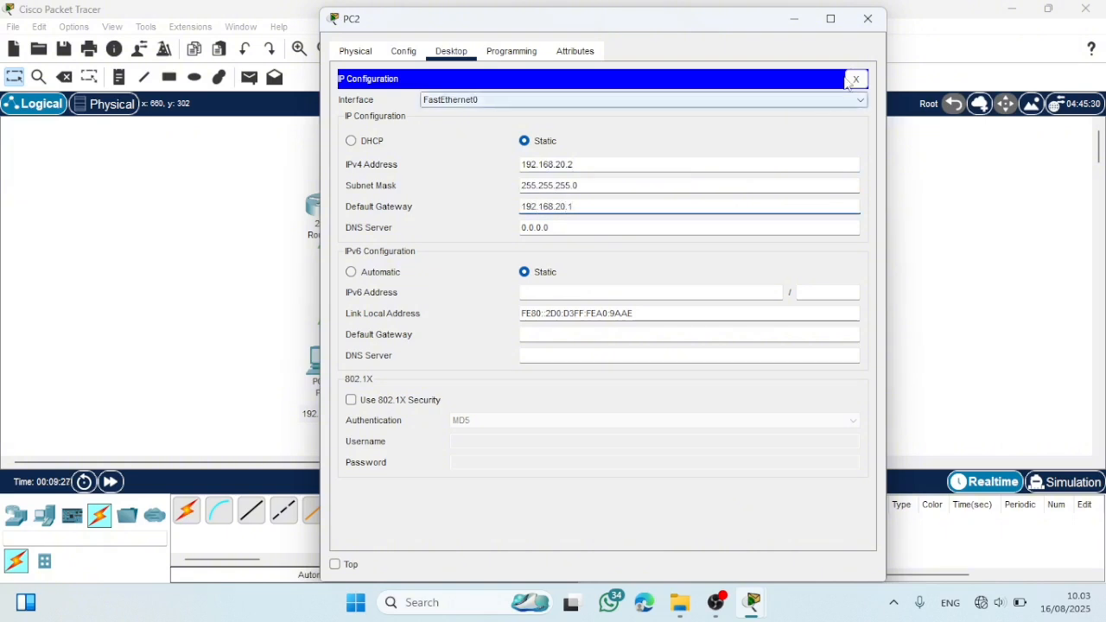
click(867, 18)
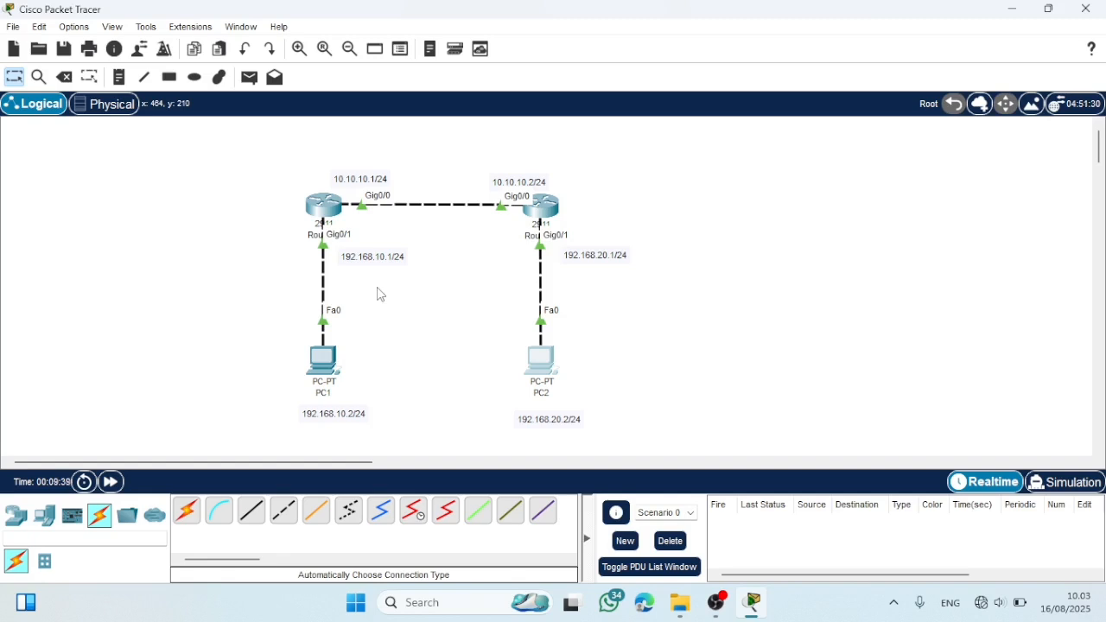
- Display Router1's routing table with do show ip route, widen the window to read it, and close it
click(318, 204)
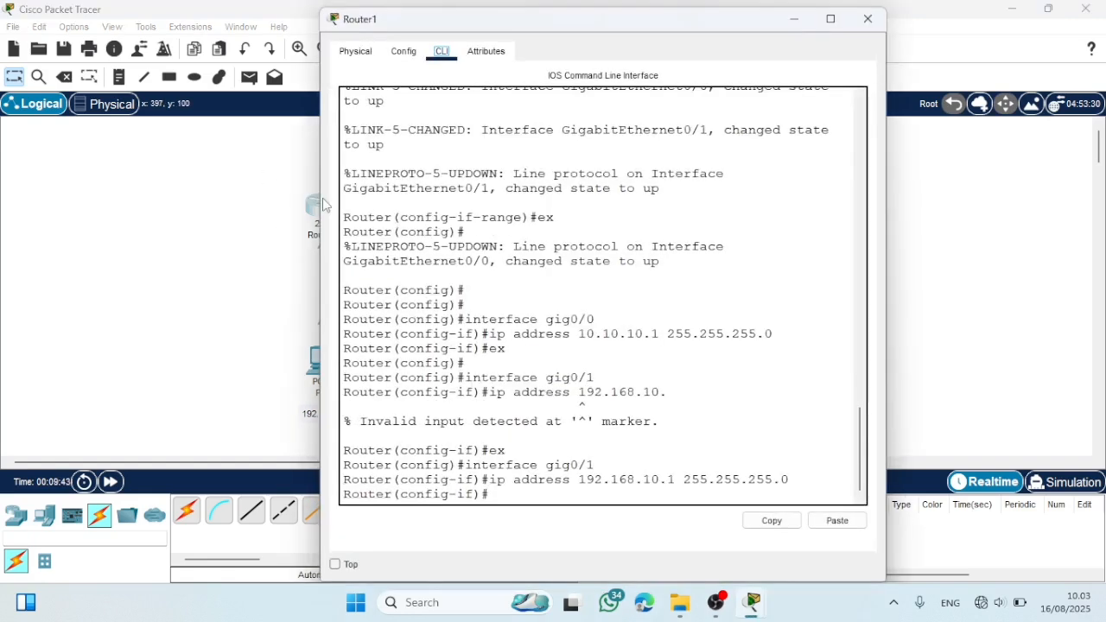
key(Return)
key(Return)
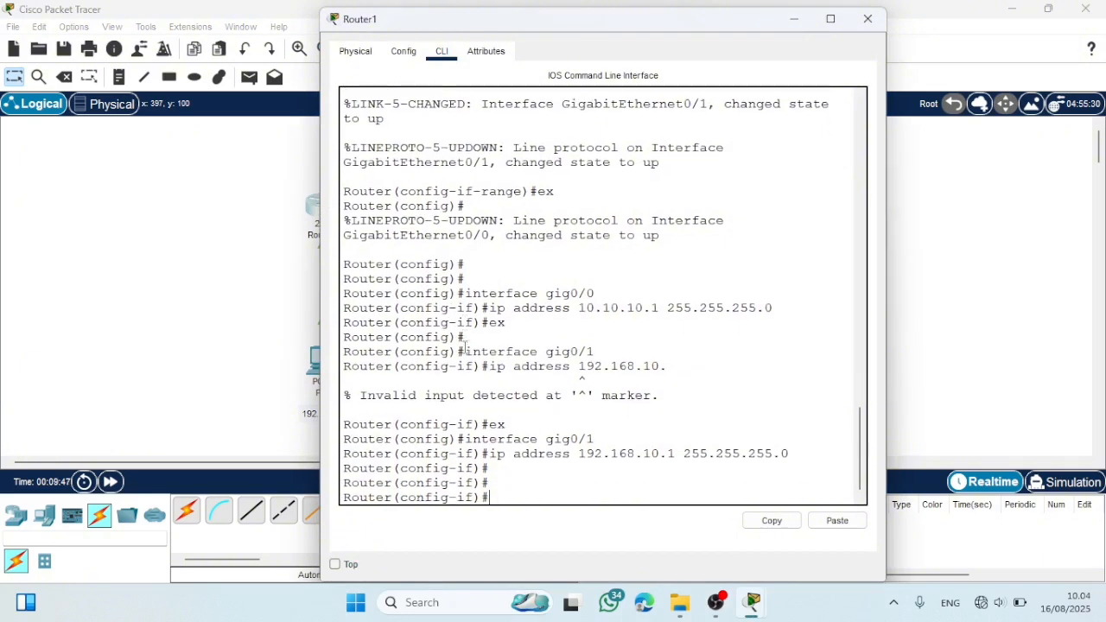
text(do show ip route)
key(Return)
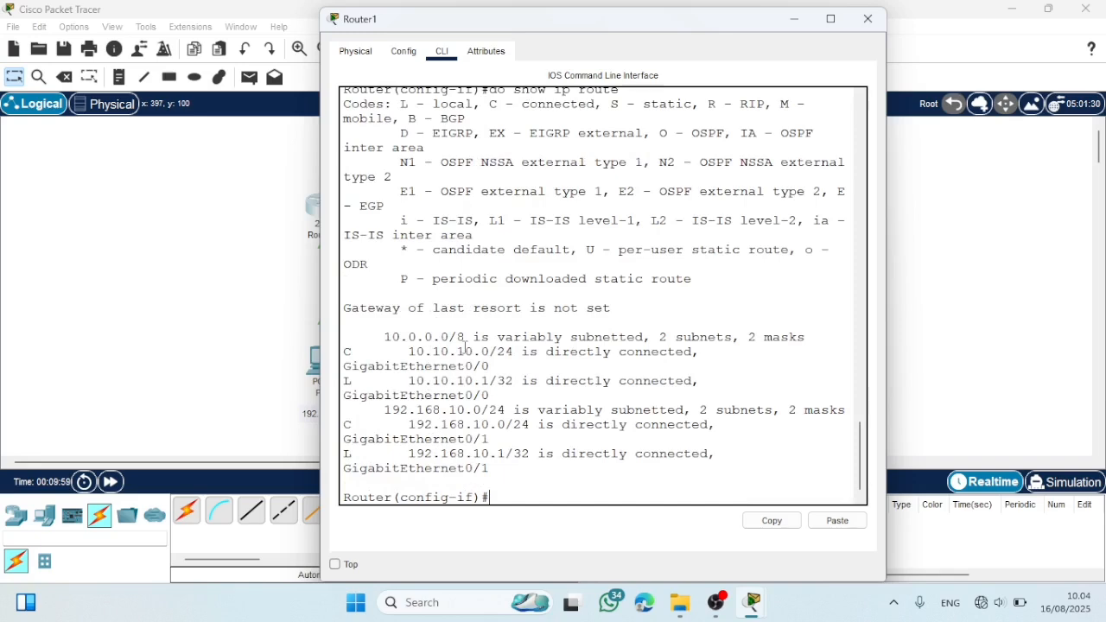
drag(318, 300, 273, 299)
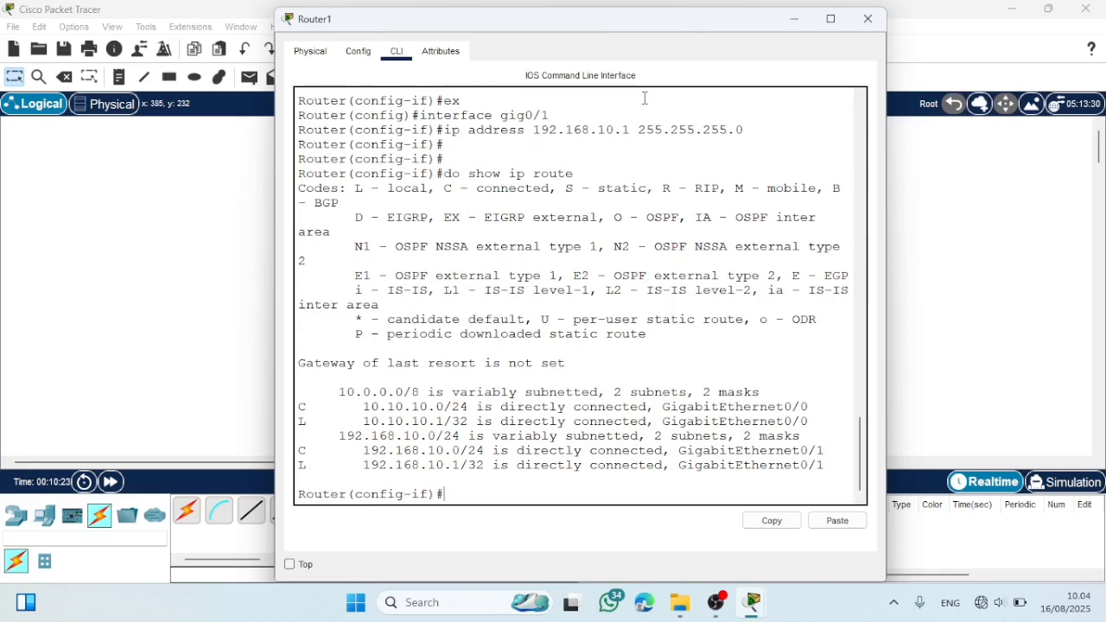
click(868, 19)
- Display Router2's routing table with do show ip route in a widened window, then close it
click(544, 203)
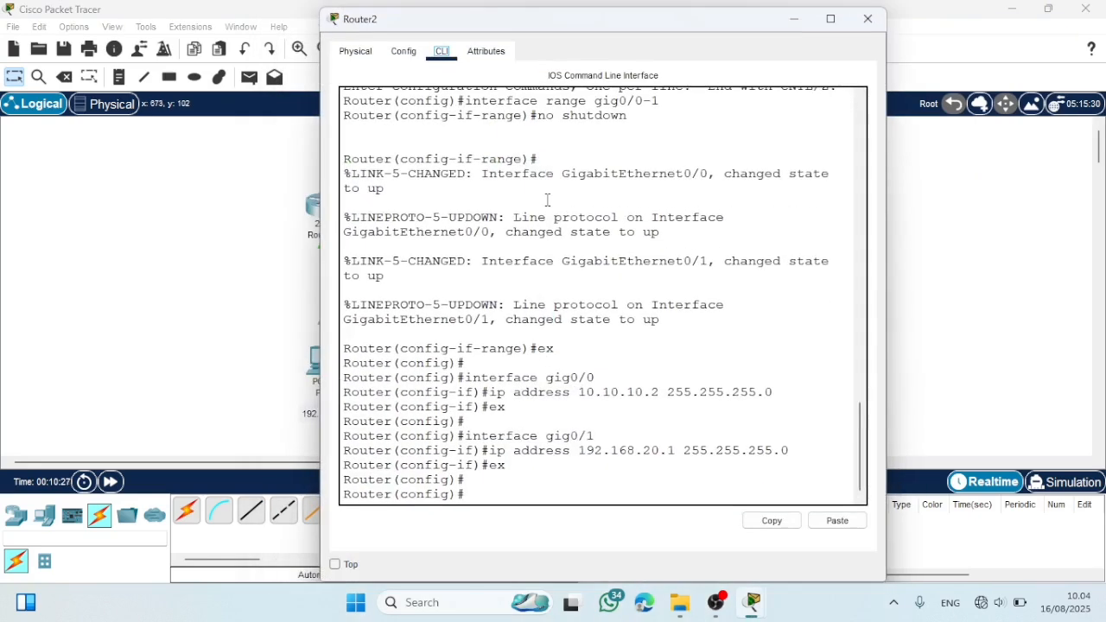
drag(320, 245, 253, 242)
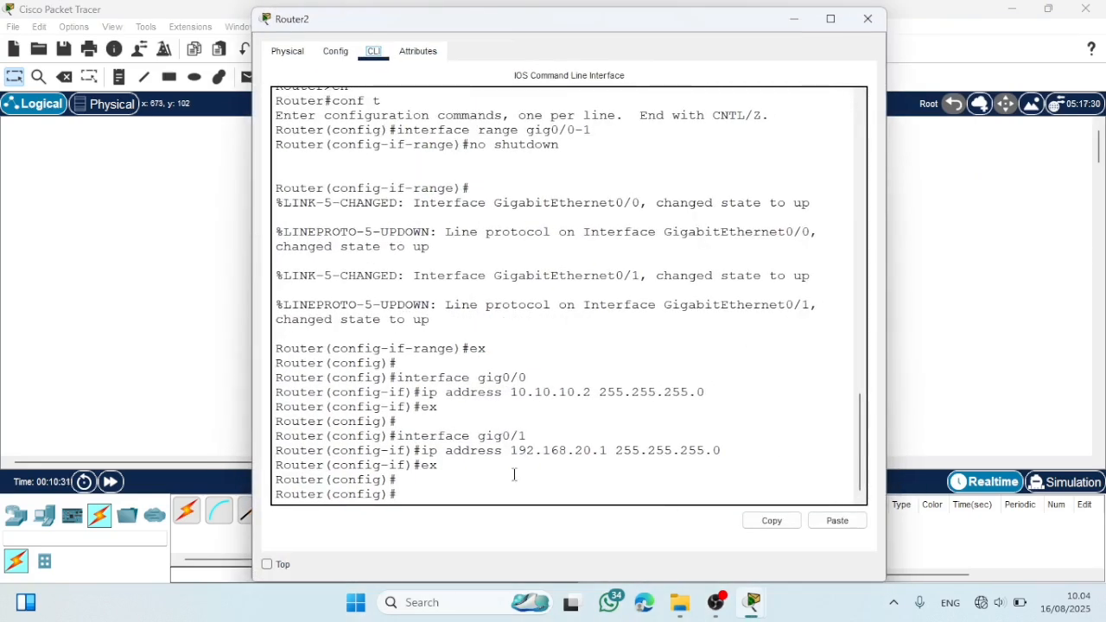
text(do show ip route)
key(Return)
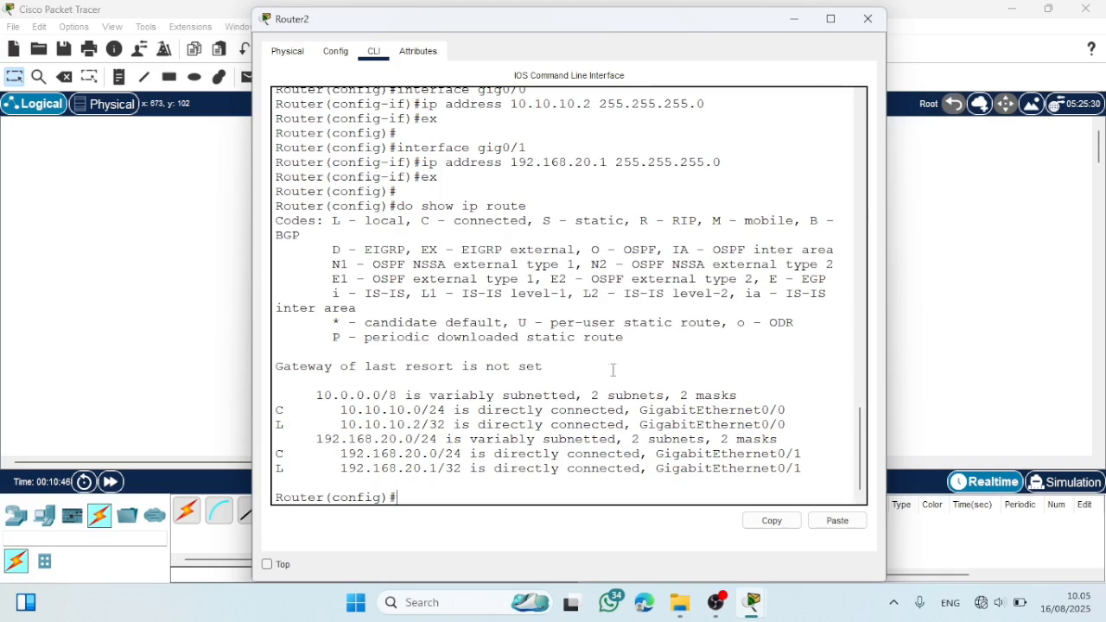
click(868, 19)
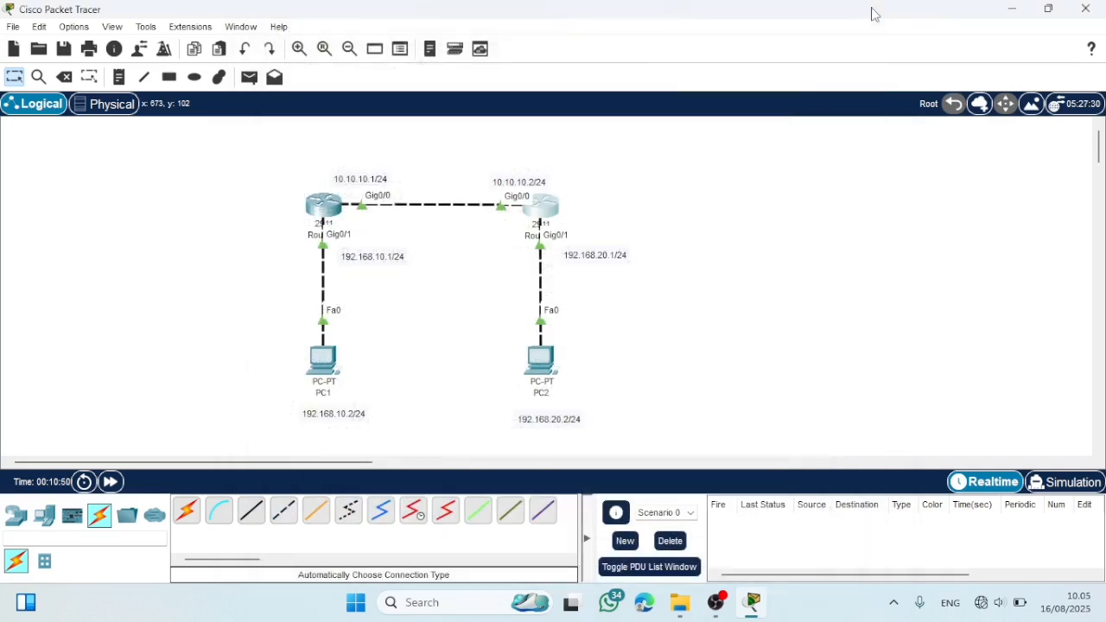
- Place a text note in the empty area beside the topology with the lines "ip route" and "destination"
scroll(439, 185, right, 1)
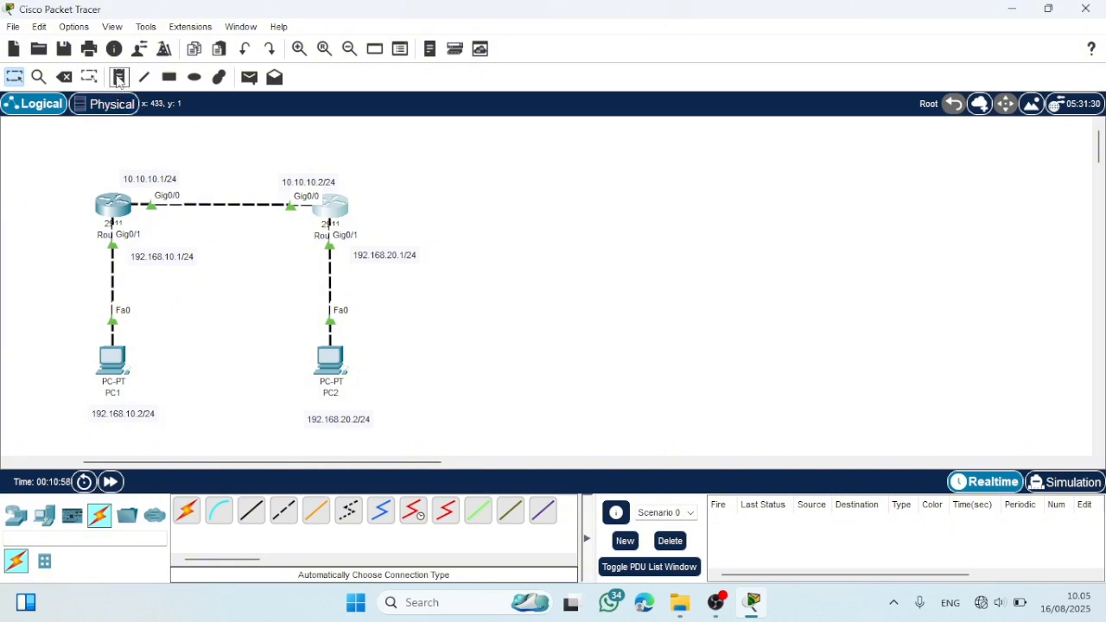
click(119, 77)
click(479, 174)
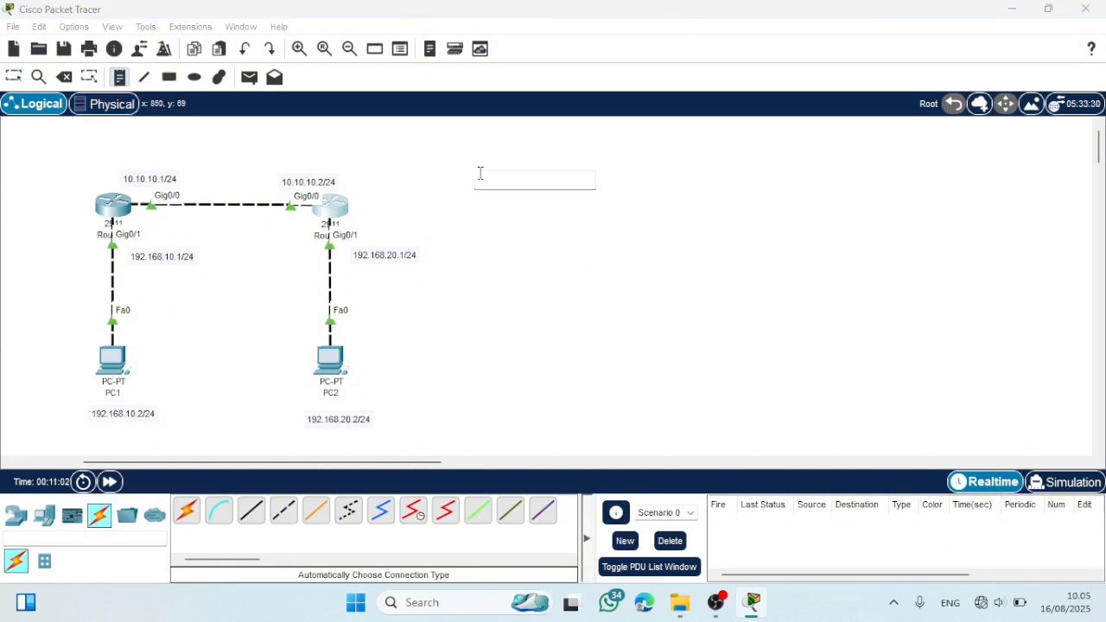
text(ip route)
key(Return)
text(destination)
key(Return)
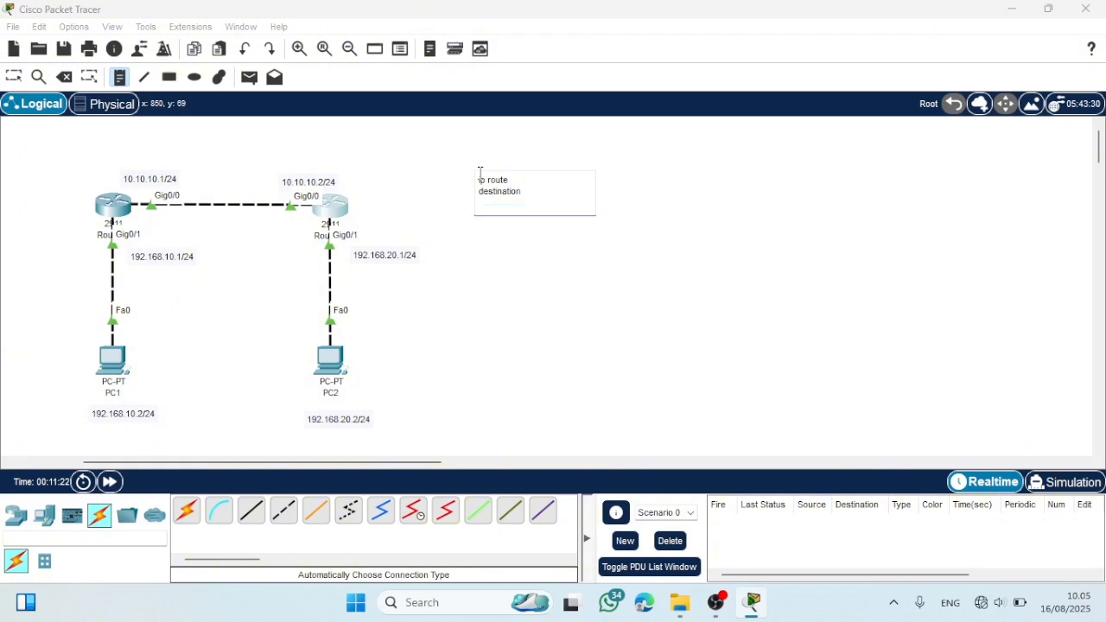
- Finish the note with the line "next-hop/gateway" and move it slightly closer to the topology
text(next-hop/gateway)
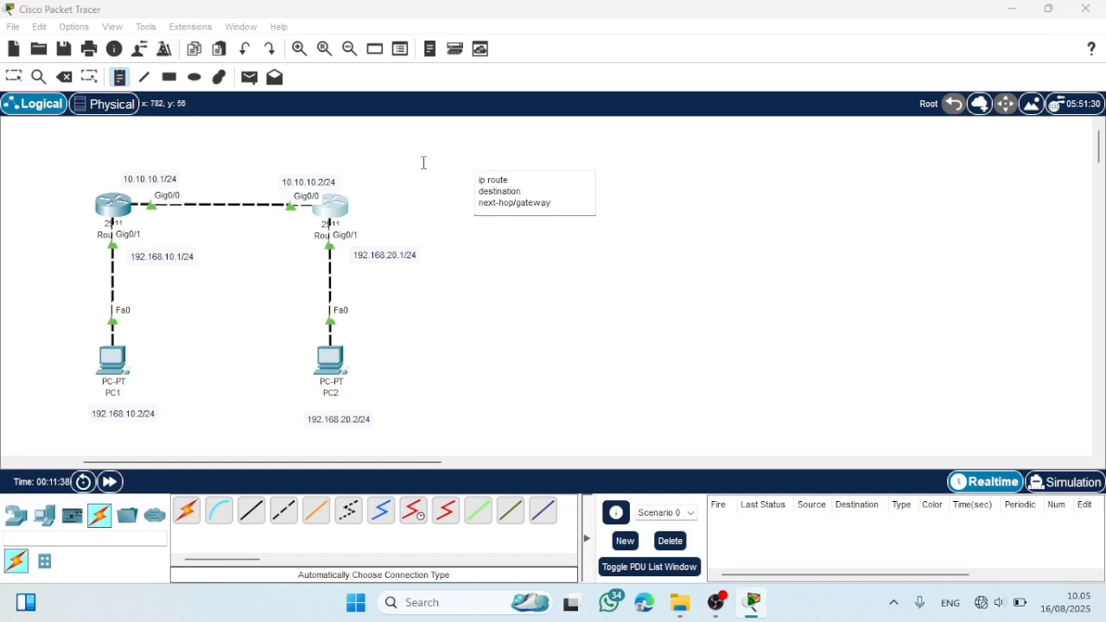
click(11, 79)
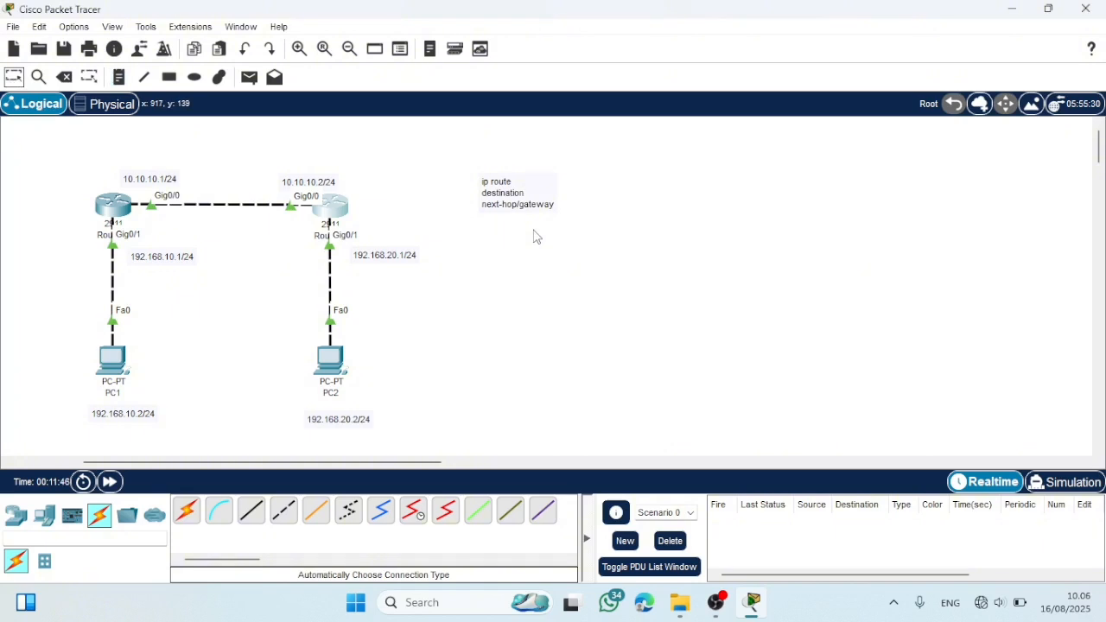
drag(549, 200, 522, 195)
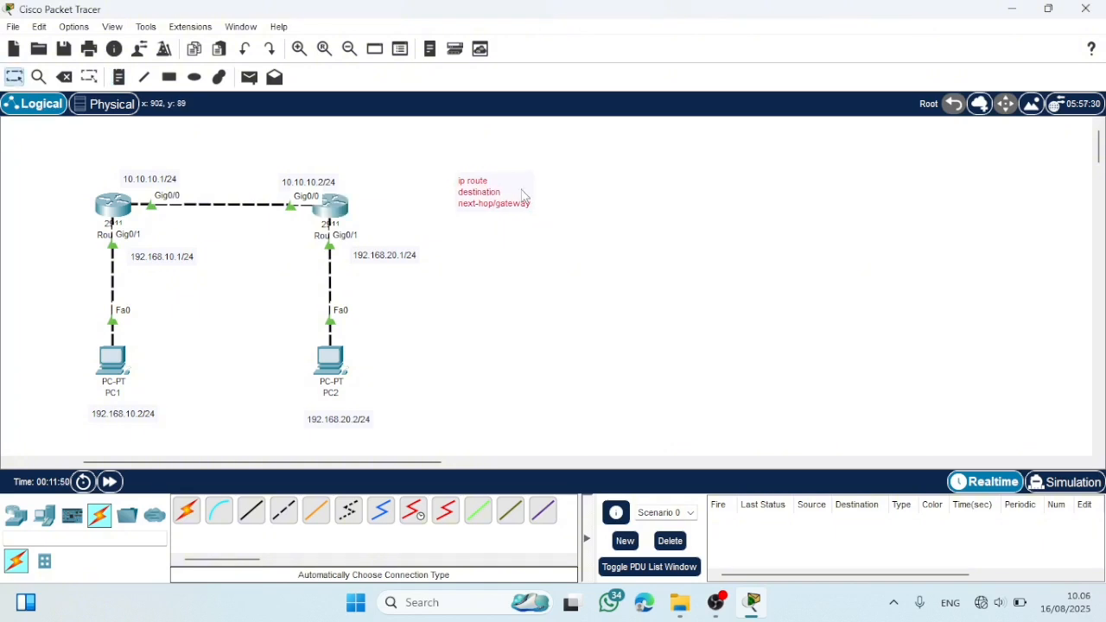
click(557, 386)
- Add a second note below the first reading "ip route 1992.168.20.0 255.255.255.0 10.10.10.2"
click(119, 77)
click(464, 236)
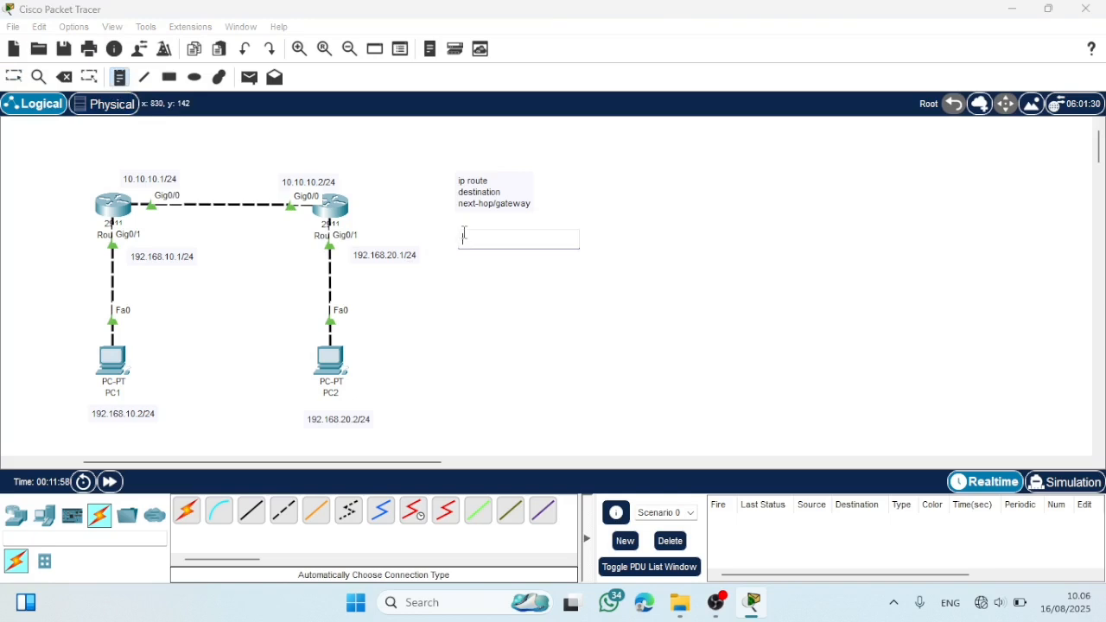
text(ip route)
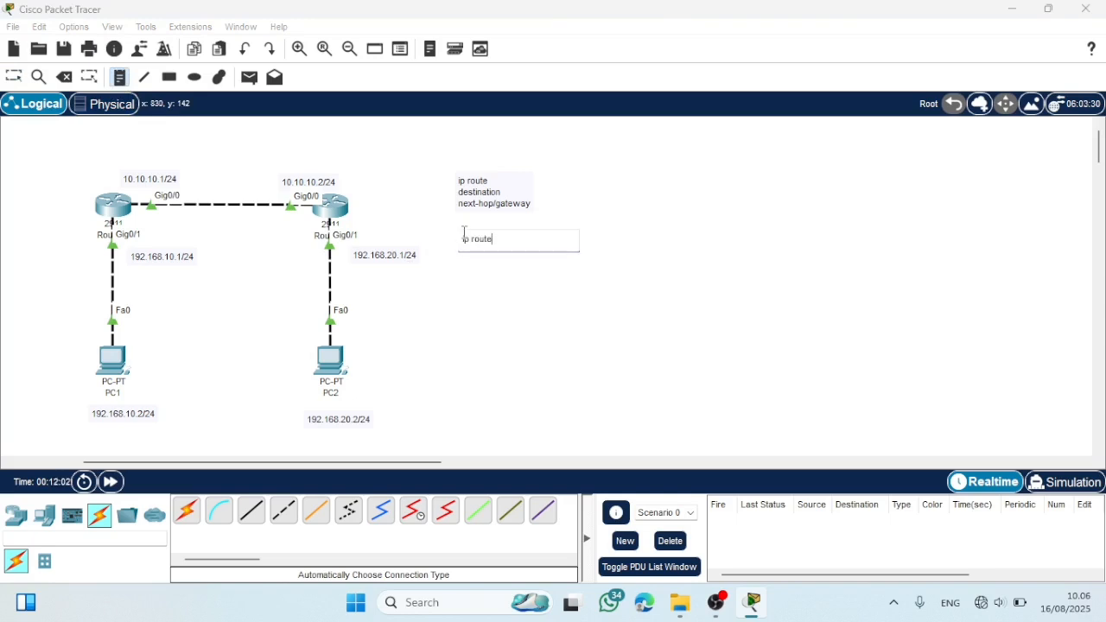
text( 1992.168.20.0 255.255.255)
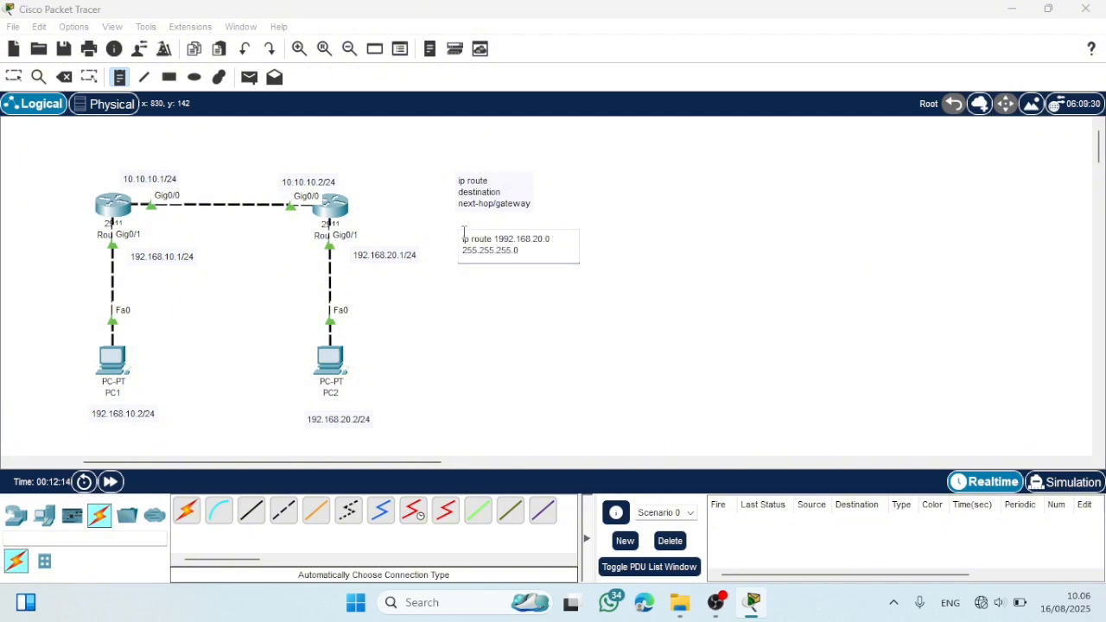
text(.0 10.10.10.2)
click(460, 286)
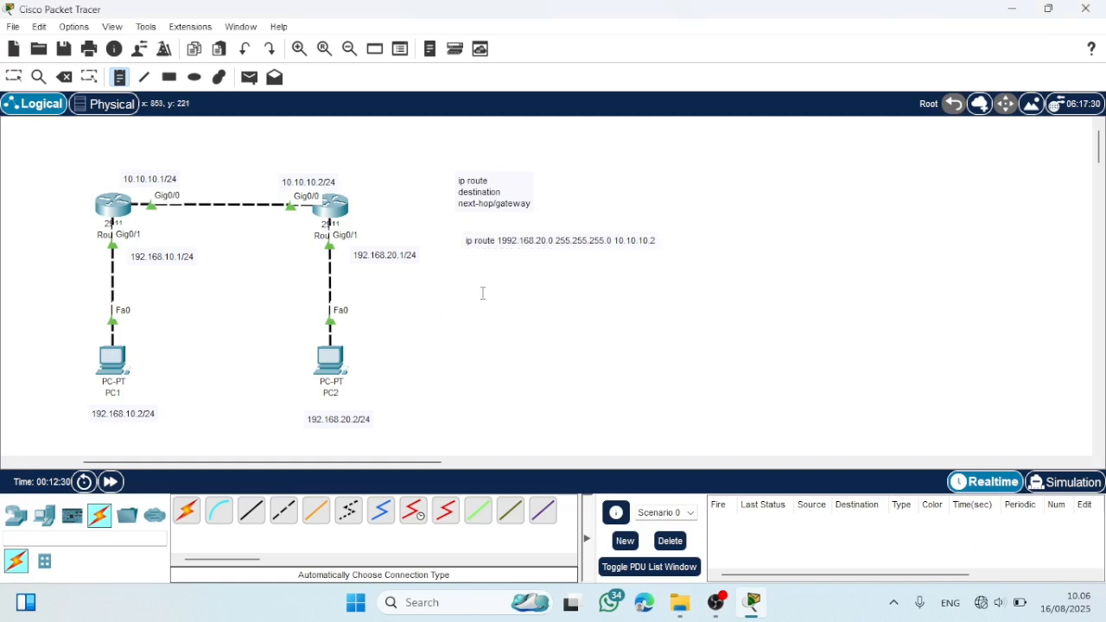
- Add another note under the first route command reading "ip route 192.168.10.0 255.255.255.0 10.10.10.1"
click(470, 260)
text(ip)
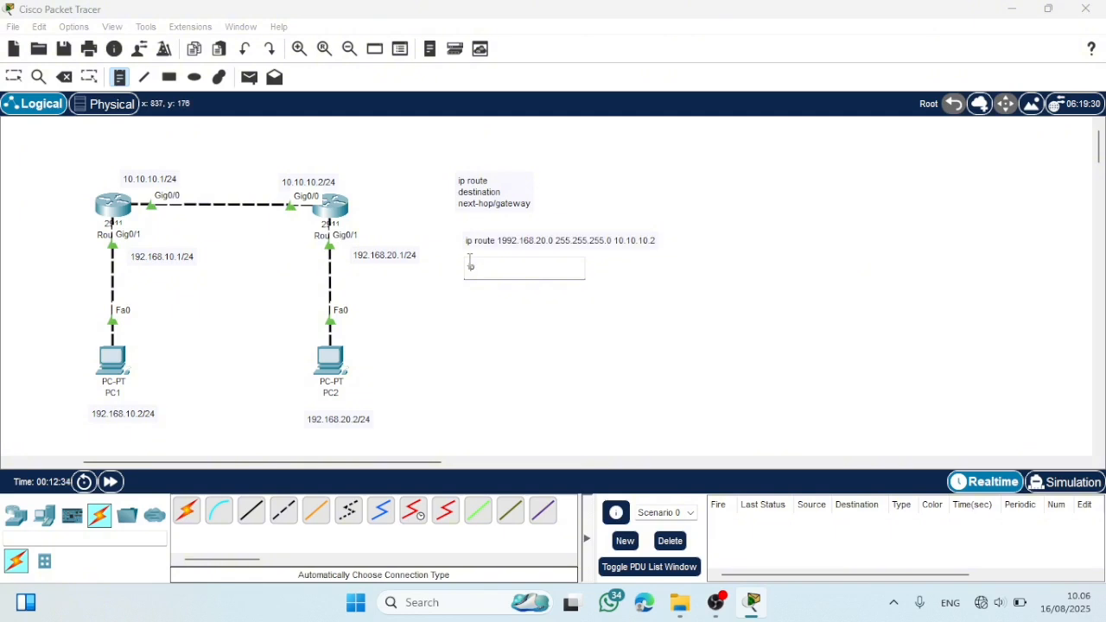
text( route 192.168.10.0 255.25)
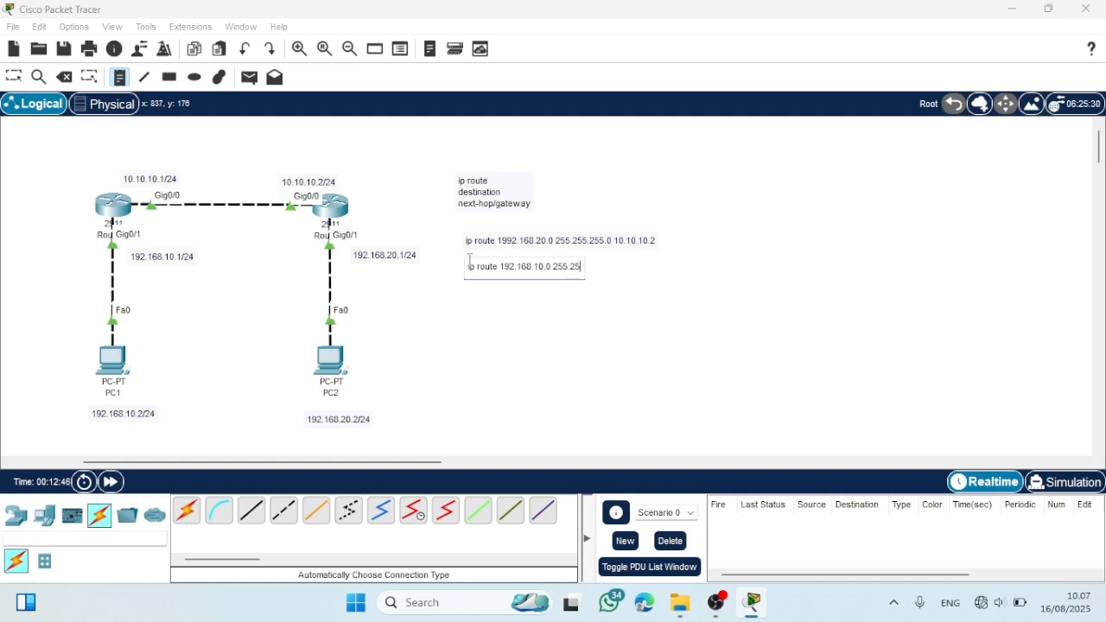
text(5.255.0 10.10.10.1)
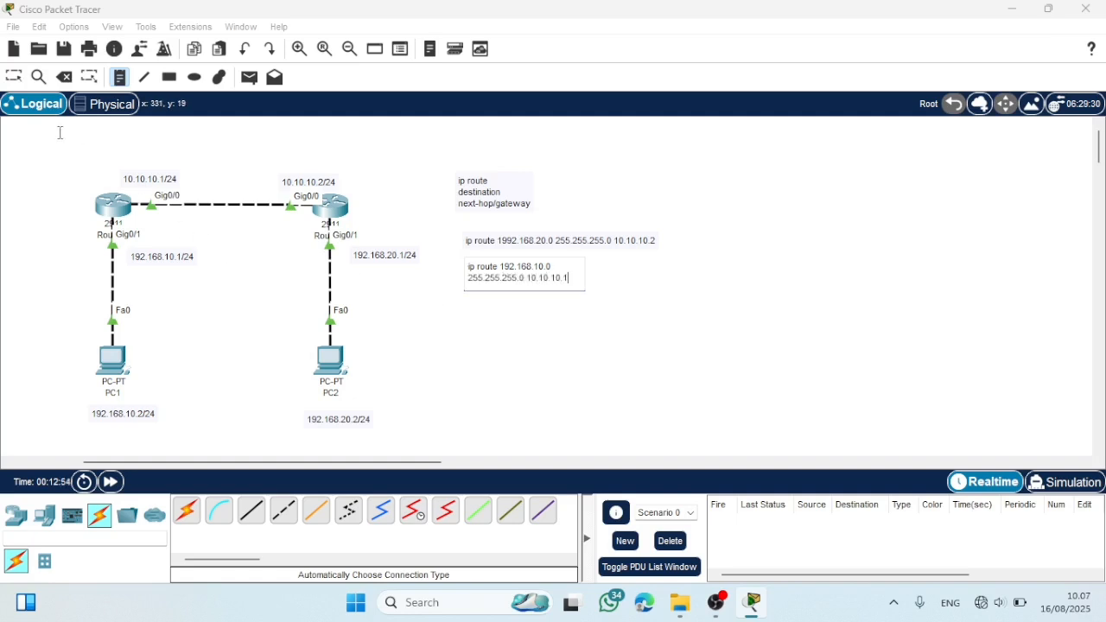
click(14, 69)
- Correct the destination network in the upper route command note to 192.168.20.0
click(501, 243)
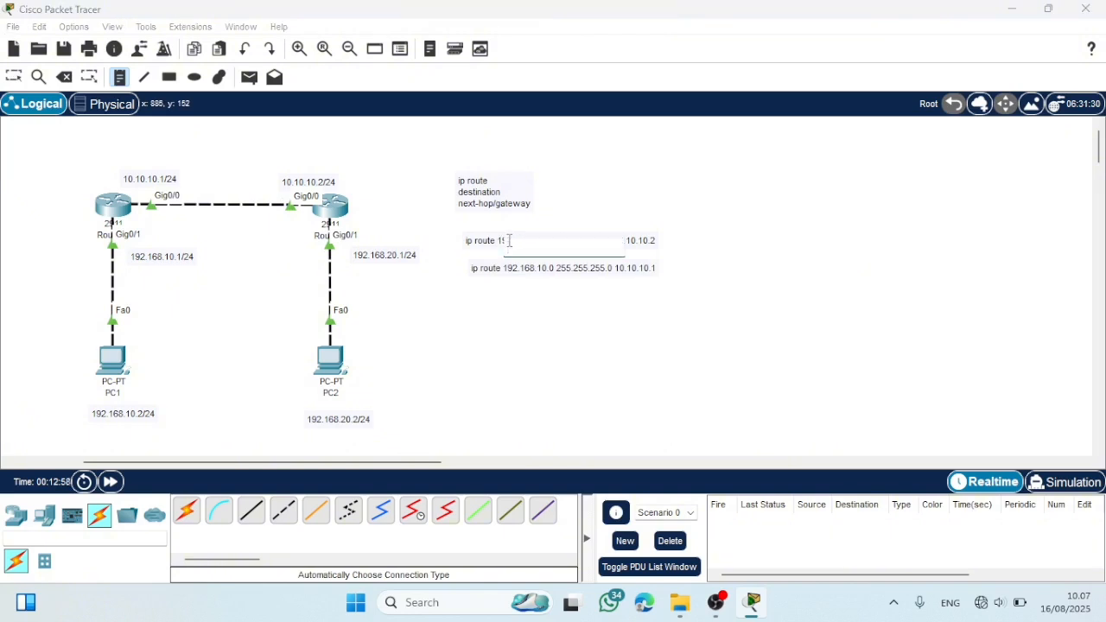
click(14, 77)
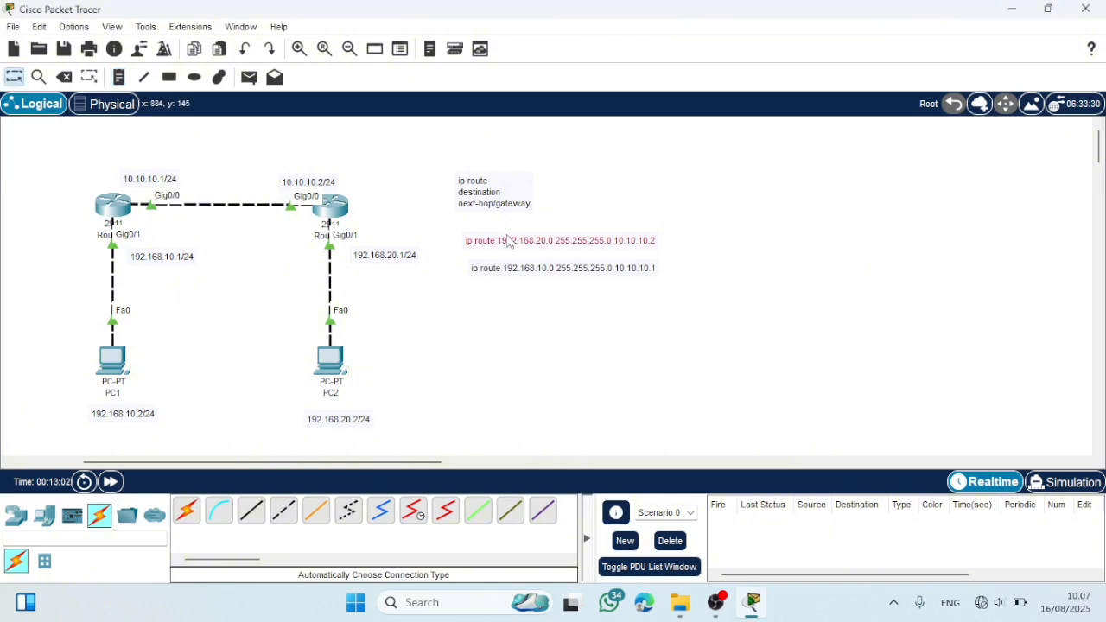
click(506, 240)
click(501, 402)
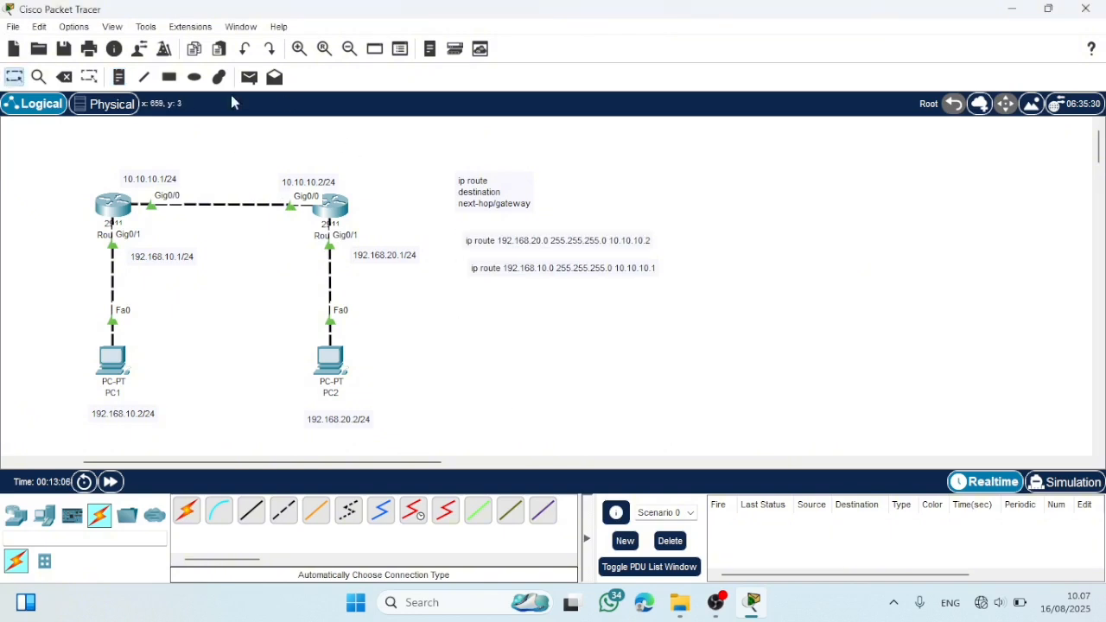
- Add a note below the two route command notes reading "Advertise Connected Network"
click(119, 77)
click(484, 286)
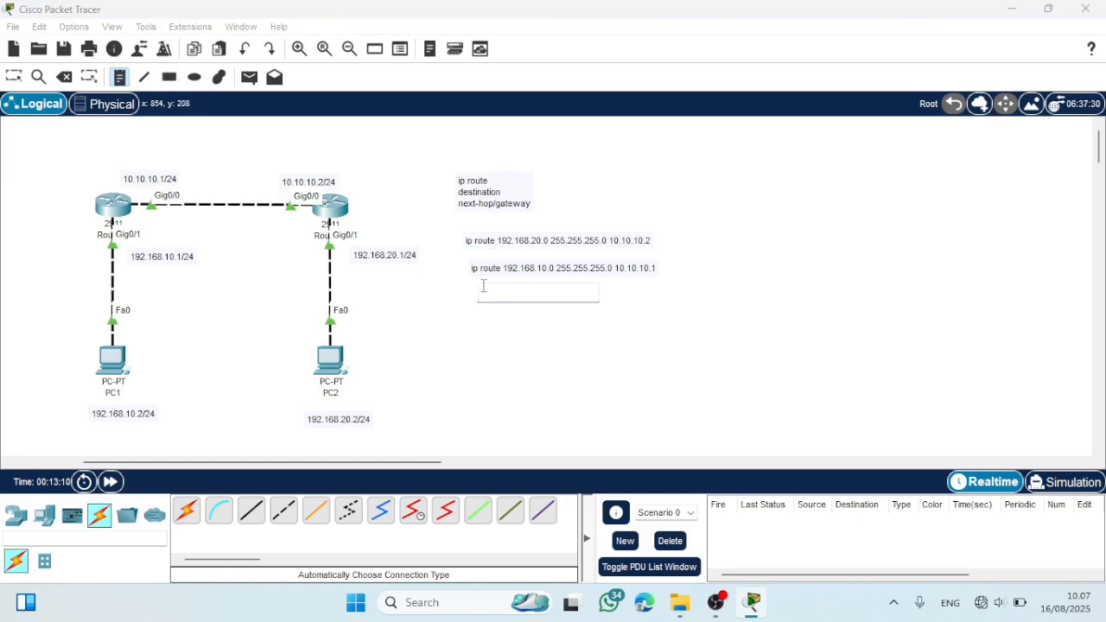
key(Caps_Lock)
text(A)
key(Caps_Lock)
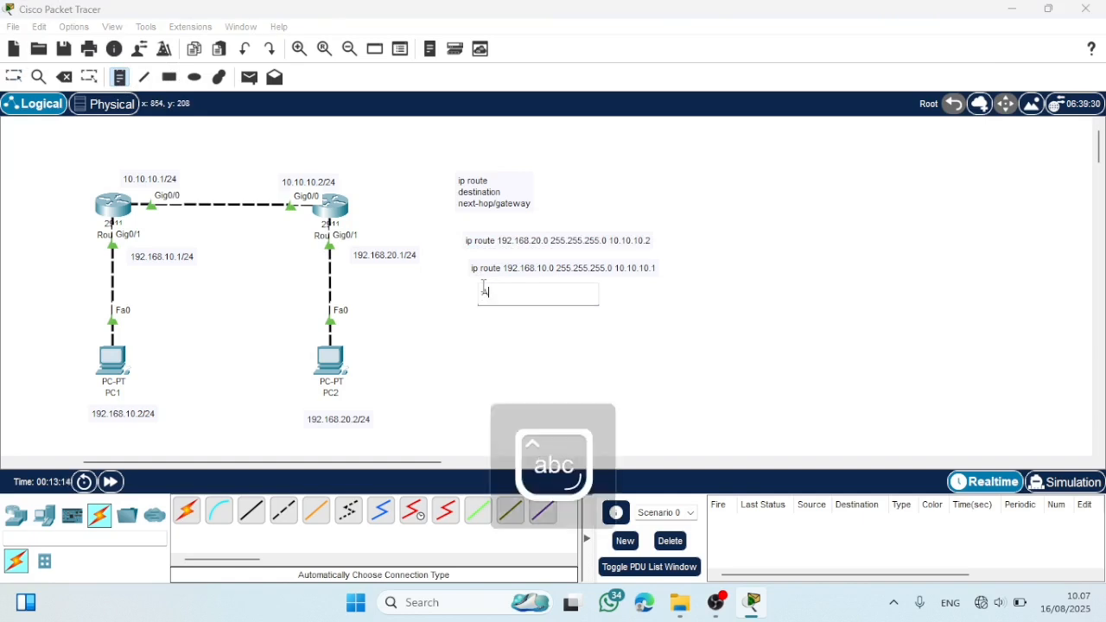
text(dver)
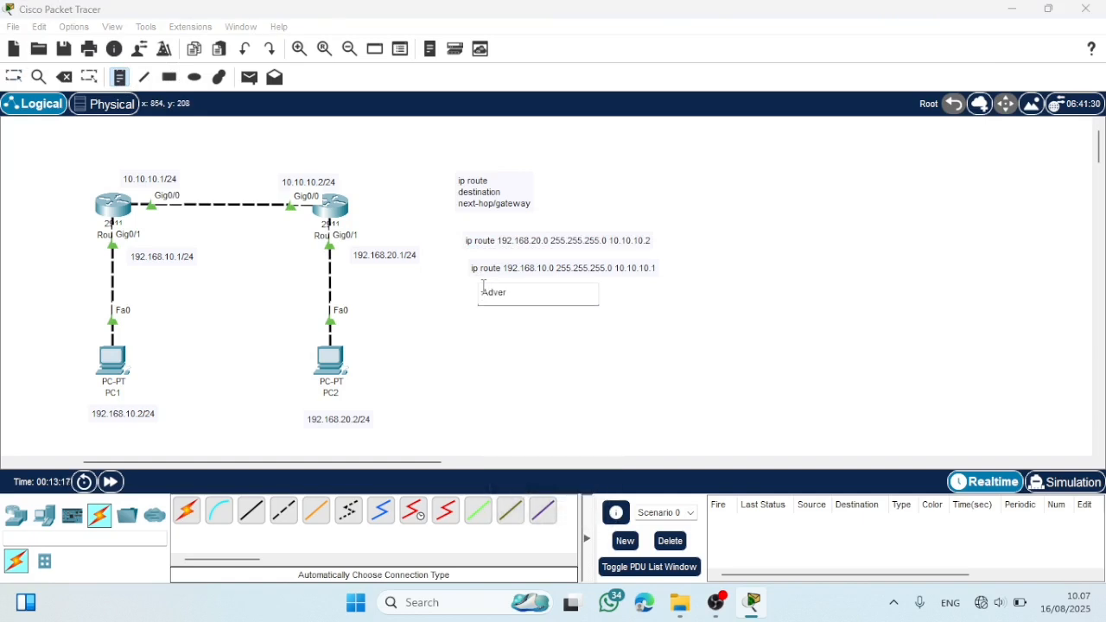
text(tise)
key(Caps_Lock)
text(Con)
key(Caps_Lock)
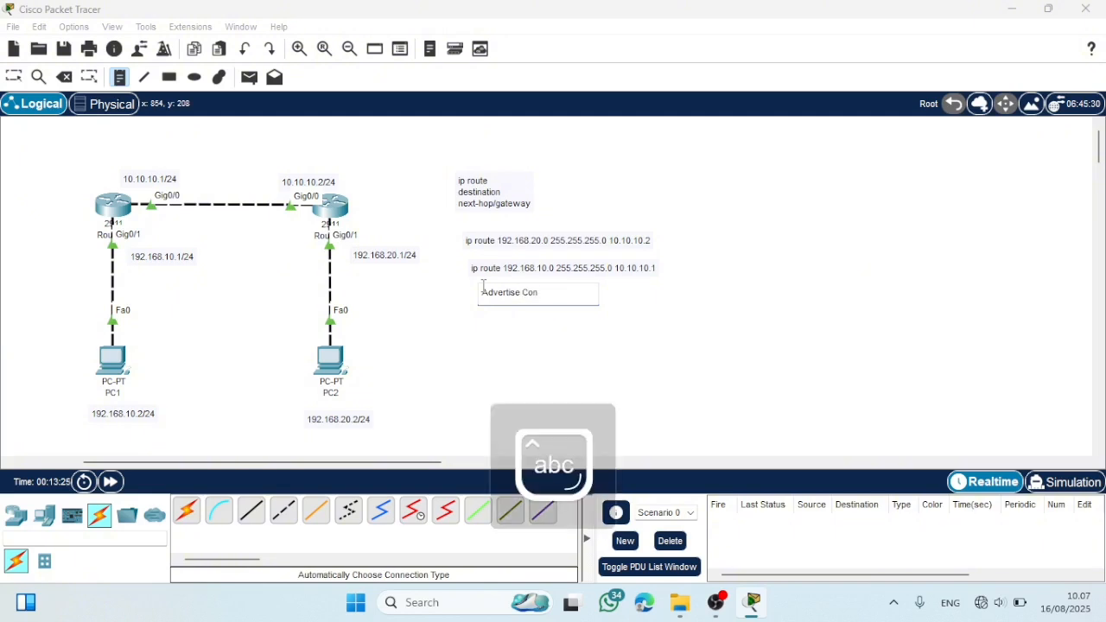
text(necte)
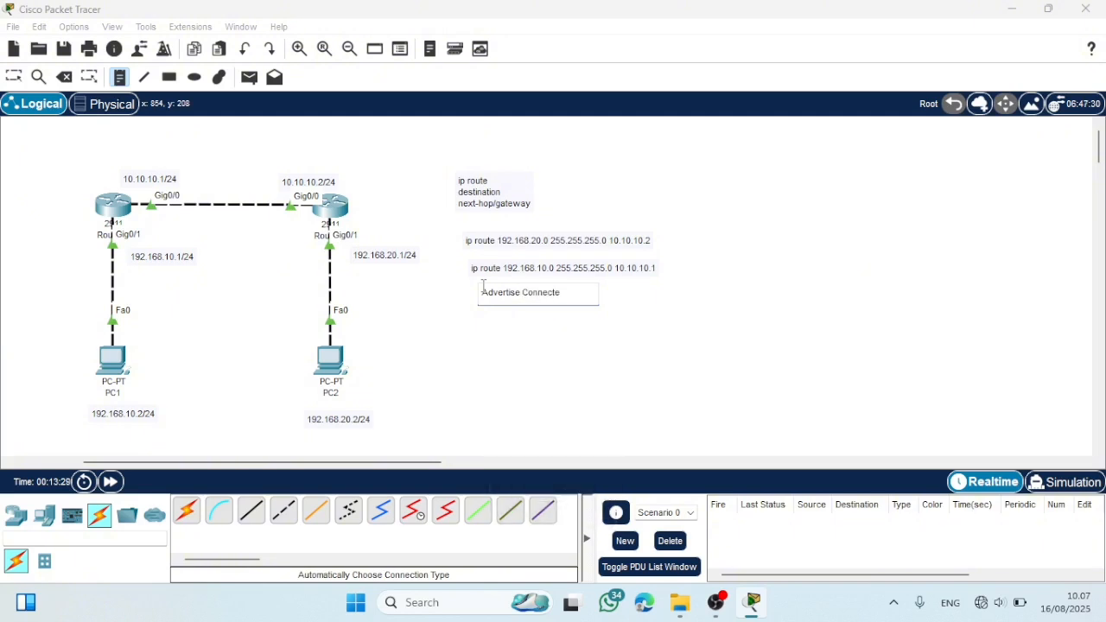
text(d)
key(Caps_Lock)
text(N)
key(Caps_Lock)
text(etwork)
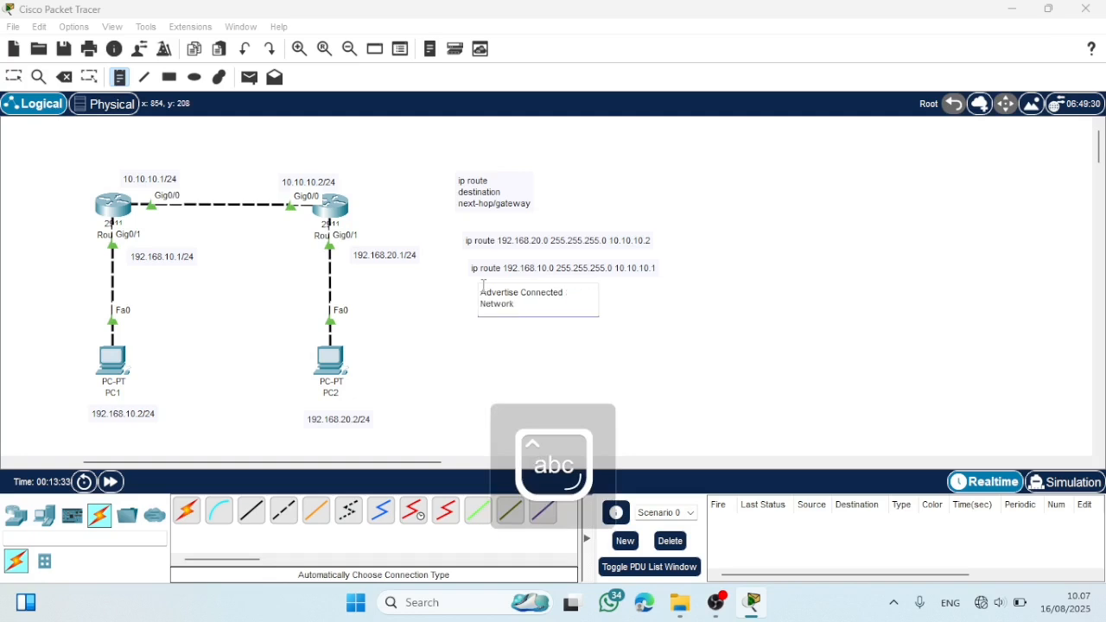
click(454, 384)
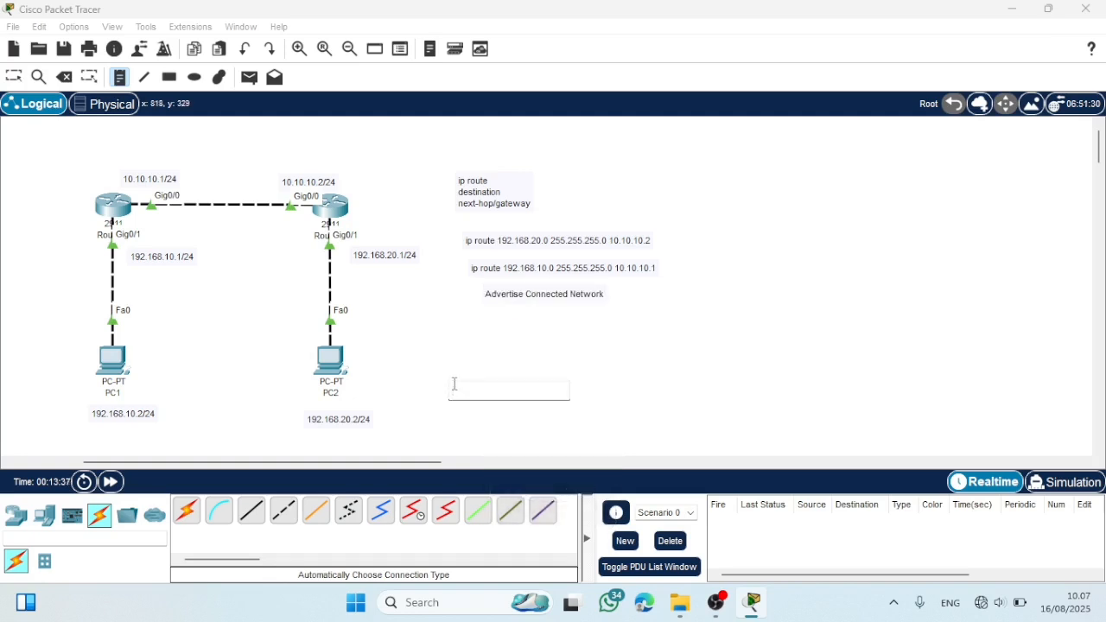
click(14, 77)
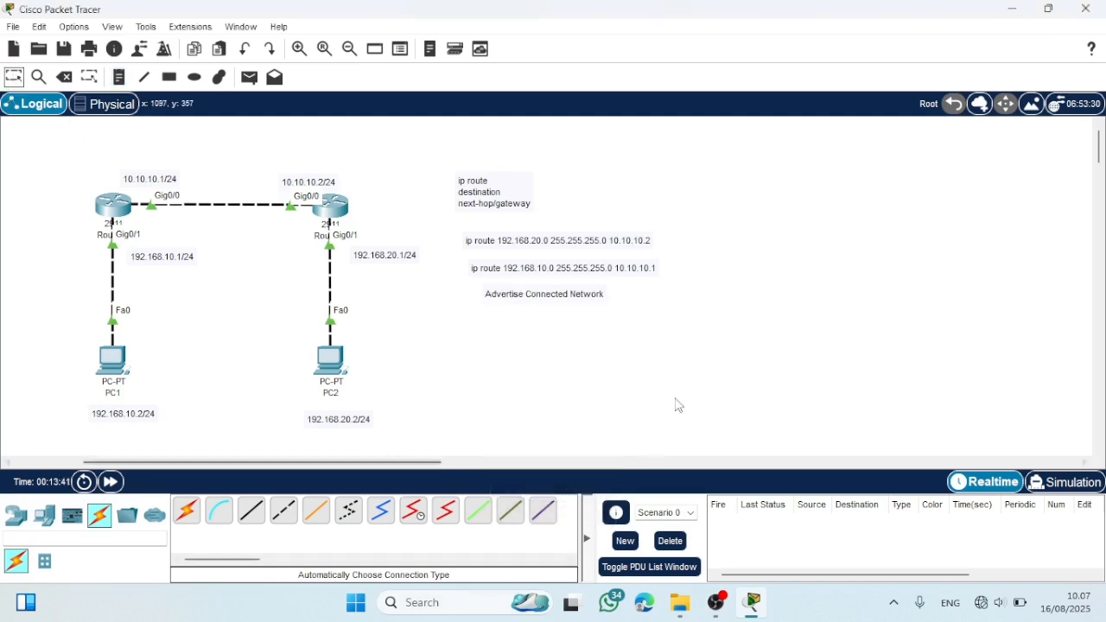
- Move the two ip route command notes up, closer beneath the "ip route destination next-hop/gateway" note
drag(553, 240, 530, 226)
drag(544, 269, 519, 252)
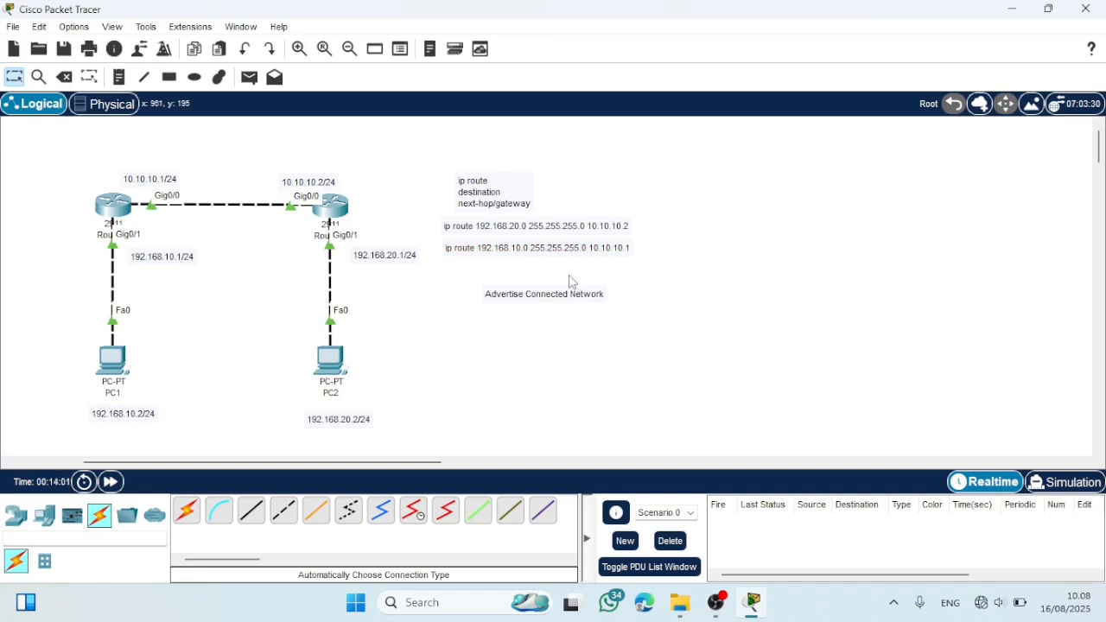
- Add a note reading "Advertise Connected Network" across the link between PC1 and its router
click(119, 77)
click(65, 288)
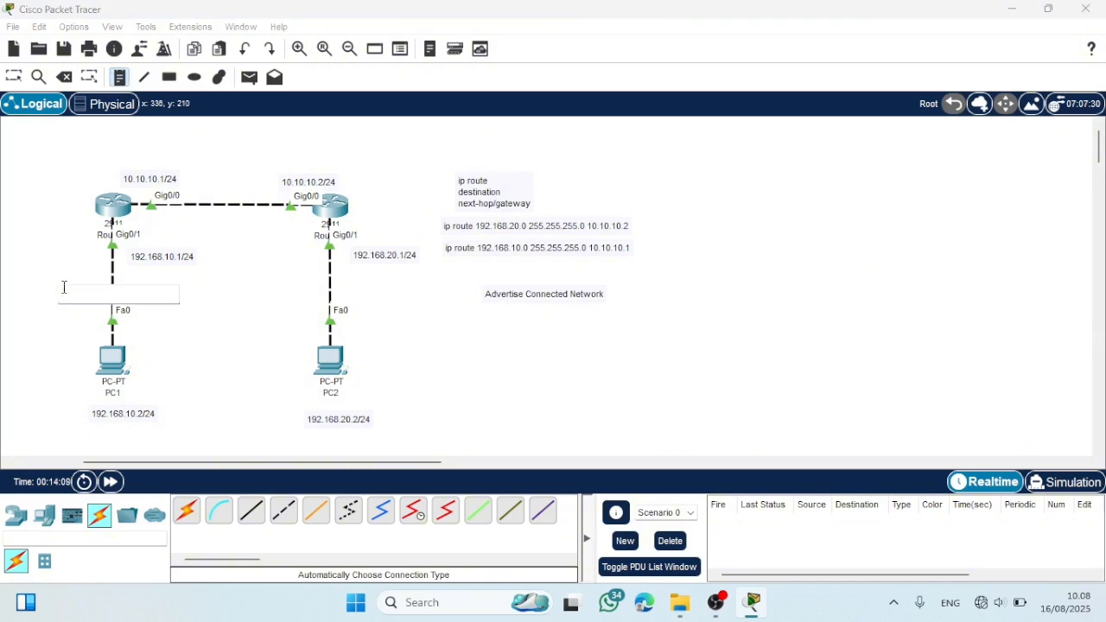
text(Ad)
key(Caps_Lock)
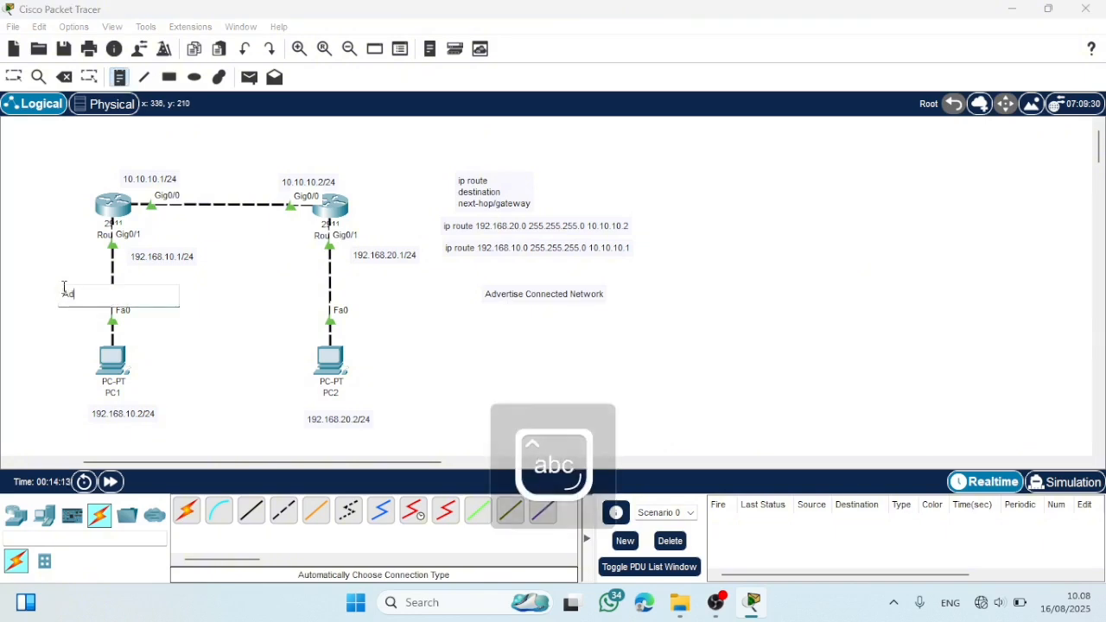
text(dvertise)
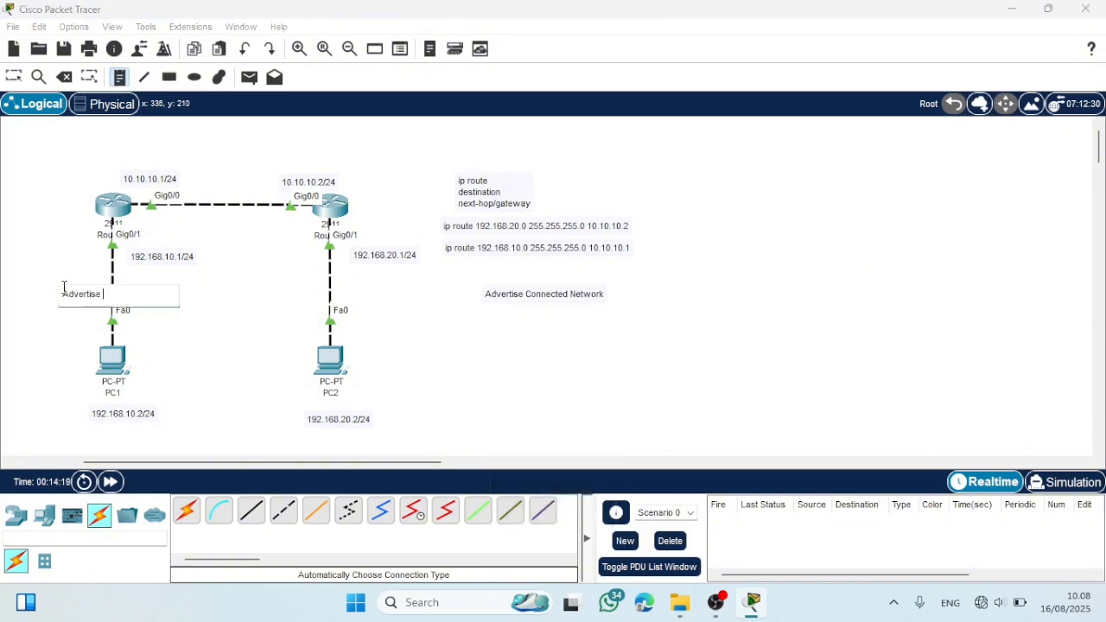
key(Caps_Lock)
text(C)
key(Caps_Lock)
text(o)
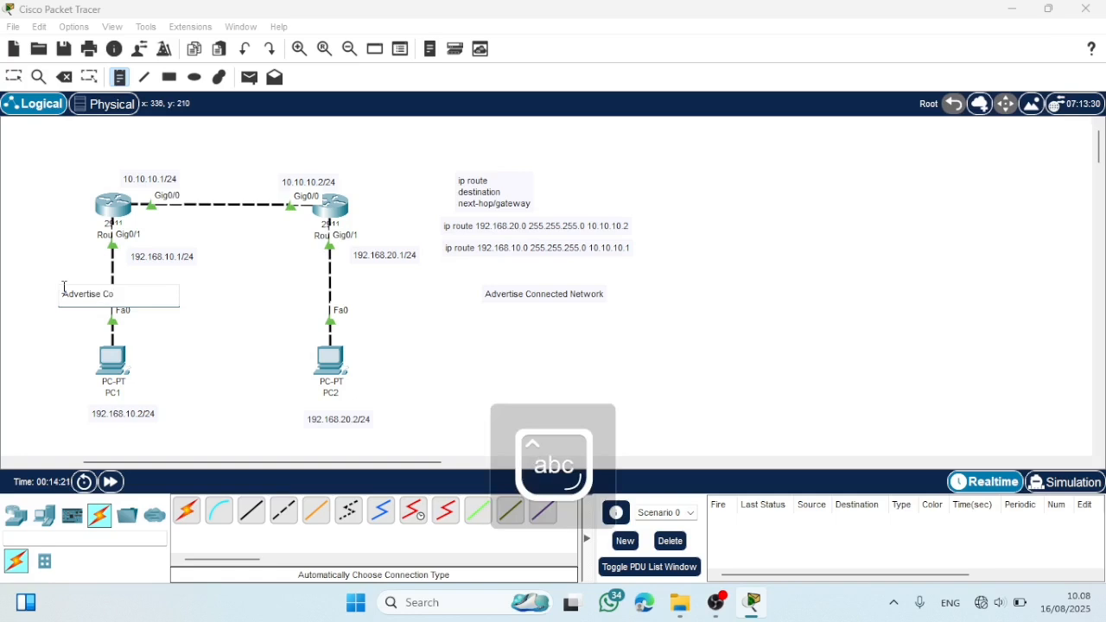
text(nnected)
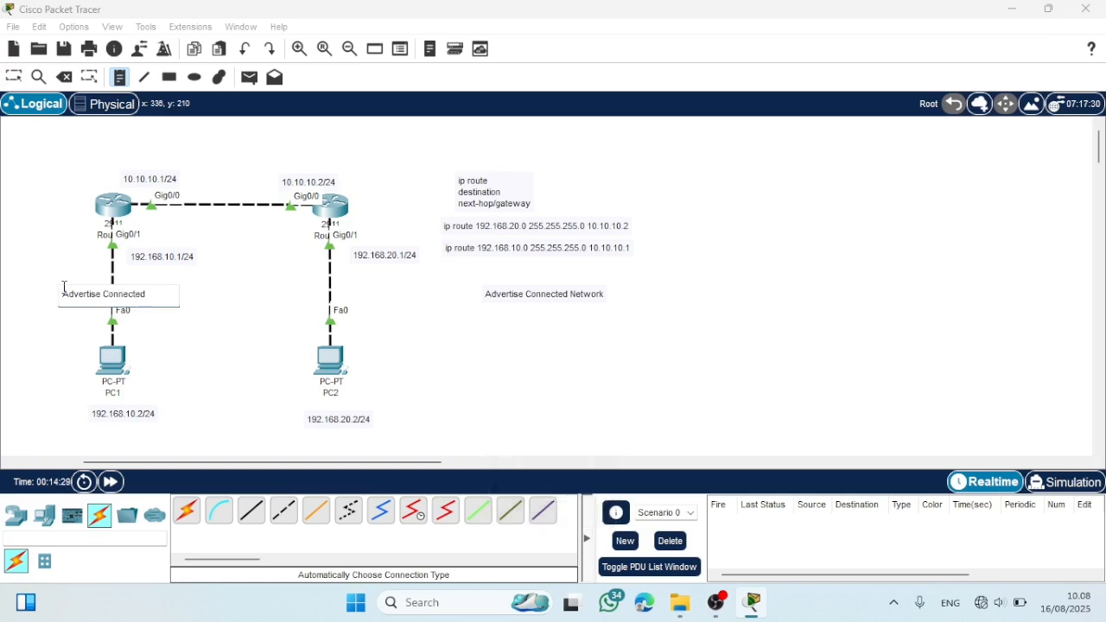
key(Caps_Lock)
text(N)
key(Caps_Lock)
text(etwork)
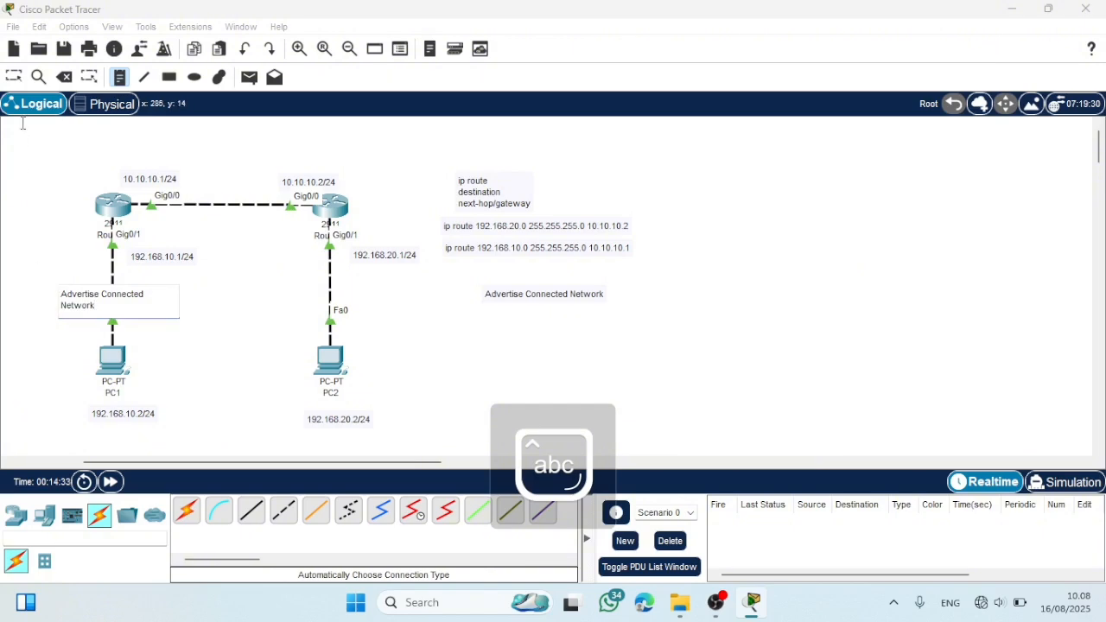
click(10, 80)
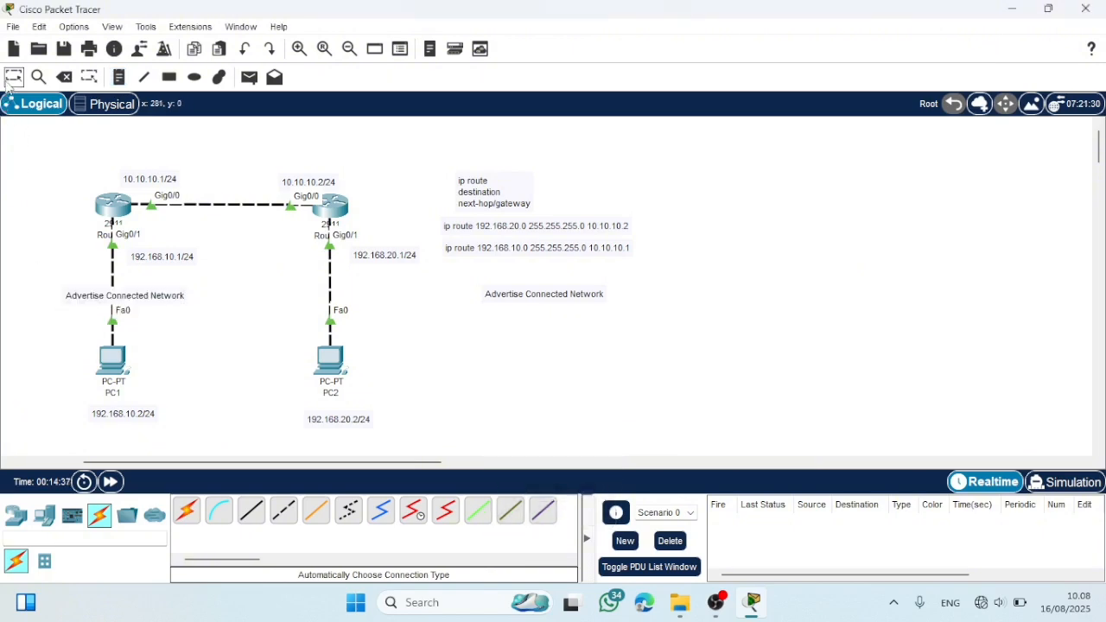
- Open Router1's command line and exit interface configuration to global configuration mode
click(113, 206)
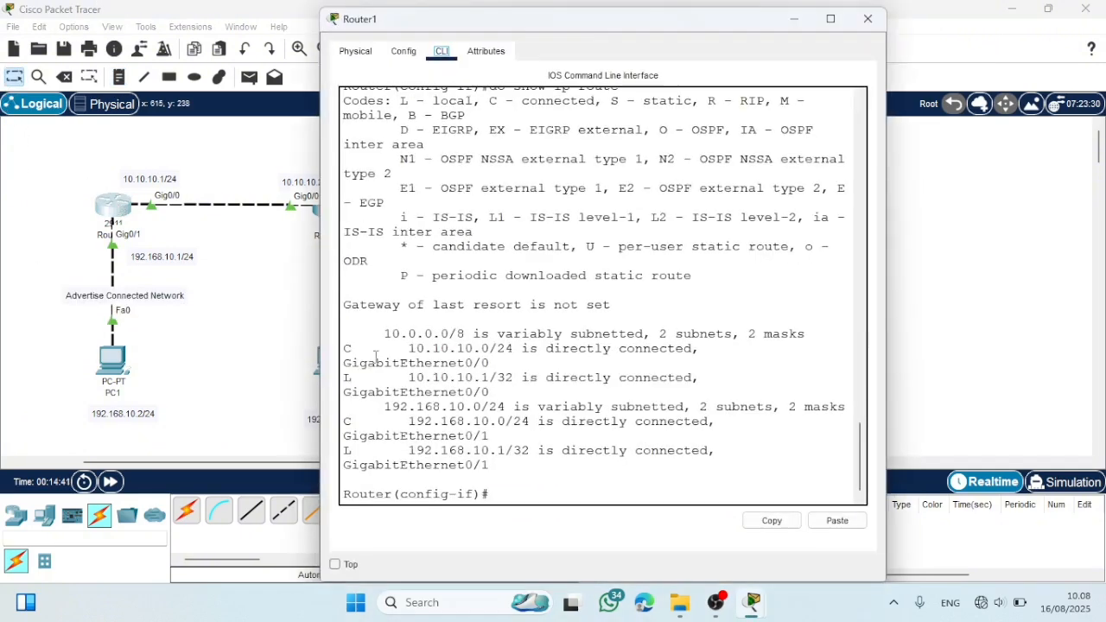
click(438, 388)
key(Return)
key(Return)
key(Return)
key(Return)
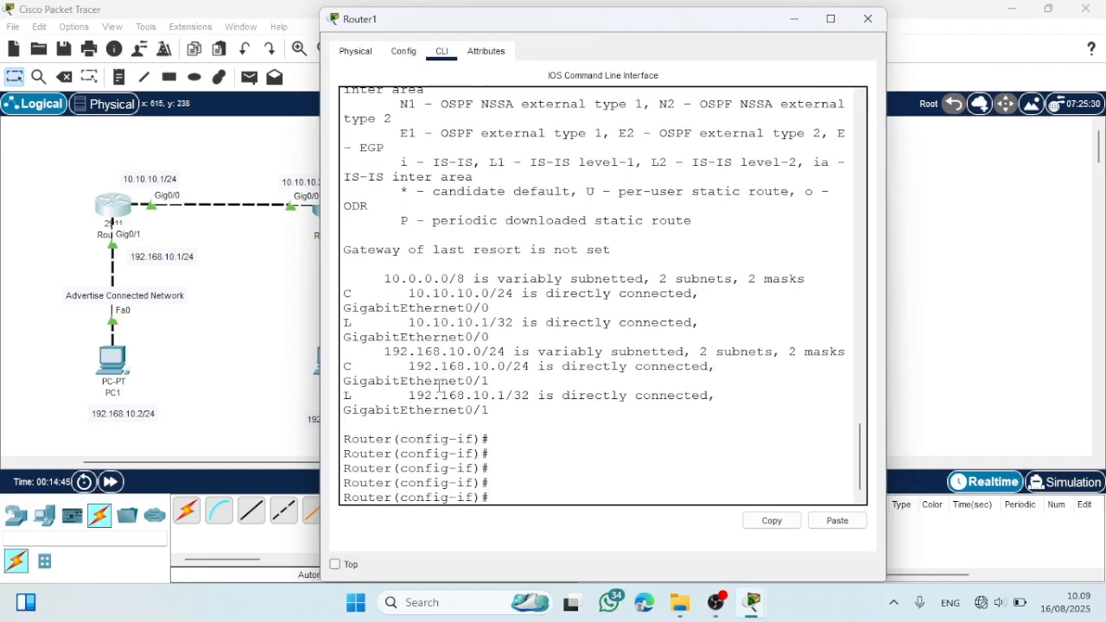
text(ex)
key(Return)
key(Return)
key(Return)
key(Return)
key(Return)
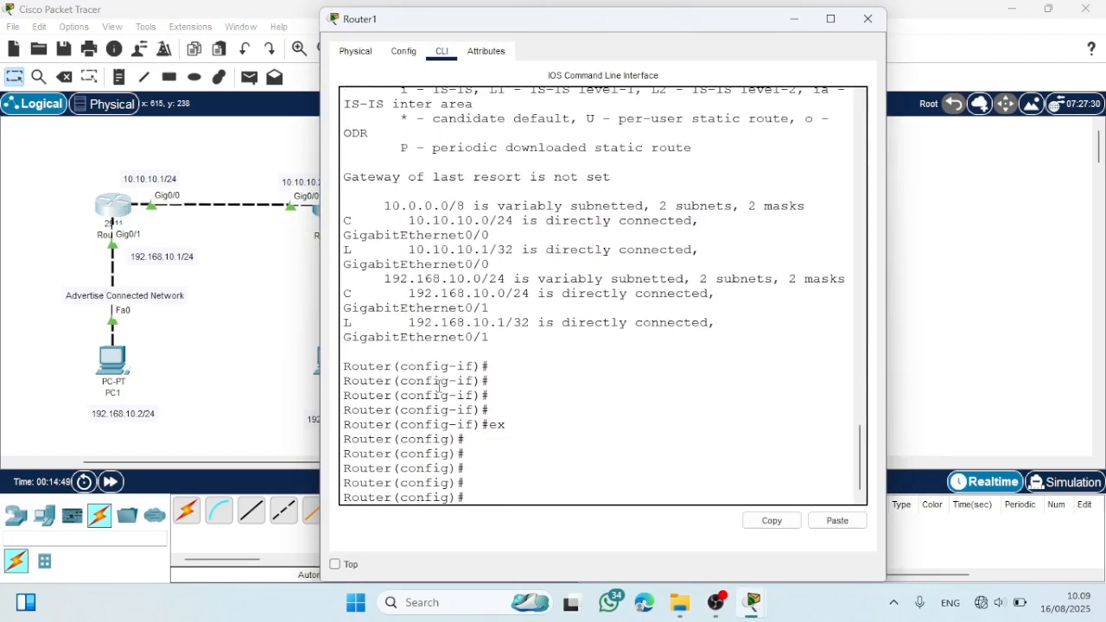
- Examine Router1's routing table with "do show ip route" in a widened window, and close the window
text(do show ip route)
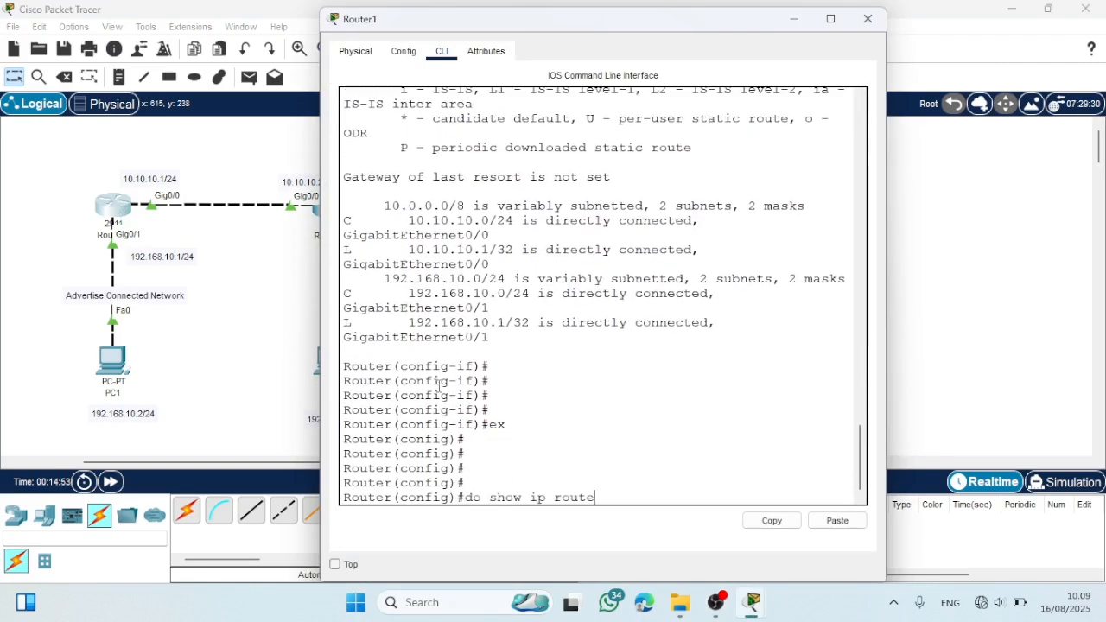
key(Return)
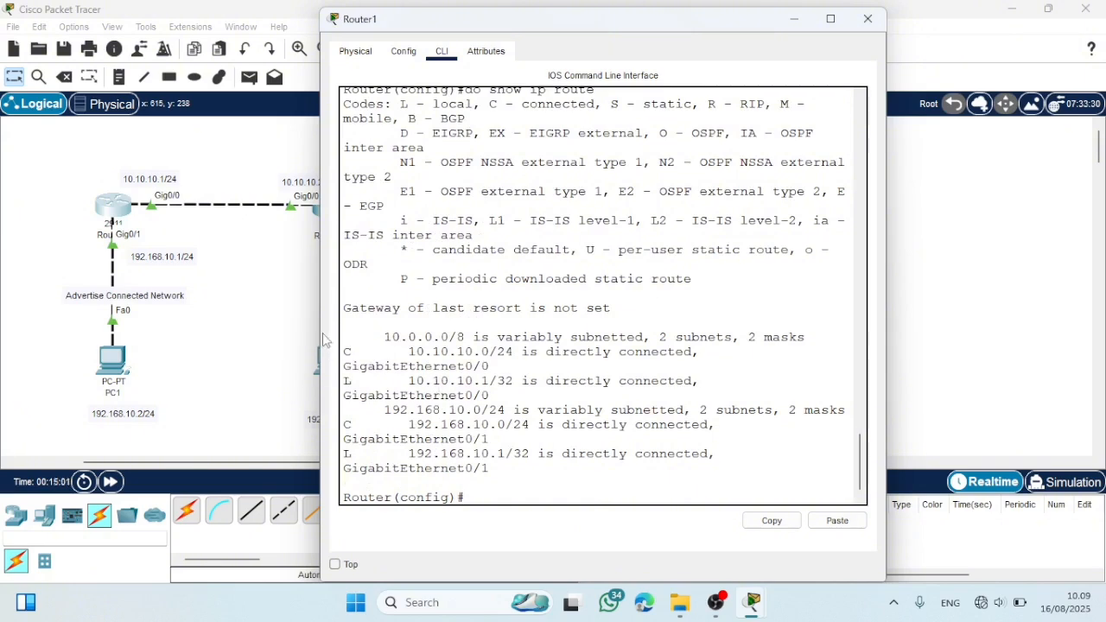
drag(320, 339, 233, 338)
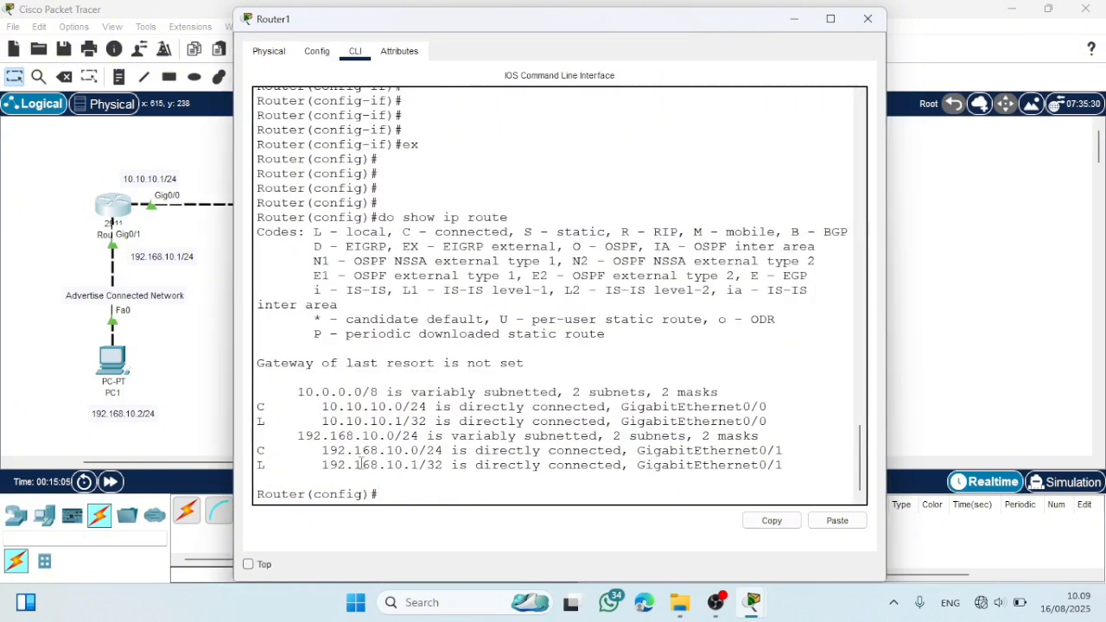
click(868, 19)
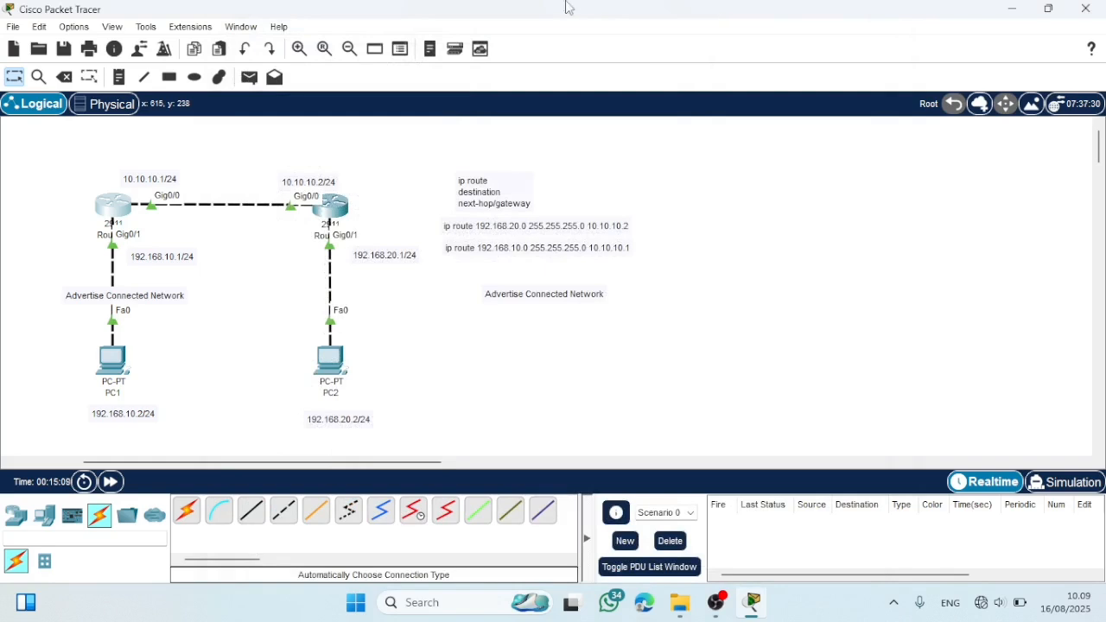
- Add a note above Router1 with the connected route "C 10.10.10.0/24 gig0/0"
click(119, 77)
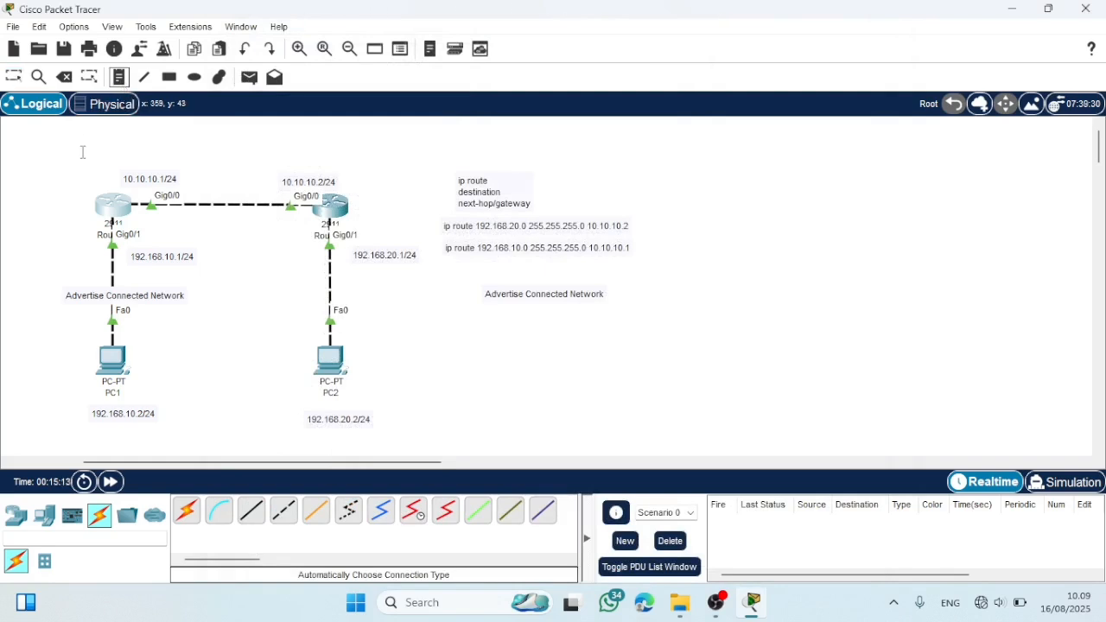
click(83, 154)
key(Caps_Lock)
text(C)
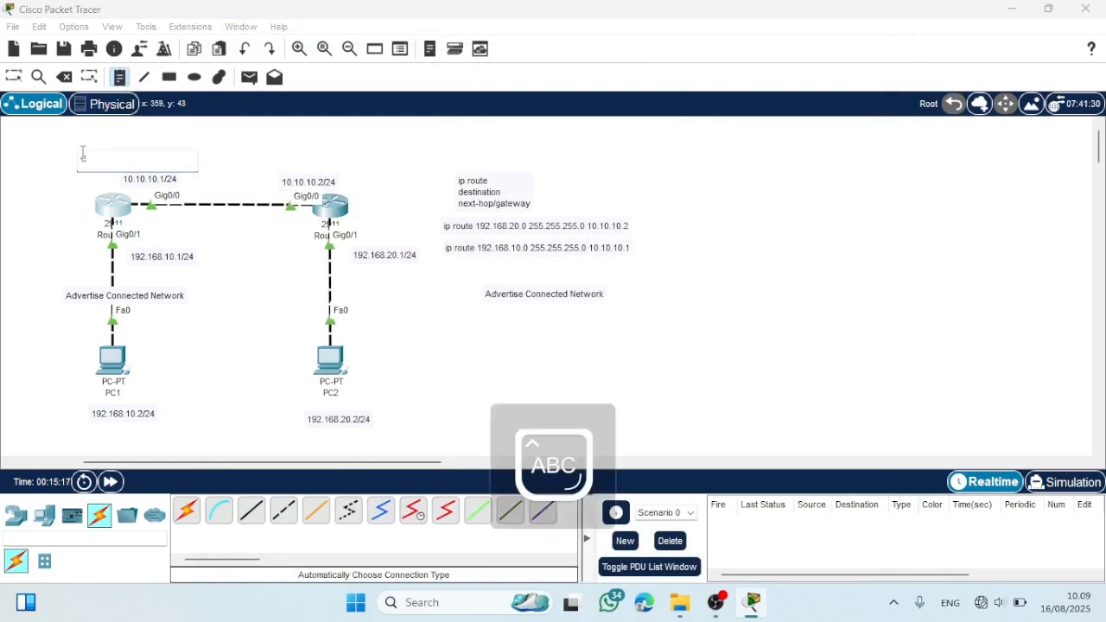
key(Caps_Lock)
text(10)
text(.10.10)
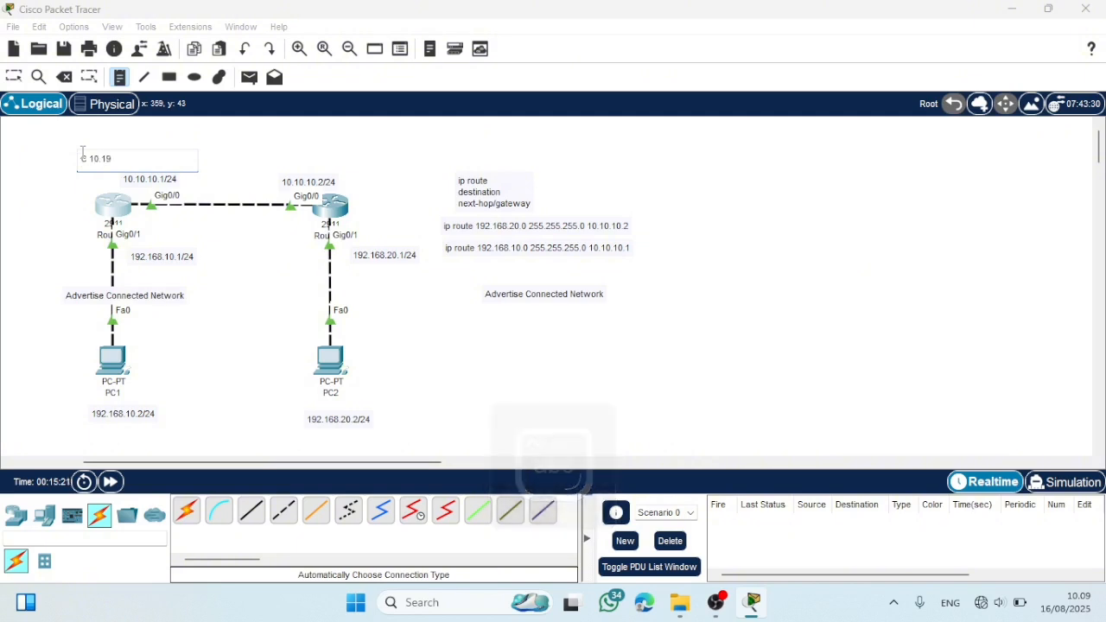
text(.0)
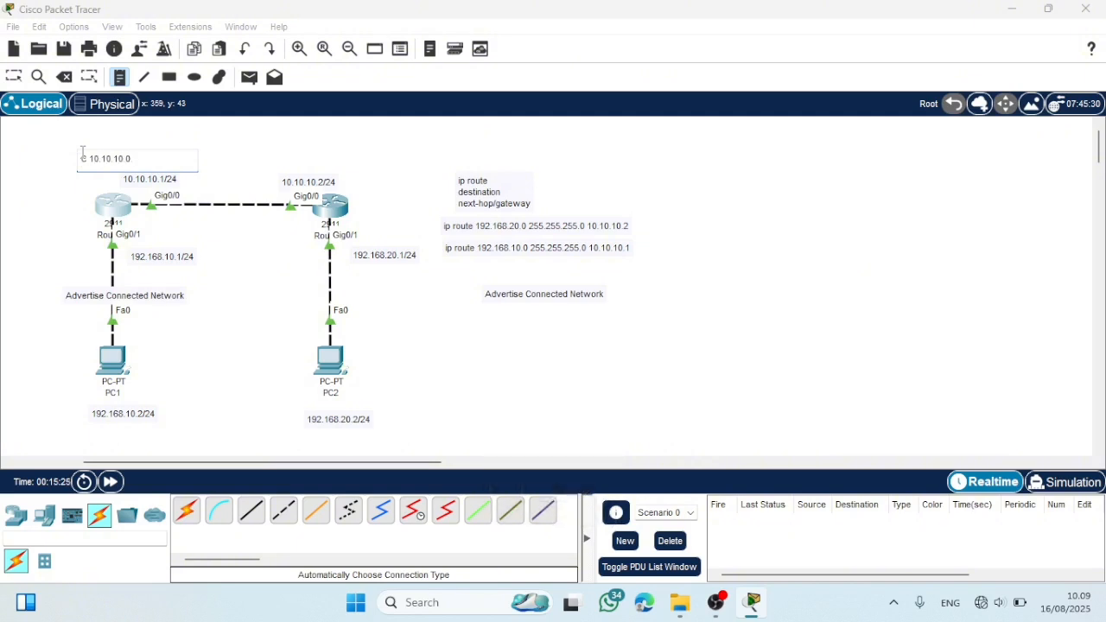
text(/24 gig0/0)
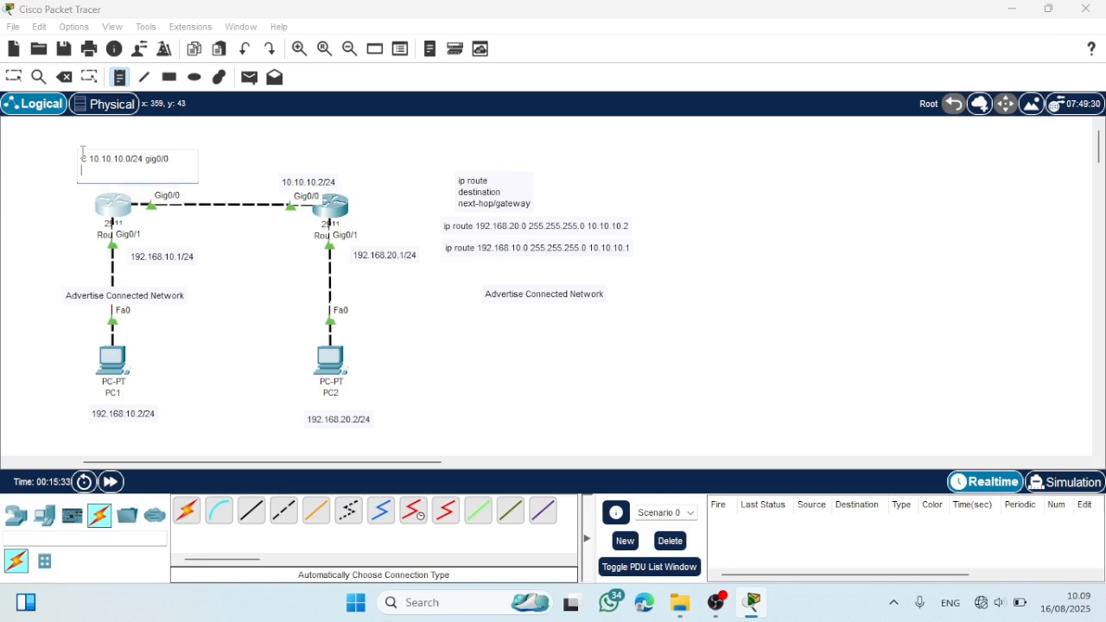
- Finish the note above Router1 with a second line reading "C 192.168.10.0/24 gig0/1"
key(Return)
key(Caps_Lock)
text(C)
key(Caps_Lock)
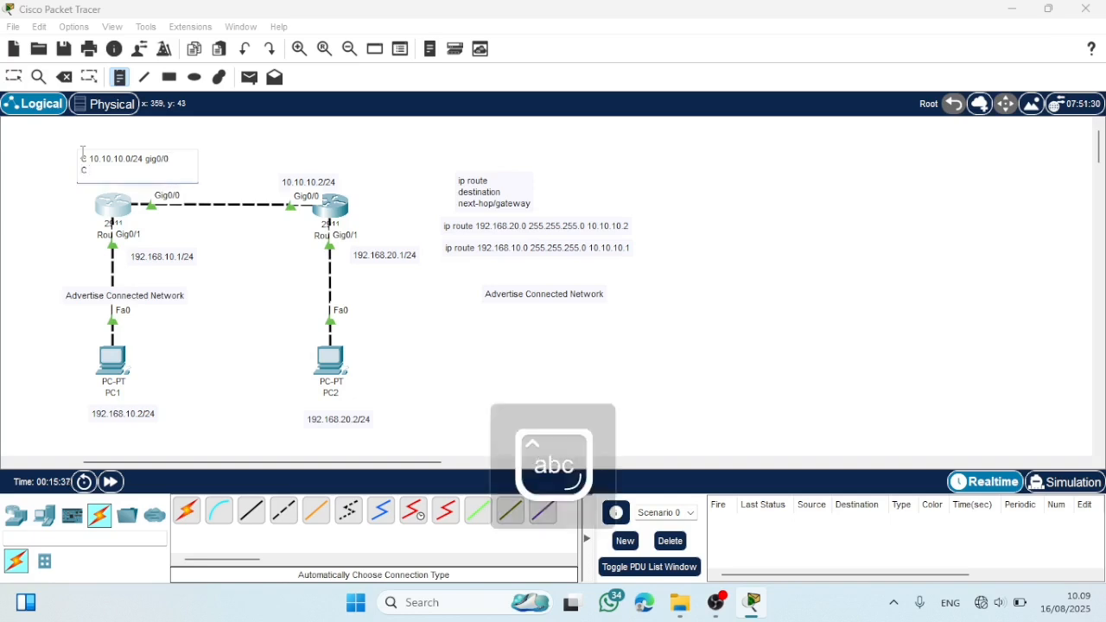
text(192)
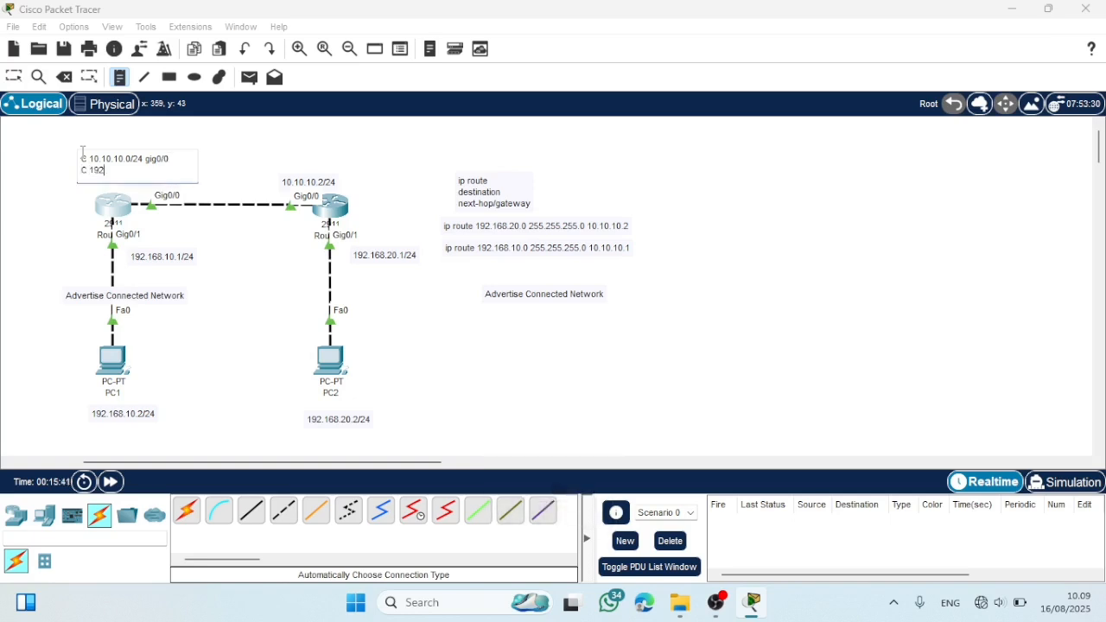
text(.168.10.0/24 gig0/)
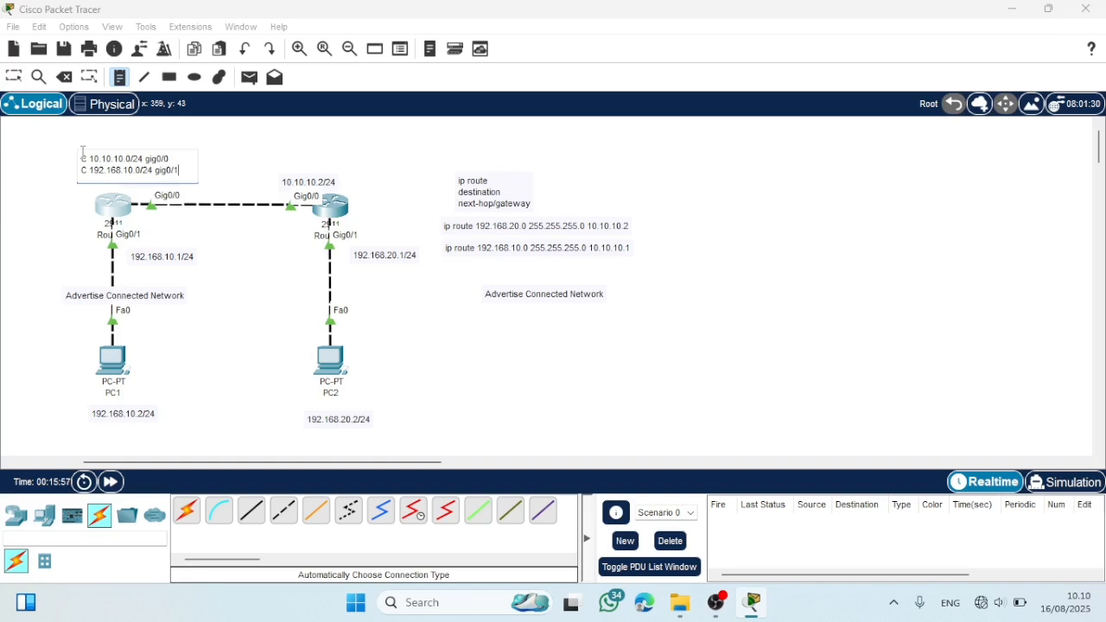
text(1)
key(Return)
key(BackSpace)
click(229, 145)
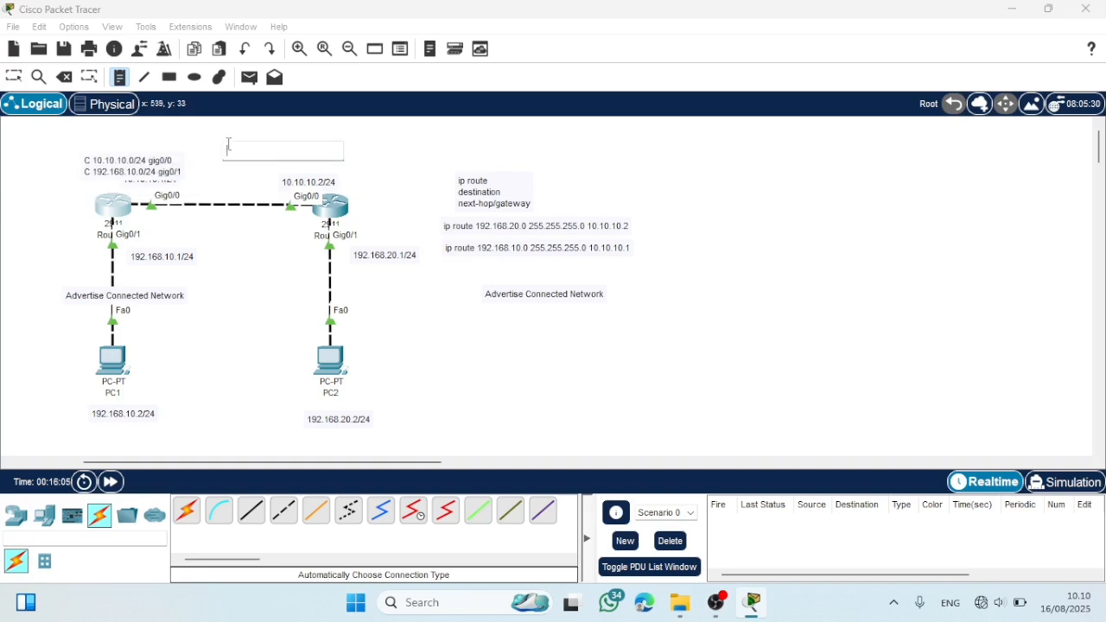
click(14, 76)
- Open Router2's command line, run "do show ip route", and widen the window to examine its connected routes
click(331, 204)
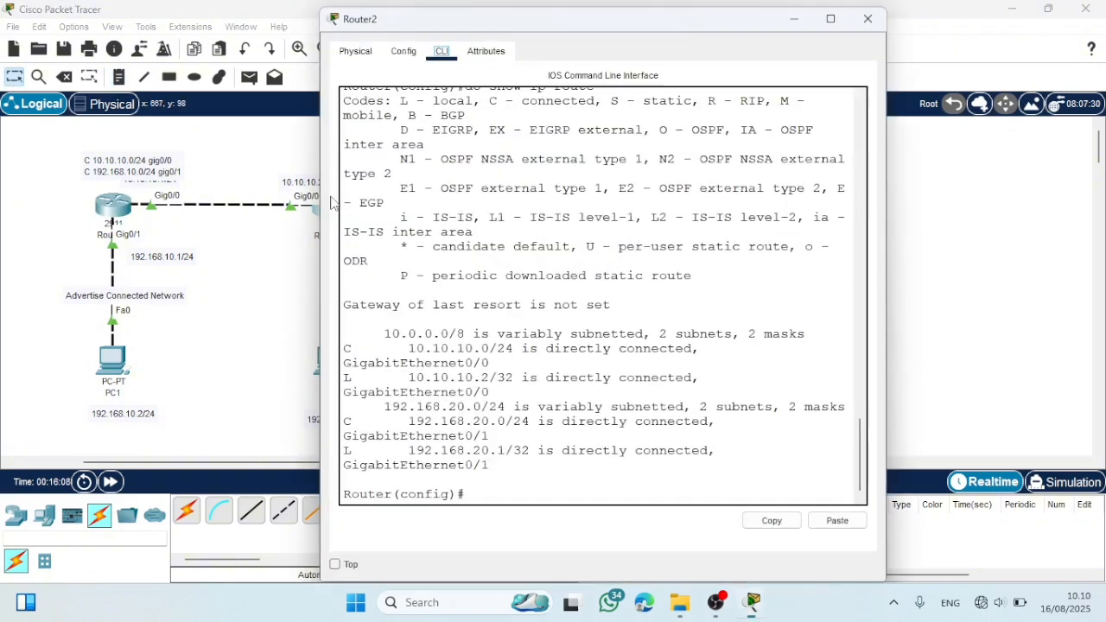
key(Up)
key(Return)
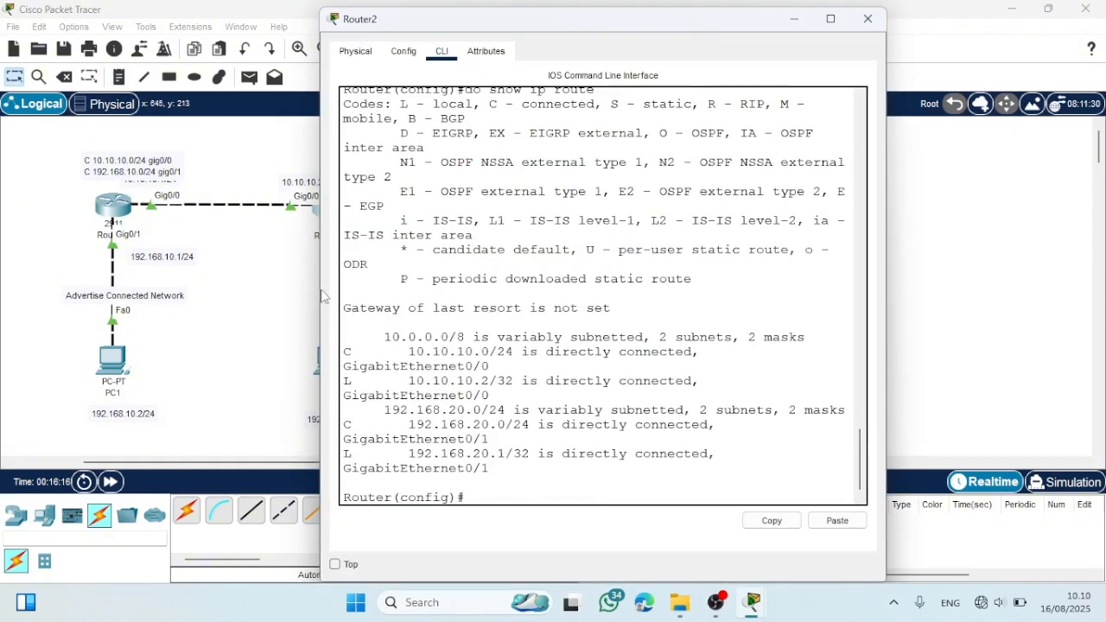
drag(318, 286, 260, 286)
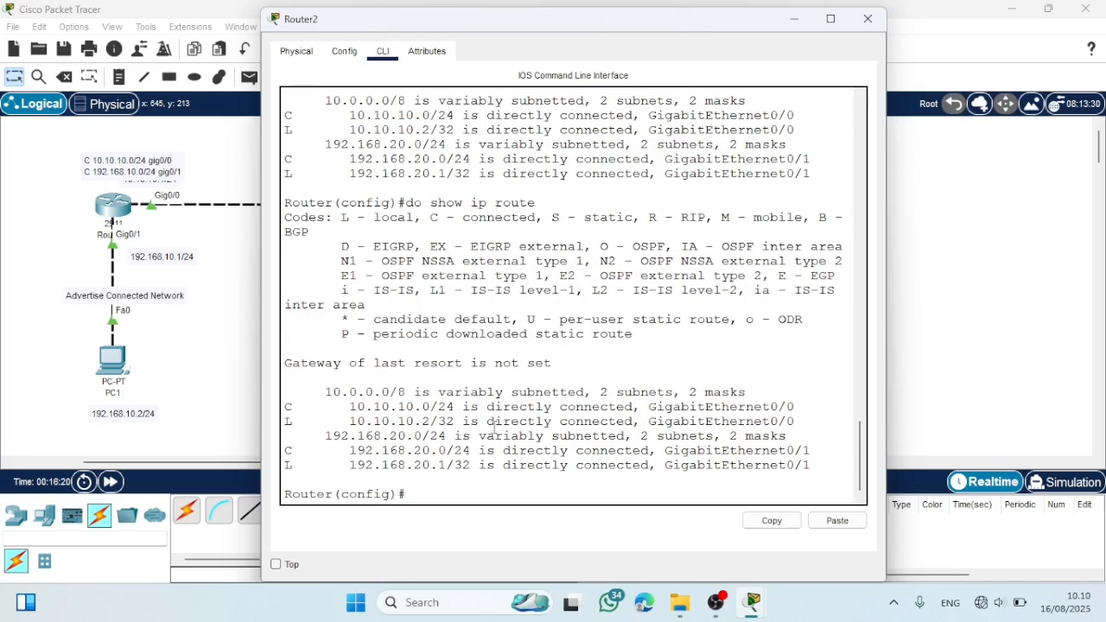
- Close Router2's window and add a note above Router2 with the connected route "C 10.10.10.0/24 gig0/0"
click(868, 19)
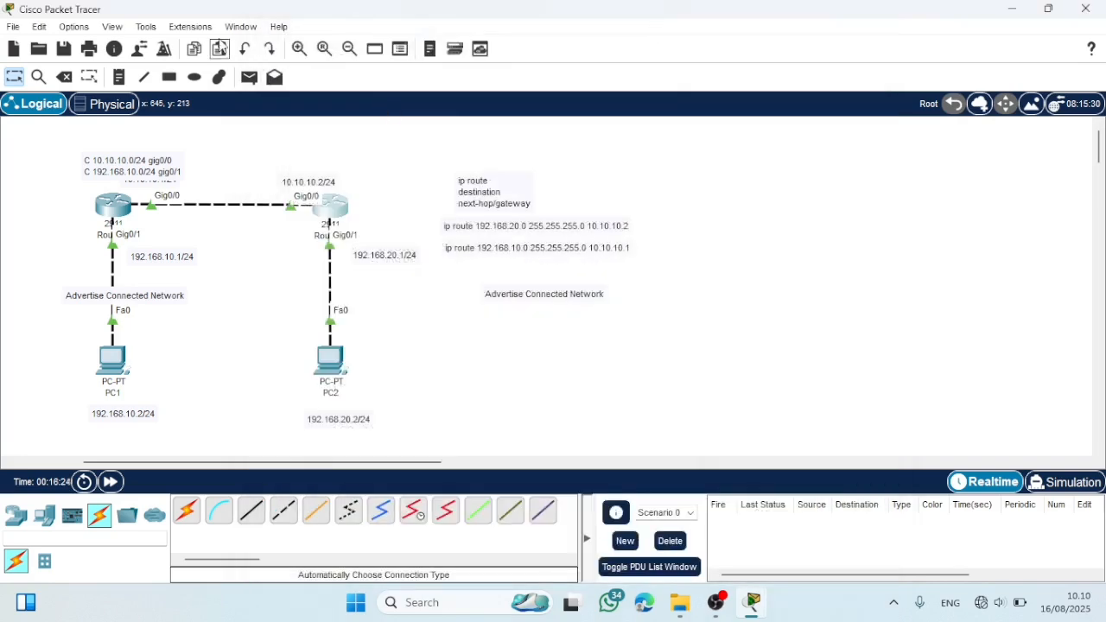
click(281, 149)
key(Caps_Lock)
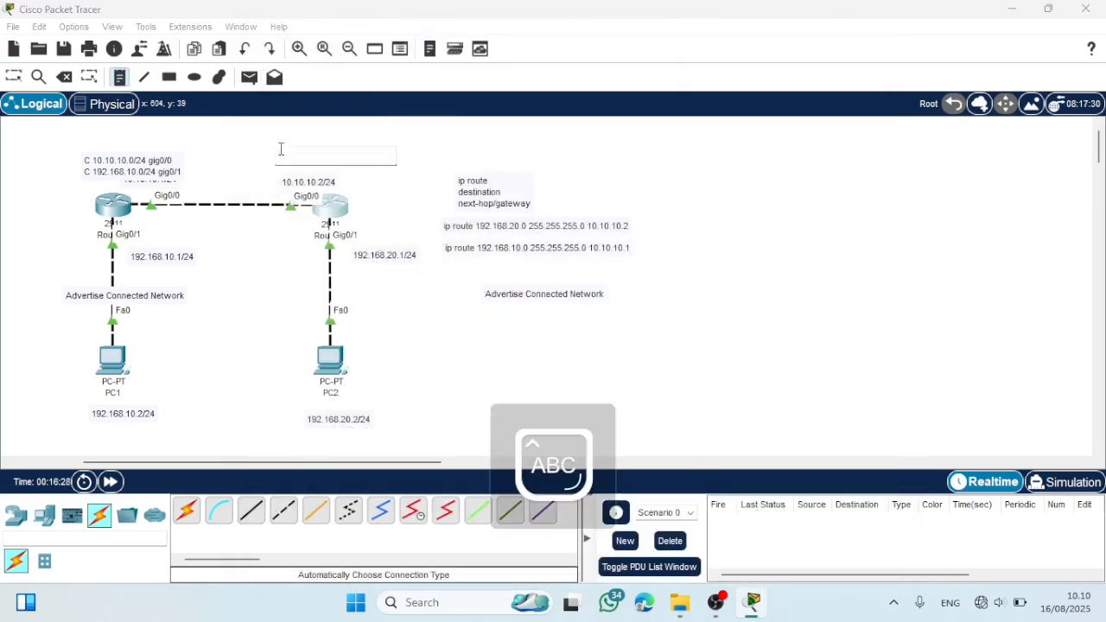
text(C 10.10.10)
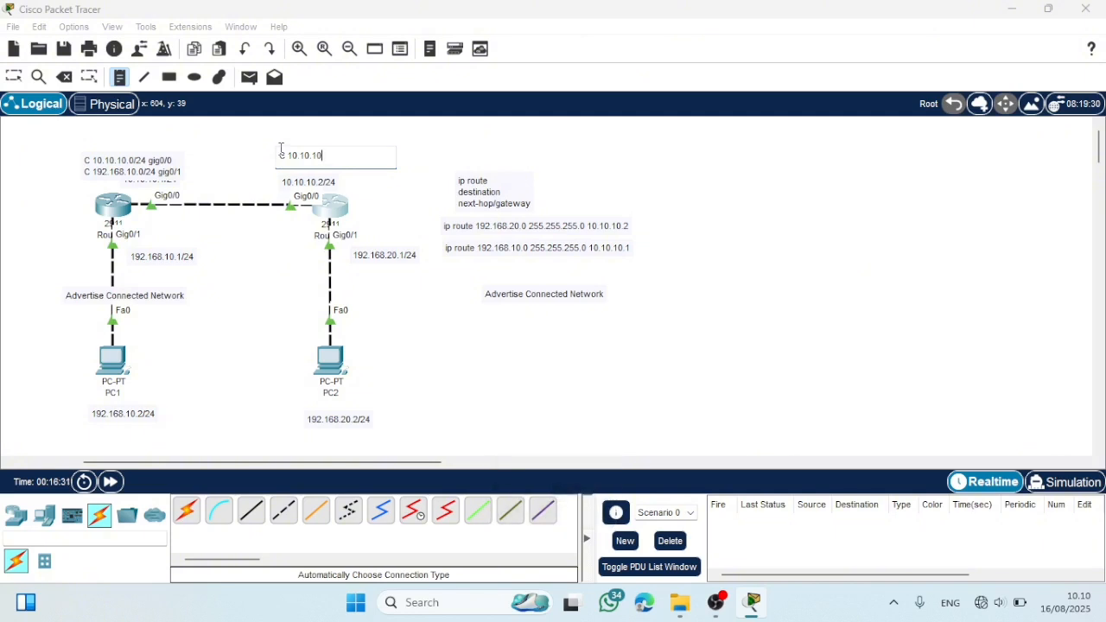
text(.0/2)
key(Caps_Lock)
text(4 gig0)
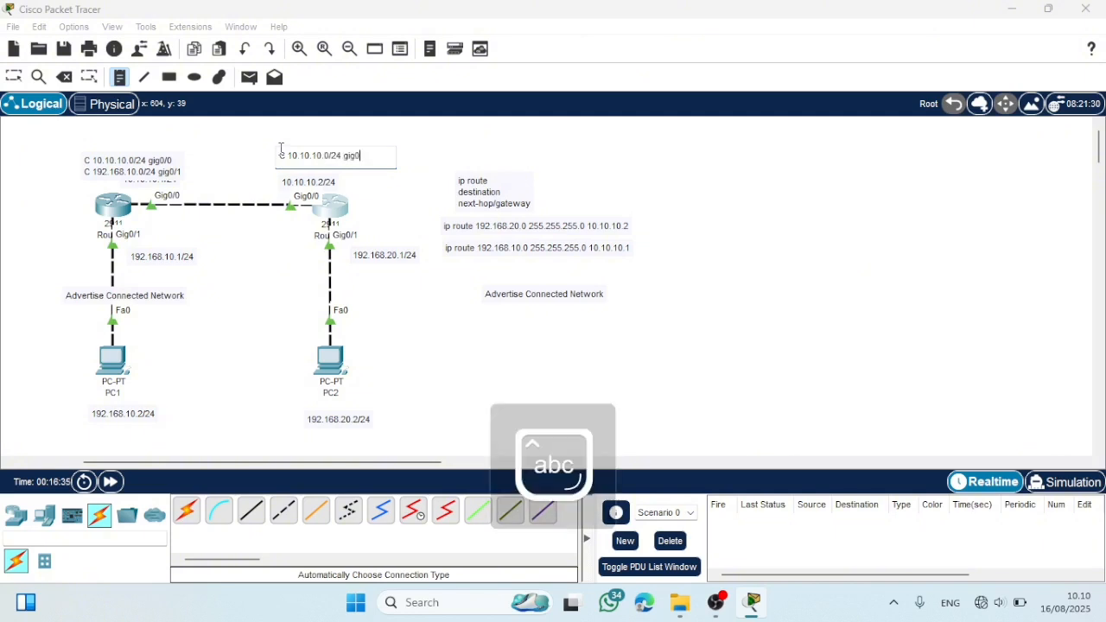
text(/0)
- Add a second line to the note above Router2 reading "C 192.168.20.0/24 gig0/1"
key(Return)
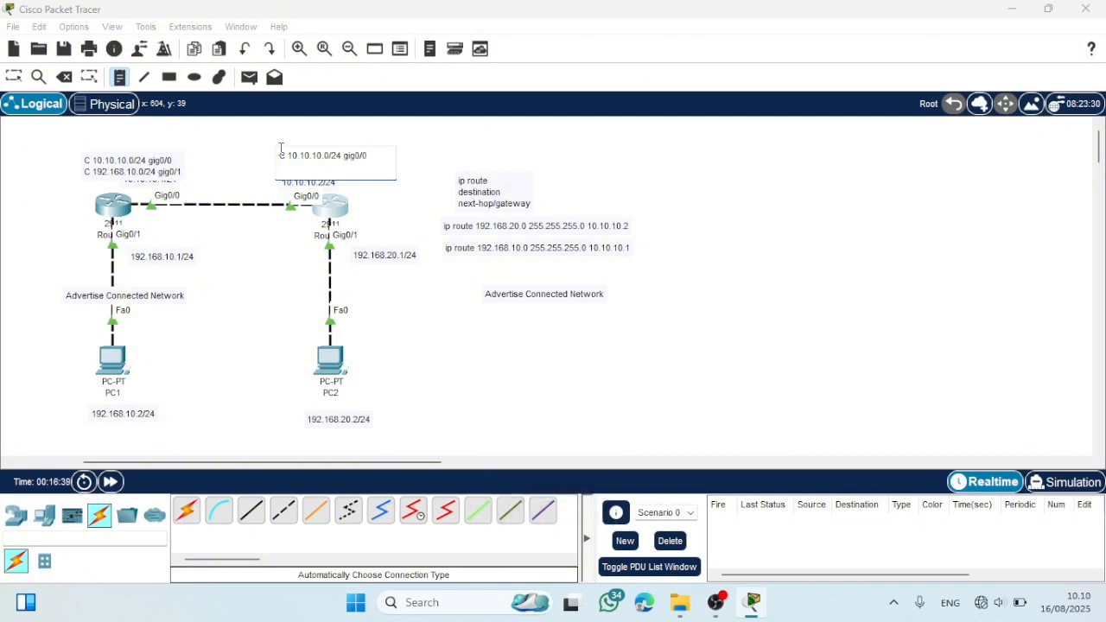
key(Caps_Lock)
text(C)
key(Caps_Lock)
text(192.1)
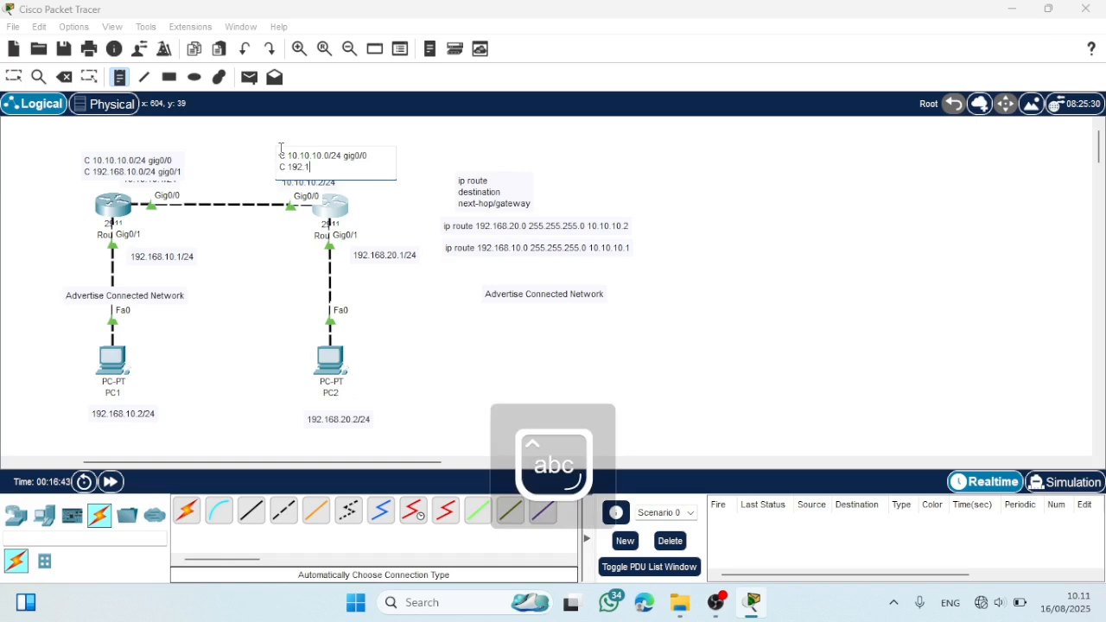
text(68.20.0)
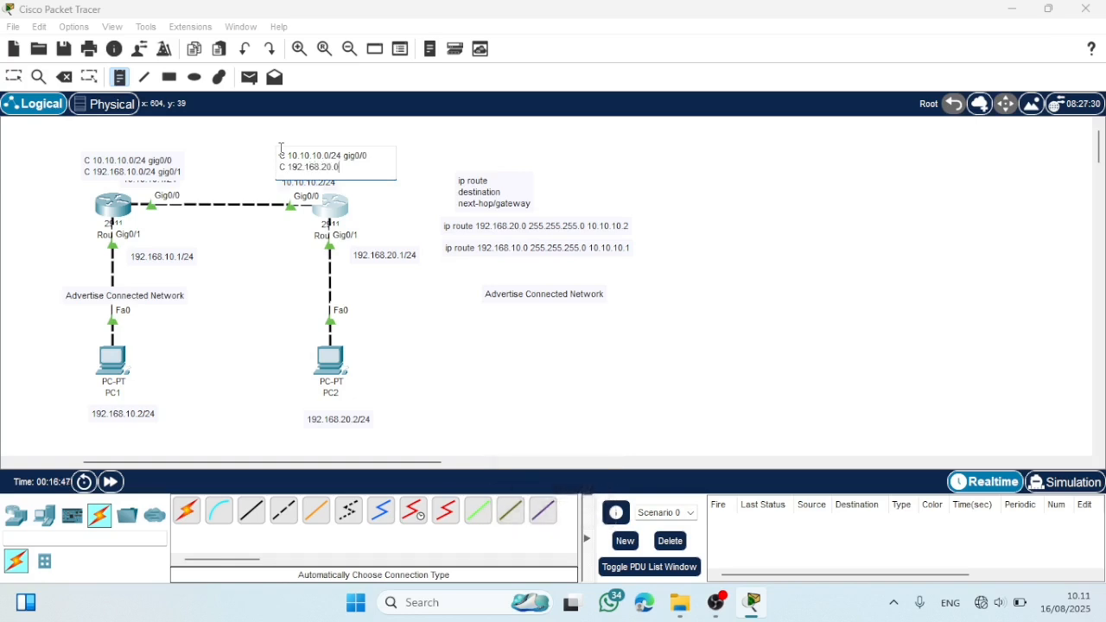
text(/25)
text( gig0/1)
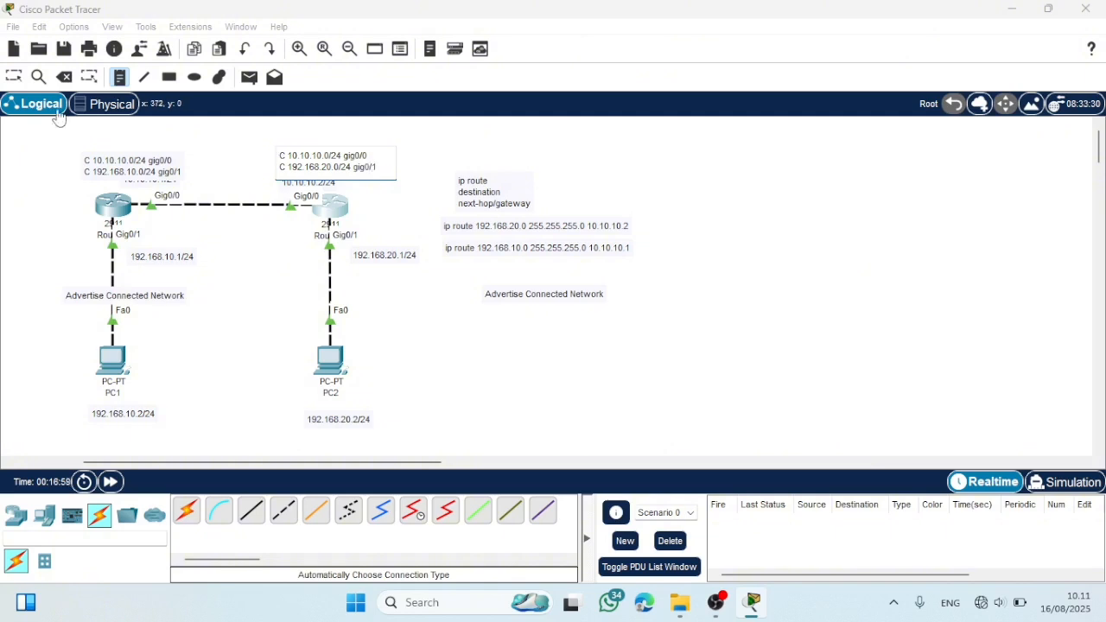
- Move the connected-route notes above both routers slightly upward, clear of the 10.10.10.1/24 and 10.10.10.2/24 labels
click(9, 81)
drag(111, 156, 104, 146)
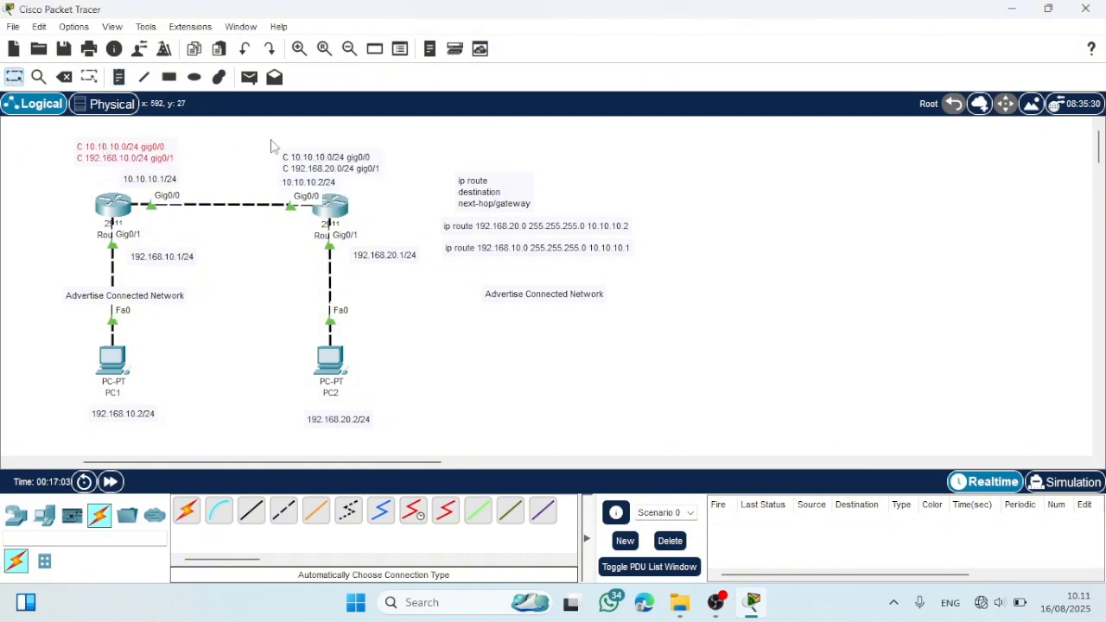
drag(299, 167, 299, 155)
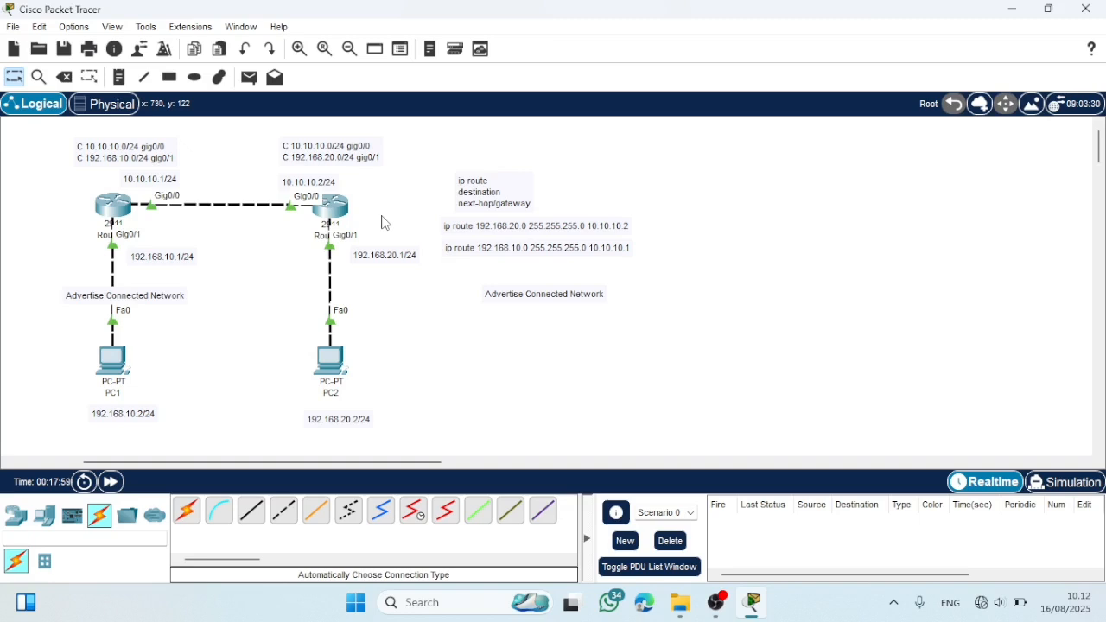
- Add a third line reading "Dynamic= Auto" to the note above Router2
click(377, 156)
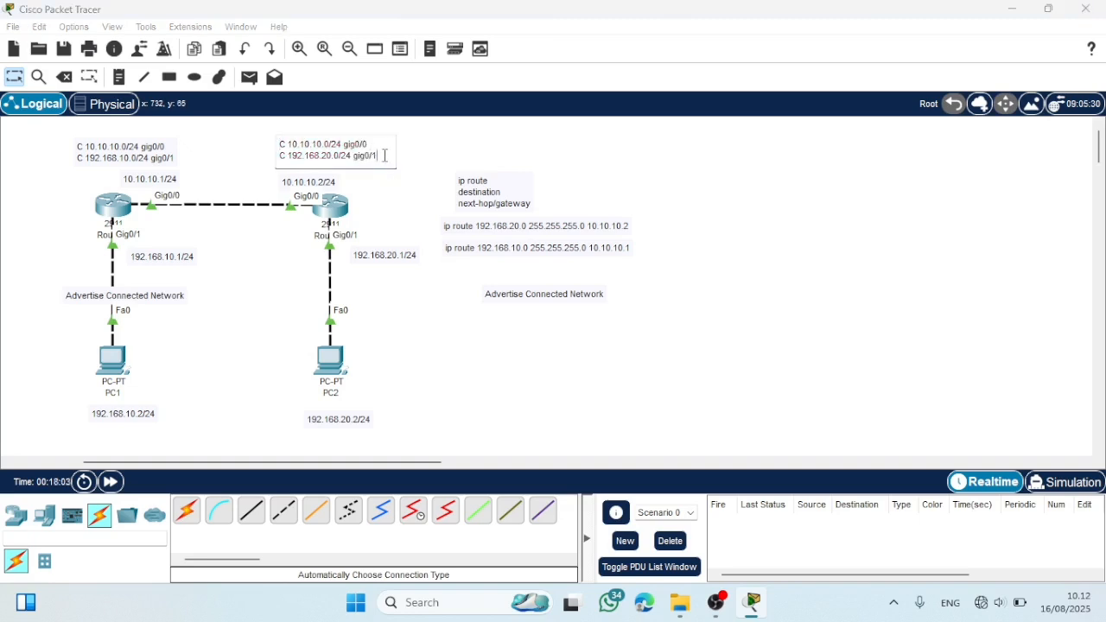
key(Return)
key(Caps_Lock)
text(Dynamic=)
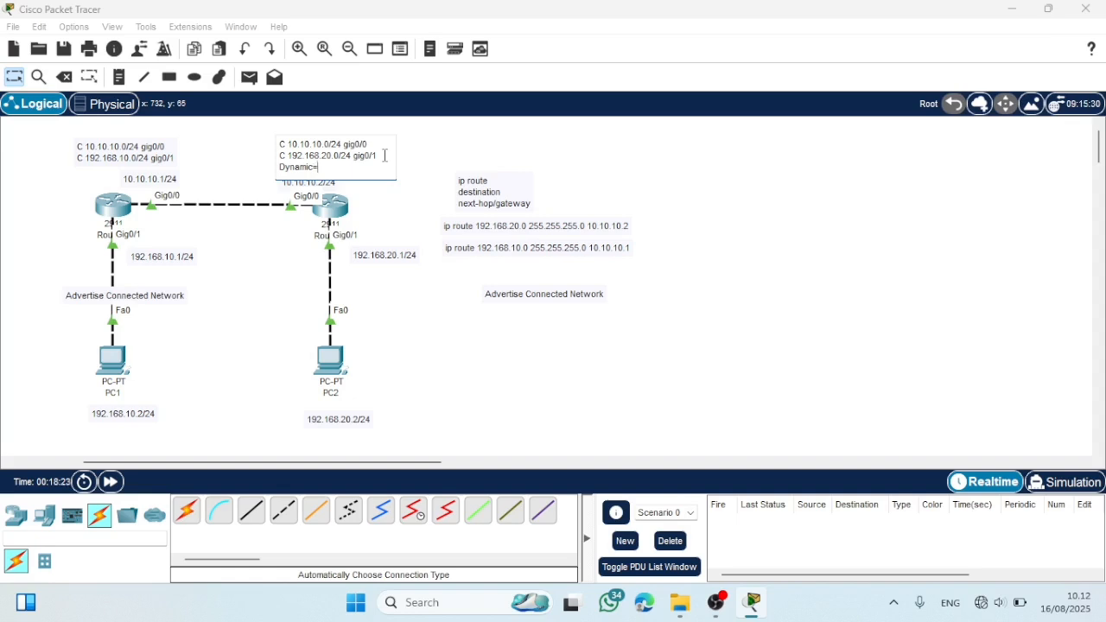
key(Caps_Lock)
text(A)
key(Caps_Lock)
text(uto)
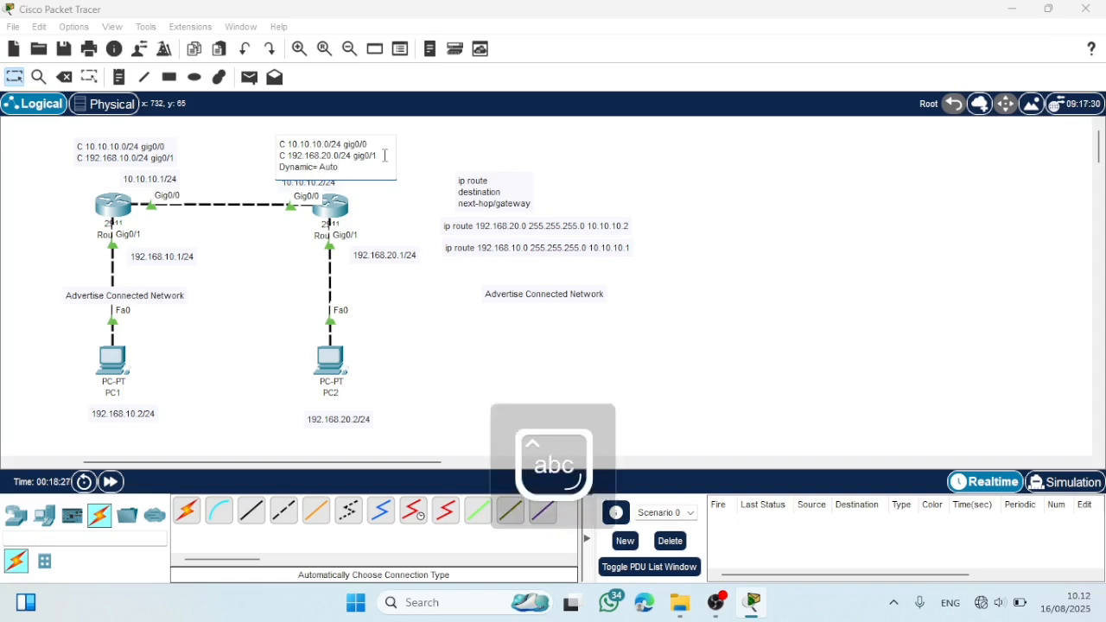
- Add the line "192.168.10.0/24" to Router2's note and shift the note clear of the interface address label
key(Return)
text(192.16)
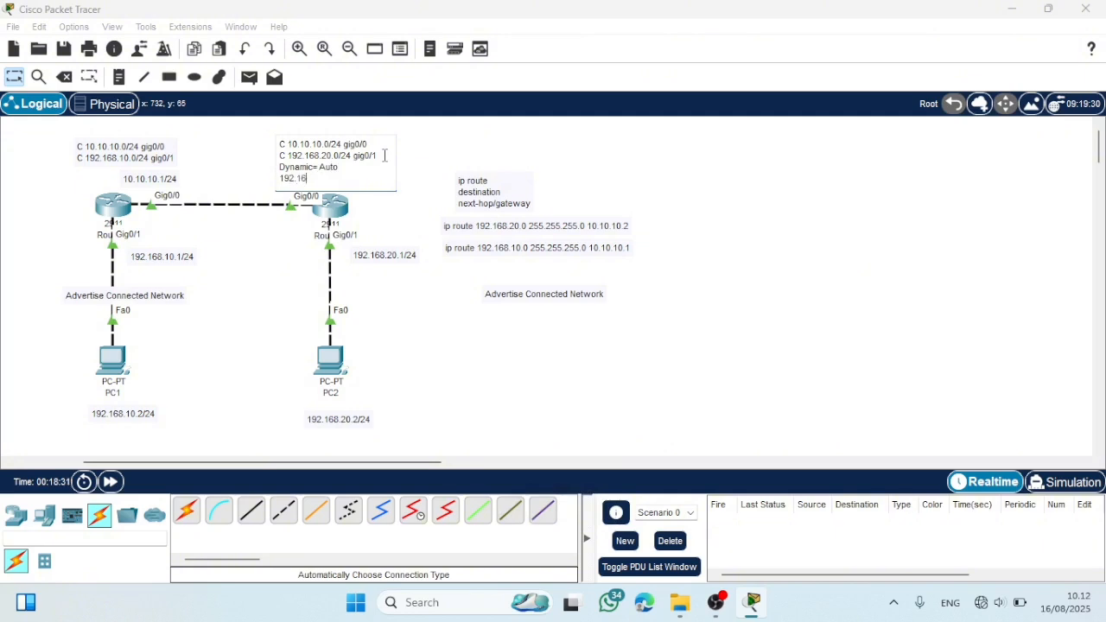
text(8 10.0/24)
click(227, 175)
drag(313, 167, 286, 164)
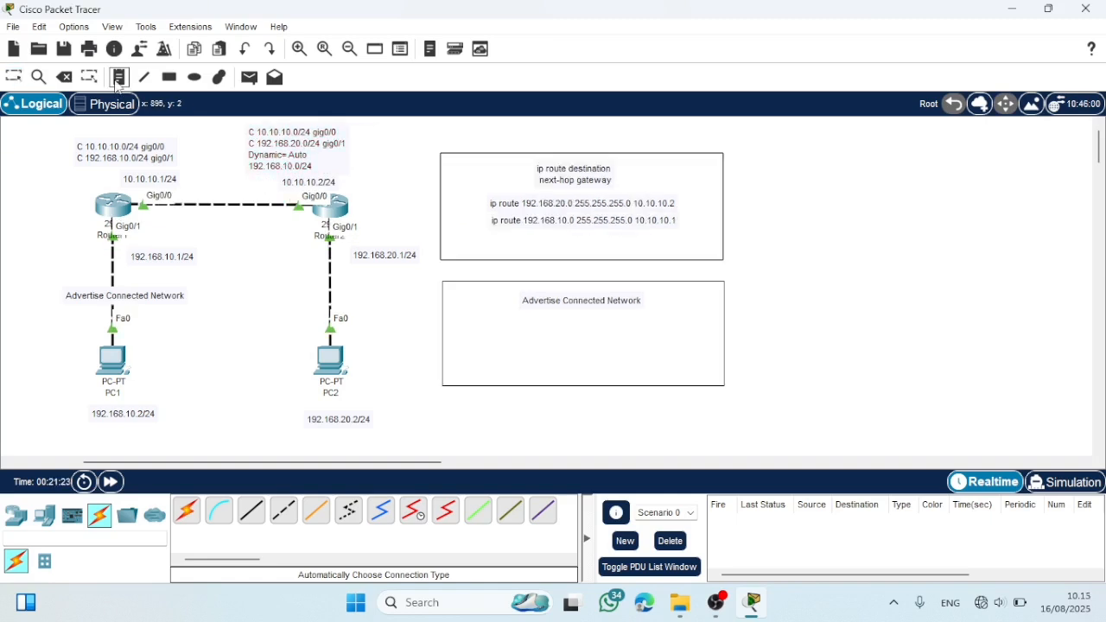
- Add a note below the "Advertise Connected Network" heading inside the rectangle, with the first line "RIP = Not used"
click(119, 79)
click(489, 321)
key(Caps_Lock)
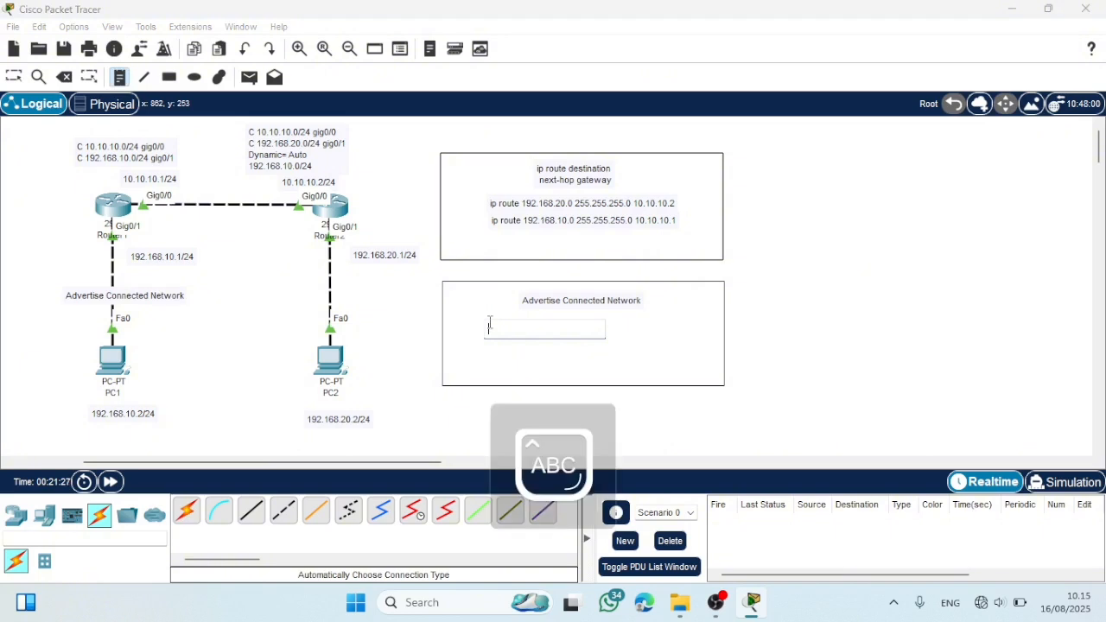
text(RIP )
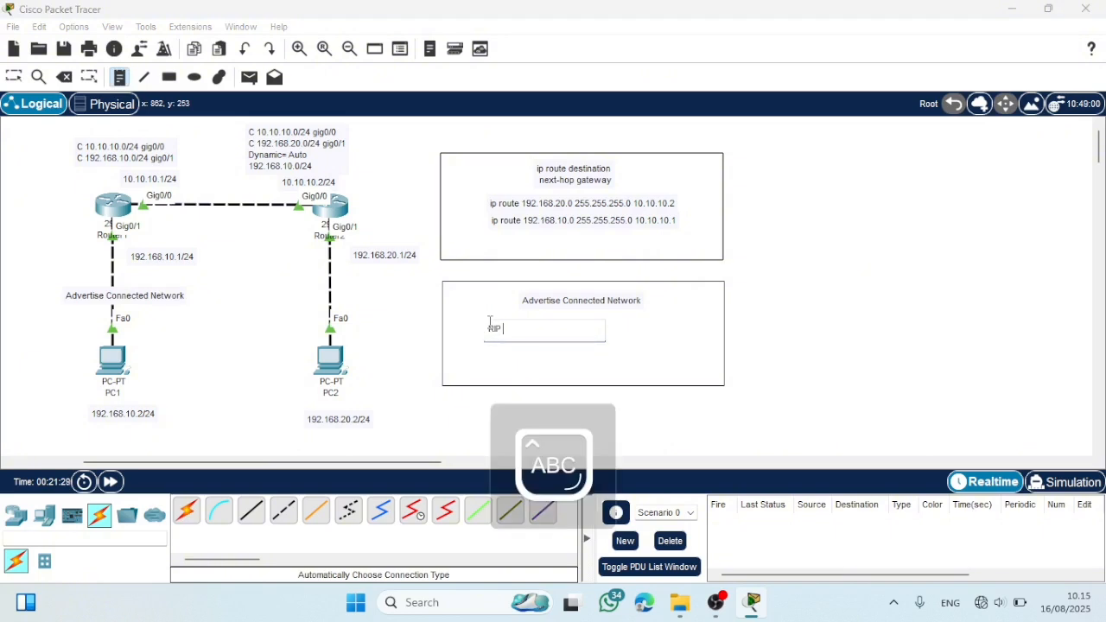
text(=)
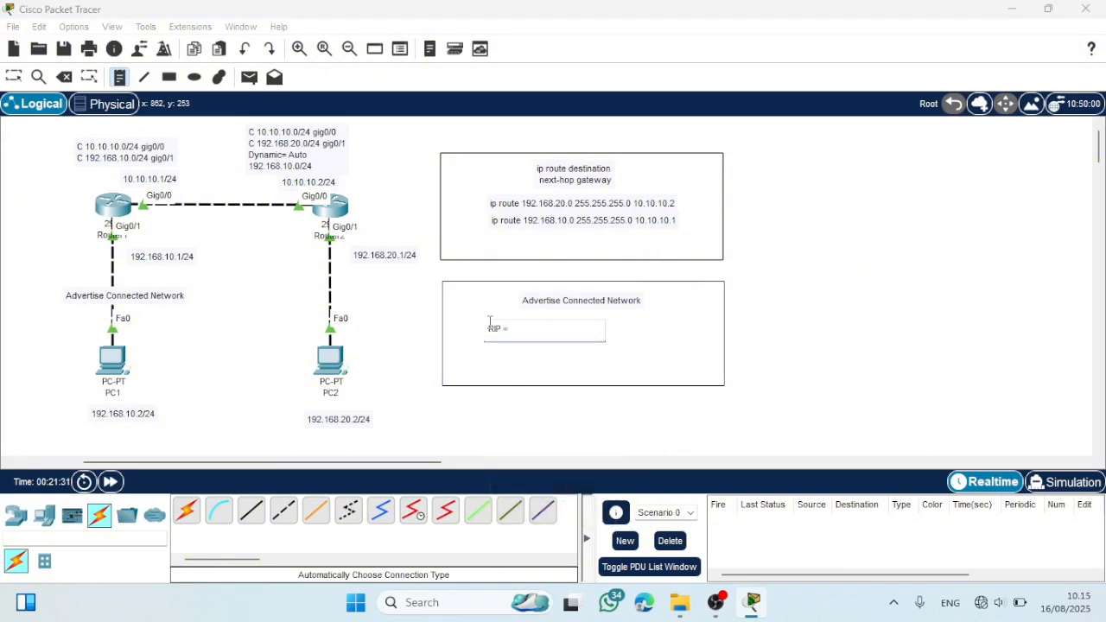
text( N)
key(Caps_Lock)
text(ot)
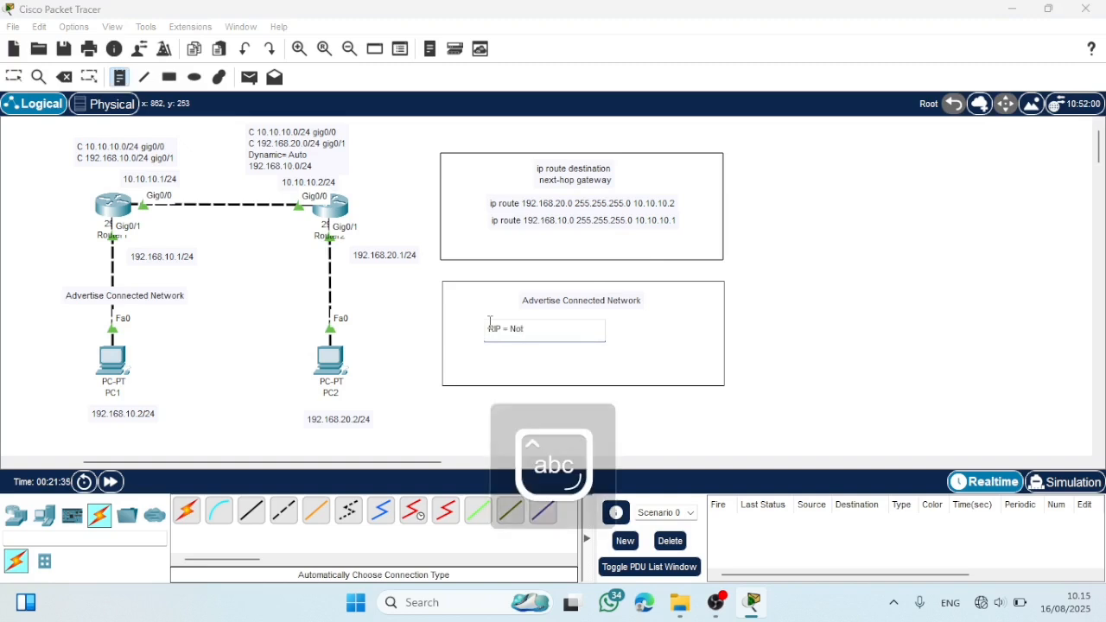
text(  used)
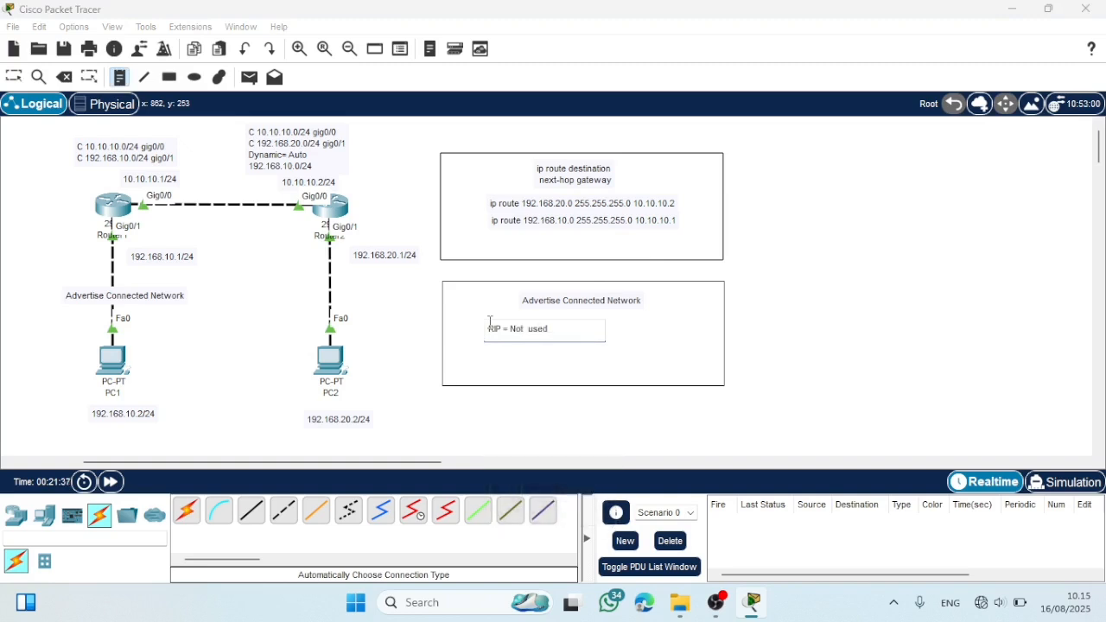
- Add the line "EIGRP = Cisco" to the routing protocol note
key(Return)
key(Caps_Lock)
text(E)
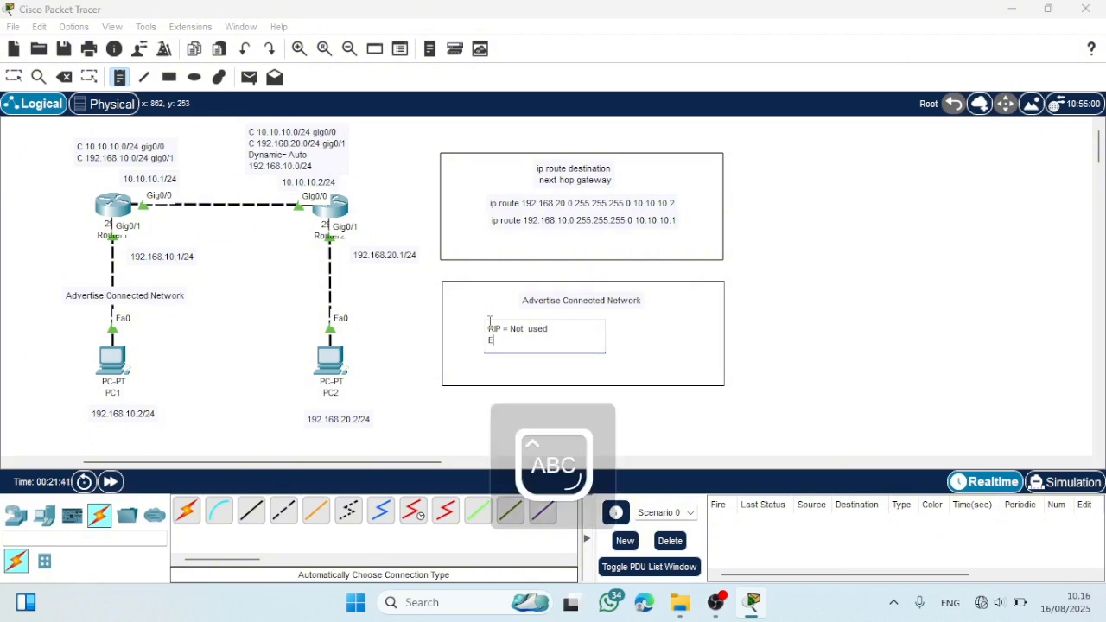
text(IGRP)
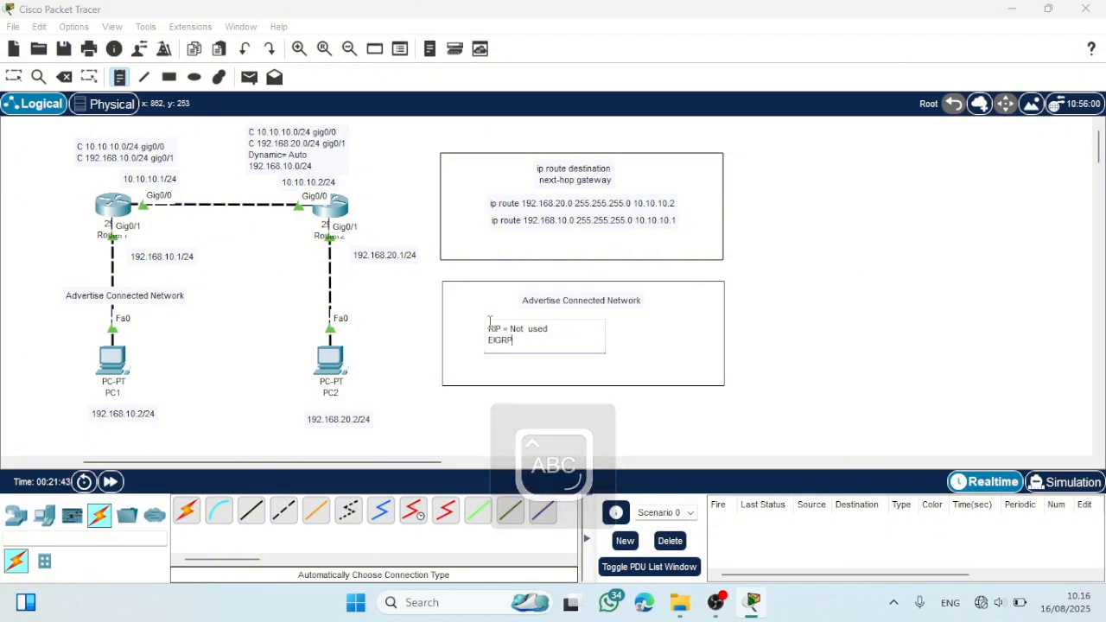
text( =)
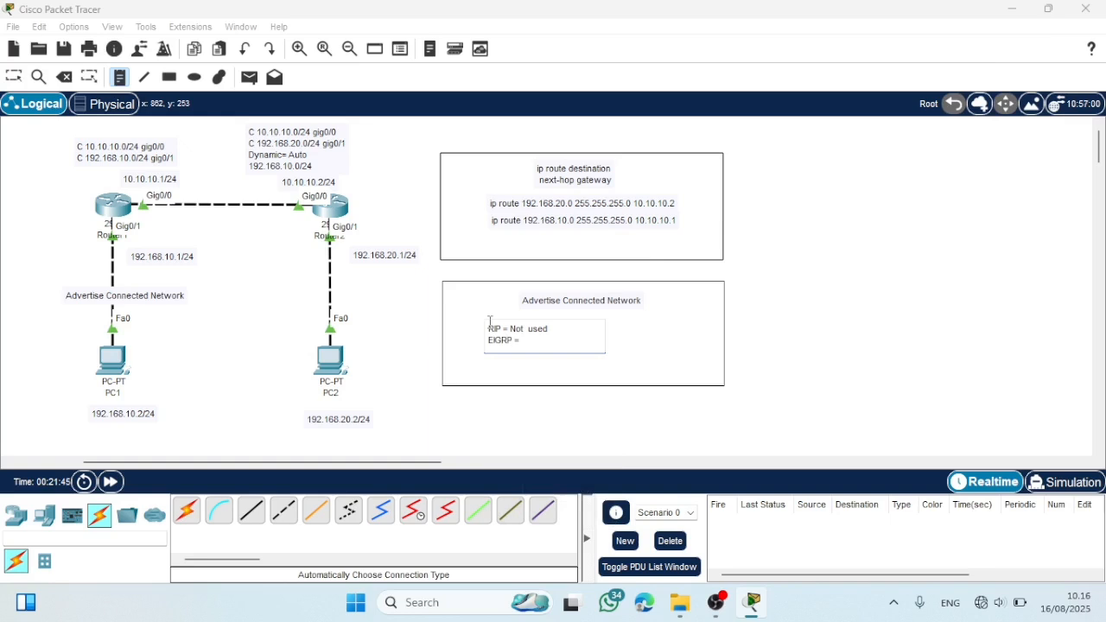
text( C)
key(Caps_Lock)
text(isko)
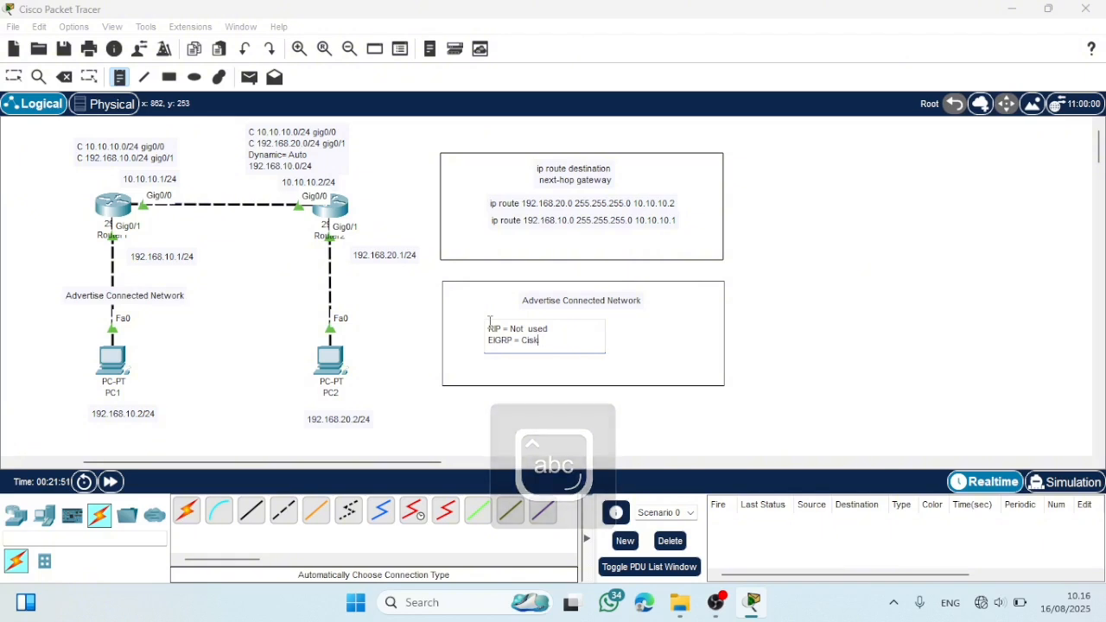
key(BackSpace)
text(o)
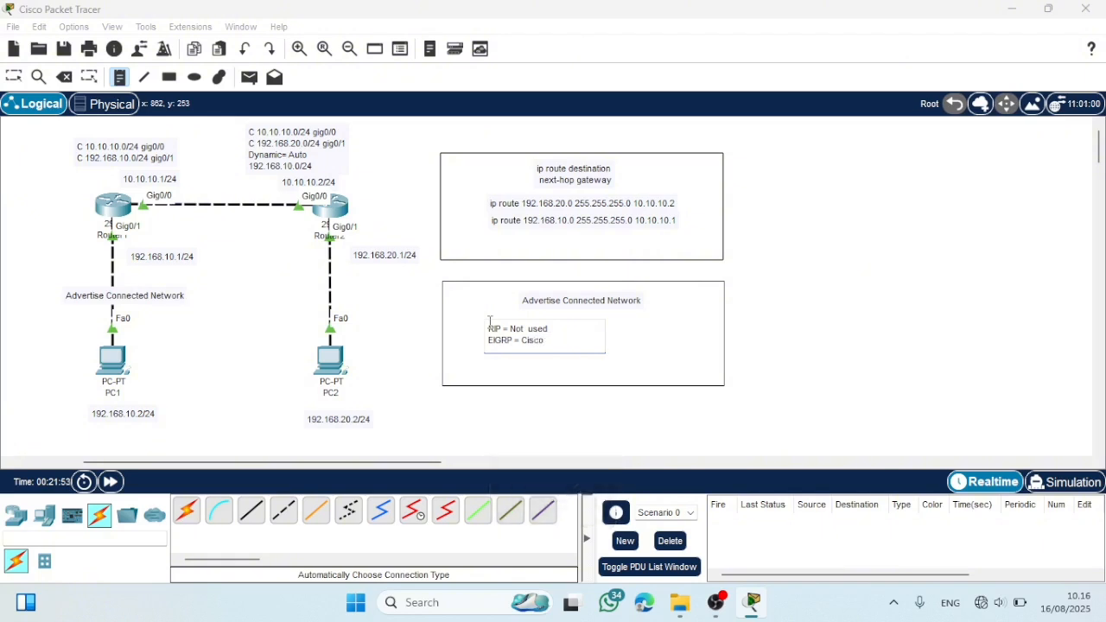
- Add the line "OSPF = Open" to the routing protocol note
key(Return)
key(Caps_Lock)
text(O)
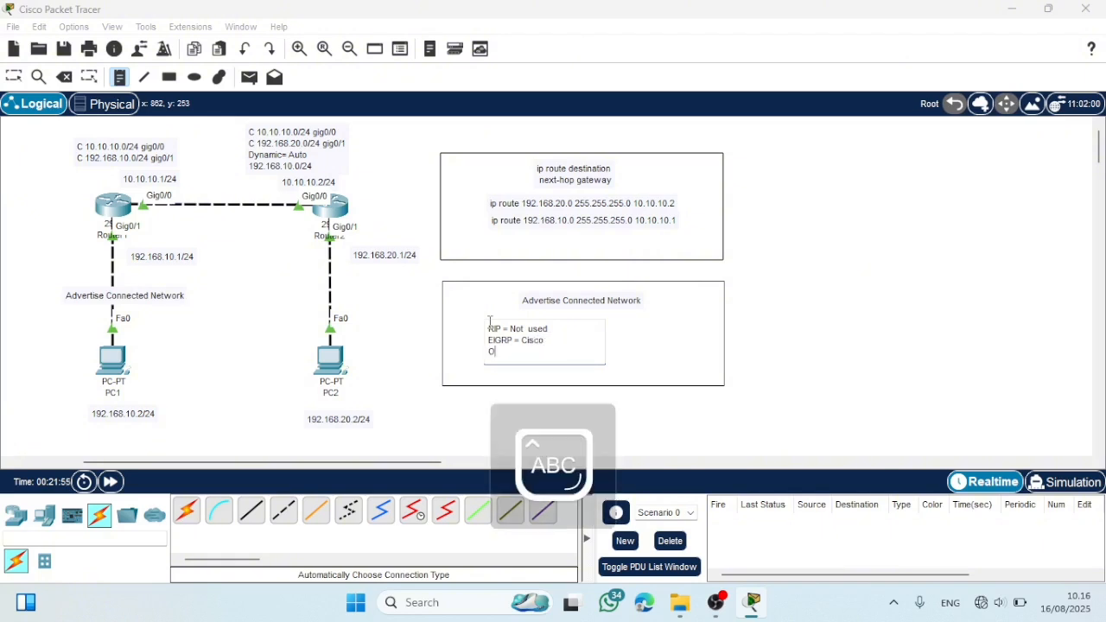
text(SPF)
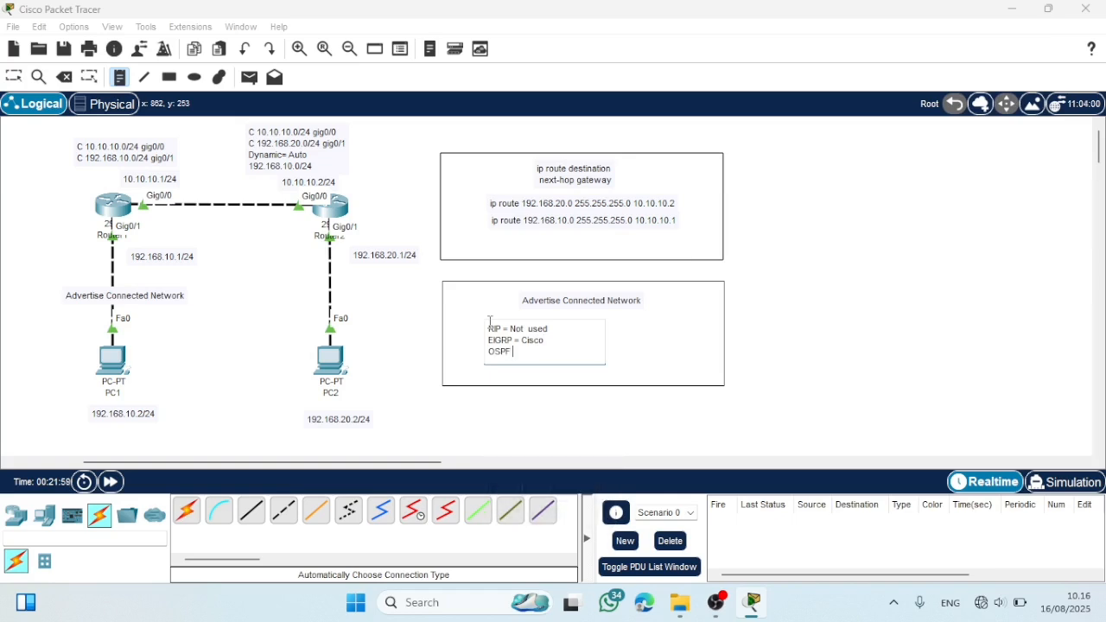
text( =)
text( O)
key(Caps_Lock)
text(p)
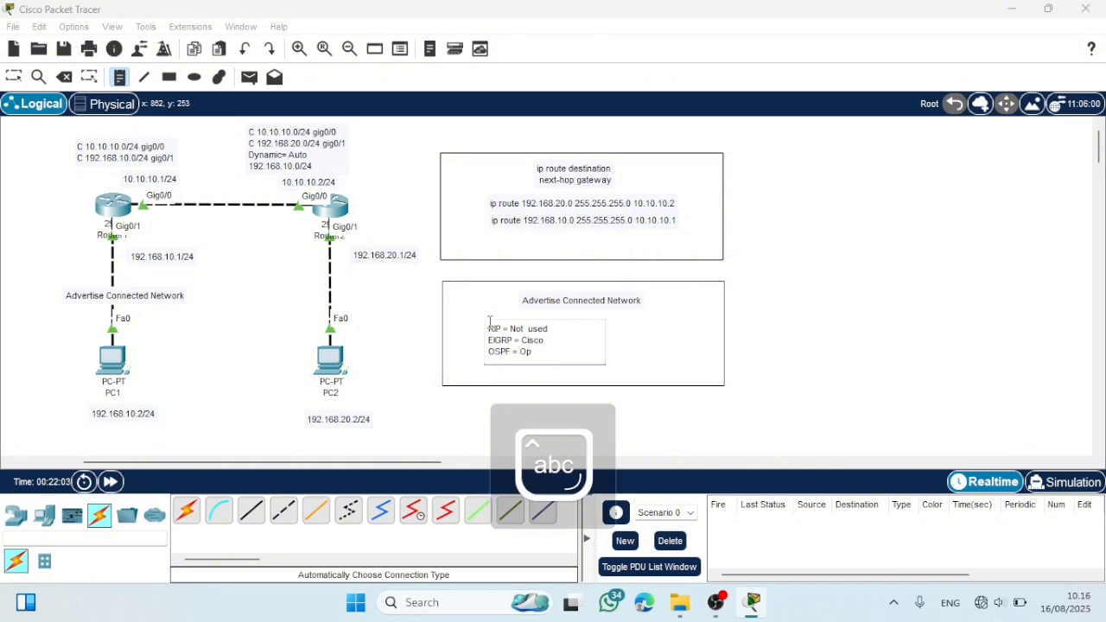
text(en)
- Add the last line "BGP = Open" to the routing protocol note
key(Return)
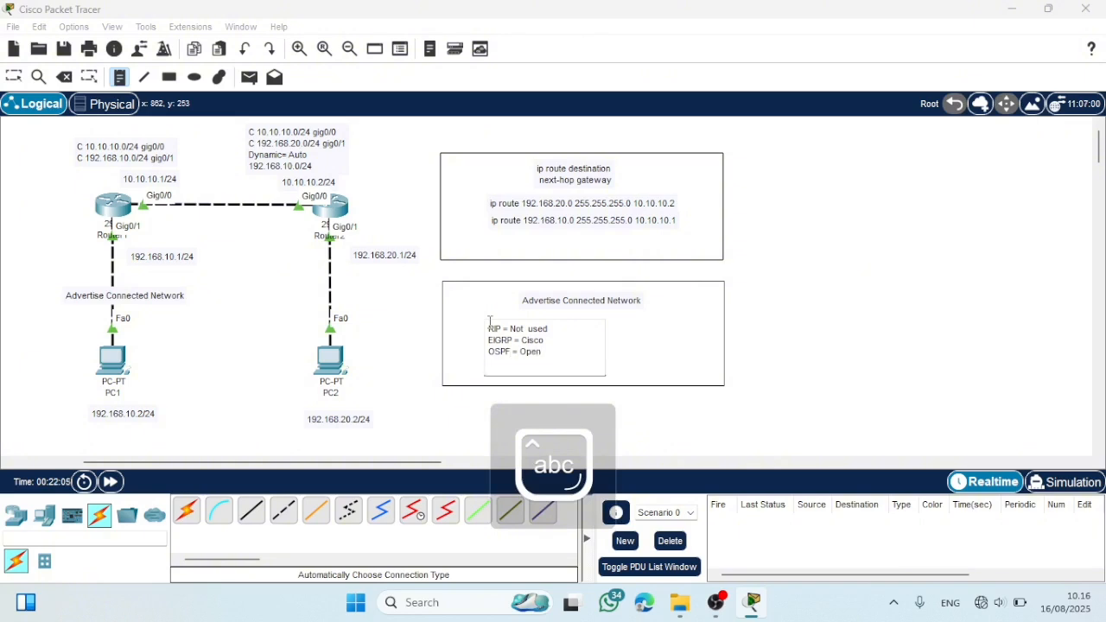
key(Caps_Lock)
text(BGP =)
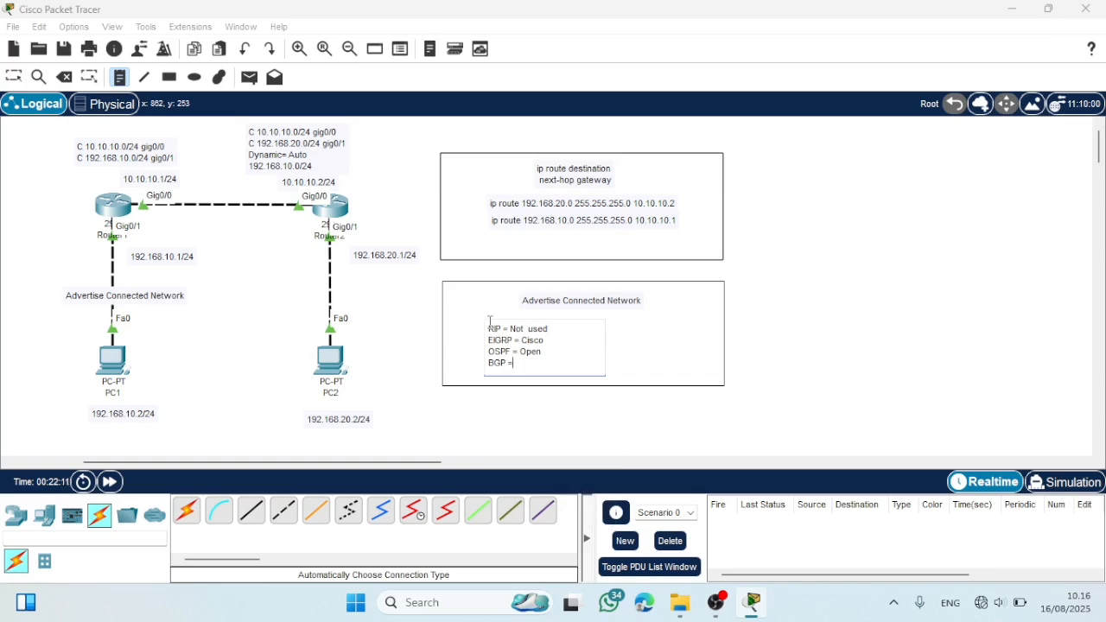
text( O)
key(Caps_Lock)
text(pe)
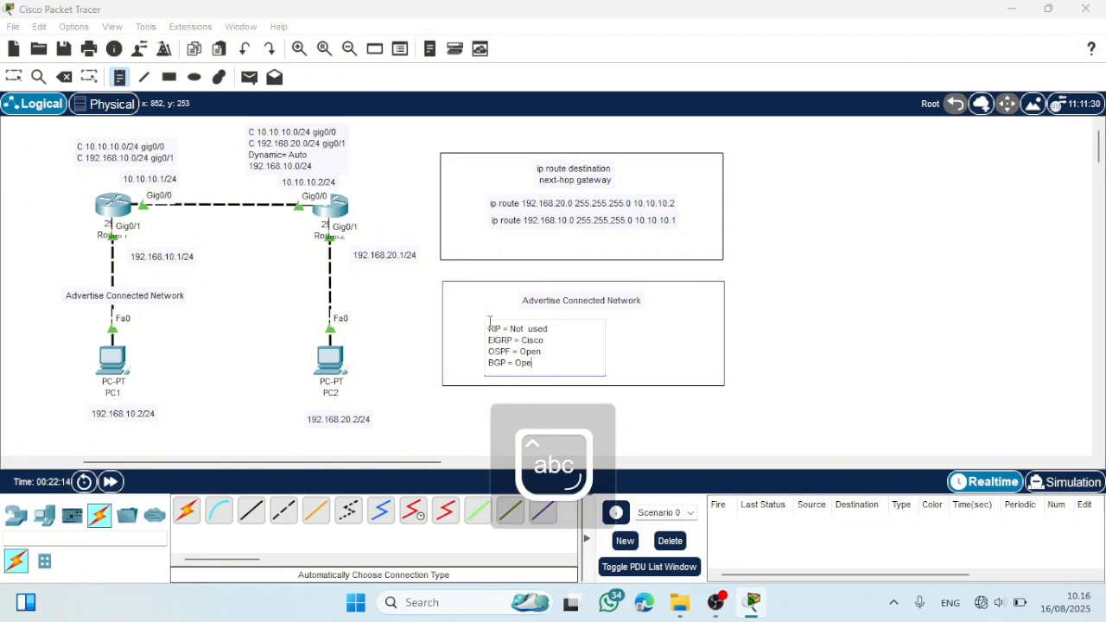
text(n)
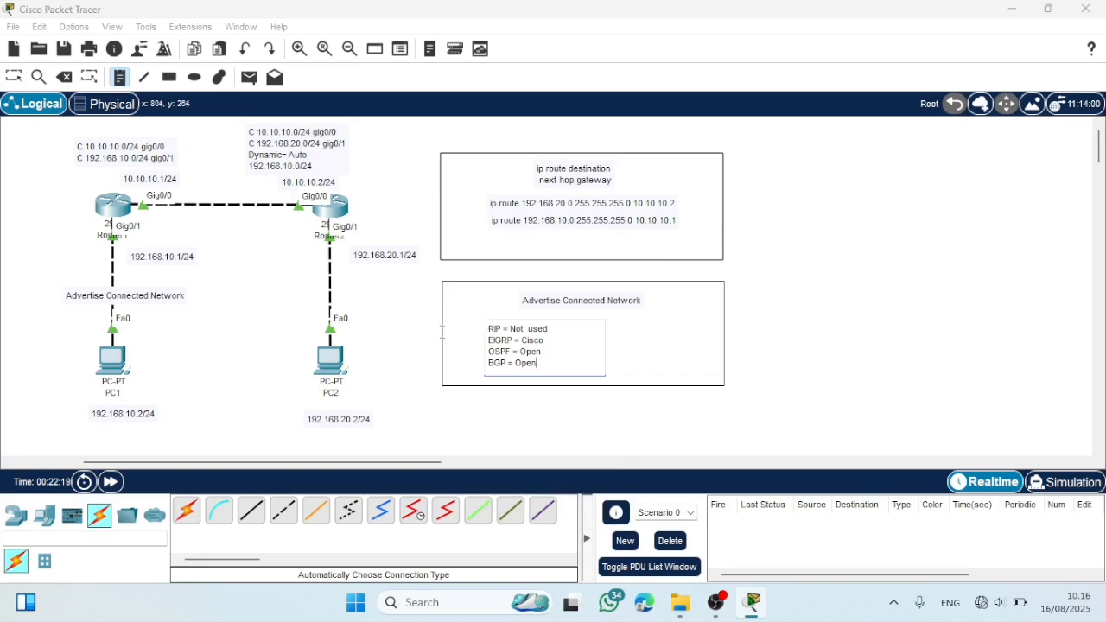
- Finish the routing protocol note and center it beneath the "Advertise Connected Network" heading in its rectangle
click(407, 357)
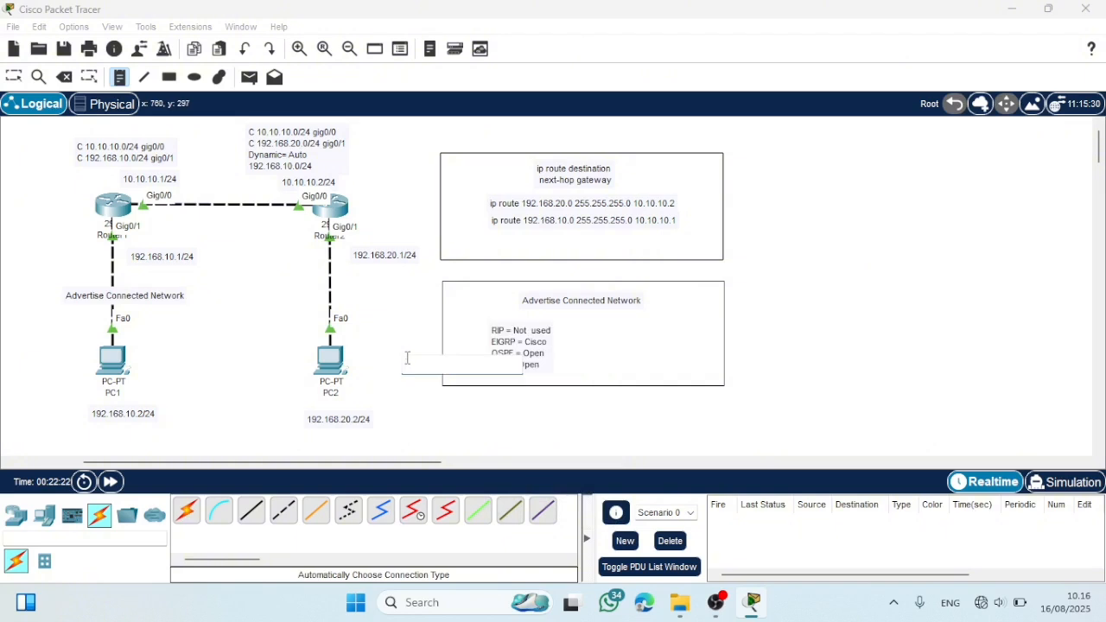
click(12, 76)
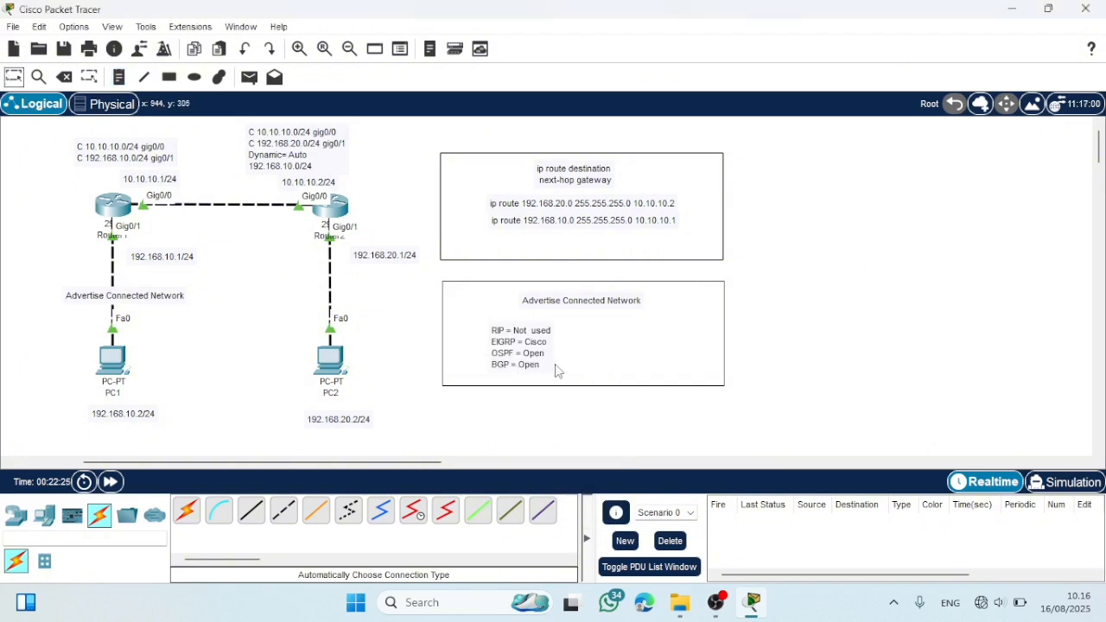
drag(519, 353, 579, 347)
click(383, 361)
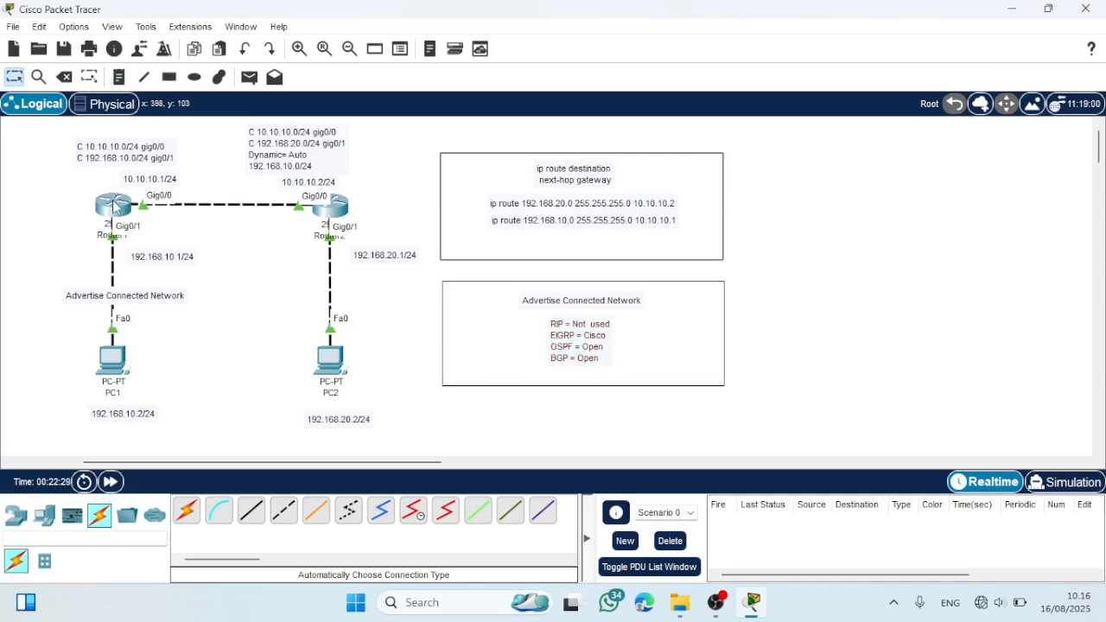
- Open Router1's command line and query the parameter expected by the "router eigrp" command with "router eigrp ?"
click(115, 207)
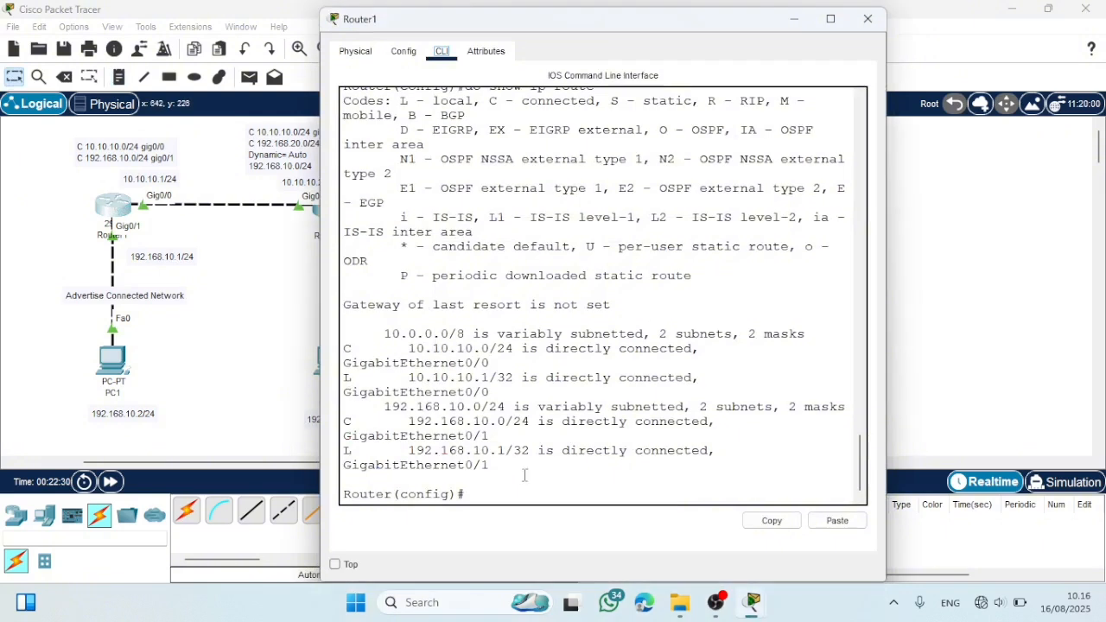
key(Return)
key(Return)
key(Return)
key(Return)
key(Return)
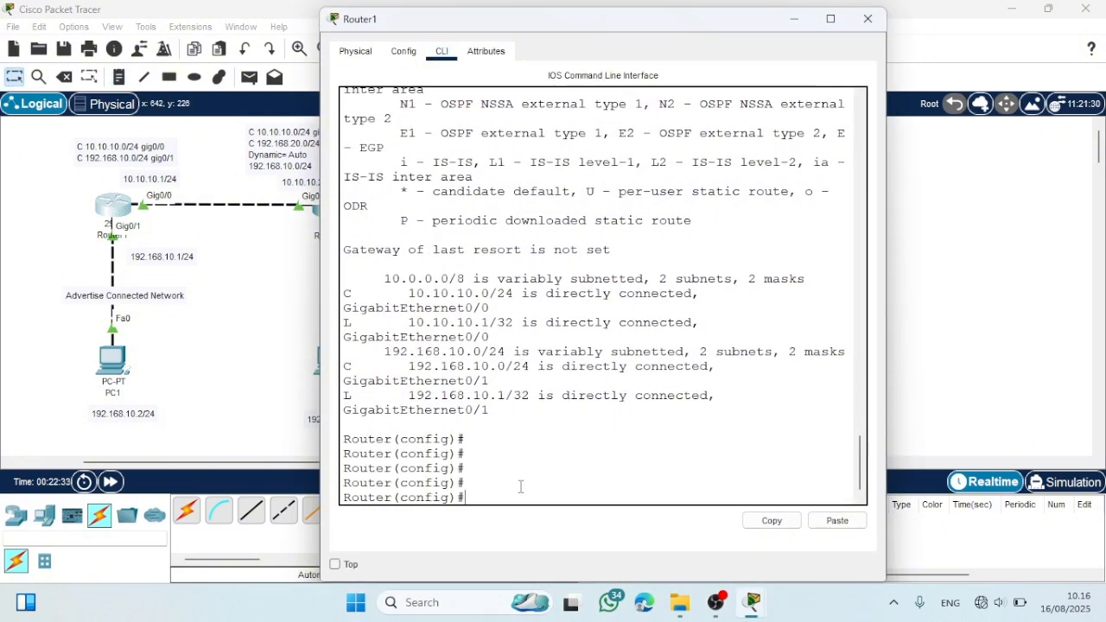
text(router)
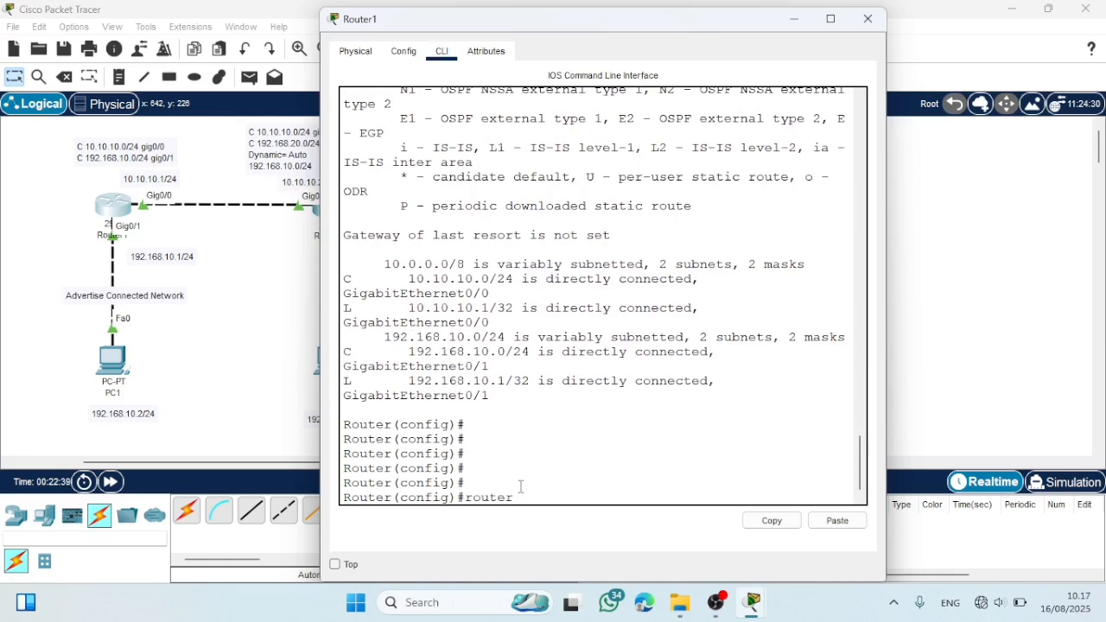
text( eigrp ?)
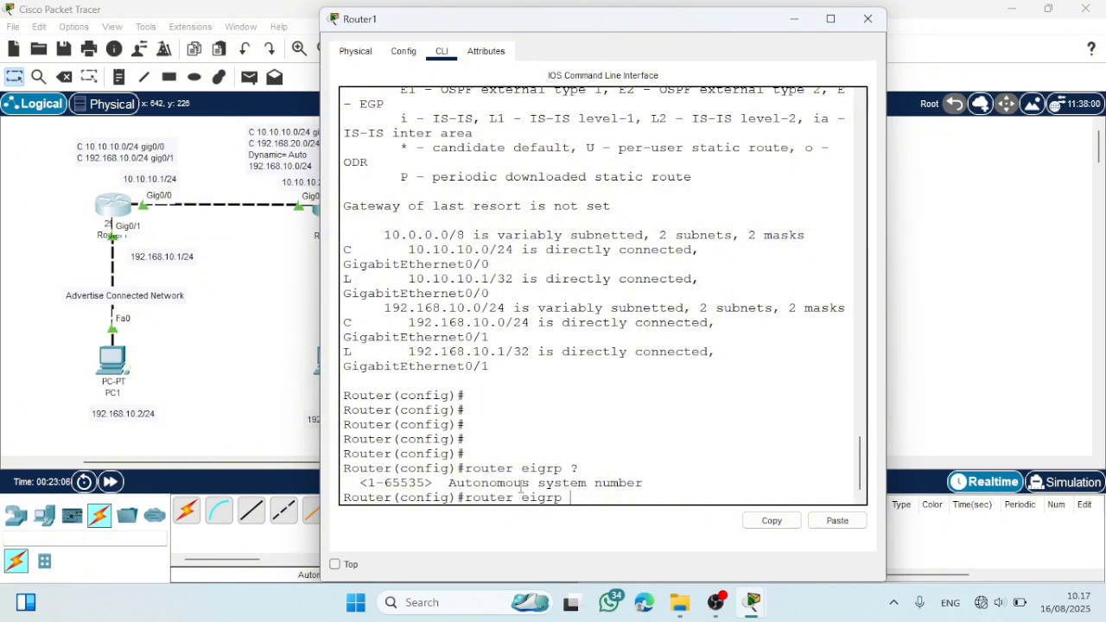
- Start EIGRP on Router1 with autonomous system number 10 and advertise the network 10.10.10.0
text(10)
key(Return)
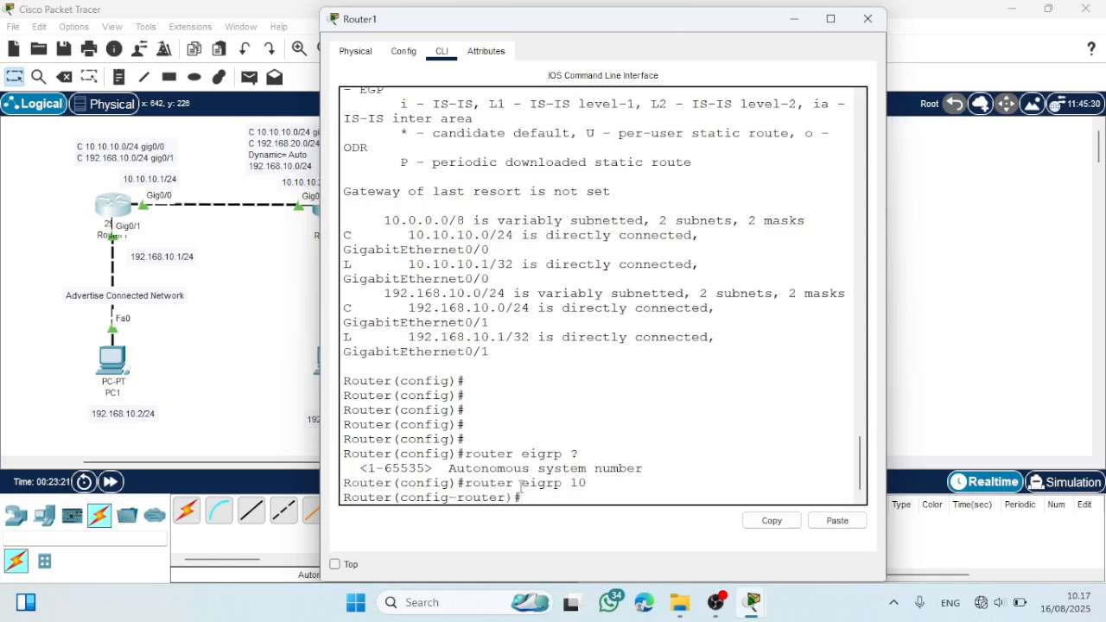
text(network)
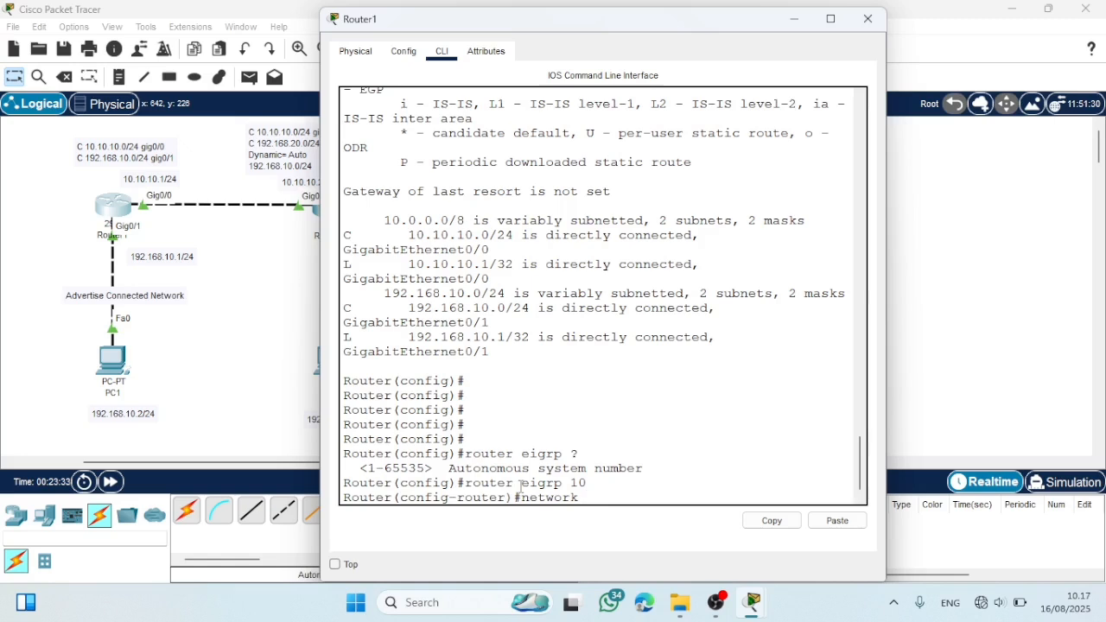
text(10.10.10.0)
key(Return)
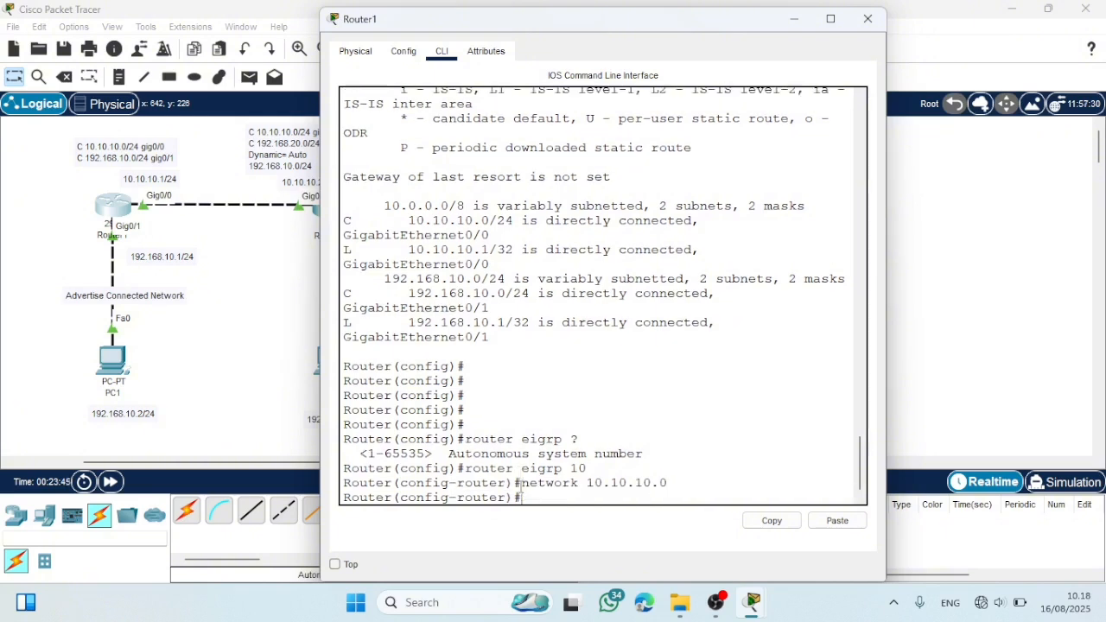
- Advertise the network 192.168.10.0 in Router1's EIGRP configuration and close the router's window
text(network 192.168)
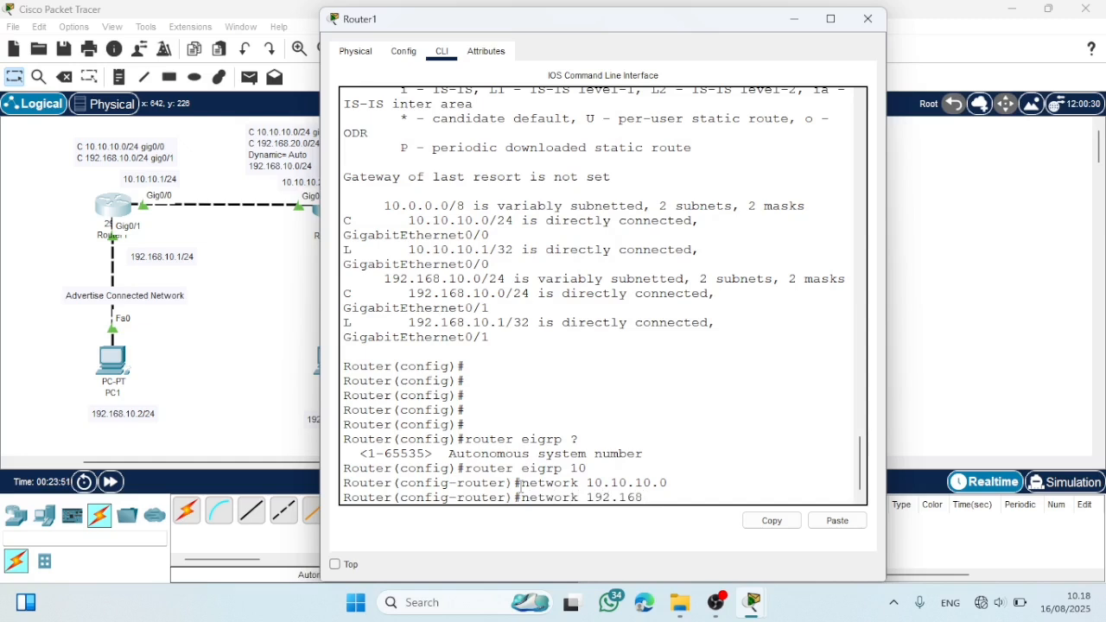
text(.10.0)
key(Return)
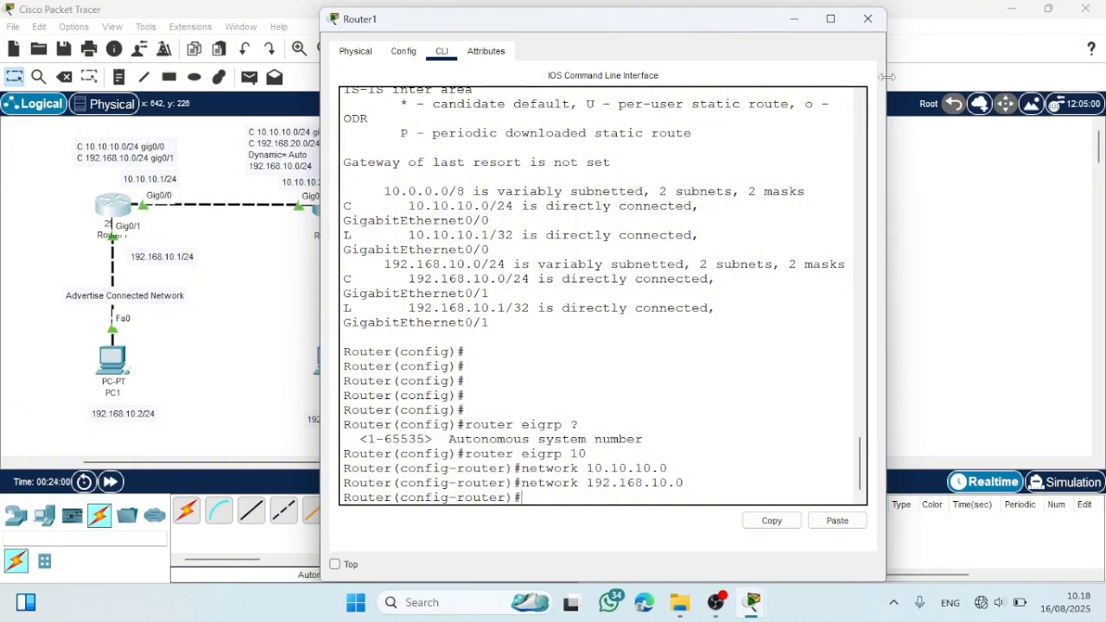
click(867, 18)
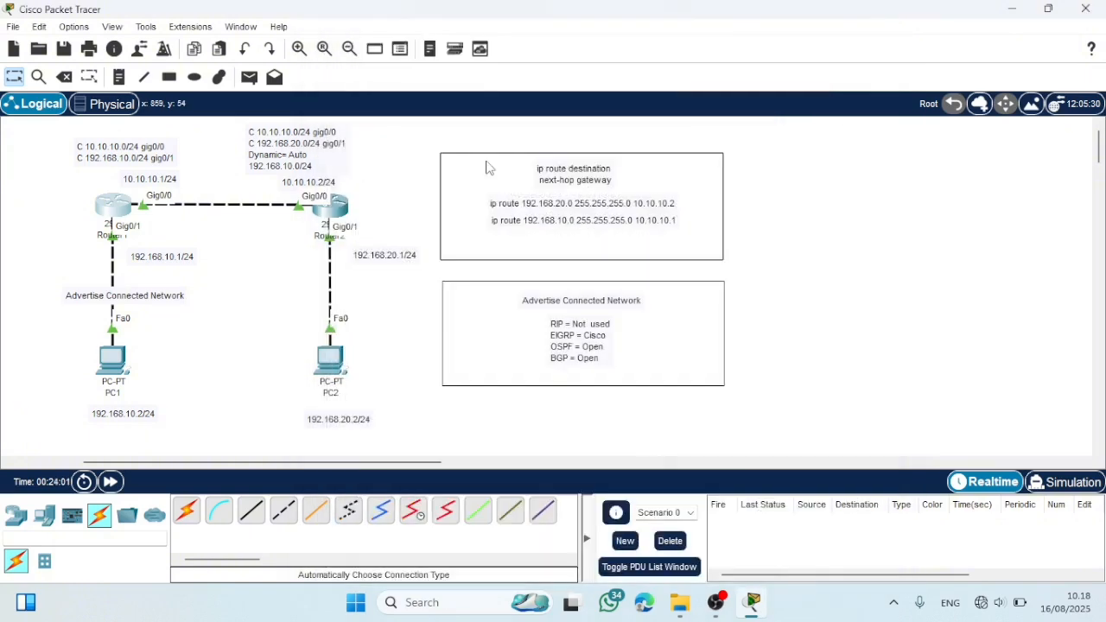
- Open Router2's command line and start EIGRP with autonomous system number 10 using "router eigrp 10"
click(334, 209)
key(Return)
key(Return)
key(Return)
key(Return)
key(Return)
key(Return)
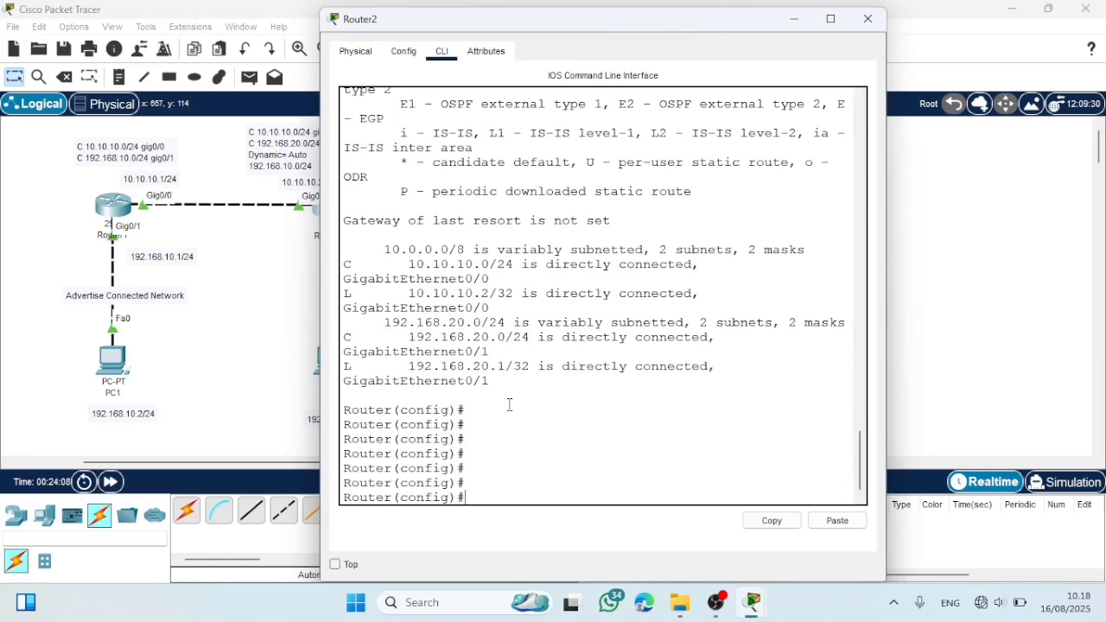
text(rou)
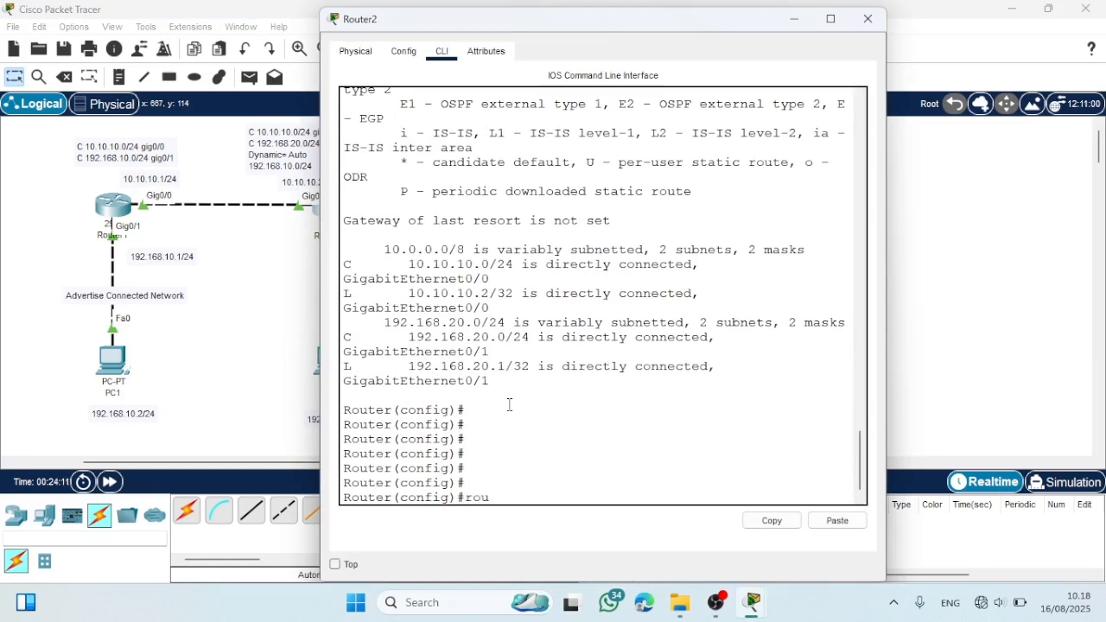
text(ter eir)
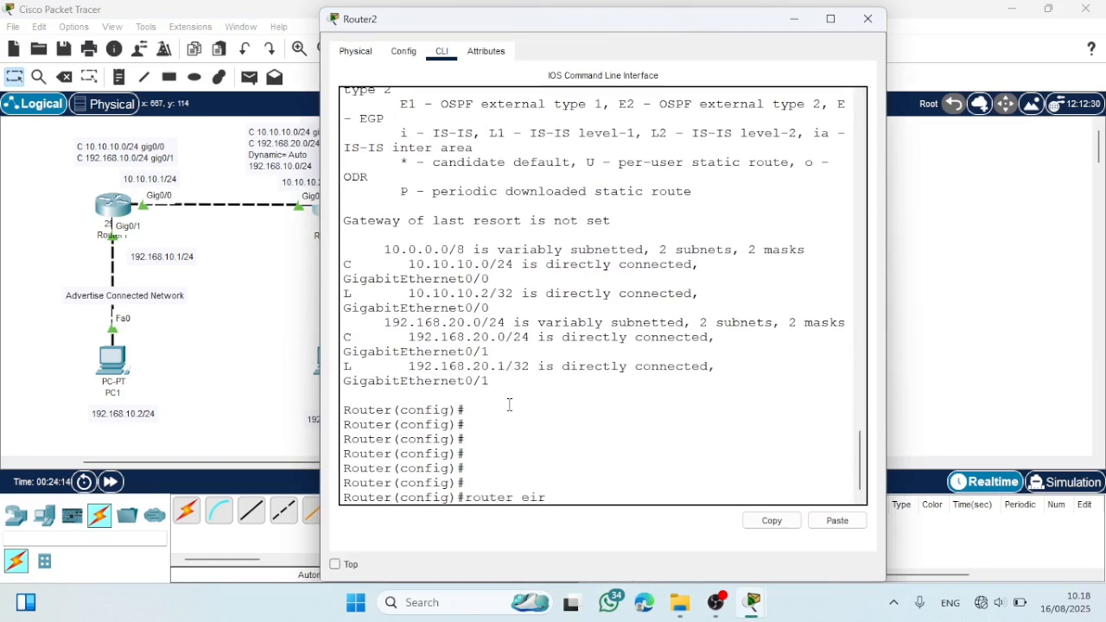
text(p)
key(BackSpace)
key(BackSpace)
text(grp 0)
key(BackSpace)
text(10)
key(Return)
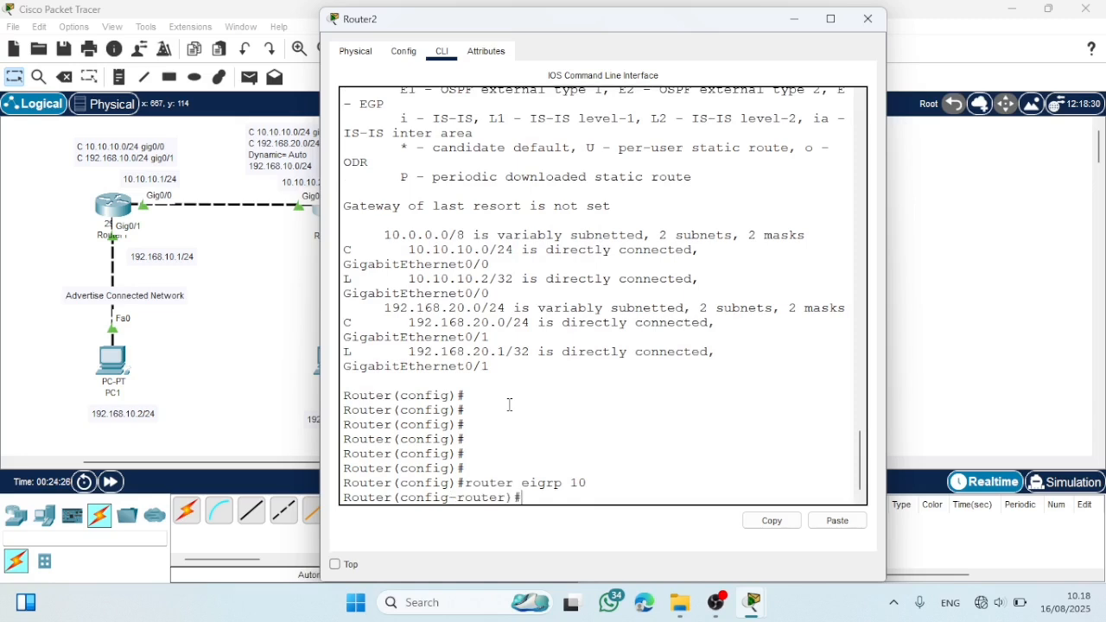
- Advertise the network 10.10.10.0 in Router2's EIGRP configuration and return to a clean prompt
text(network 10.10.10.0)
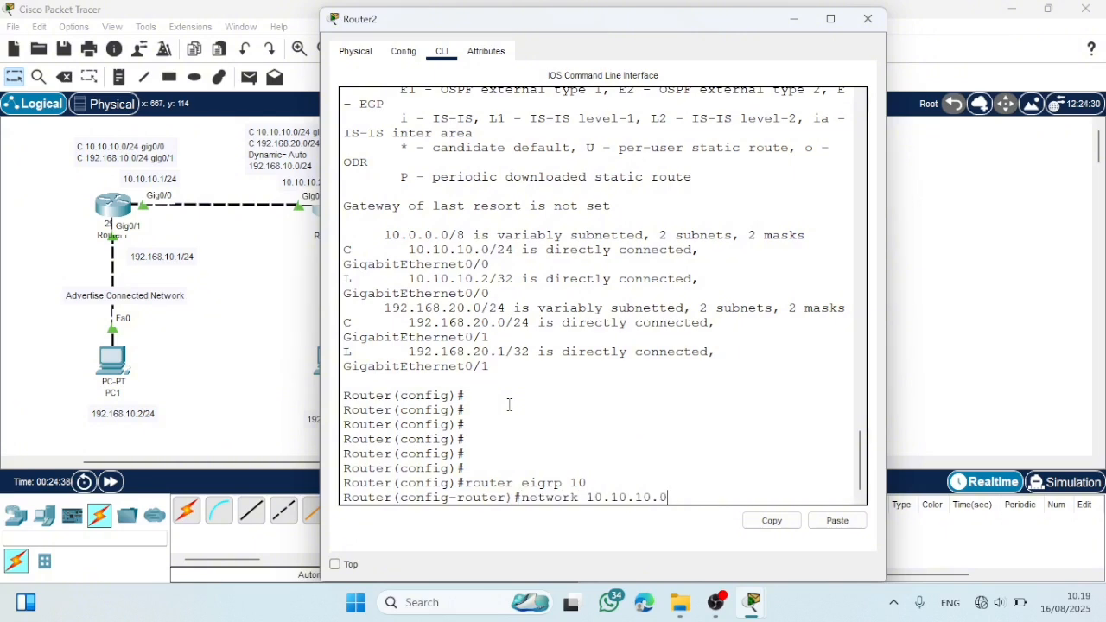
key(Return)
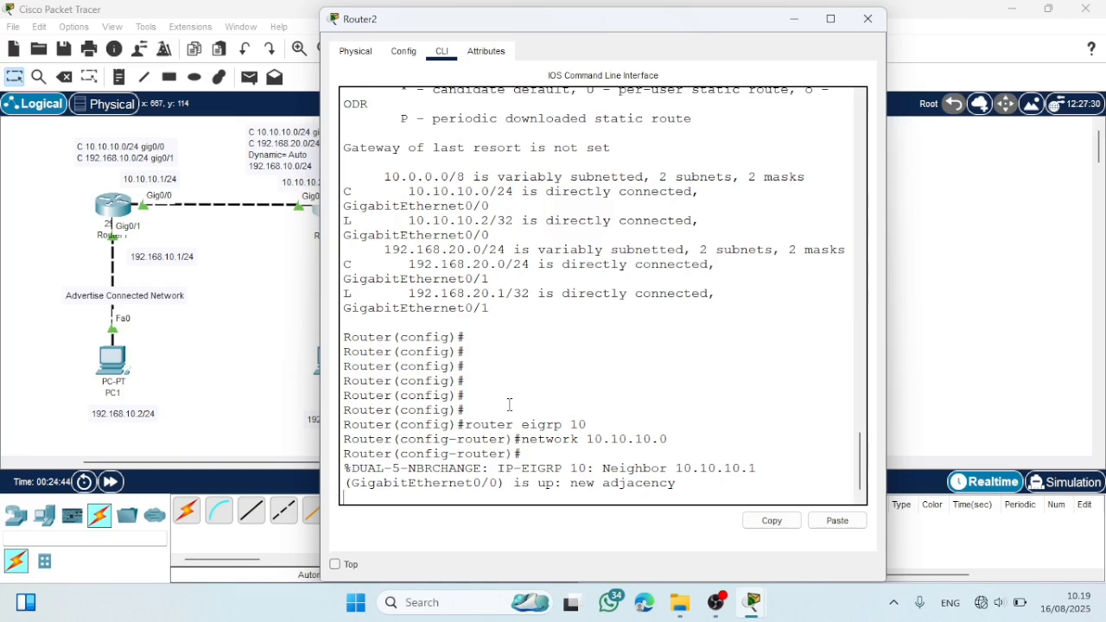
key(Return)
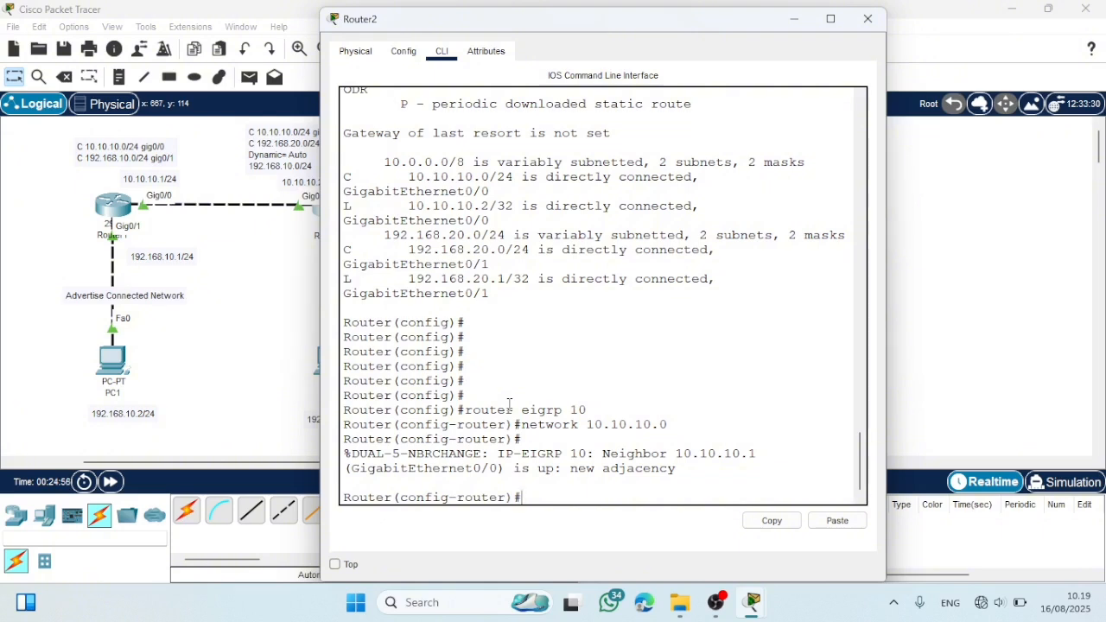
- Advertise the network 192.168.20.0 in Router2's EIGRP configuration and exit to global configuration mode
text(network 1)
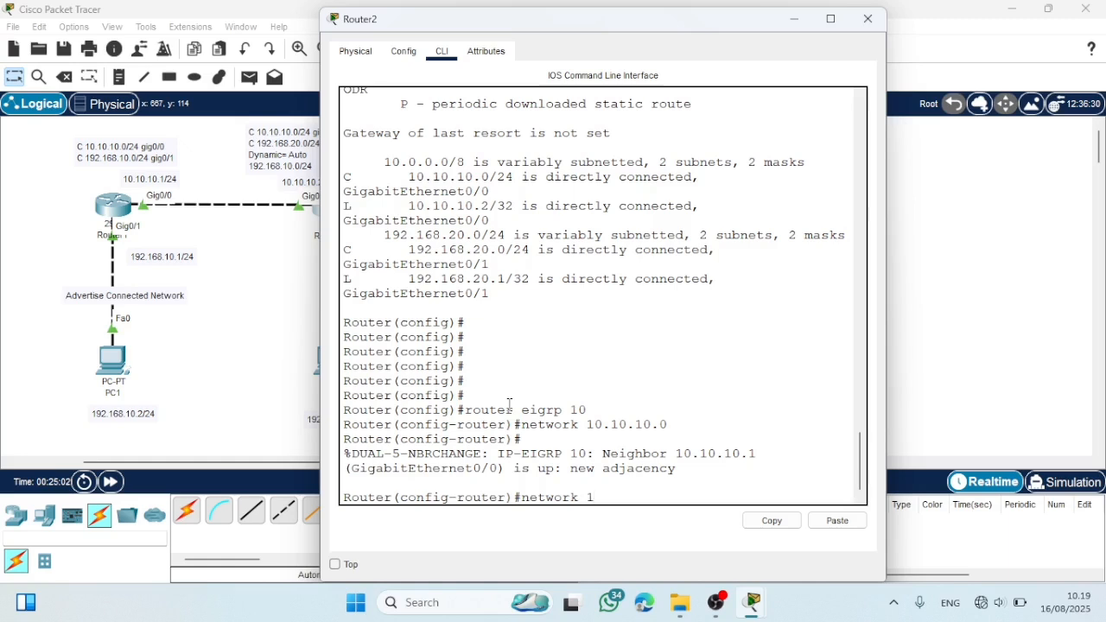
text(92.168.20.0)
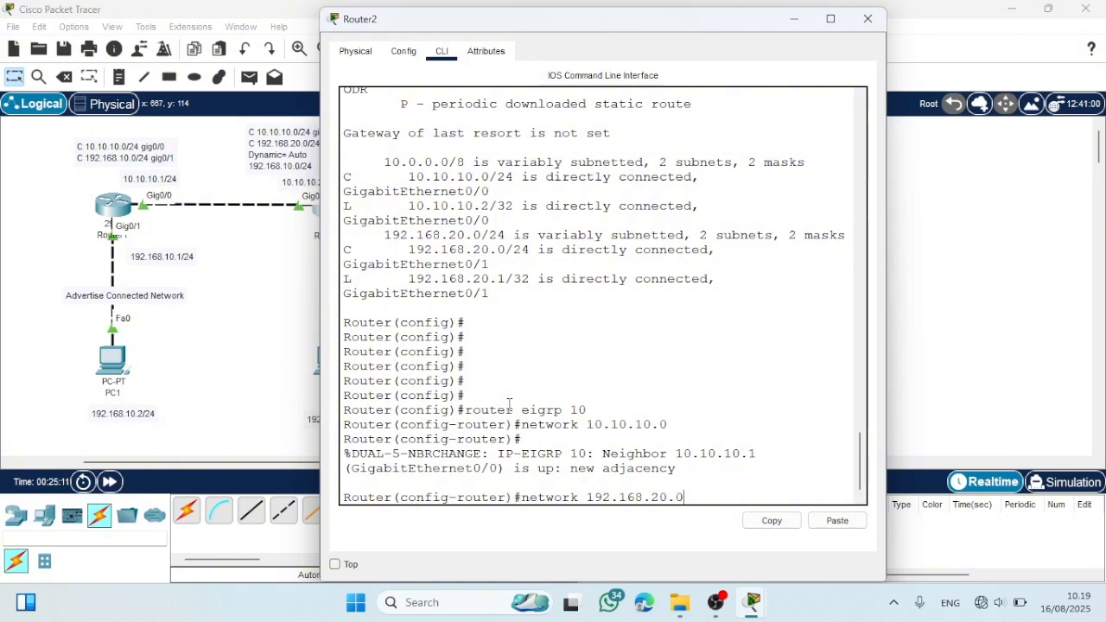
key(Return)
text(er(config-router)#e)
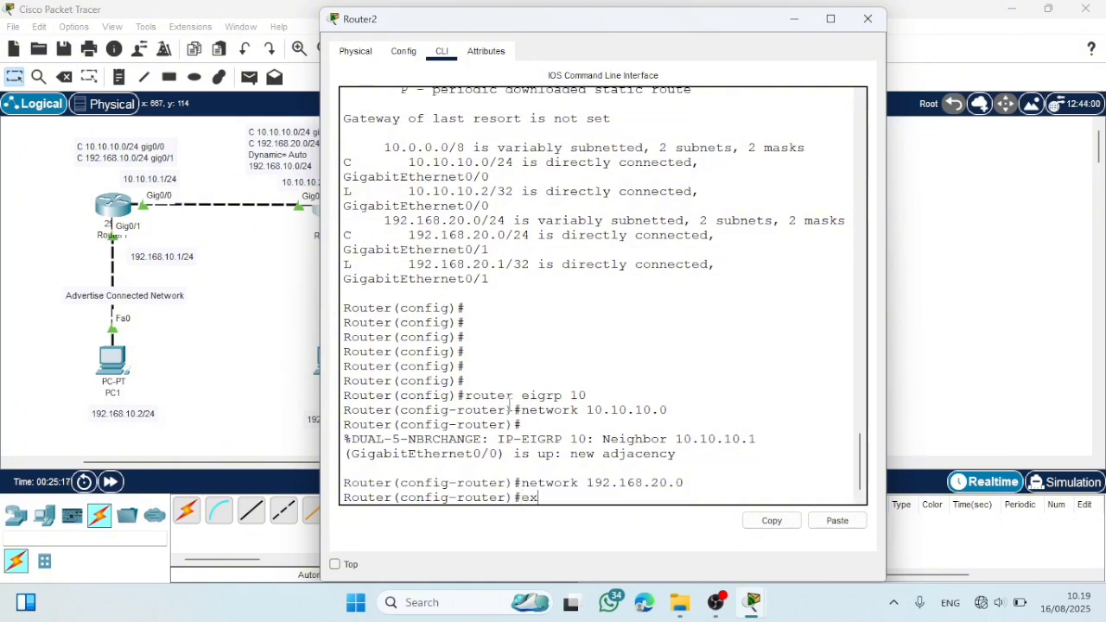
text(x)
key(Return)
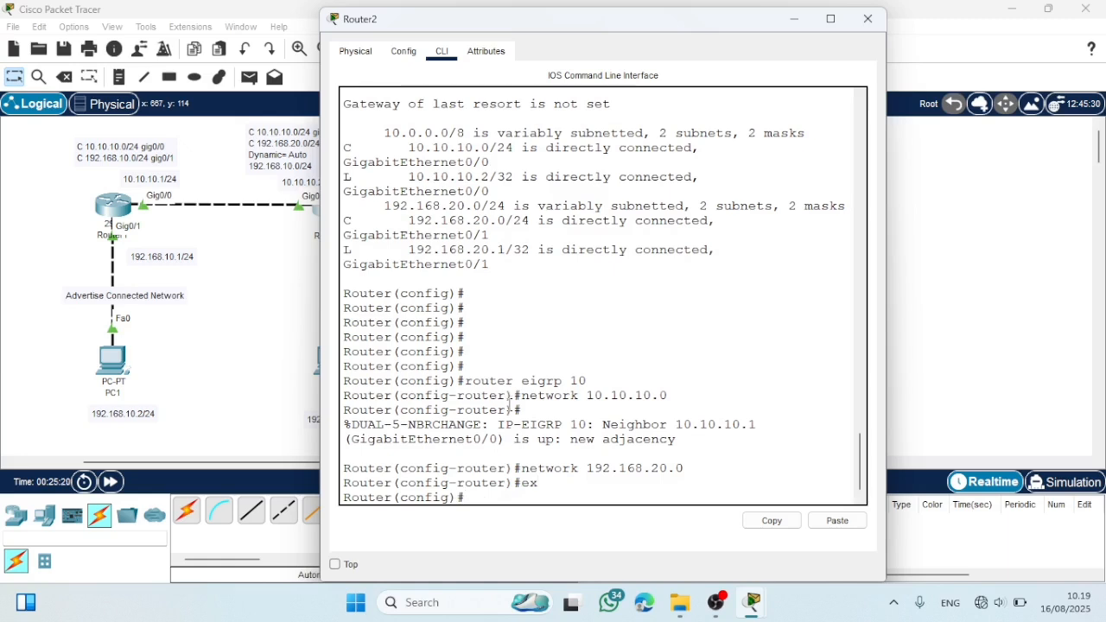
- Check Router2's routing table with "do show ip route" in a widened window, and close the router
key(Return)
text(do show ip)
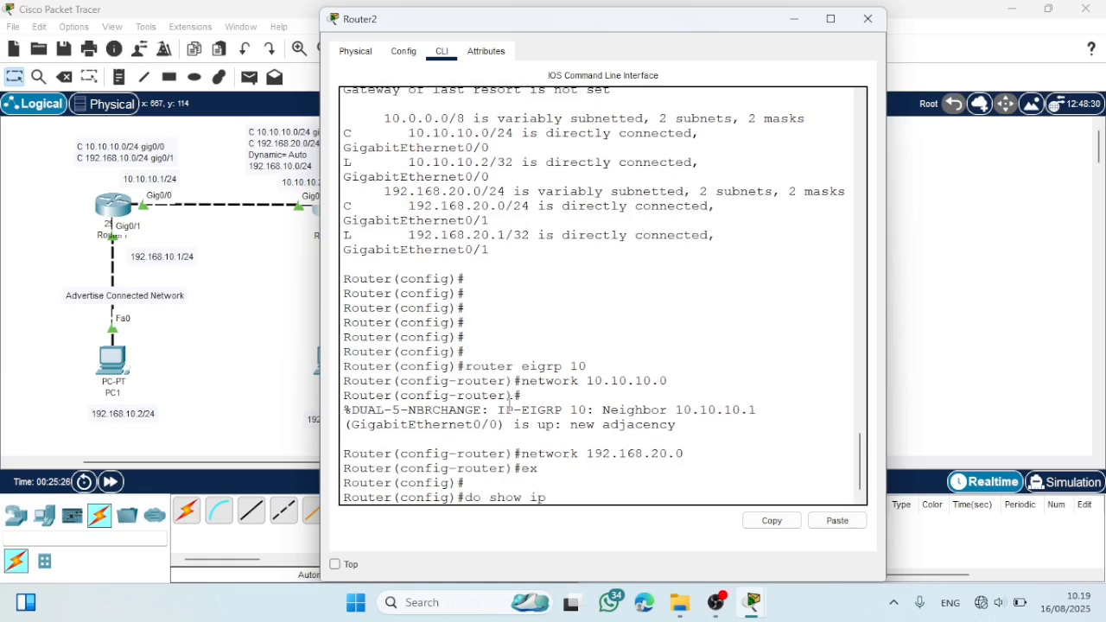
text( route)
key(Return)
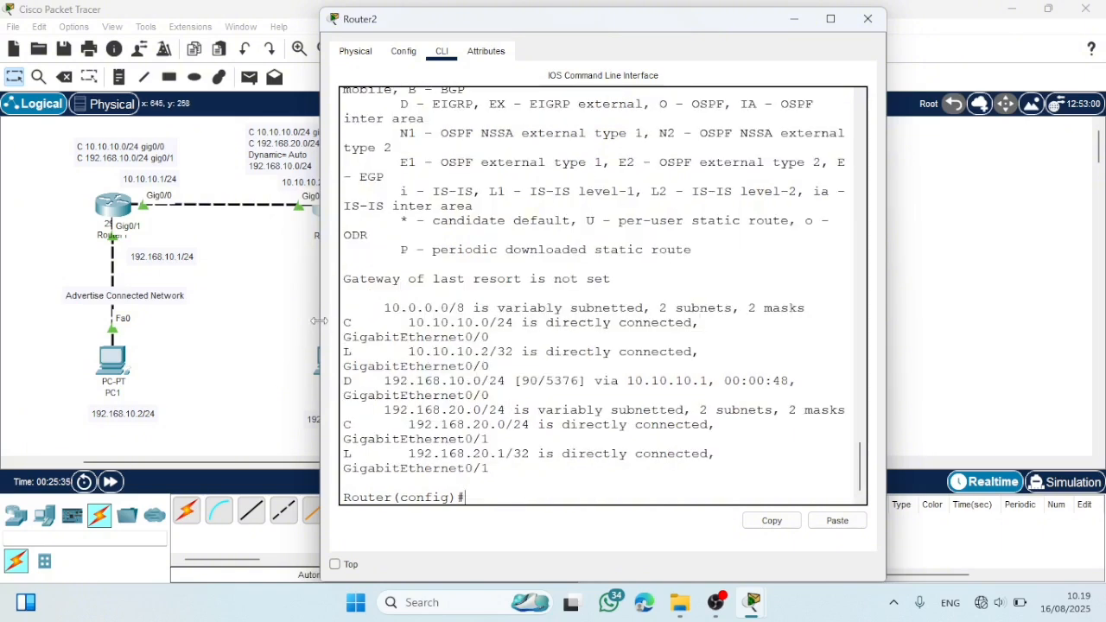
drag(319, 321, 225, 315)
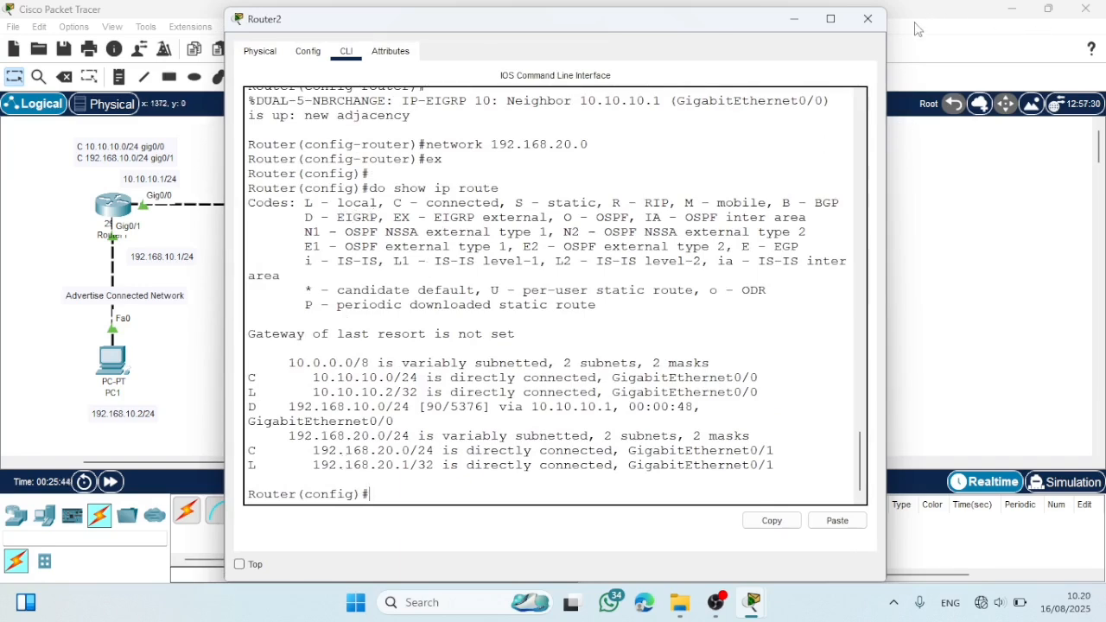
click(869, 19)
- Exit EIGRP configuration on Router1 and check its routing table with "do show ip route", closing the widened window when done
click(112, 205)
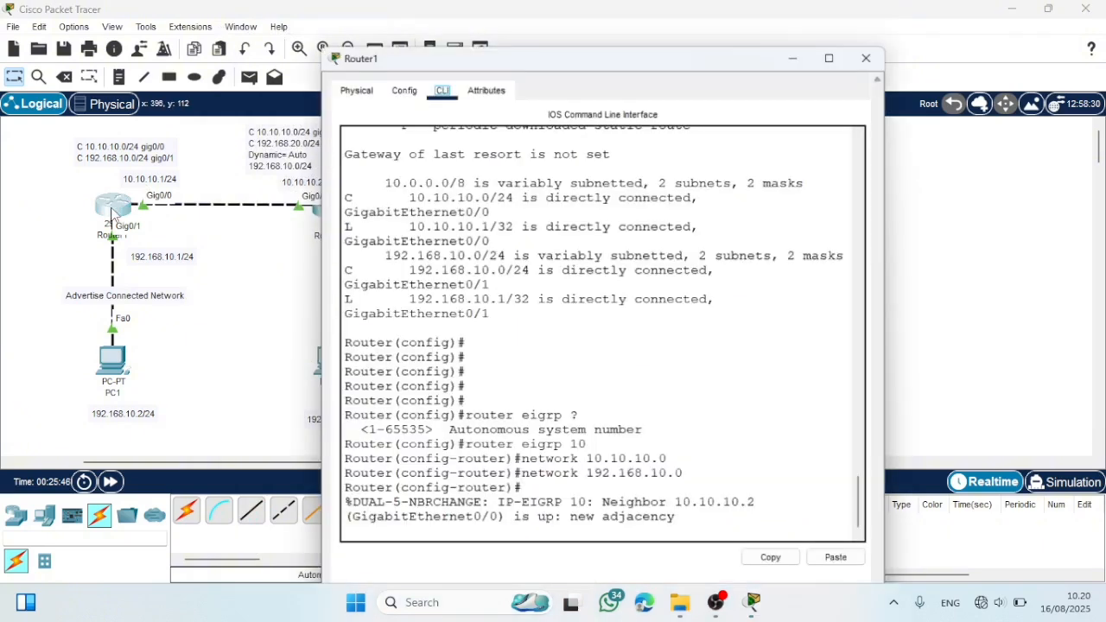
key(Return)
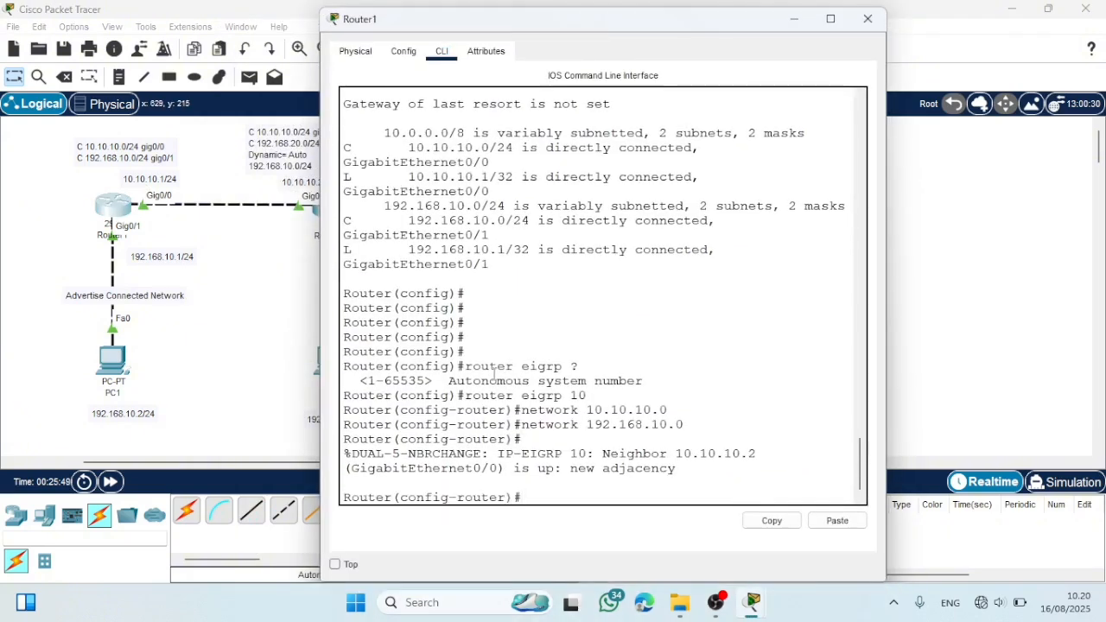
text(ex)
key(Return)
text(do d)
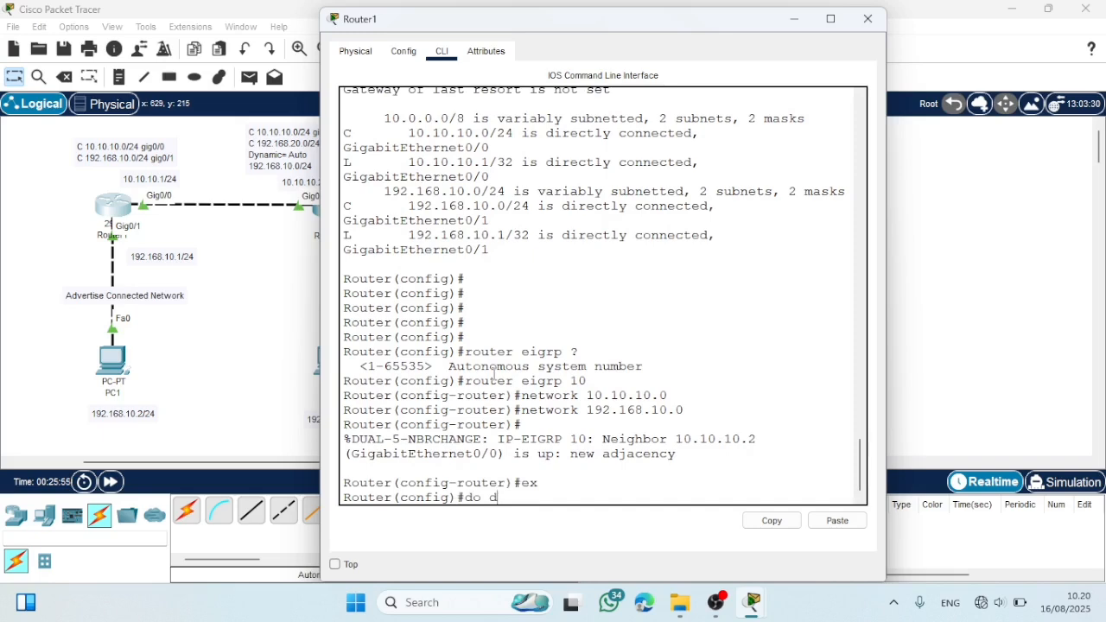
text(how ip route)
key(Return)
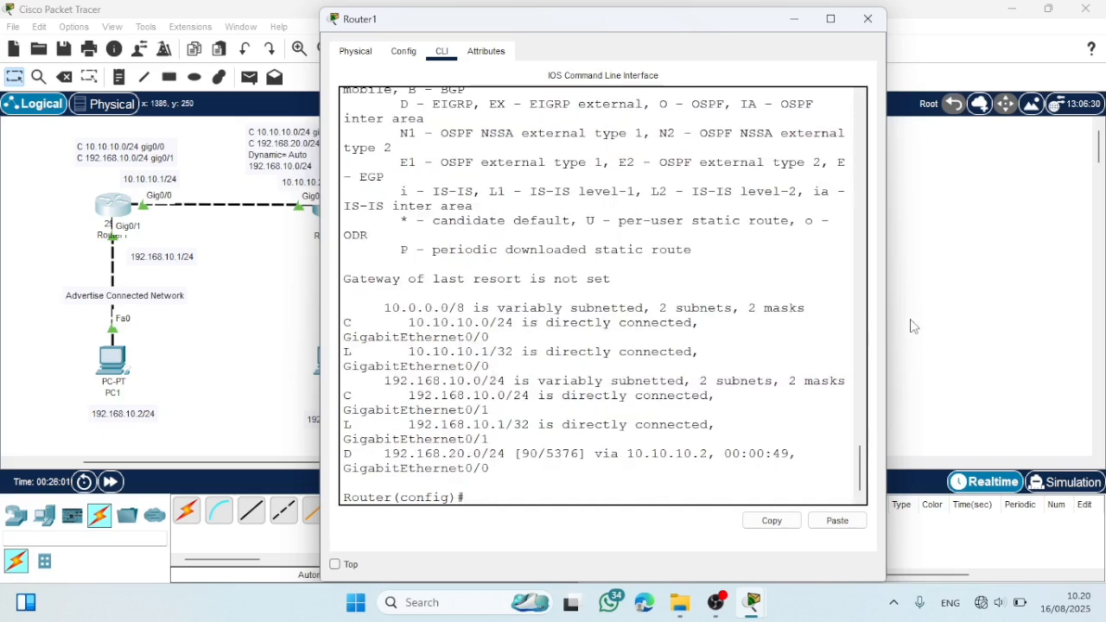
drag(885, 321, 931, 311)
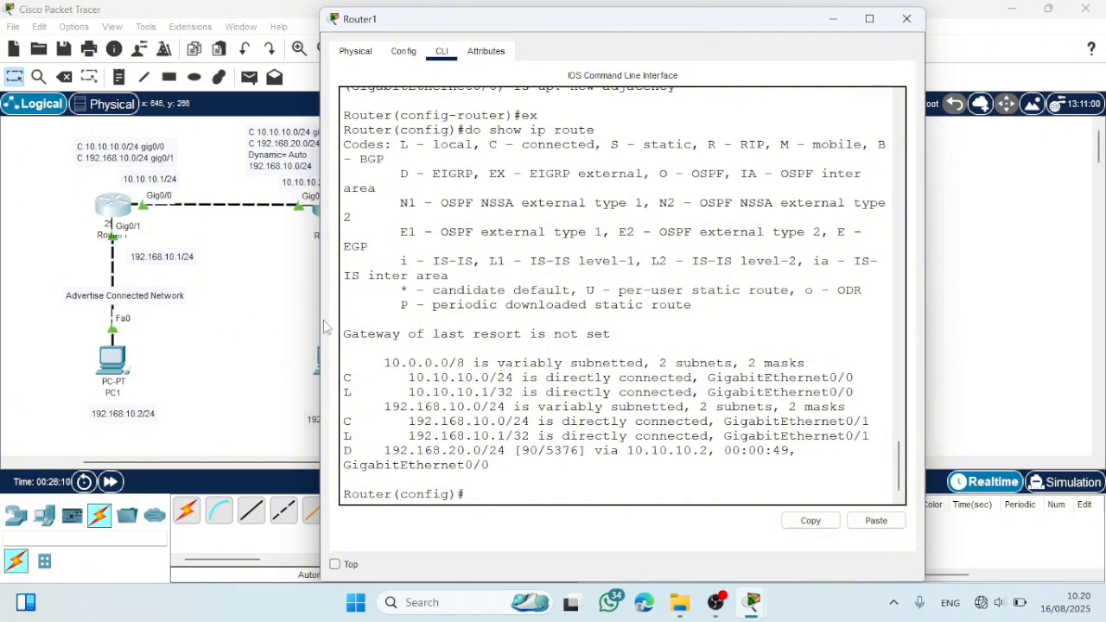
click(907, 19)
- Test connectivity by sending two simple PDUs from PC1 to PC2, and delete the PDU scenario after checking their status
click(250, 77)
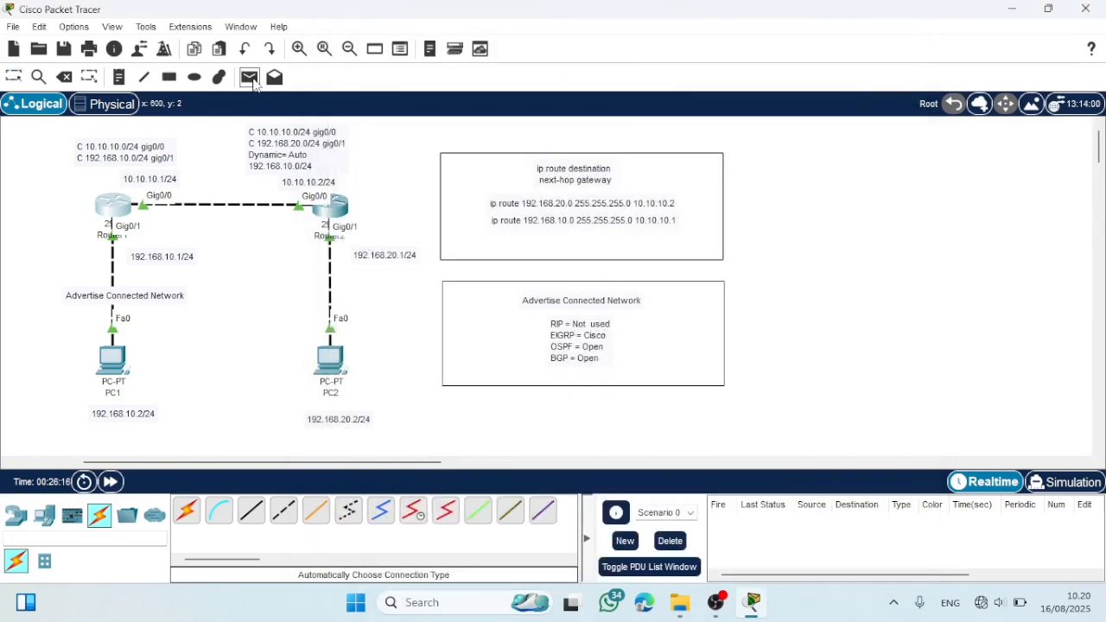
click(113, 359)
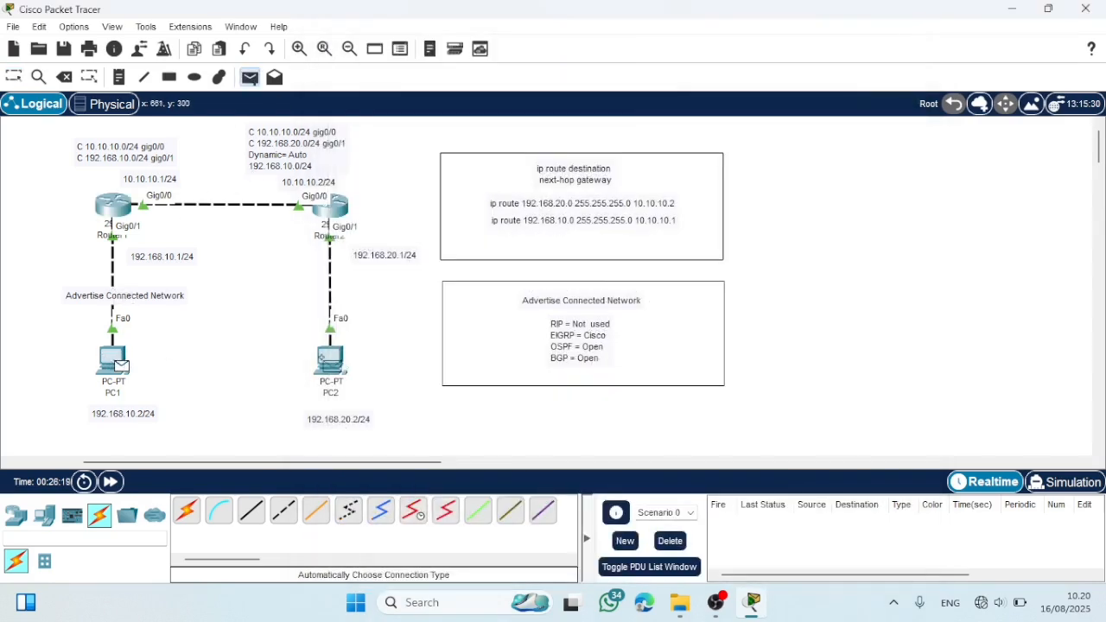
click(329, 361)
click(250, 78)
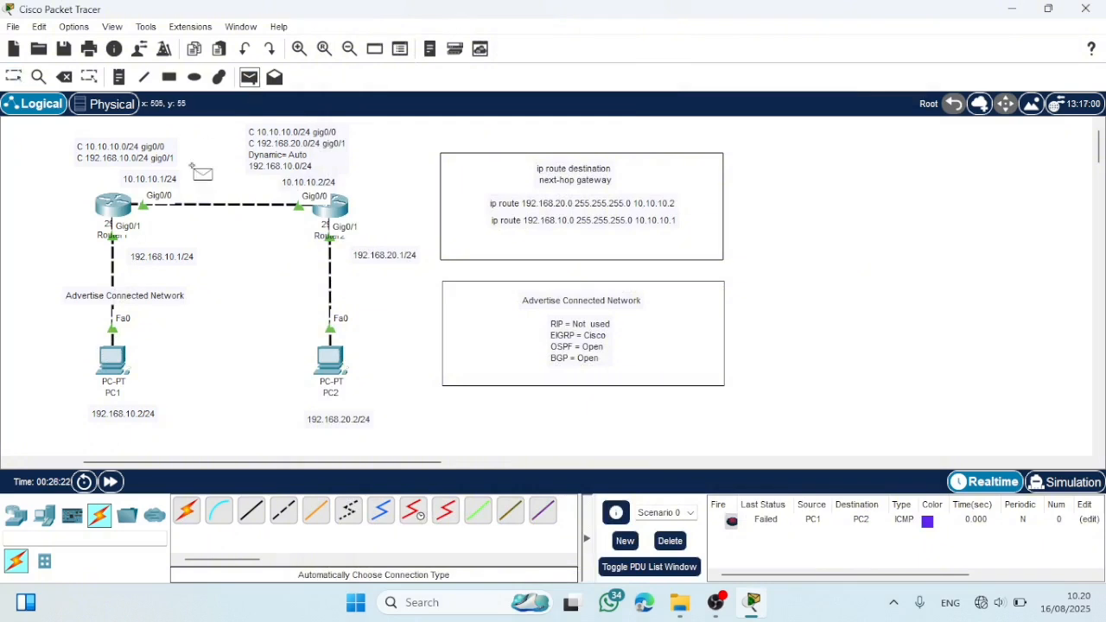
click(116, 367)
click(331, 365)
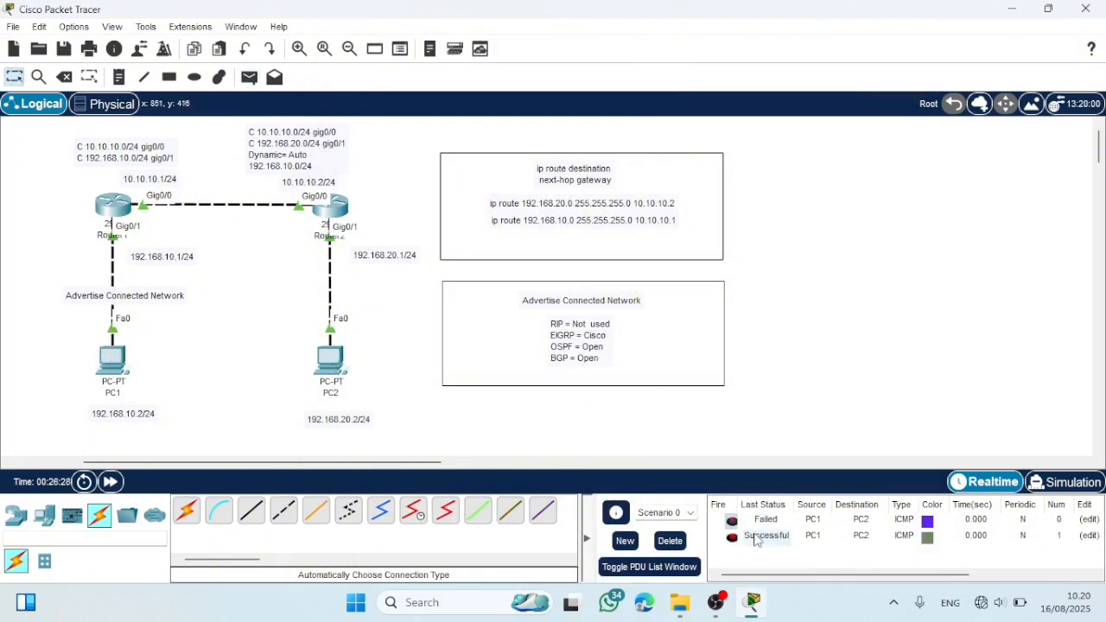
click(755, 537)
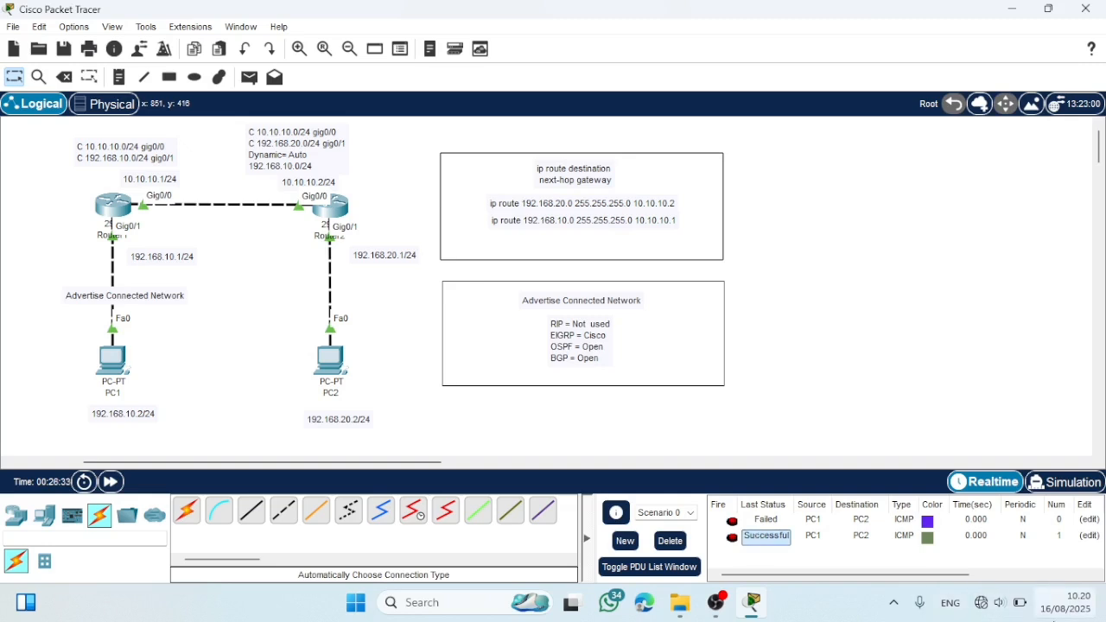
click(671, 543)
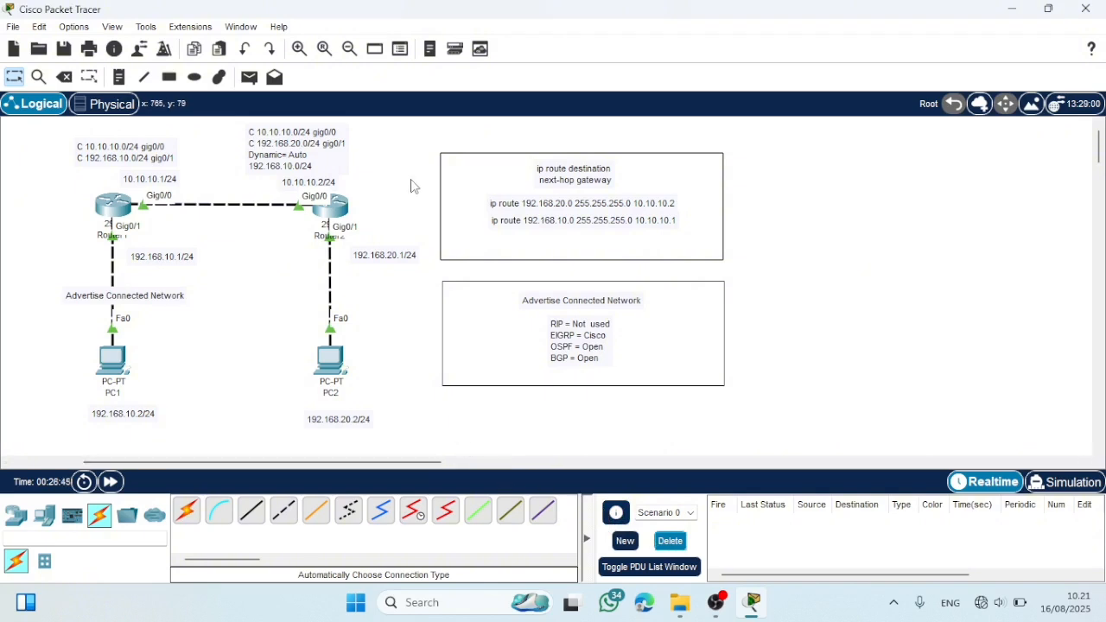
- Delete the static route and routing protocol notes together with their two rectangles, and return to the selection tool
drag(429, 151, 747, 397)
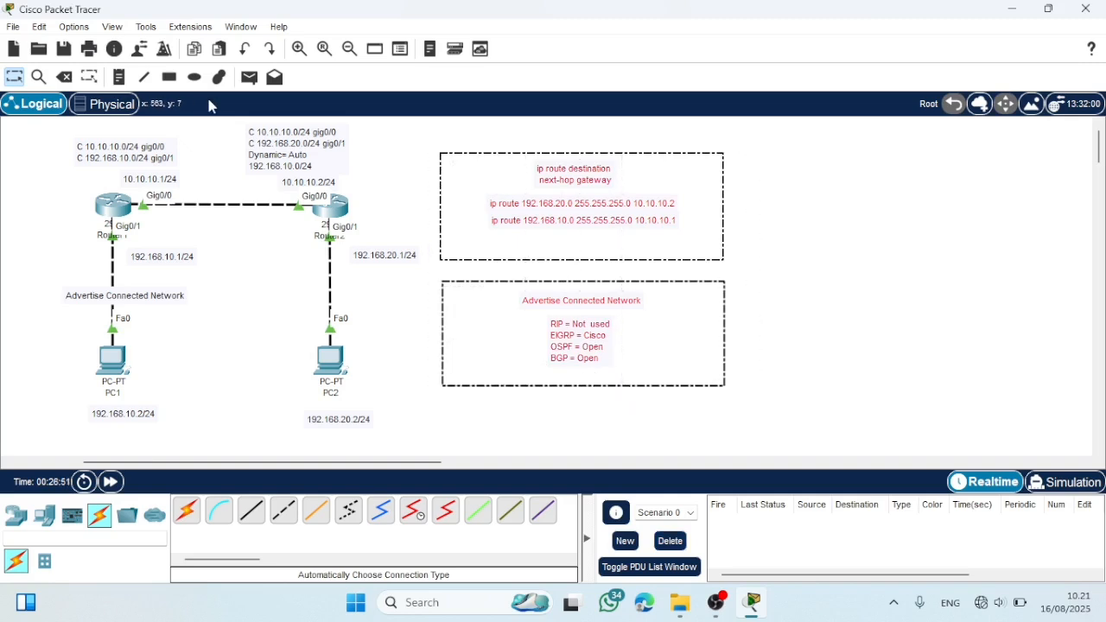
click(64, 77)
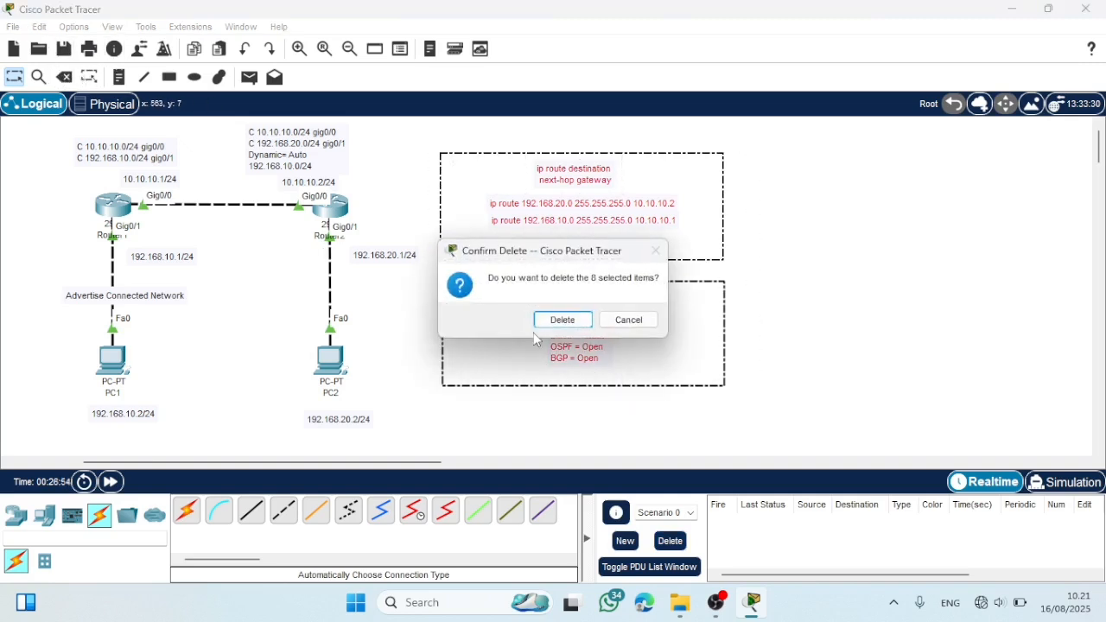
click(562, 319)
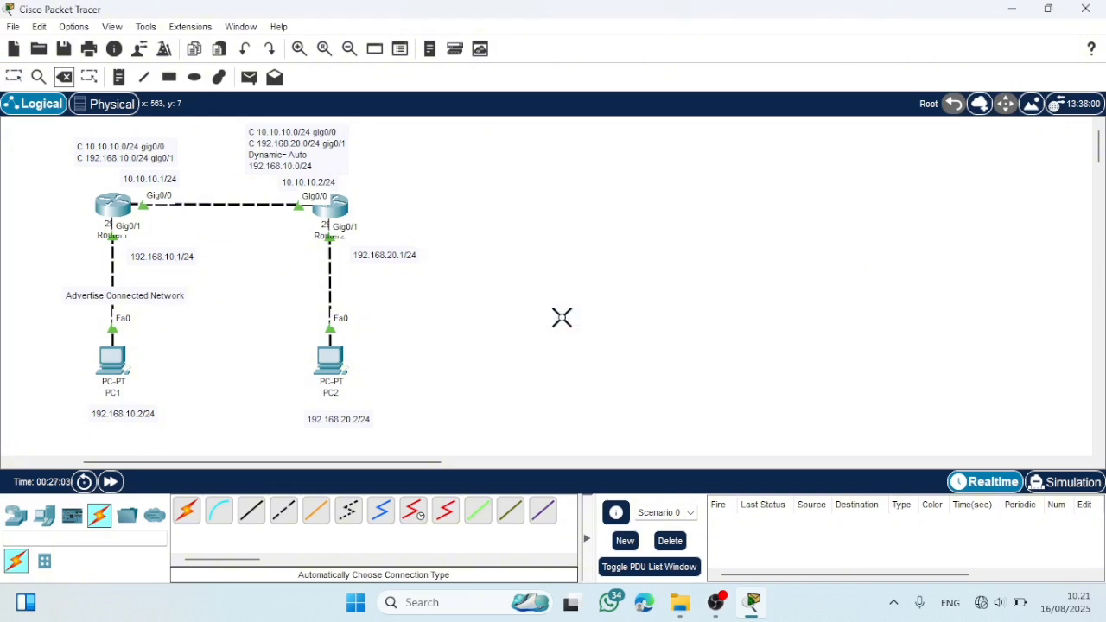
click(14, 77)
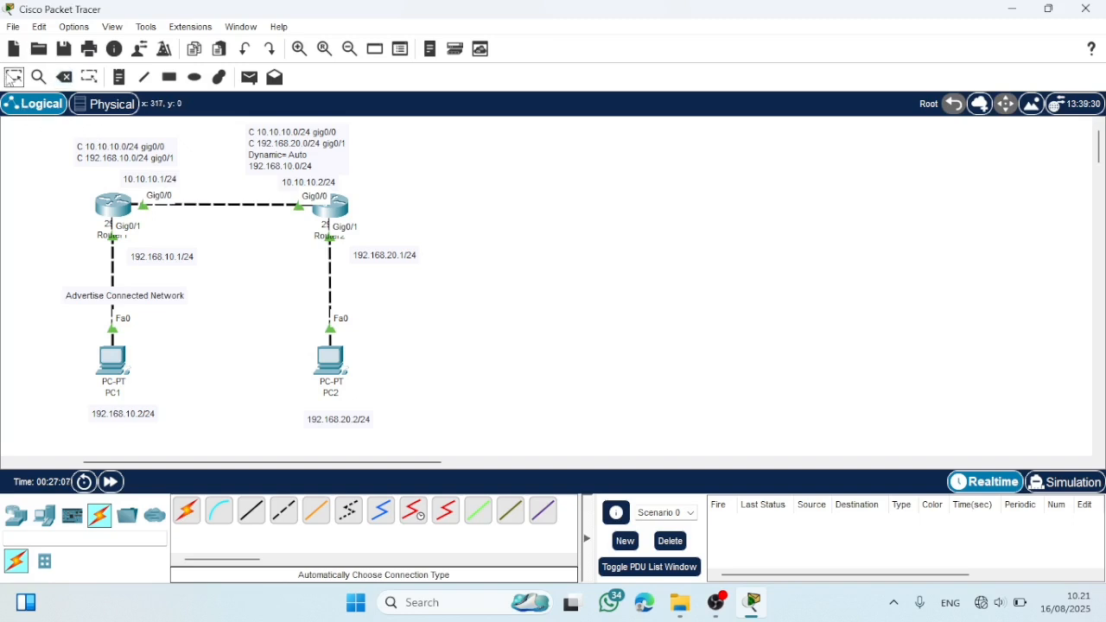
- Place a 2911 router on the open canvas beside Router2, keeping its default name, and place a PC below it
click(17, 516)
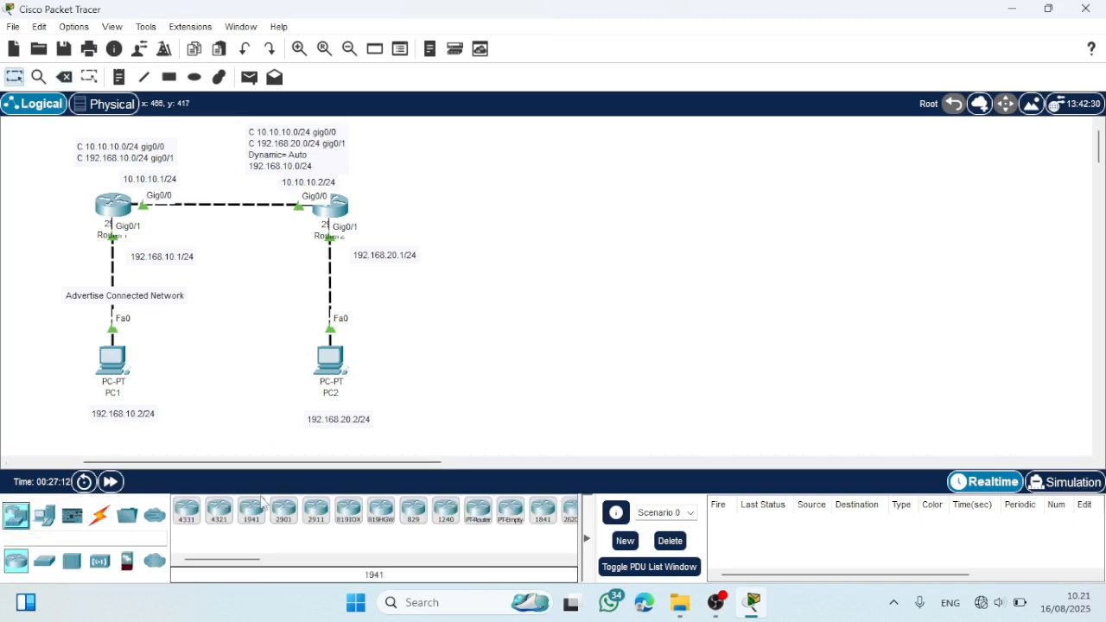
click(316, 510)
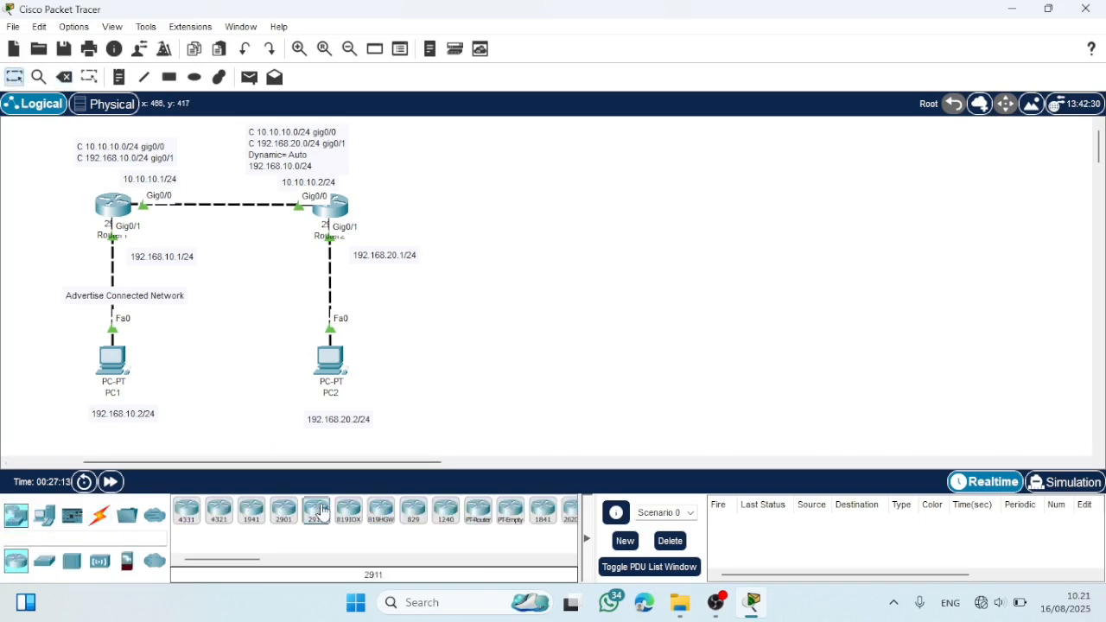
click(553, 210)
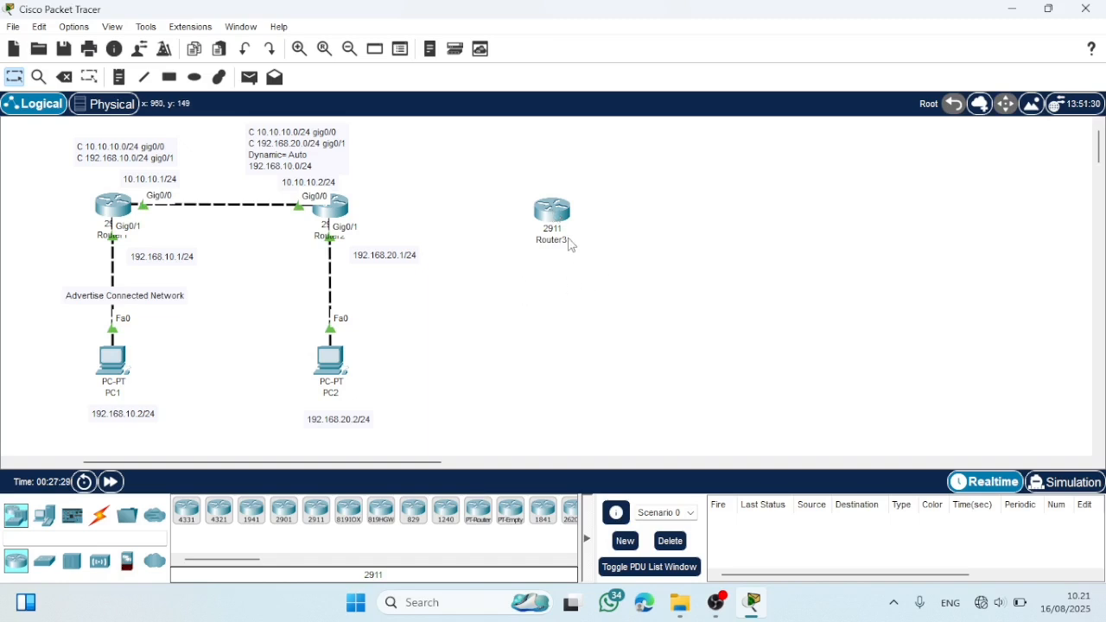
click(569, 240)
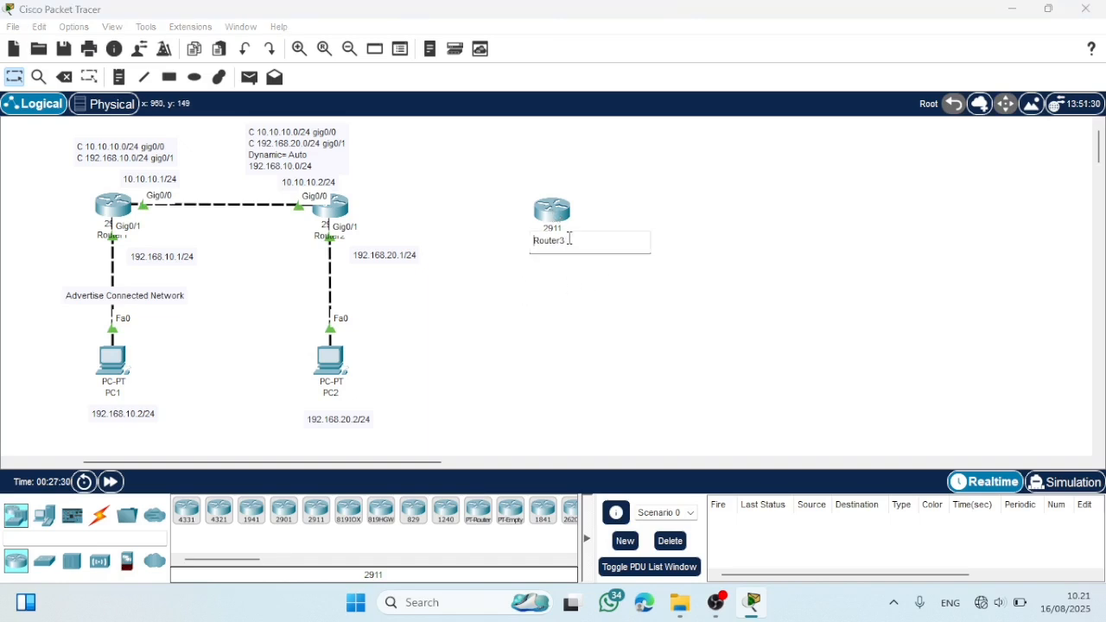
click(484, 378)
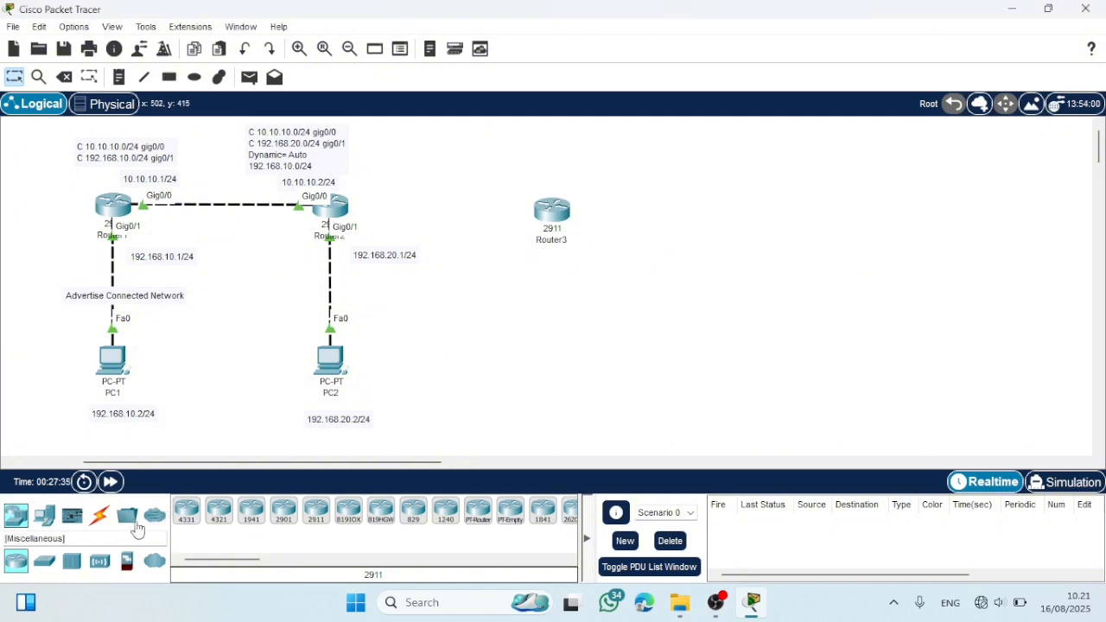
click(44, 515)
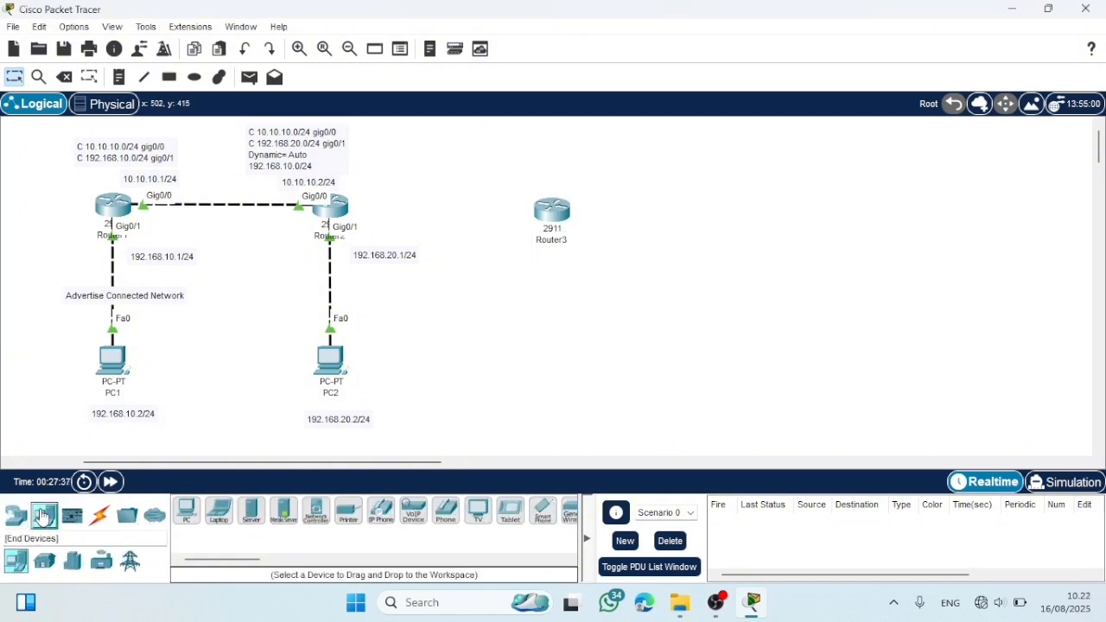
click(187, 512)
click(562, 373)
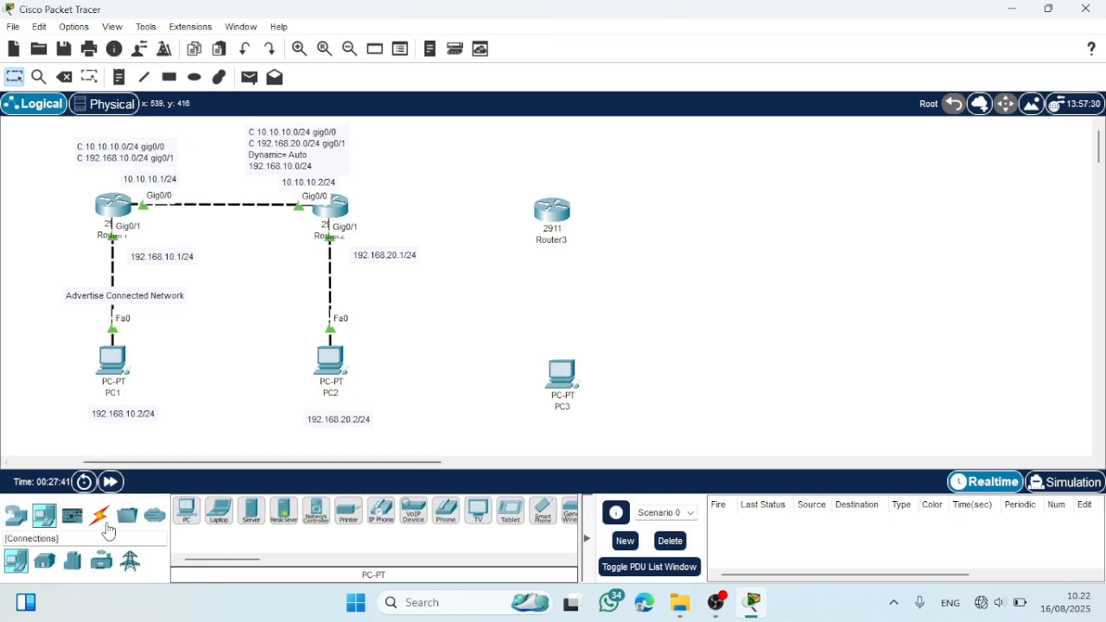
- Cable Router3 to Router2 and to PC3 with automatically chosen connections, and align PC3 directly under Router3
click(99, 516)
click(187, 511)
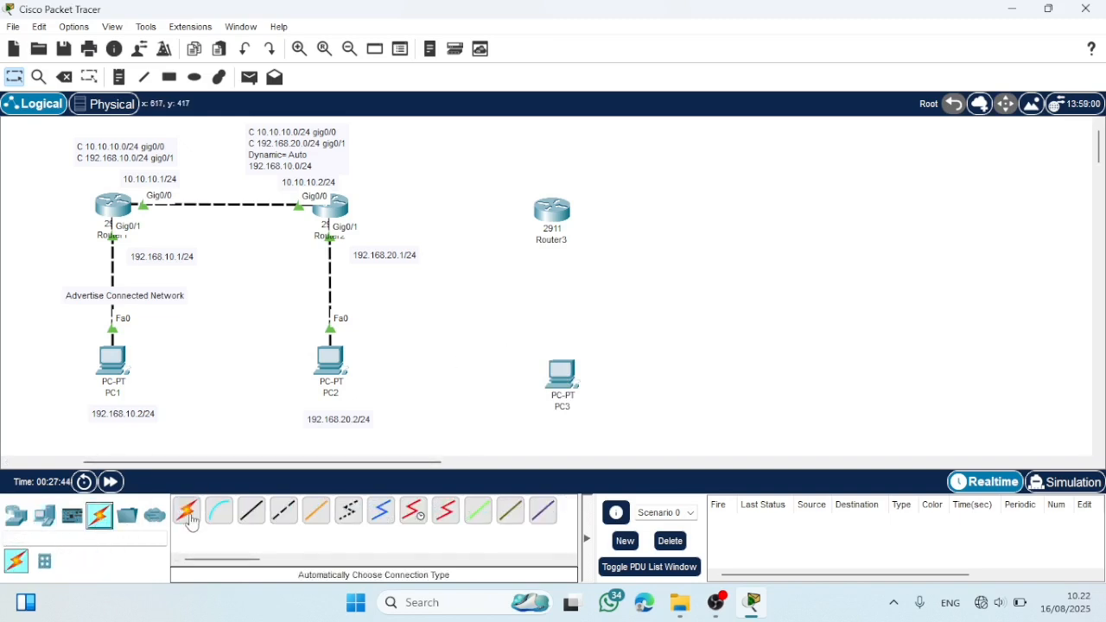
click(553, 210)
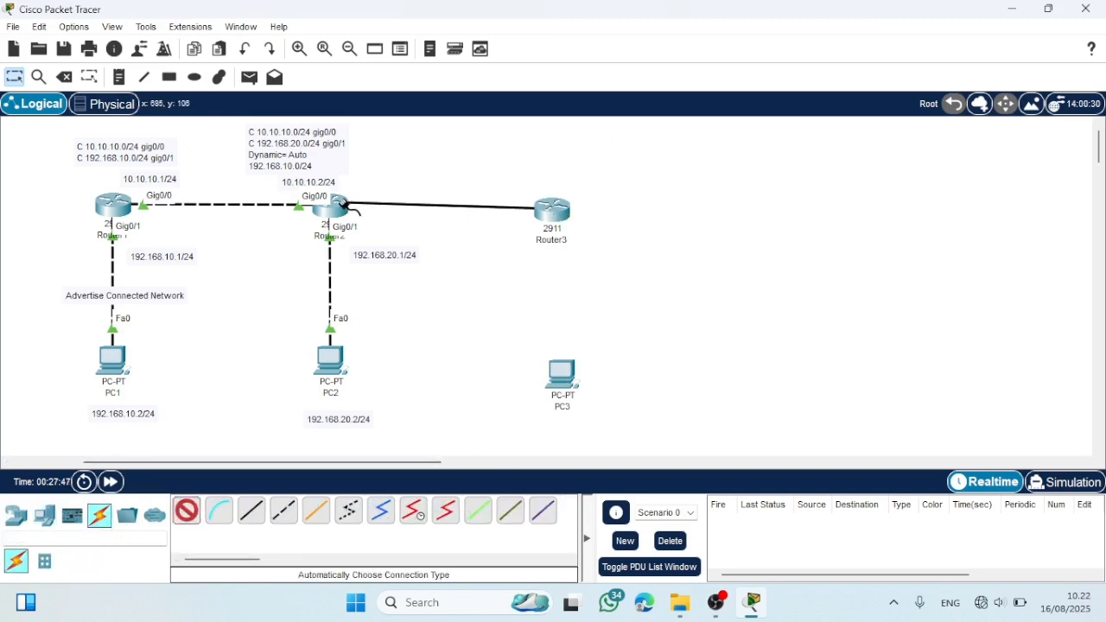
click(335, 207)
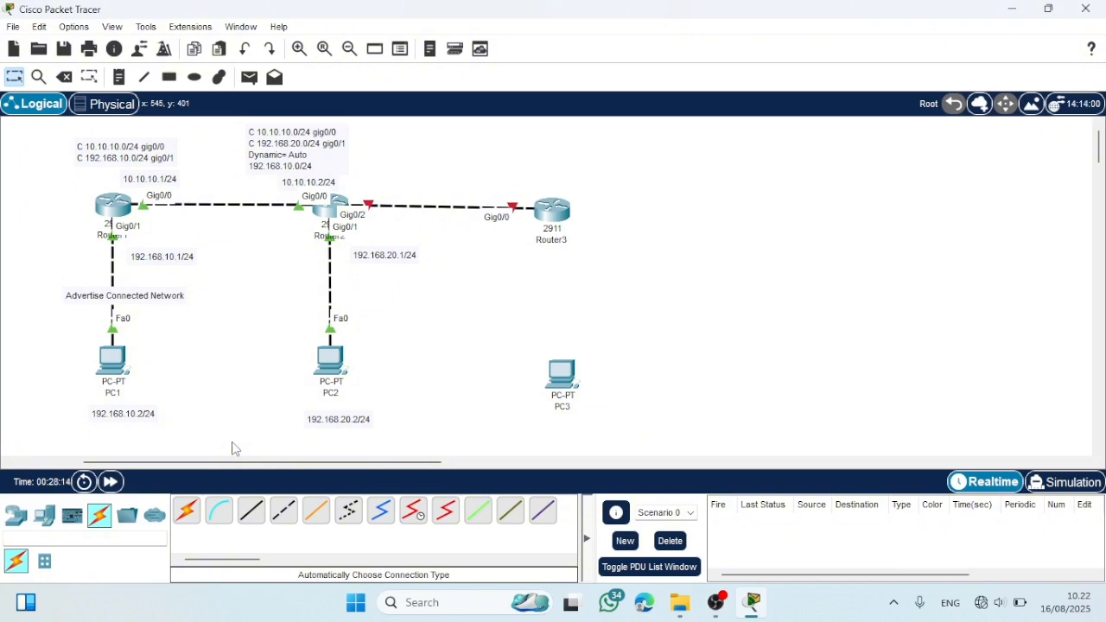
click(187, 513)
click(552, 210)
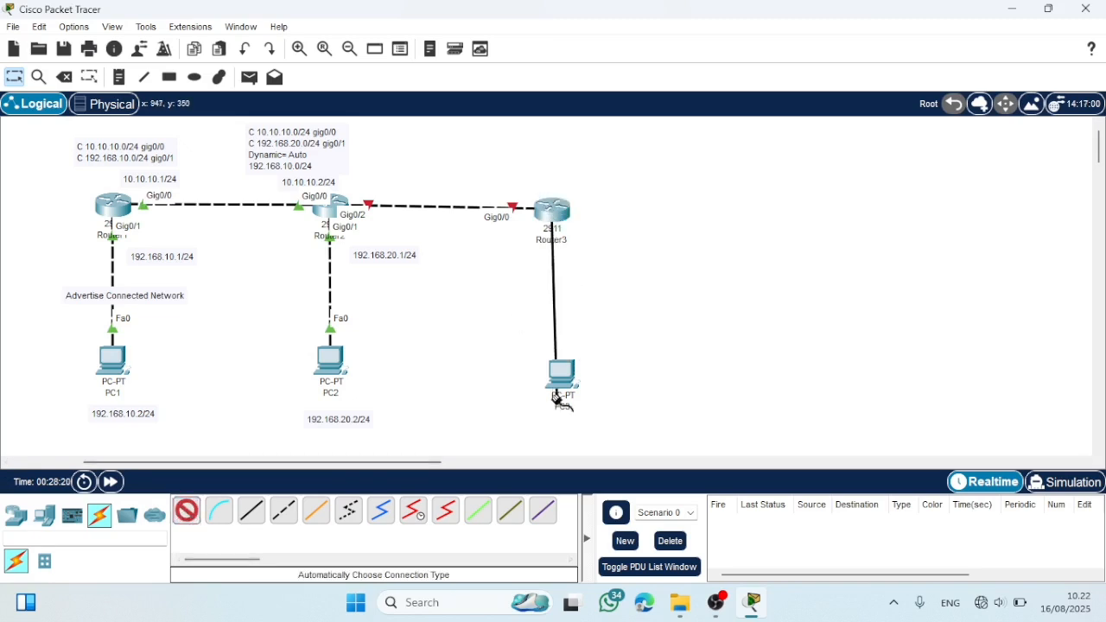
click(563, 375)
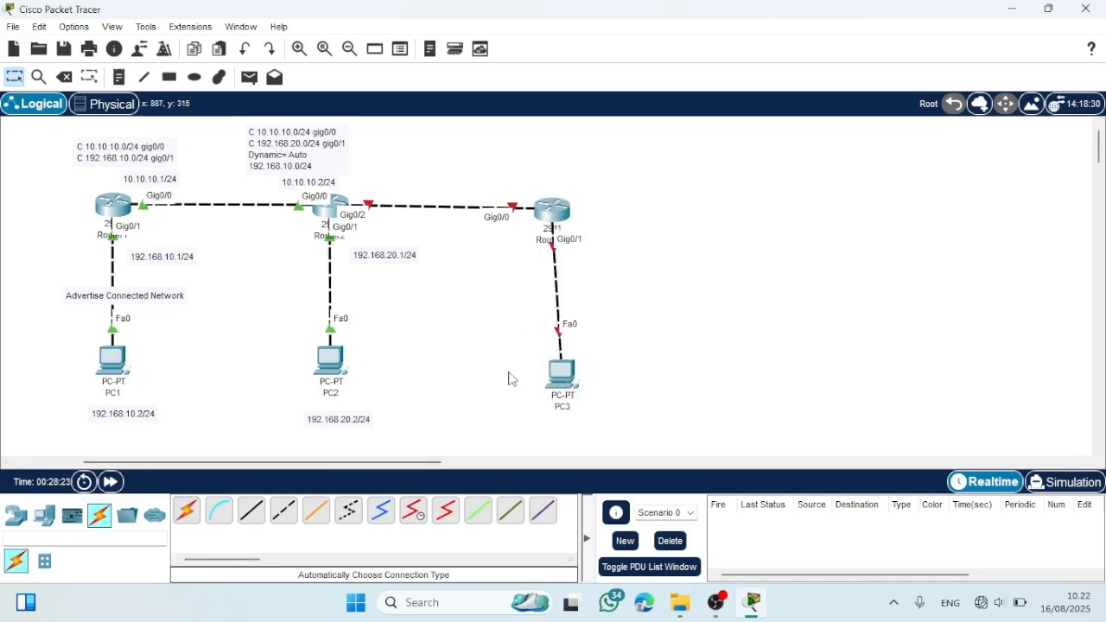
drag(569, 363, 558, 363)
- Add the note 192.168.30.2/24 below PC3 and the note 192.168.30.1/24 beside Router3's Gig0/1 port
click(119, 77)
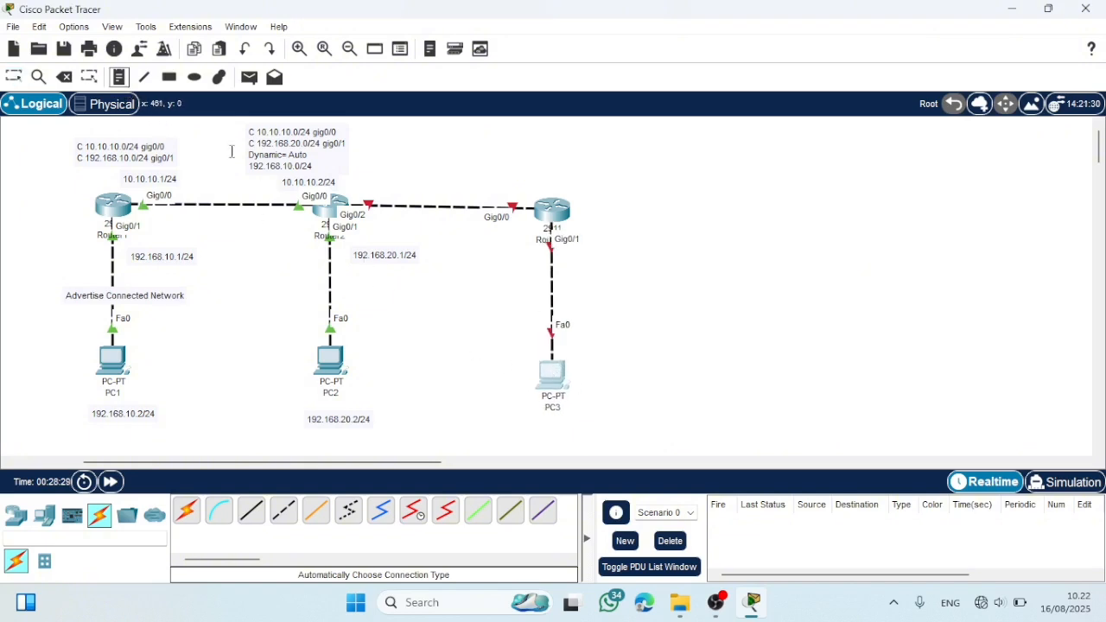
click(527, 432)
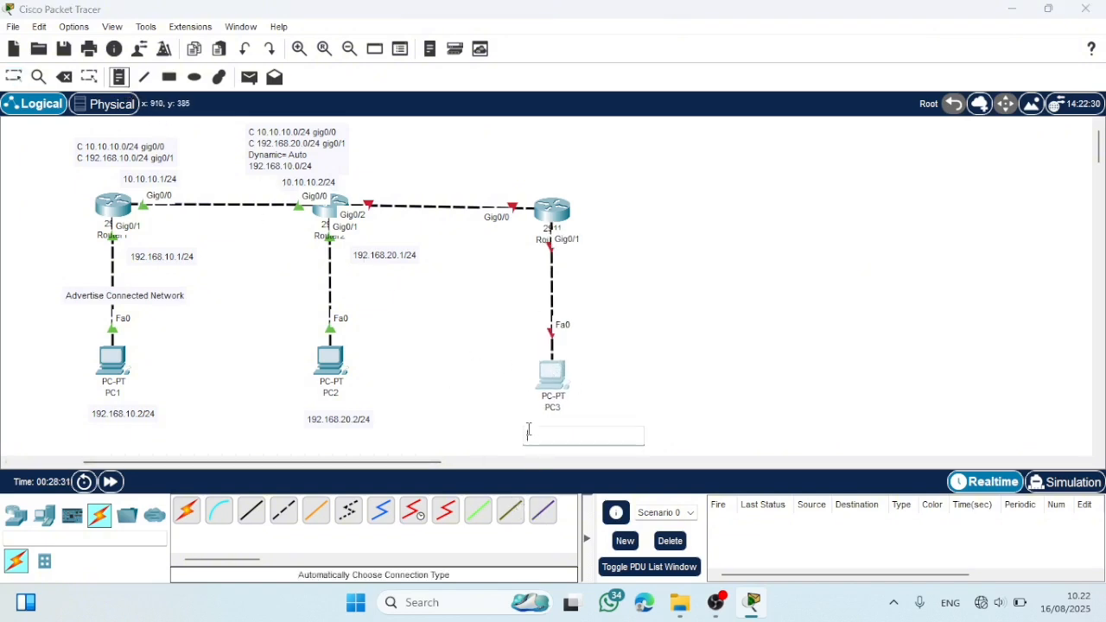
text(192.169)
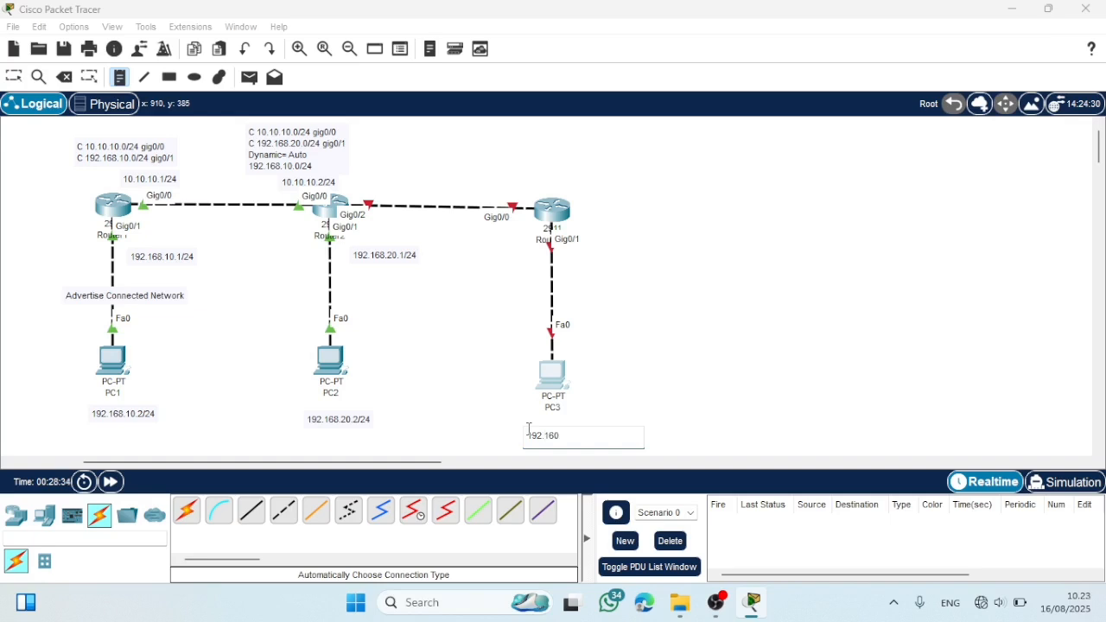
key(BackSpace)
text(2/24)
click(571, 266)
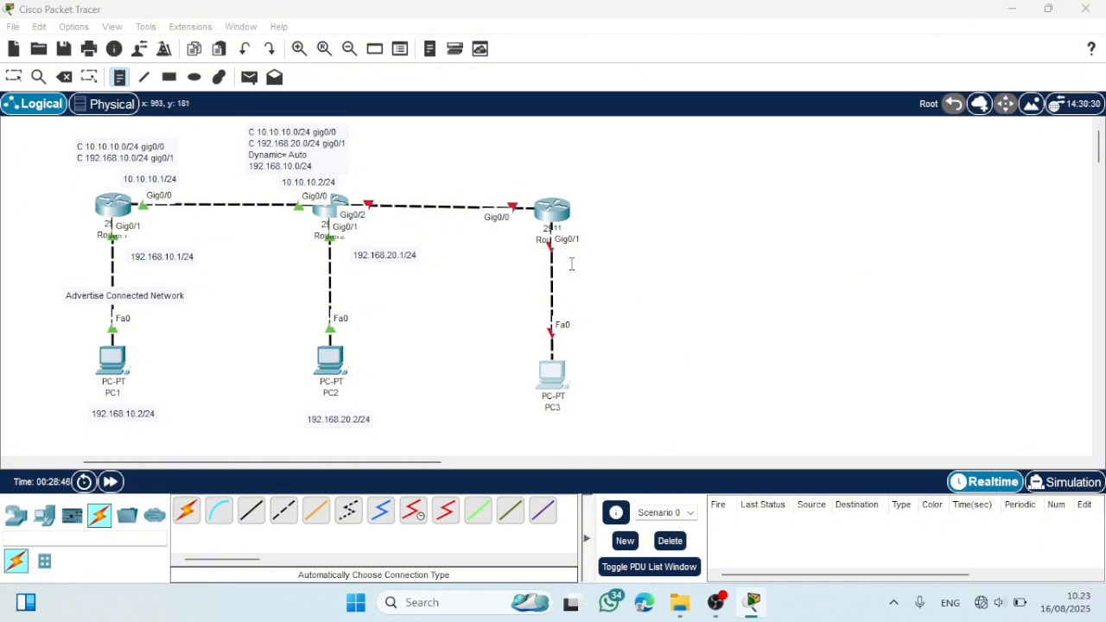
text(192.168)
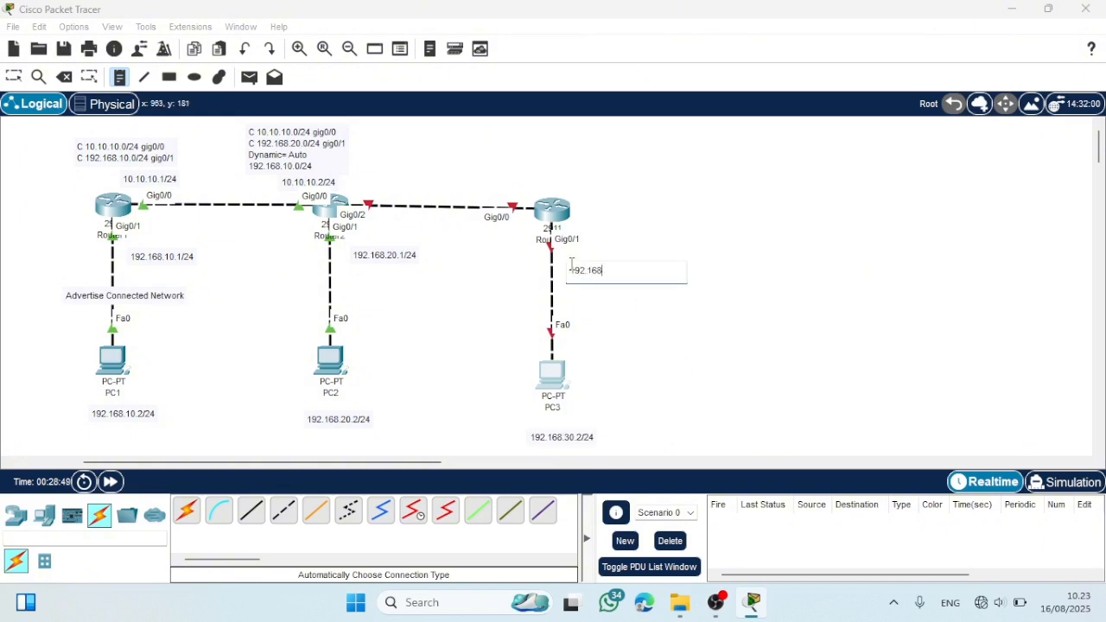
text(.30.1/24)
- Add the note 20.20.20.2/24 above Router3's Gig0/0 end of the router link
click(477, 190)
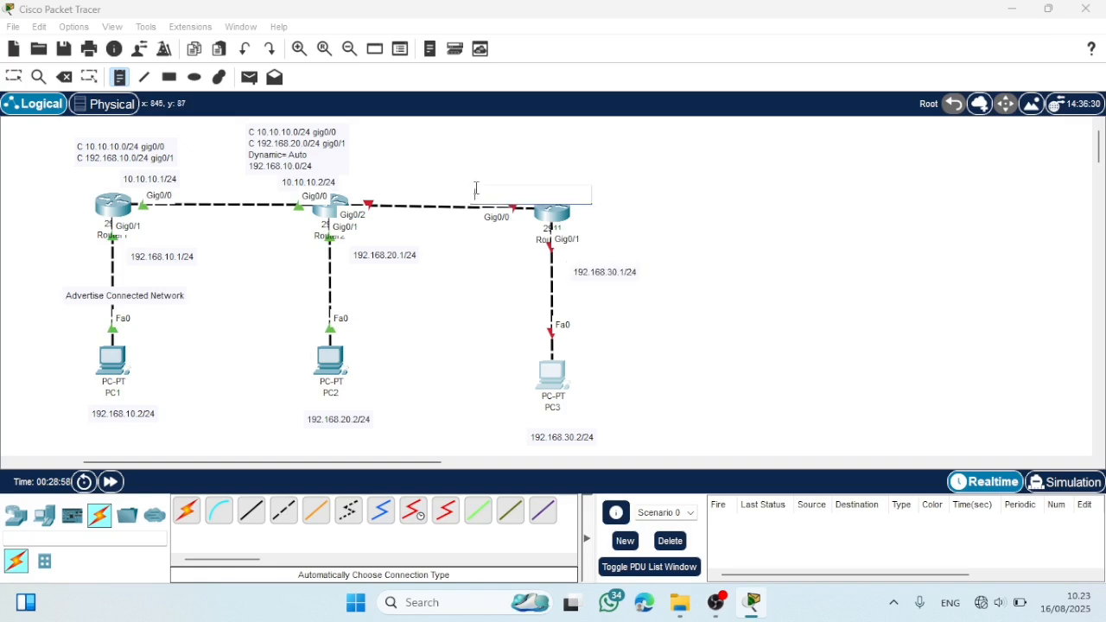
text(202.20)
key(BackSpace)
key(BackSpace)
key(BackSpace)
key(BackSpace)
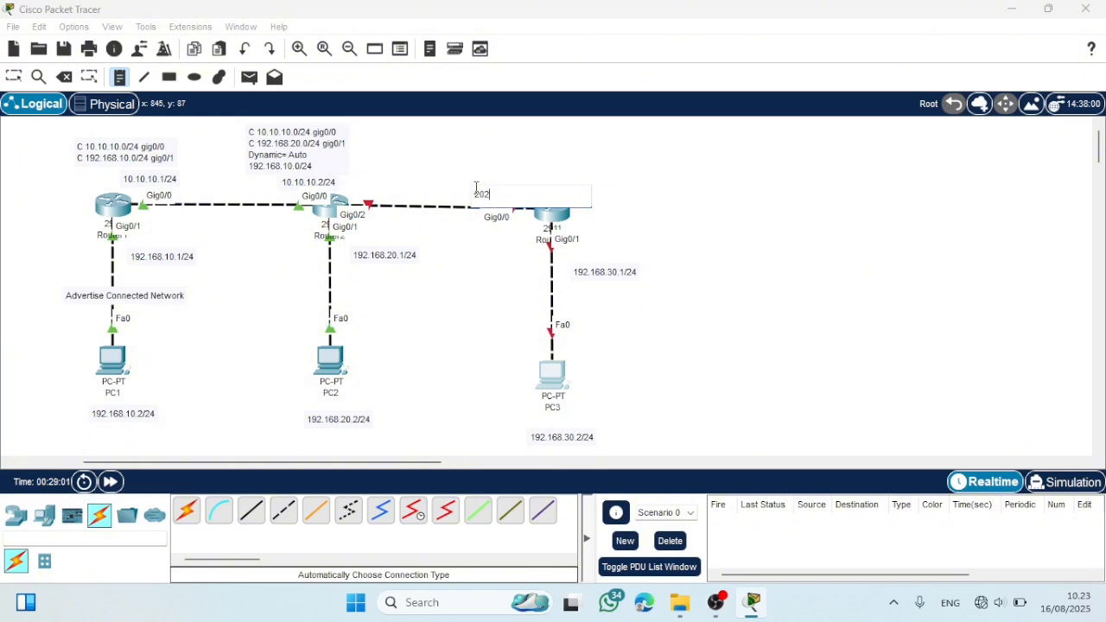
text(.20.20.2/24)
- Add the note 20.20.20.1/24 above Router2's Gig0/2 end of the link to Router3
click(373, 189)
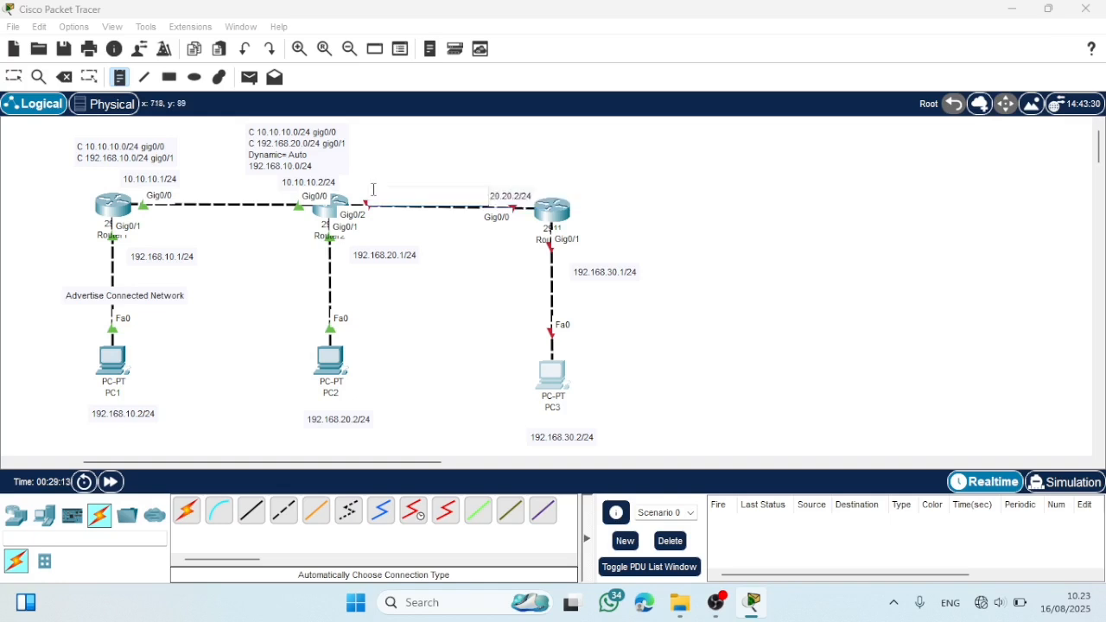
text(20.20.20.)
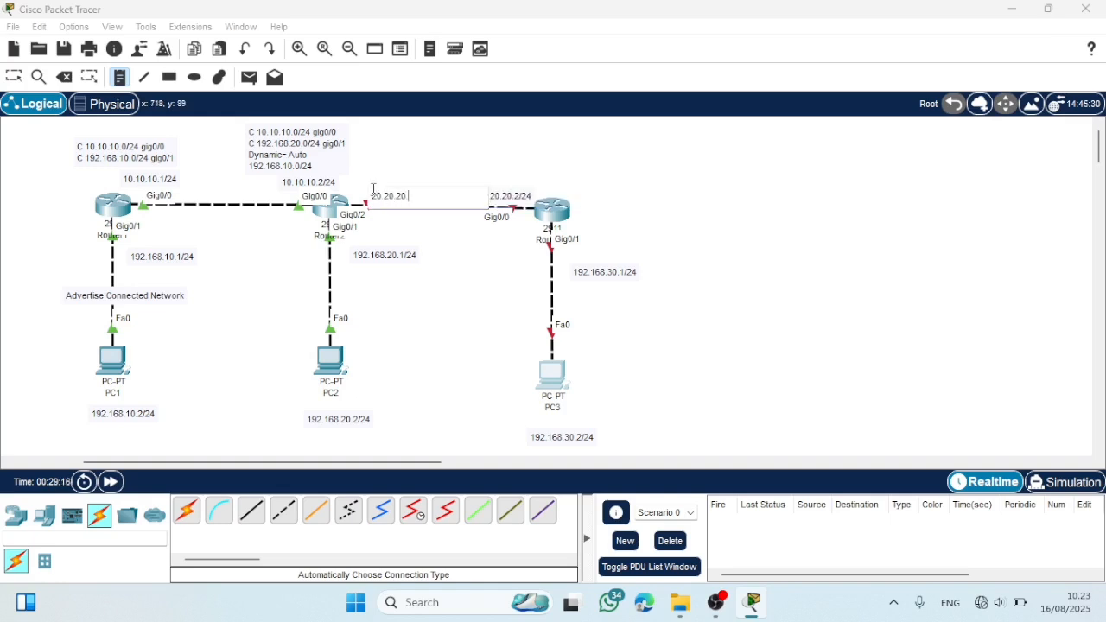
text(1/24)
- Reposition the 20.20.20.1/24, 10.10.10.2/24, 20.20.20.2/24 and 192.168.30.1/24 notes clear of the links and close to their ports
click(13, 75)
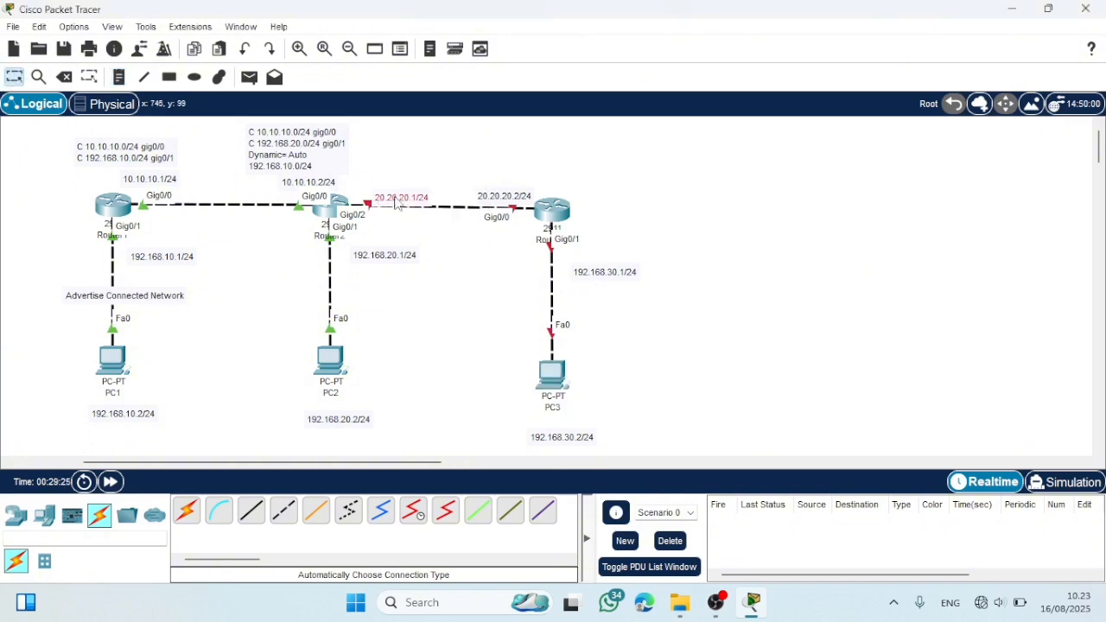
drag(385, 197, 375, 189)
drag(288, 188, 279, 186)
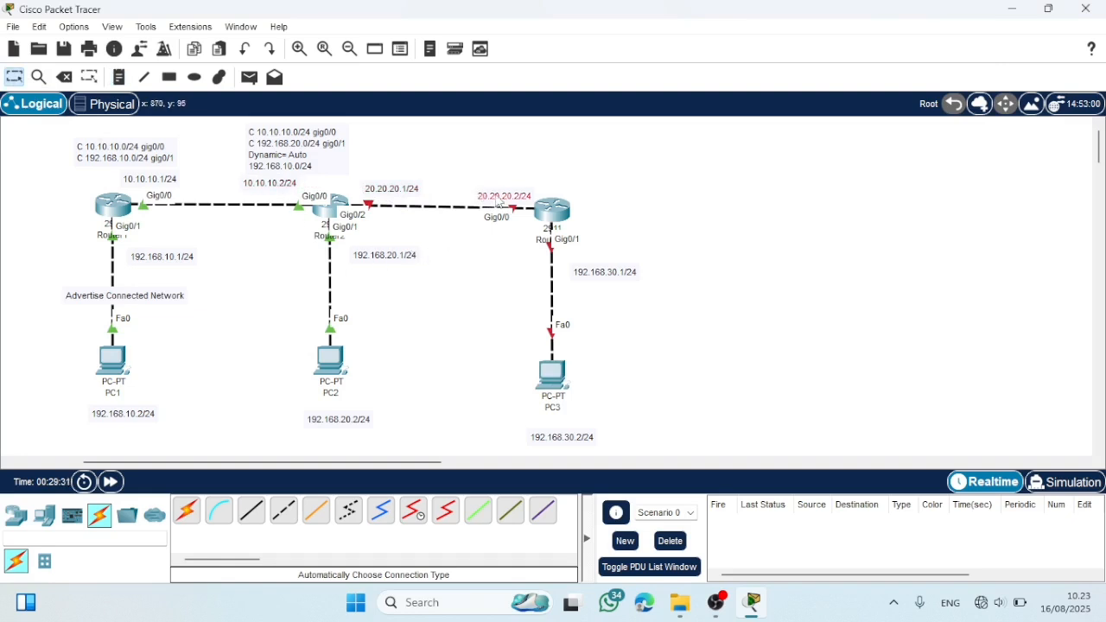
drag(498, 201, 499, 192)
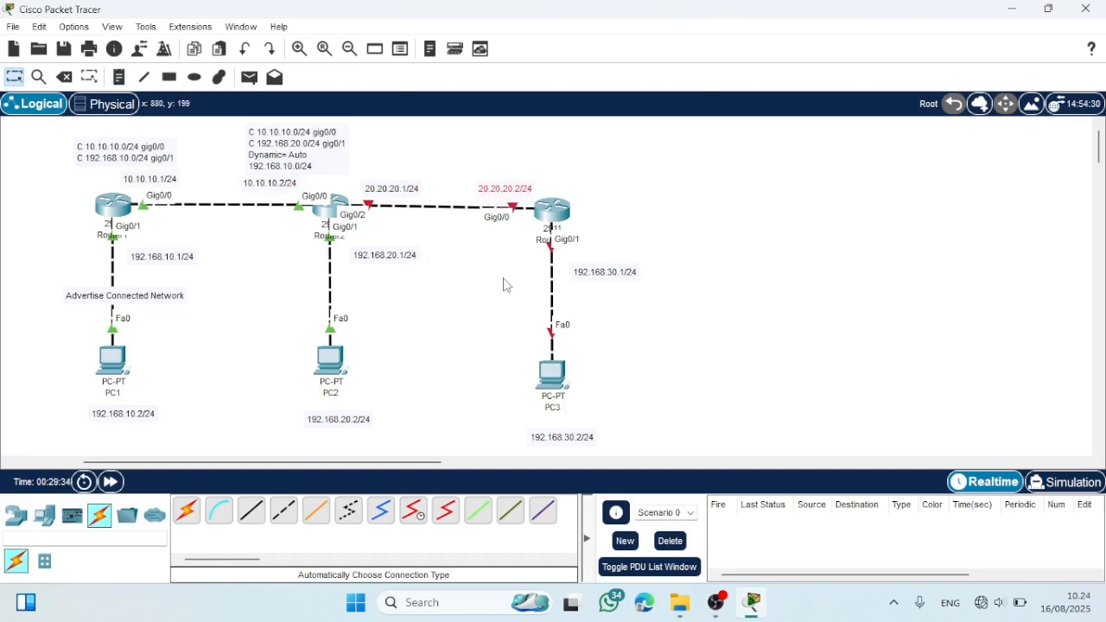
drag(610, 272, 603, 257)
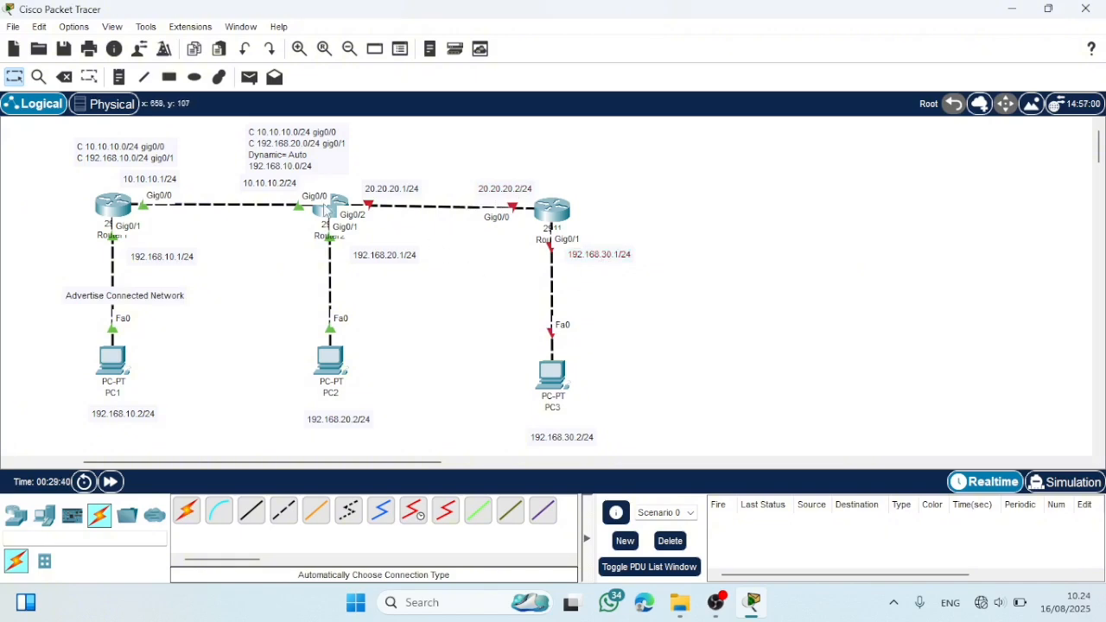
- Open Router2's command line, leave configuration mode with "ex", and re-enter global configuration mode with "conf t"
click(328, 209)
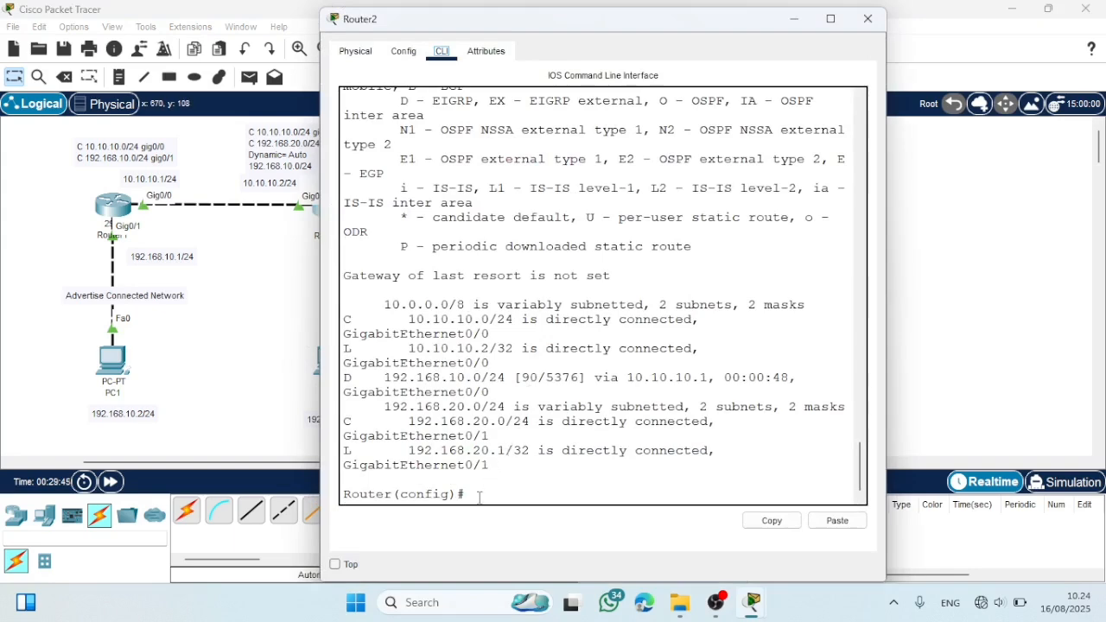
click(867, 18)
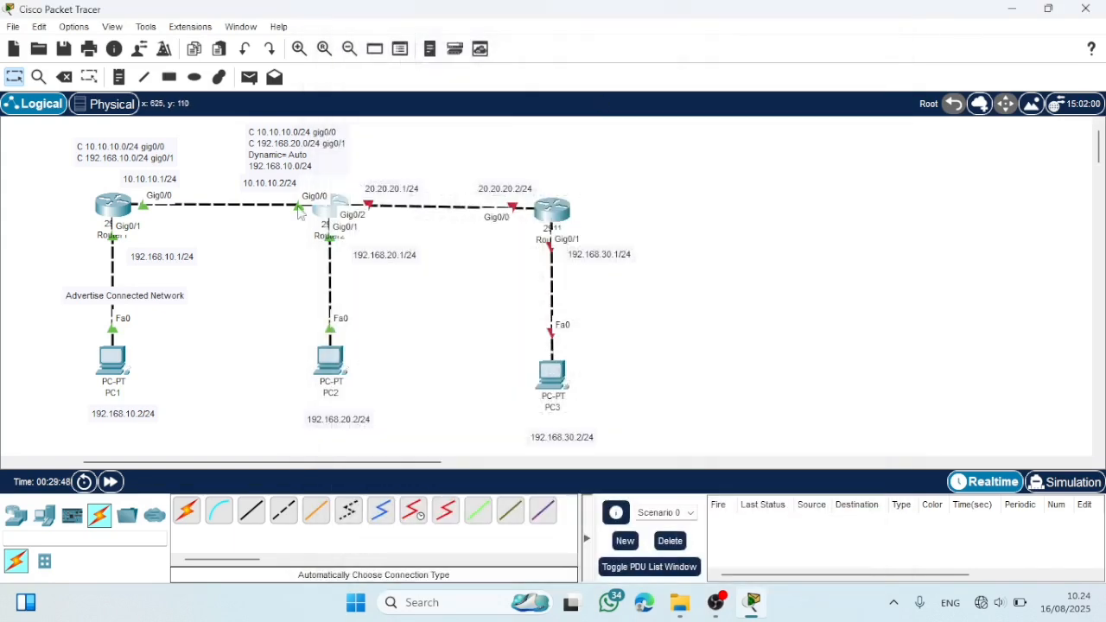
click(319, 208)
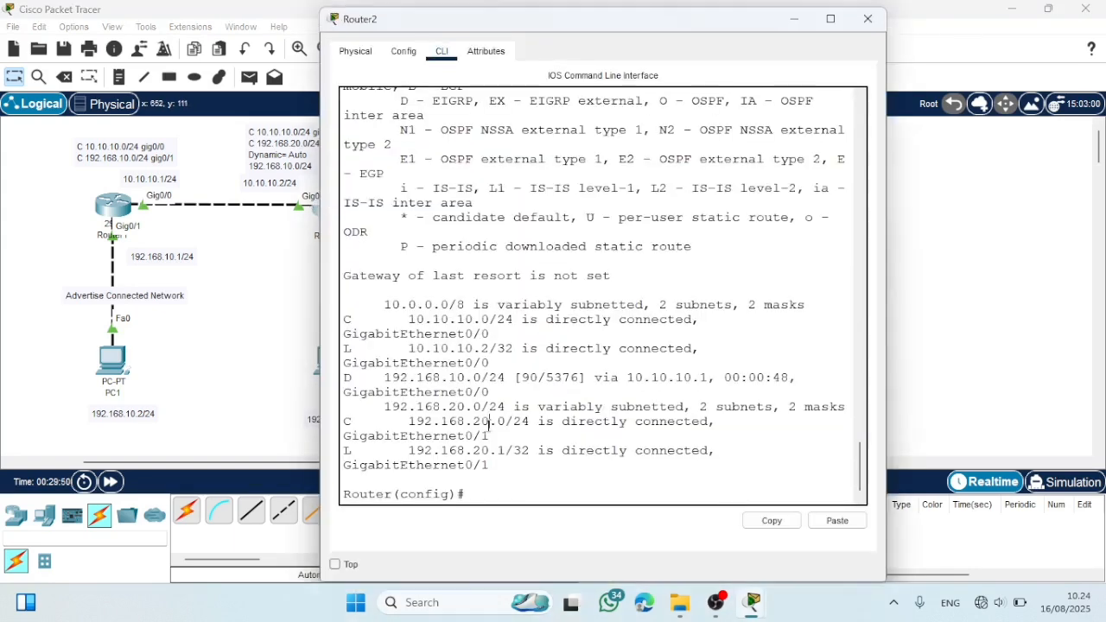
key(Return)
key(Return)
key(Return)
key(Return)
key(Return)
key(Return)
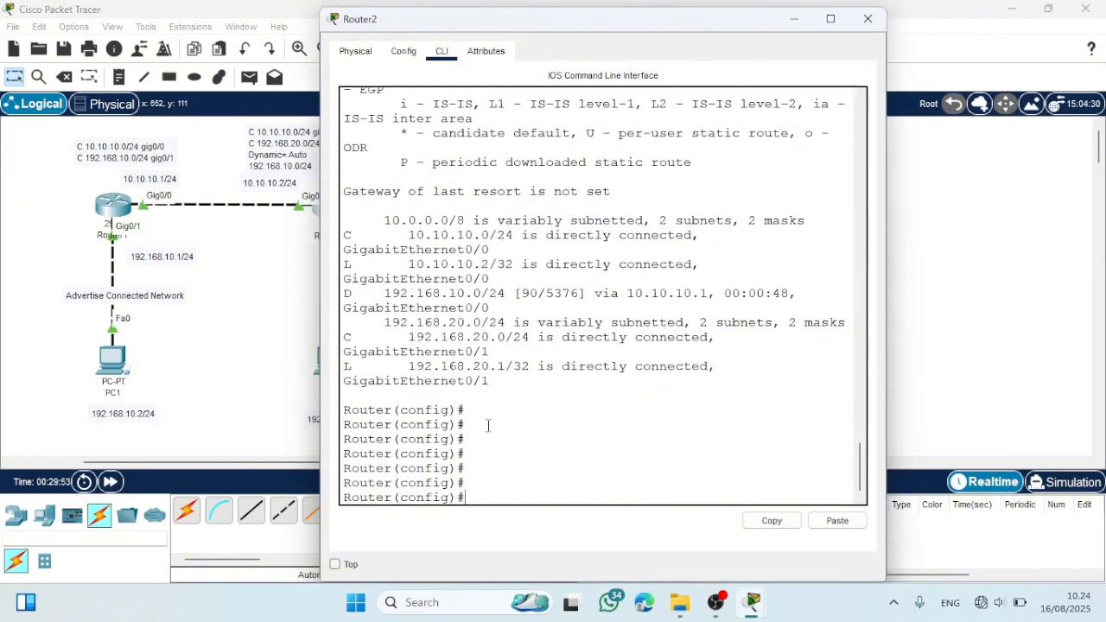
text(ex)
key(Return)
key(Return)
key(Return)
key(Return)
key(Return)
key(Return)
key(Return)
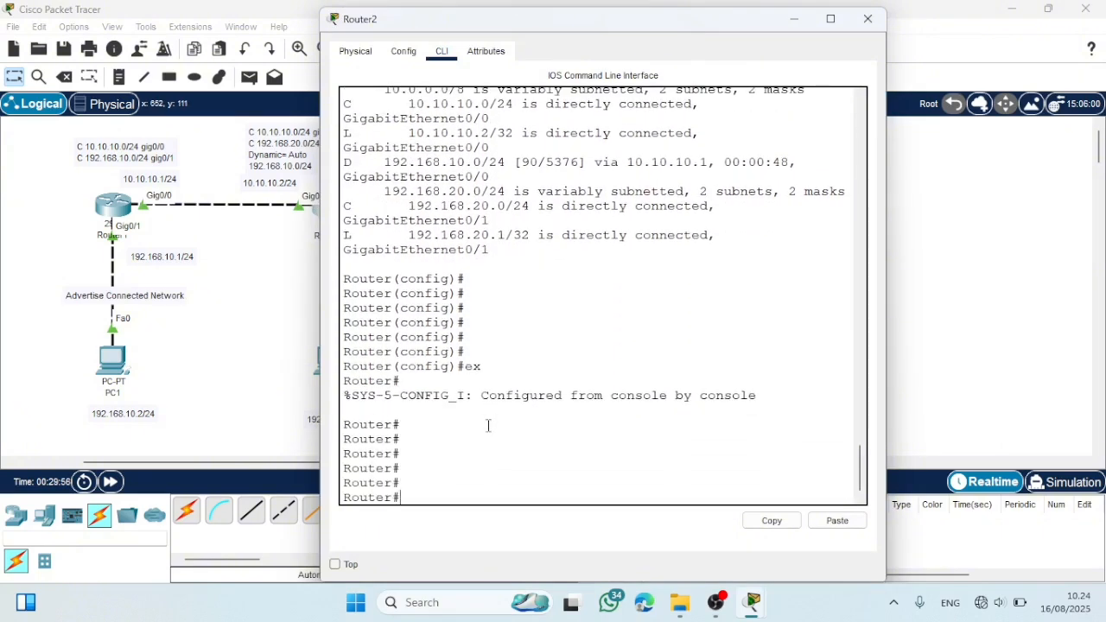
text(conf t)
key(Return)
key(Return)
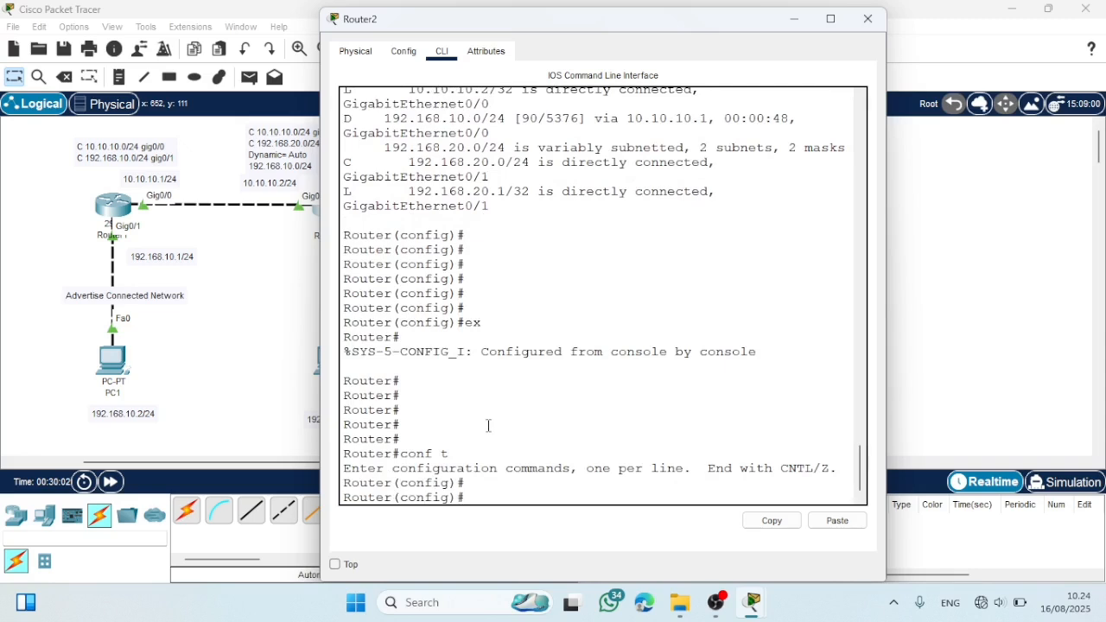
- Enable Router2's link to Router3 by entering "interface gig0/2" and running "no shutdown"
text(interface gig0/)
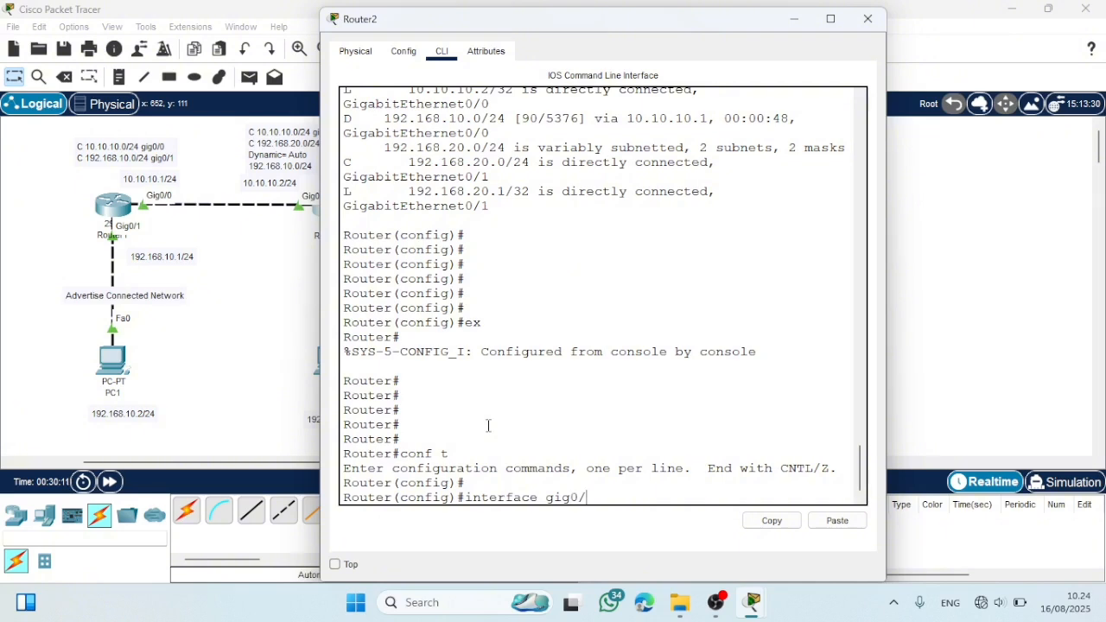
text(2)
key(Return)
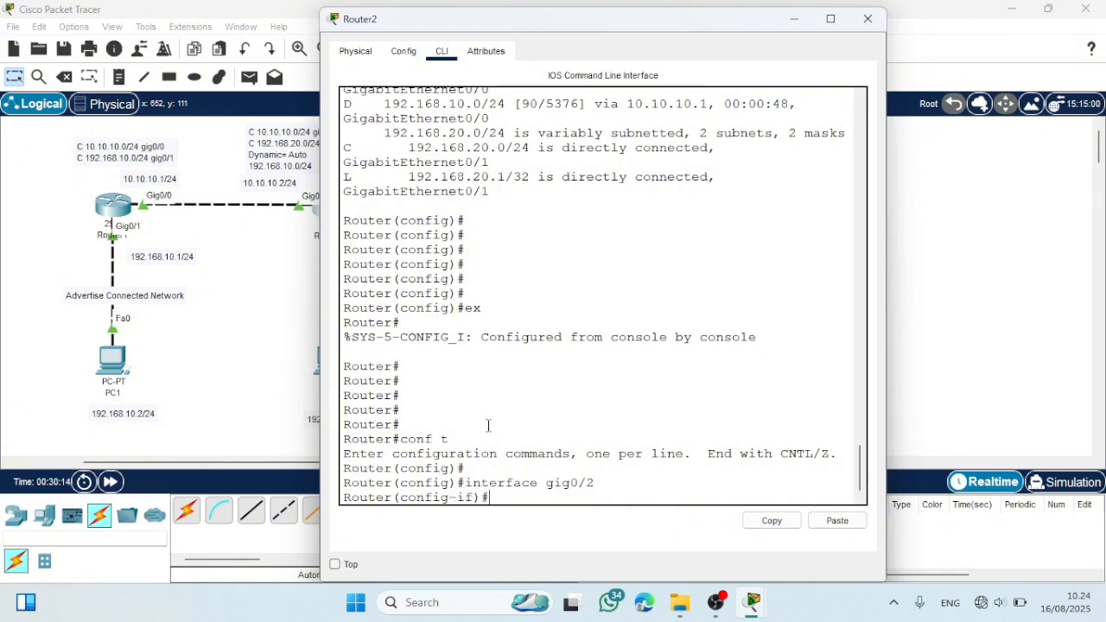
text(no shutdown)
key(Return)
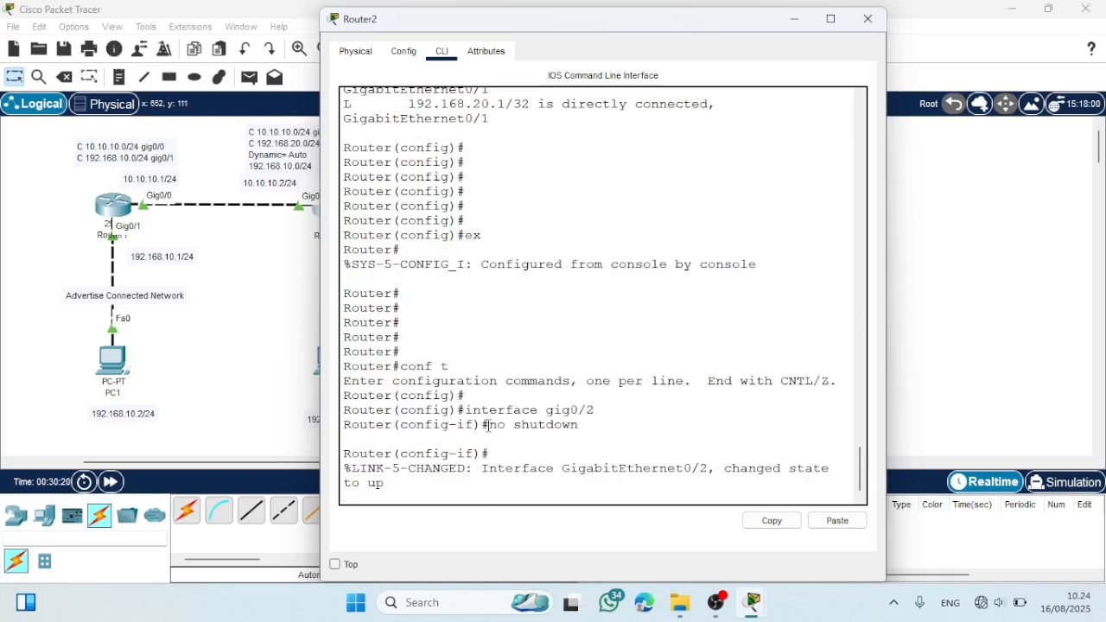
key(Return)
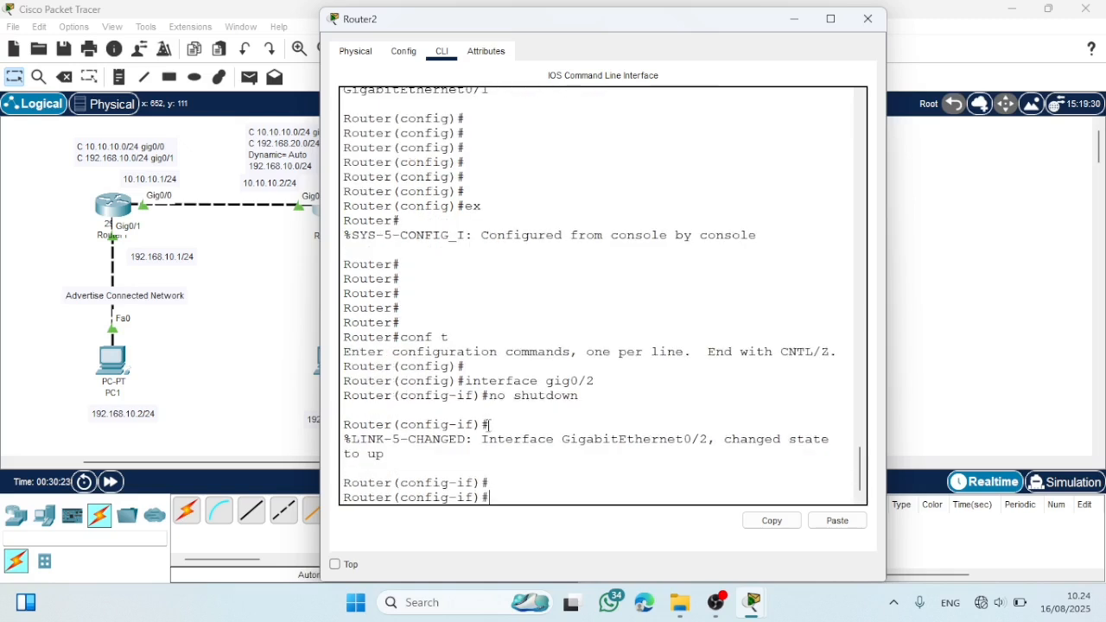
- Assign 20.20.20.1 with mask 255.255.255.0 to Router2's gig0/2, exit interface mode with "ex", and close the router's window
text(ip addres)
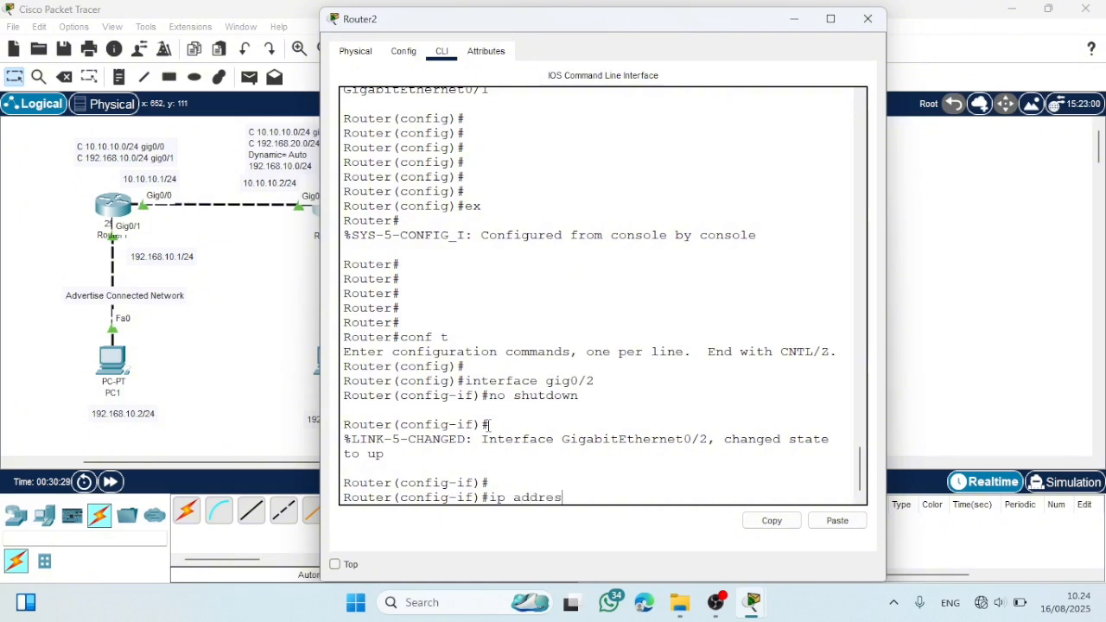
text(s 20.20.20.1 255.255.255.0)
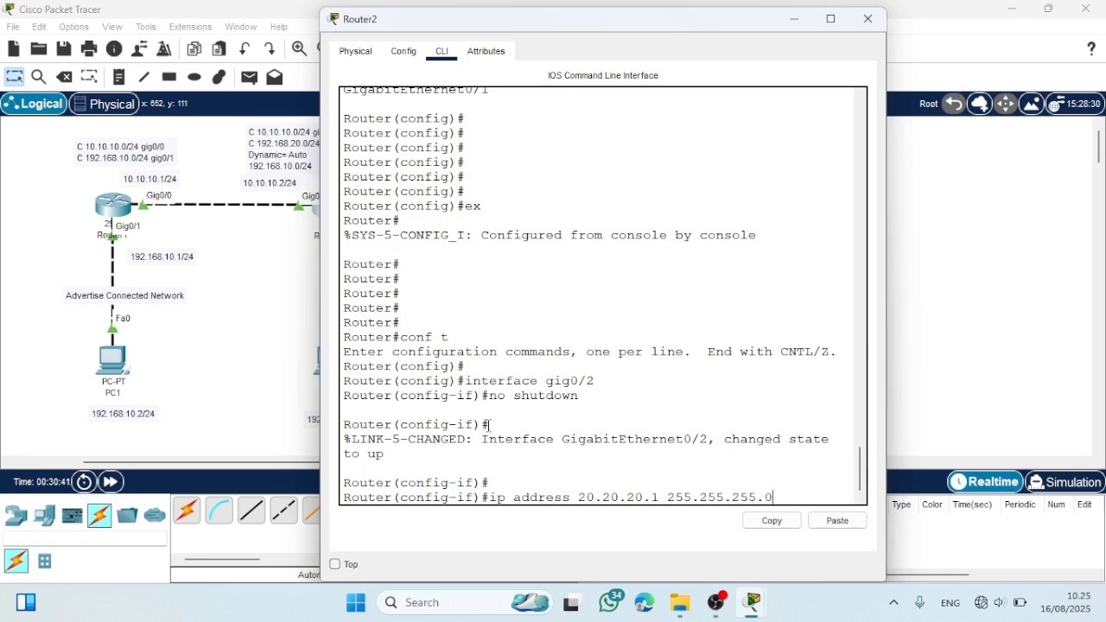
key(Return)
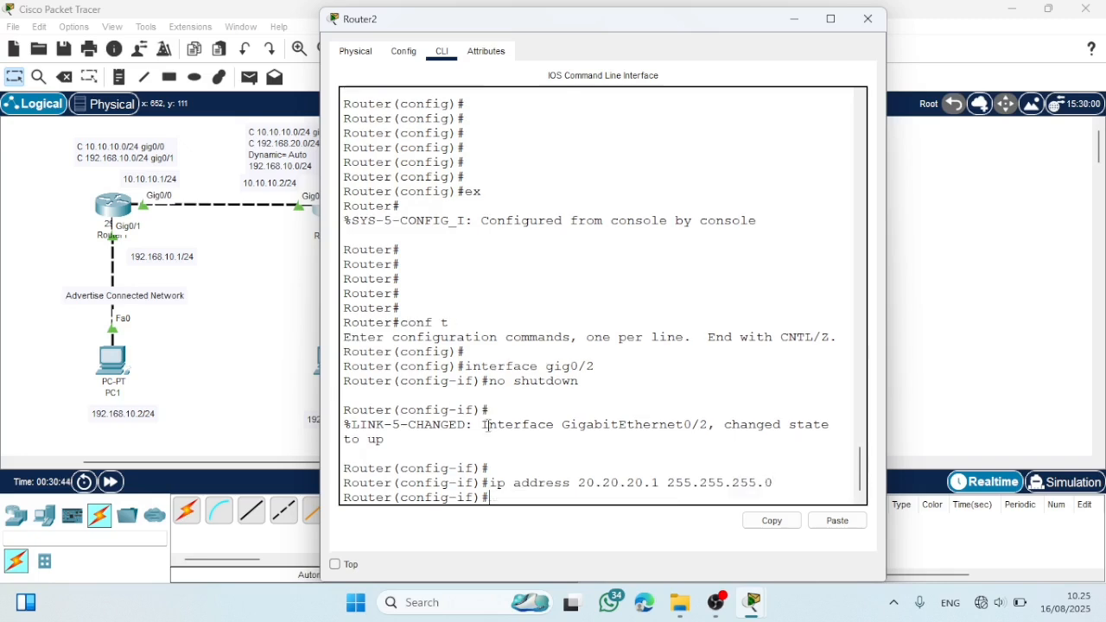
text(ex)
key(Return)
key(Return)
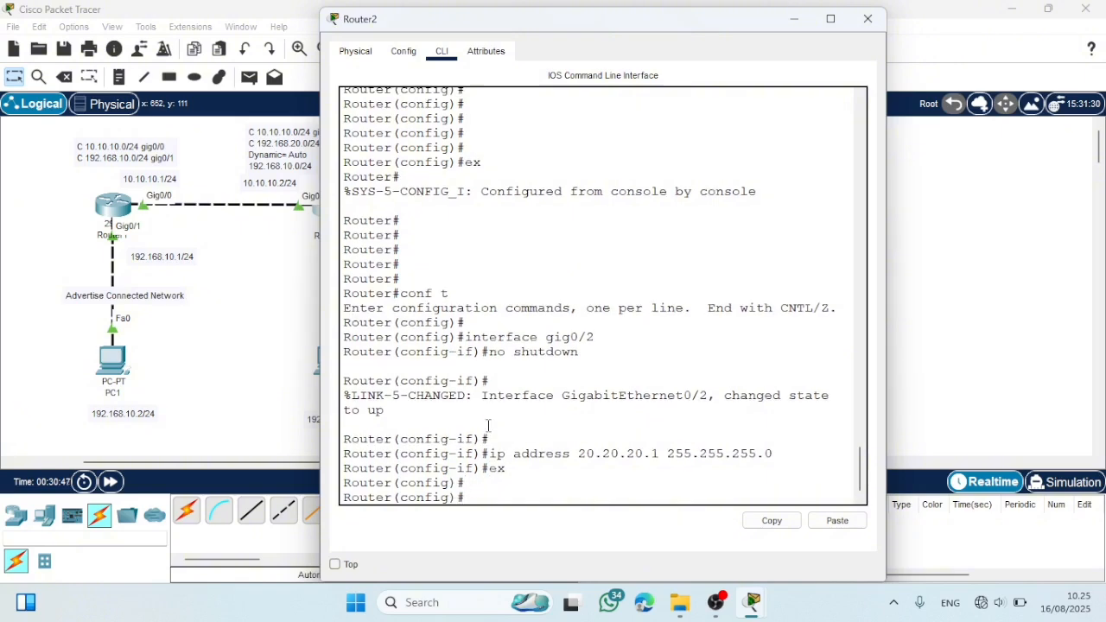
click(869, 18)
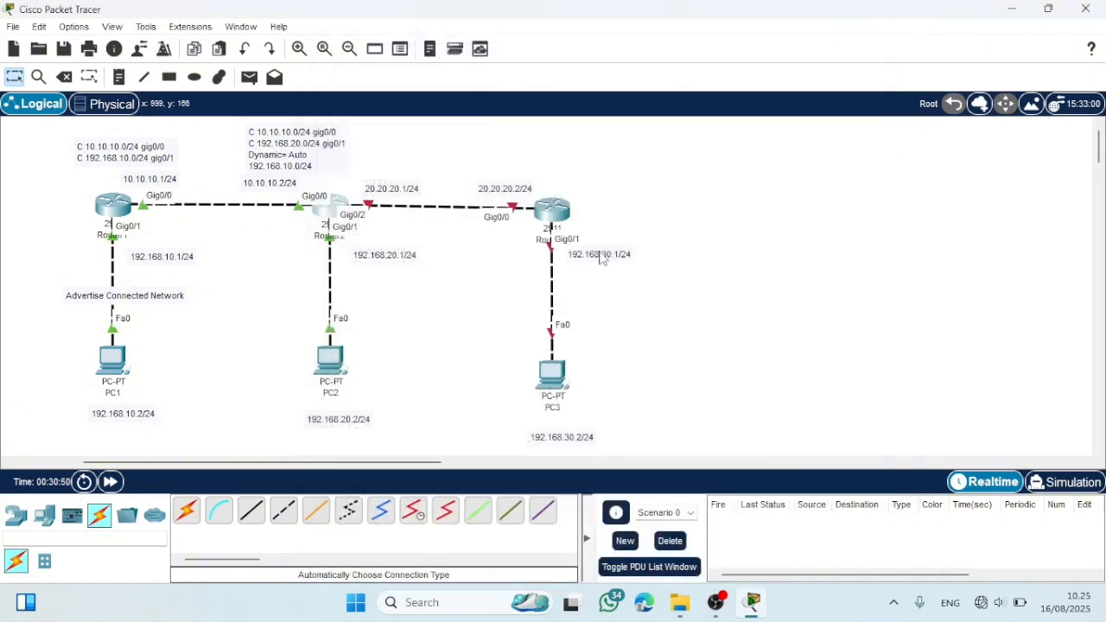
- Open Router3's command line, answer "no" to the initial configuration dialog, and enter global configuration mode with "en" and "conf t"
click(553, 216)
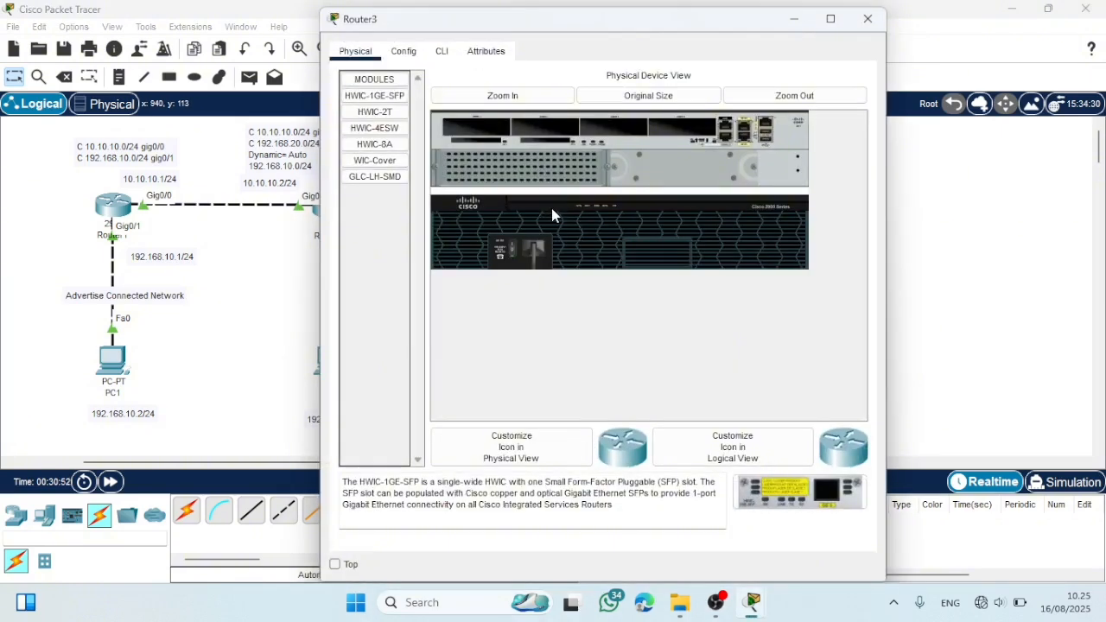
click(442, 51)
text(no)
key(Return)
key(Return)
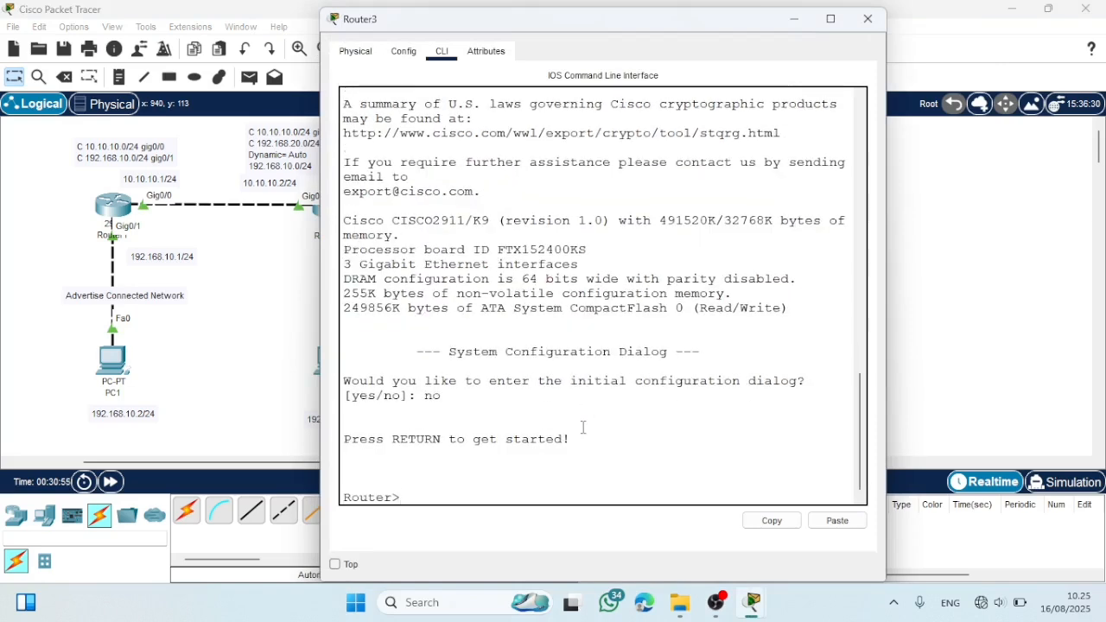
key(Return)
text(en)
key(Return)
text(conf)
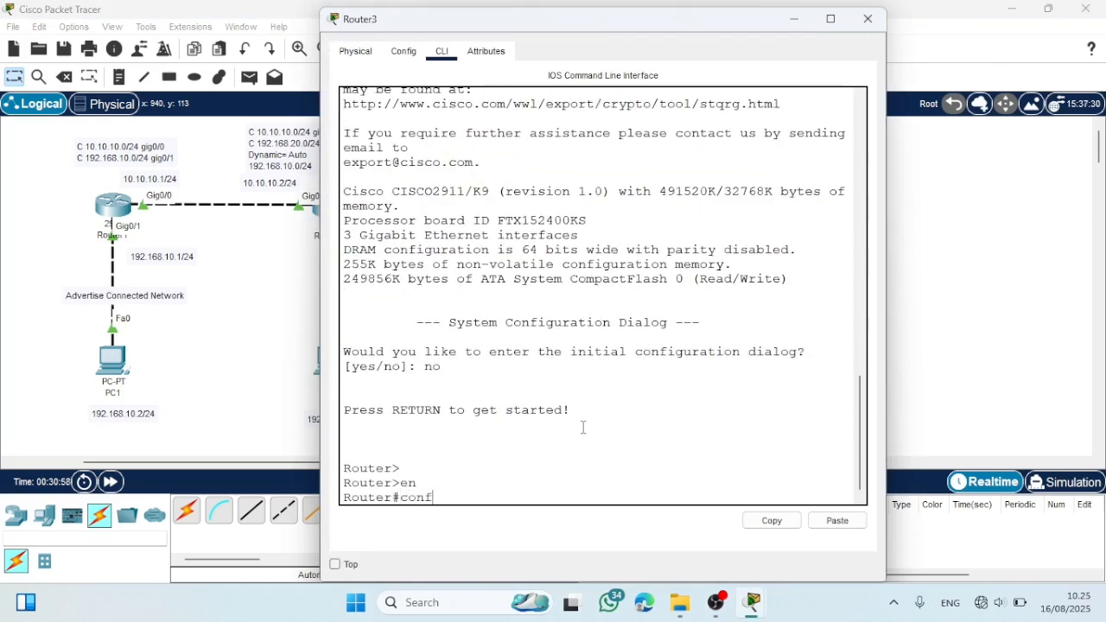
text( t)
key(Return)
key(Return)
- Enable both Router3 interfaces with "interface range gig0/0-1" and "no shutdown", and return to global configuration mode with "ex"
text(i)
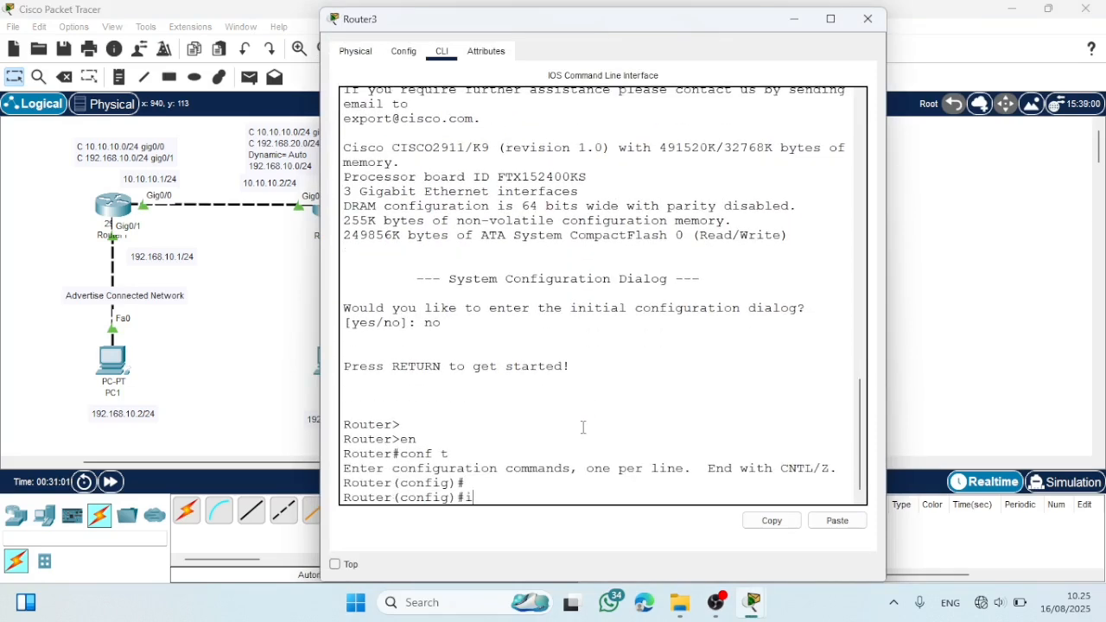
text(nterface range)
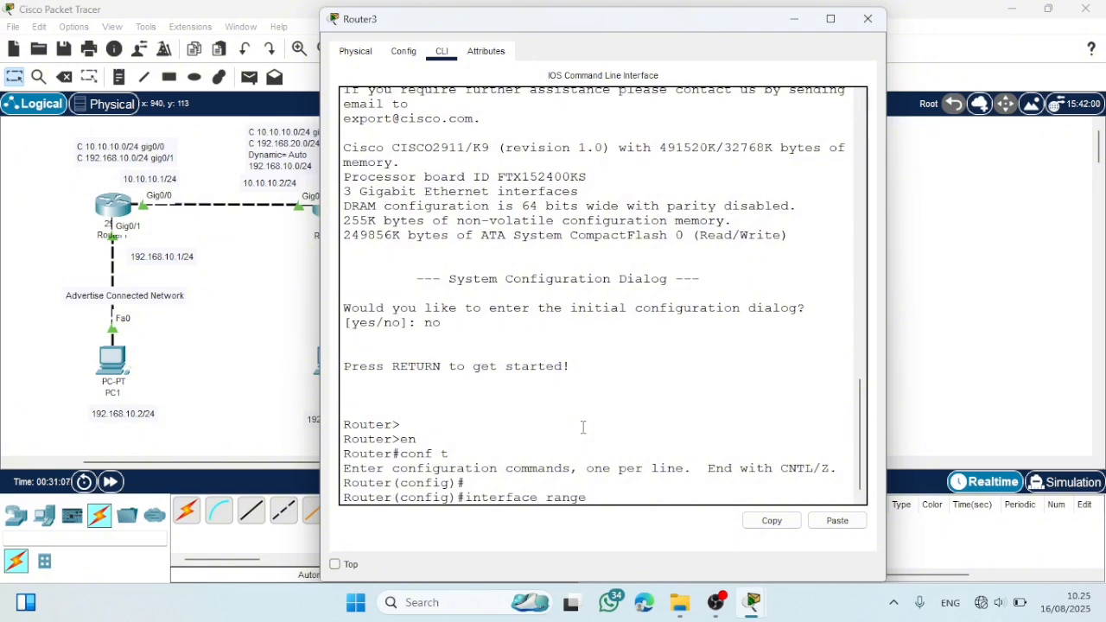
text( gig0/0-1)
key(Return)
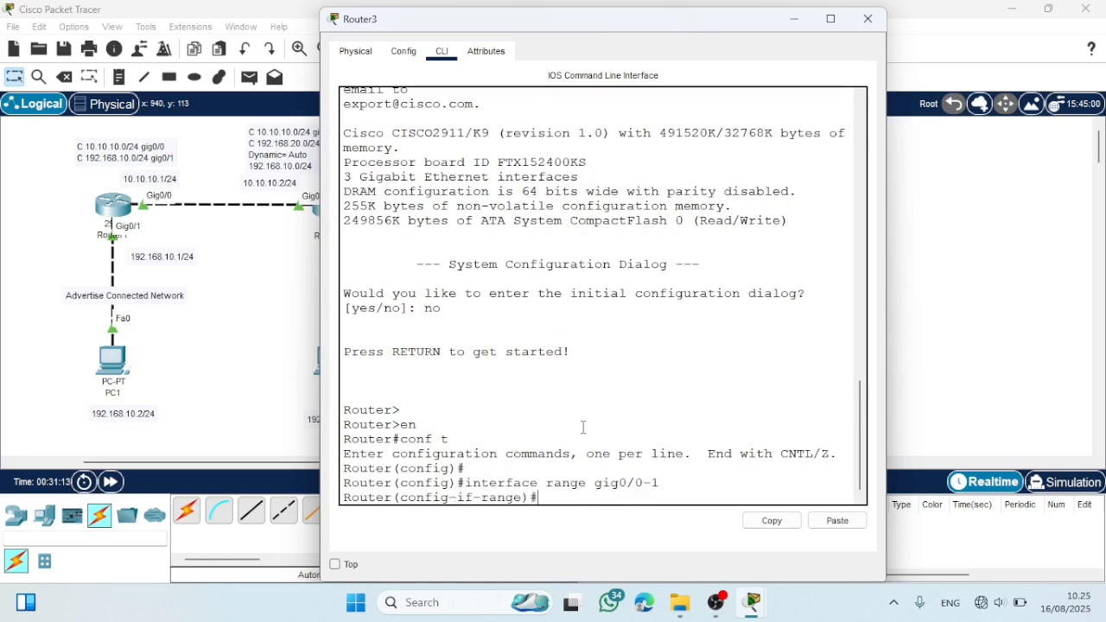
text(no shutdown)
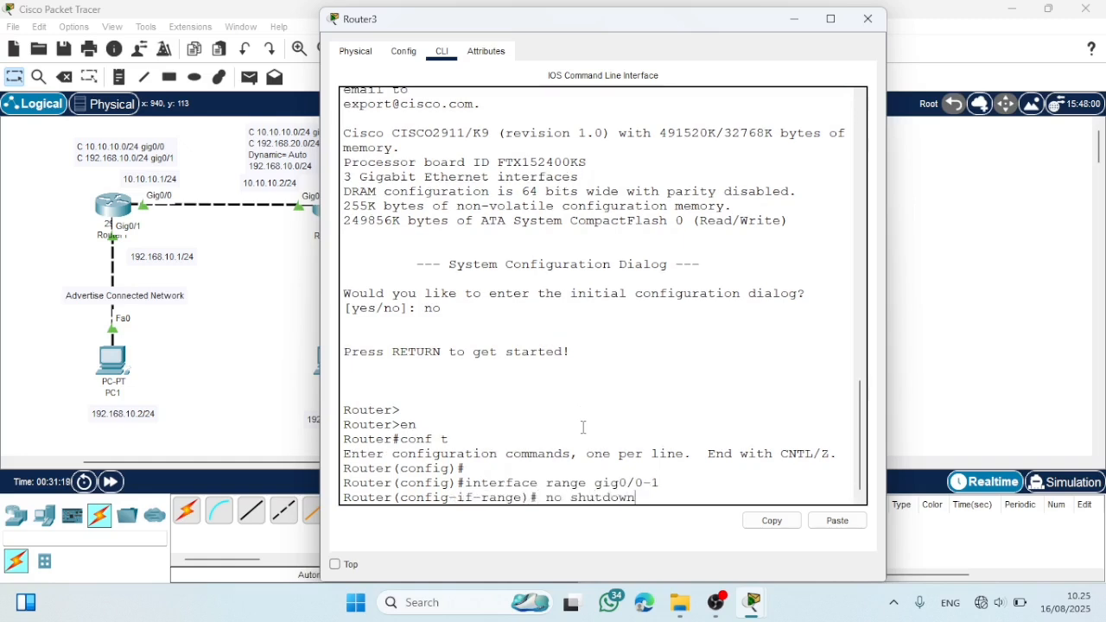
key(Return)
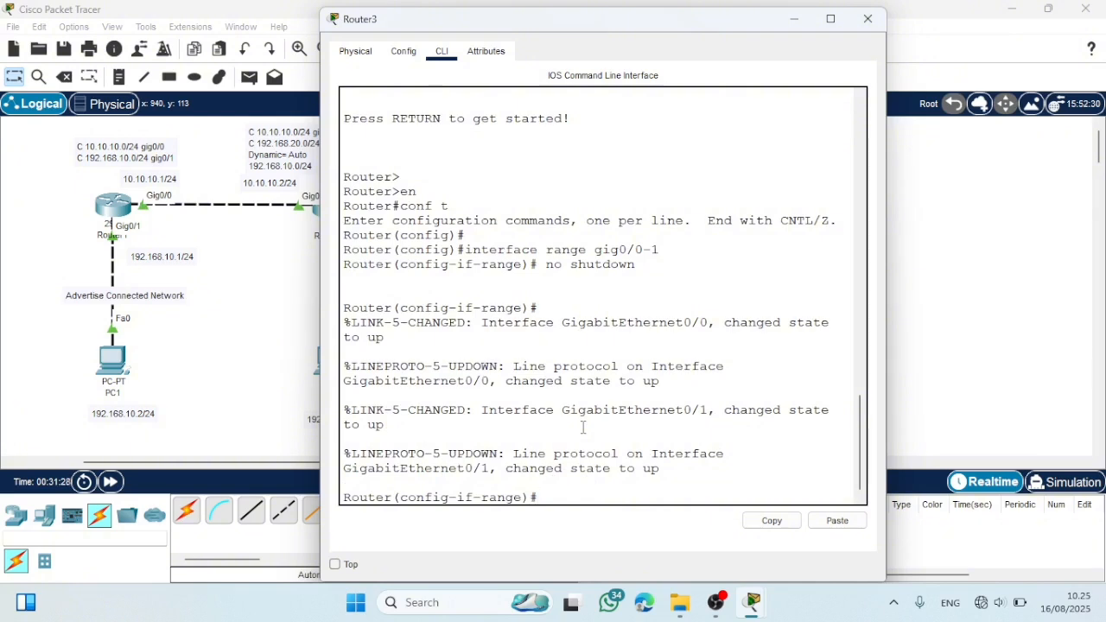
key(Return)
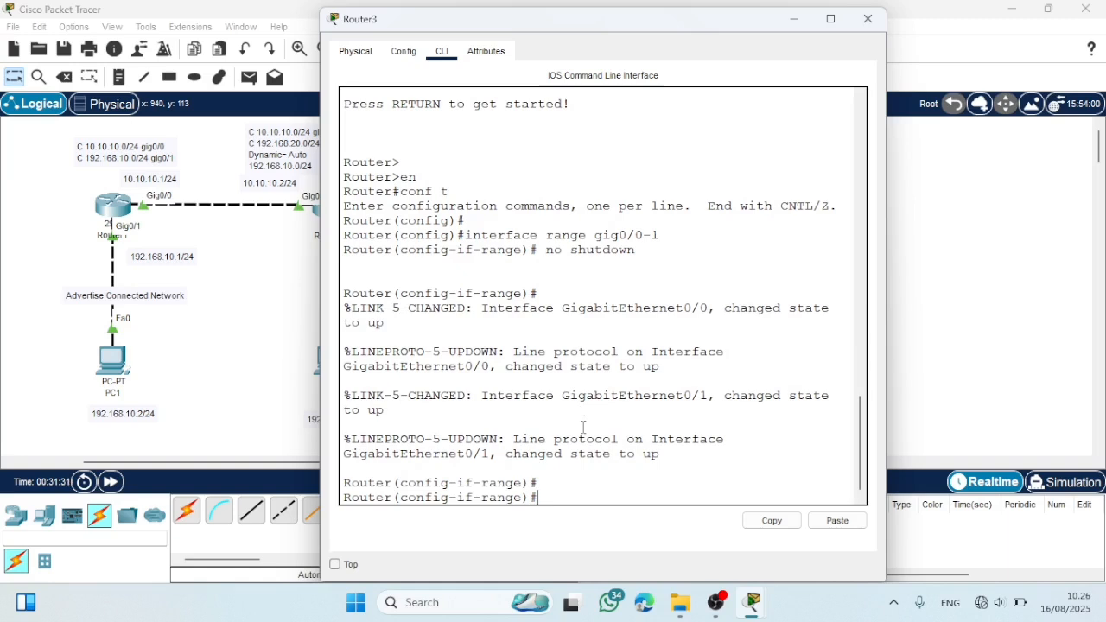
text(ex)
key(Return)
key(Return)
key(Return)
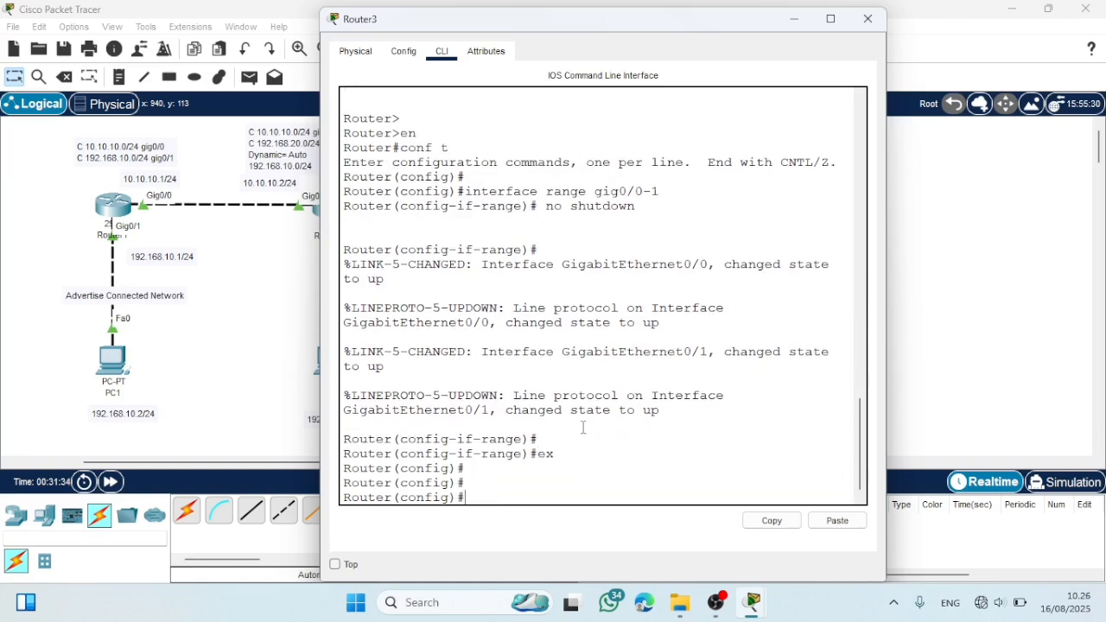
- Assign 20.20.20.2 with mask 255.255.255.0 to Router3's gig0/0 and leave interface mode with "ex"
text(interface range gig0/0-1)
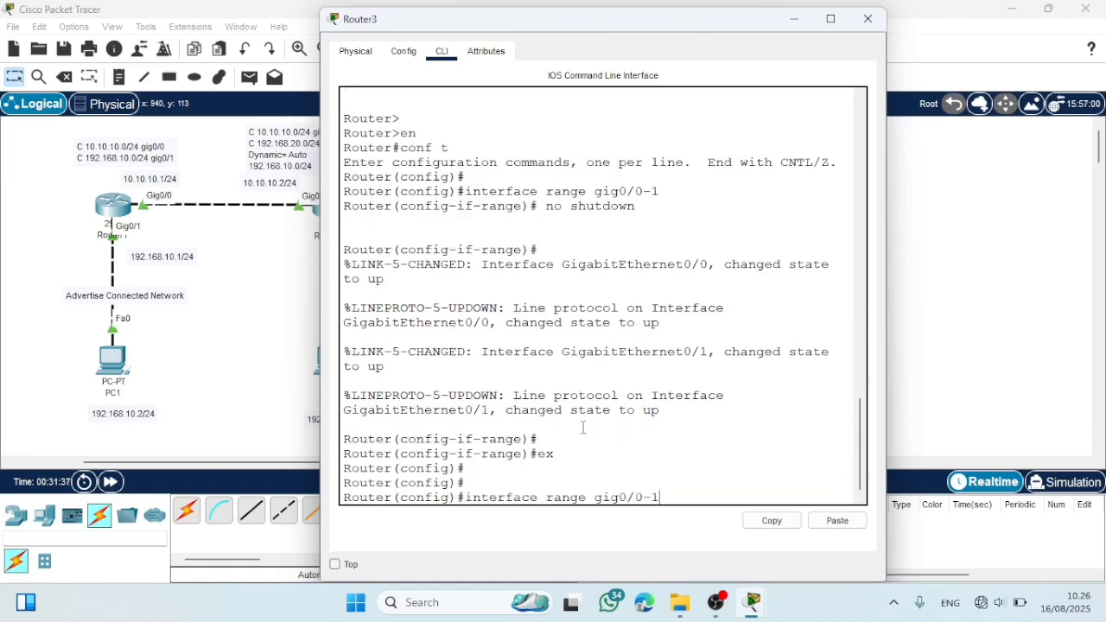
key(BackSpace)
key(BackSpace)
key(BackSpace)
key(BackSpace)
key(BackSpace)
key(BackSpace)
key(BackSpace)
key(BackSpace)
key(BackSpace)
key(BackSpace)
key(BackSpace)
key(BackSpace)
key(BackSpace)
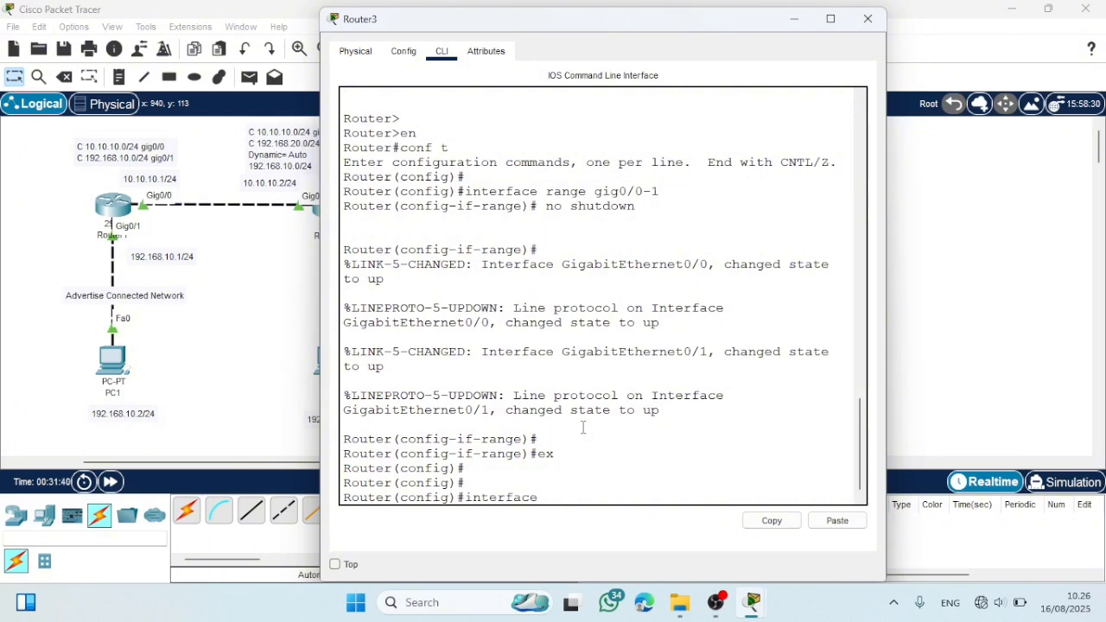
text(gig0/0)
key(Return)
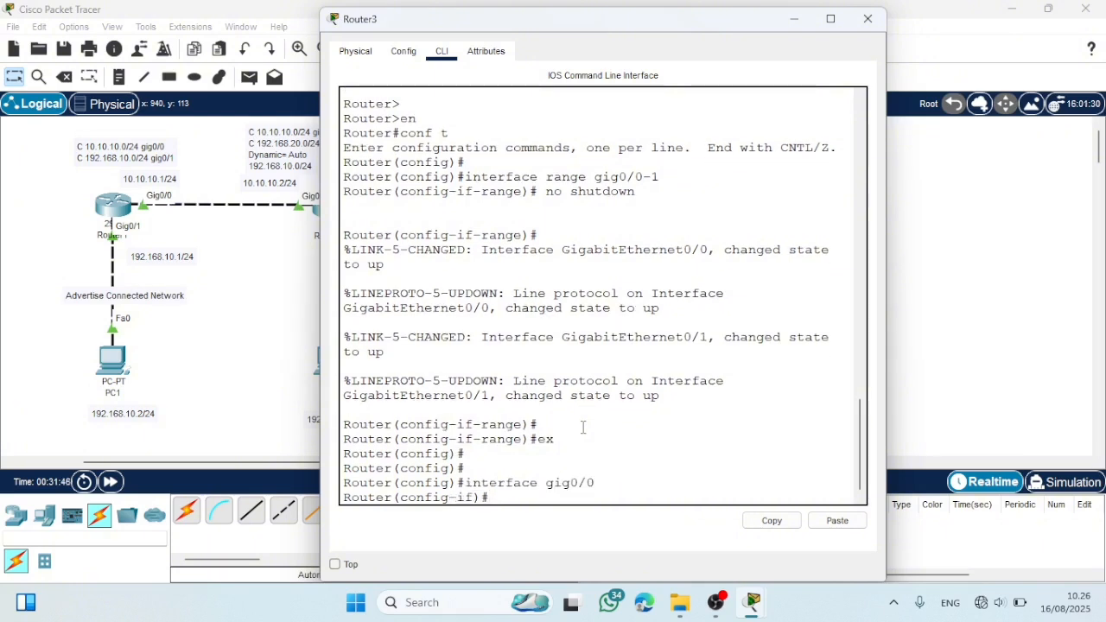
text(ip address)
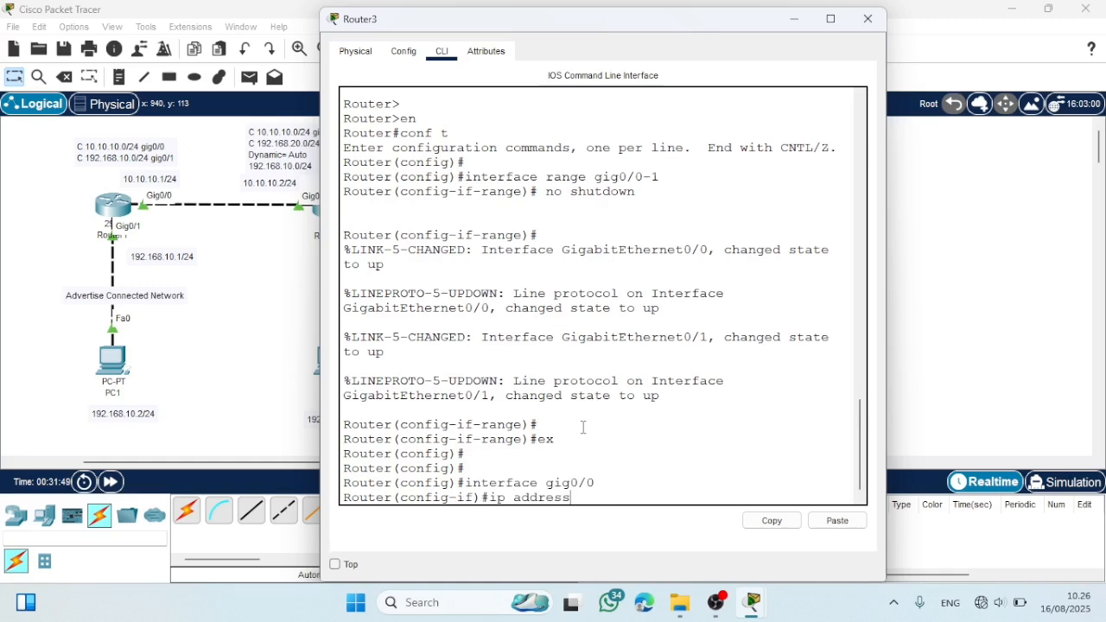
text( 20.20.20.2 255.255.255)
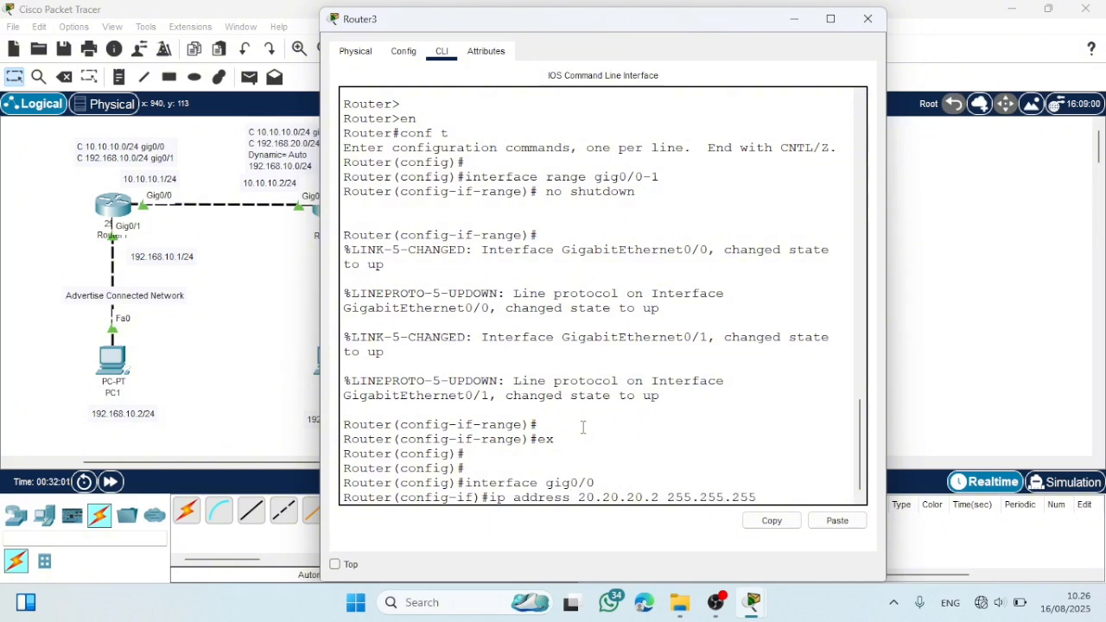
text(.0)
key(Return)
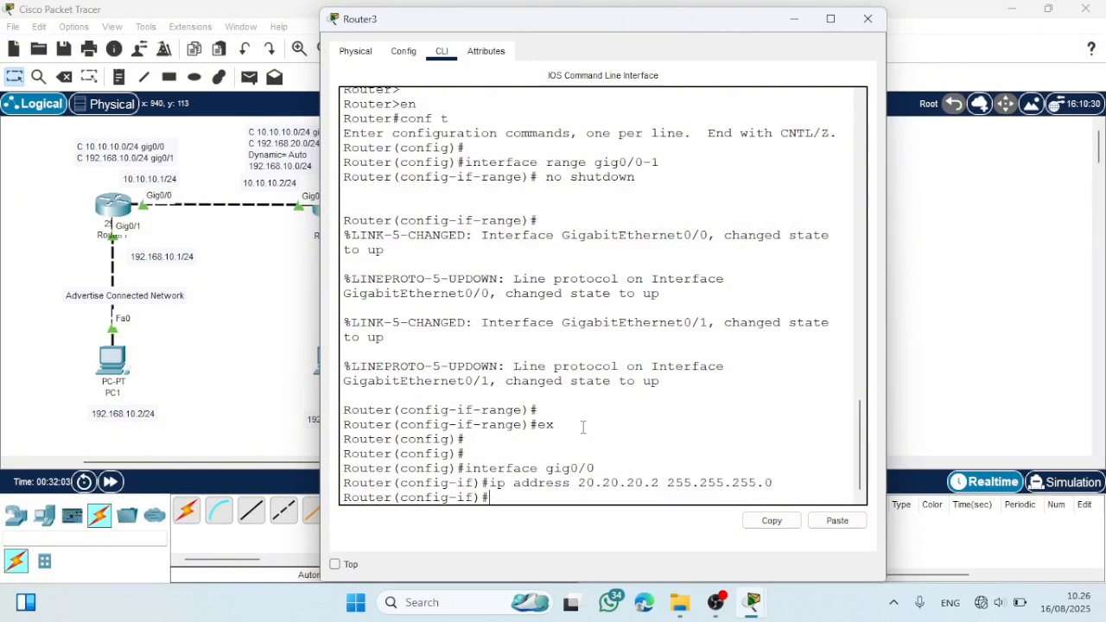
text(ex)
key(Return)
key(Return)
- Assign 192.168.30.1 with mask 255.255.255.0 to Router3's gig0/1, leave interface mode with "ex", and close the router's window
text(interface gig0/)
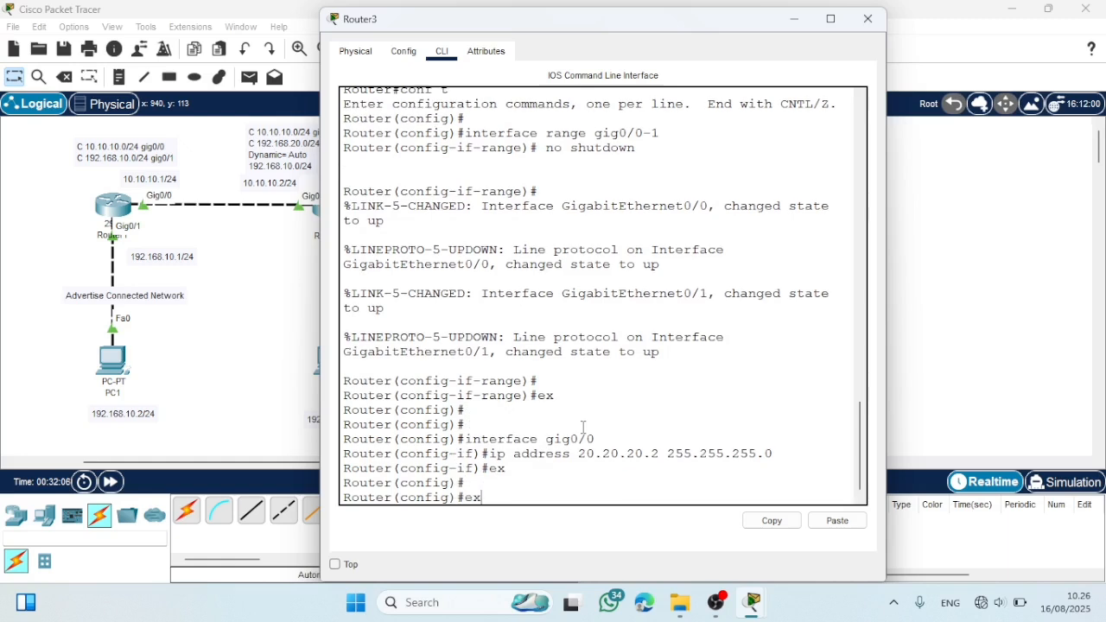
text(1)
key(Return)
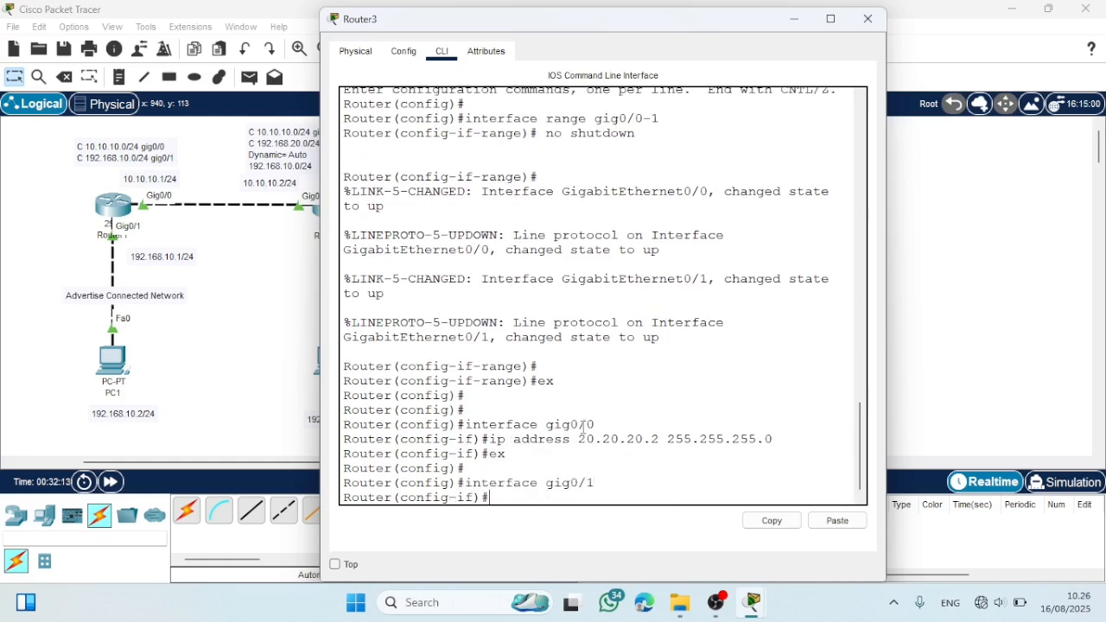
text(ip address 192.168.3)
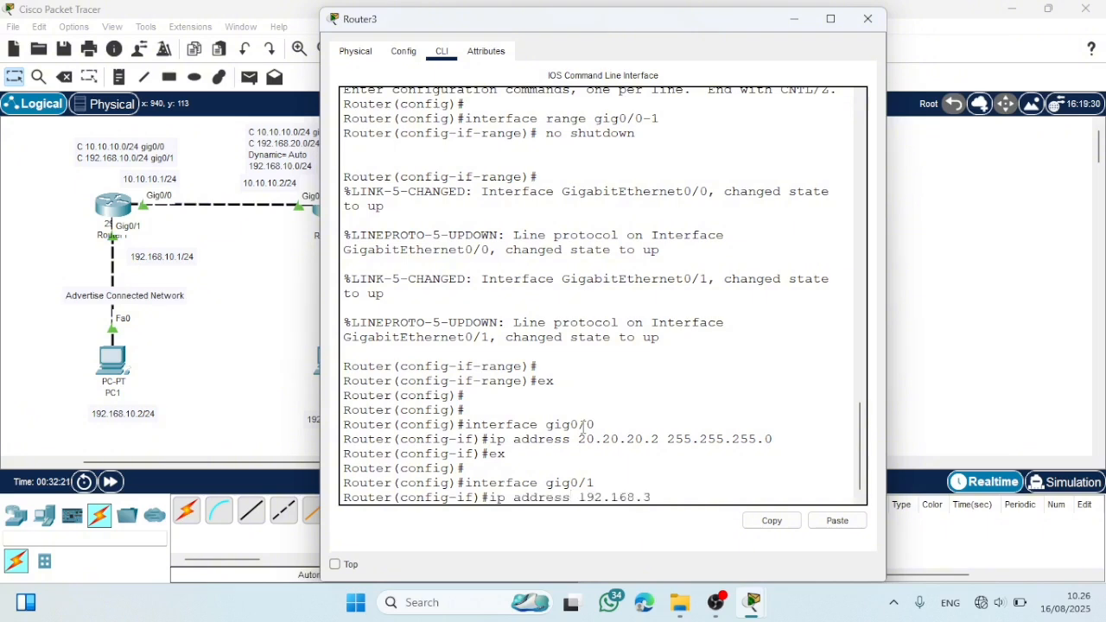
text(0.1)
text( 255.255.2)
text(55.255.0)
key(Return)
text(ex)
key(Return)
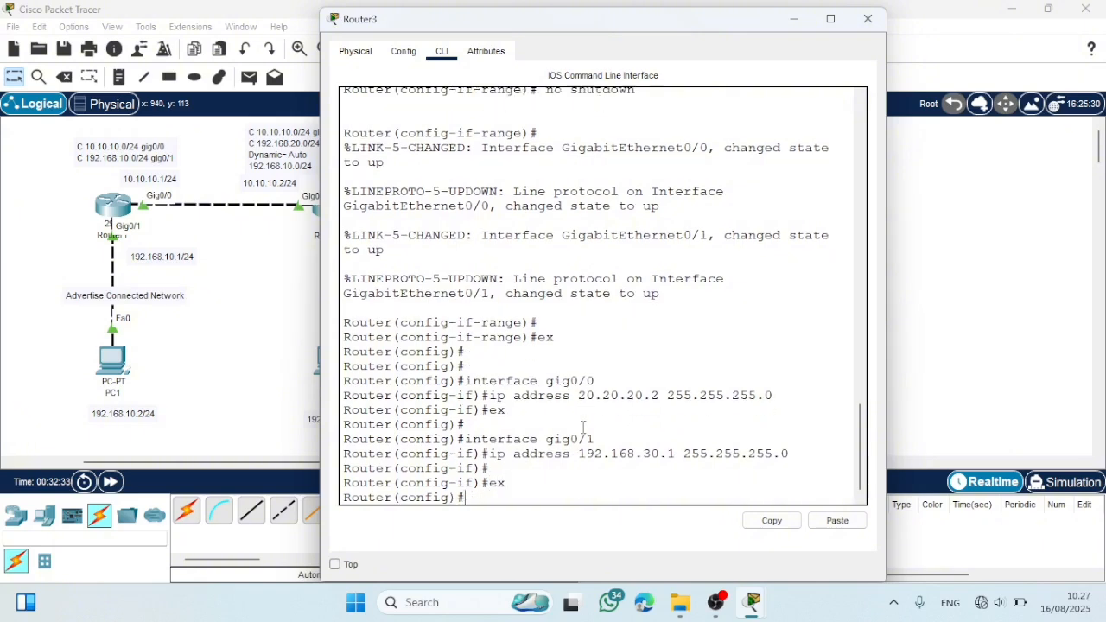
key(Return)
key(Return)
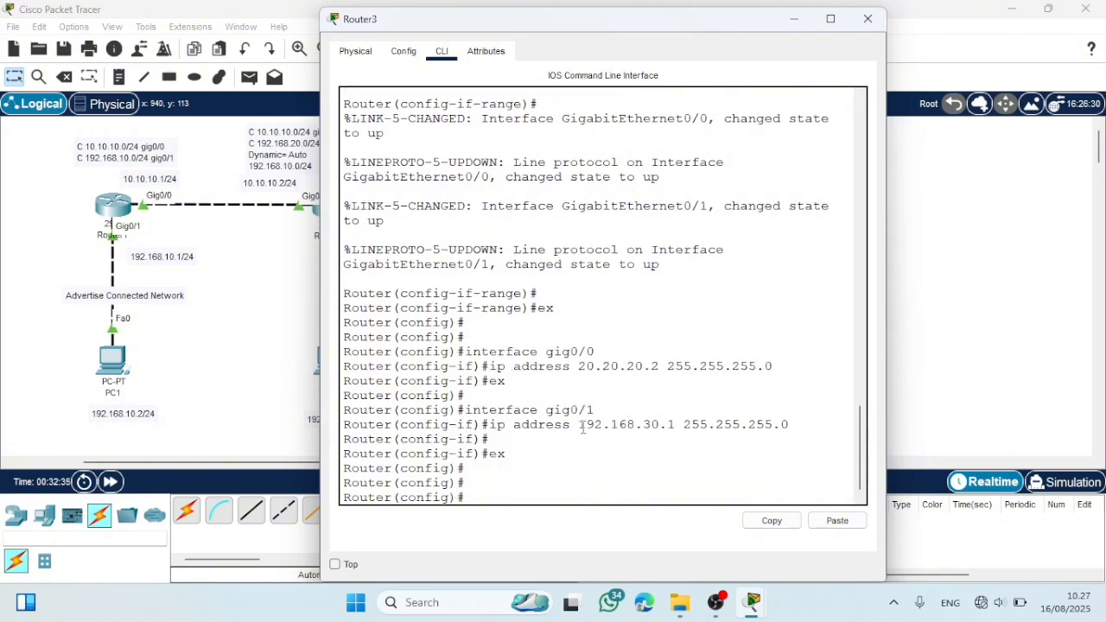
click(868, 19)
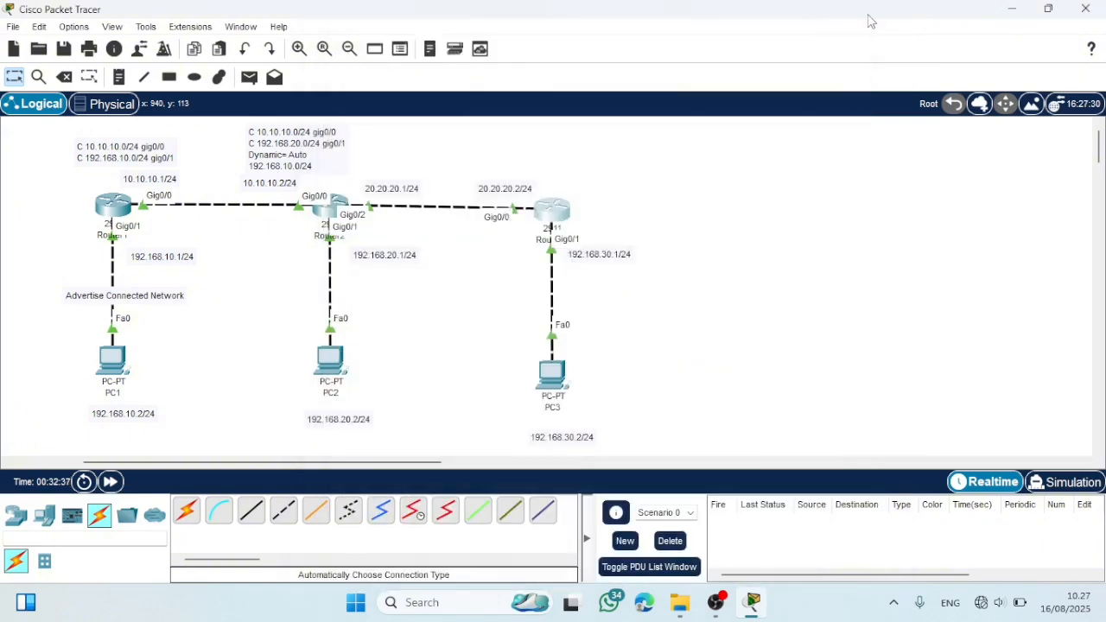
- Open PC3's IP Configuration and set its static IPv4 address to 192.168.30.2 with subnet mask 255.255.255.0
click(552, 377)
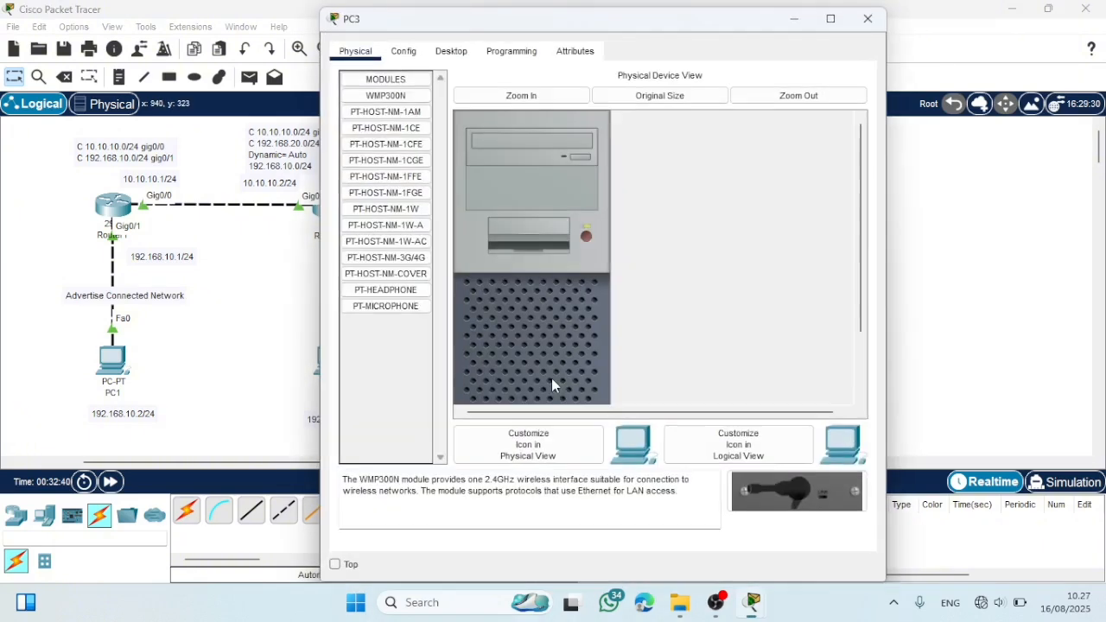
click(414, 54)
click(451, 52)
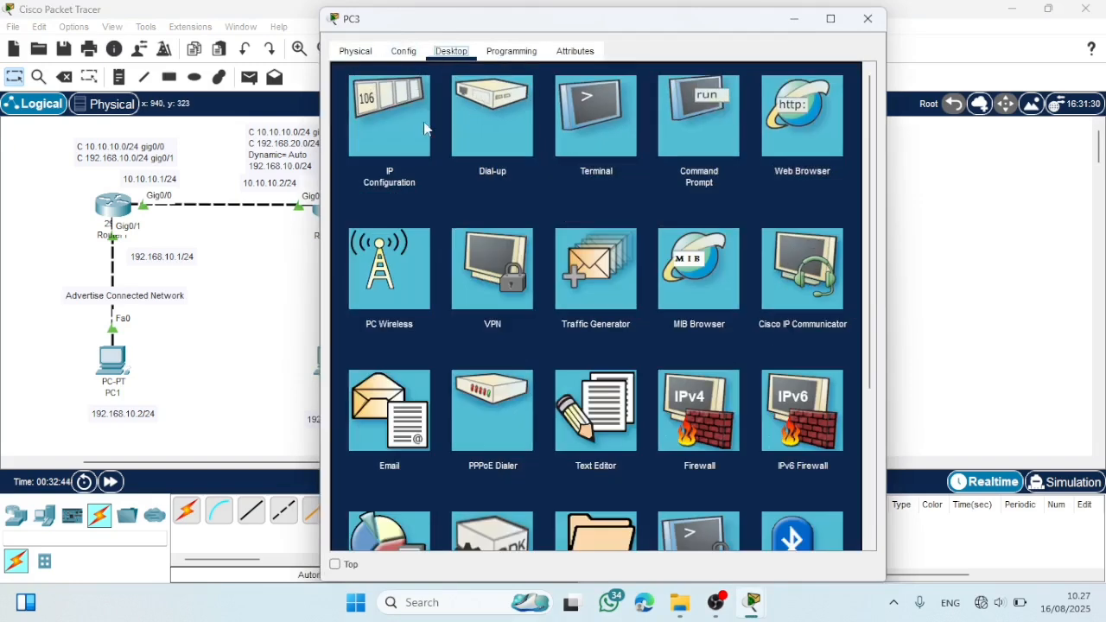
click(401, 128)
click(539, 164)
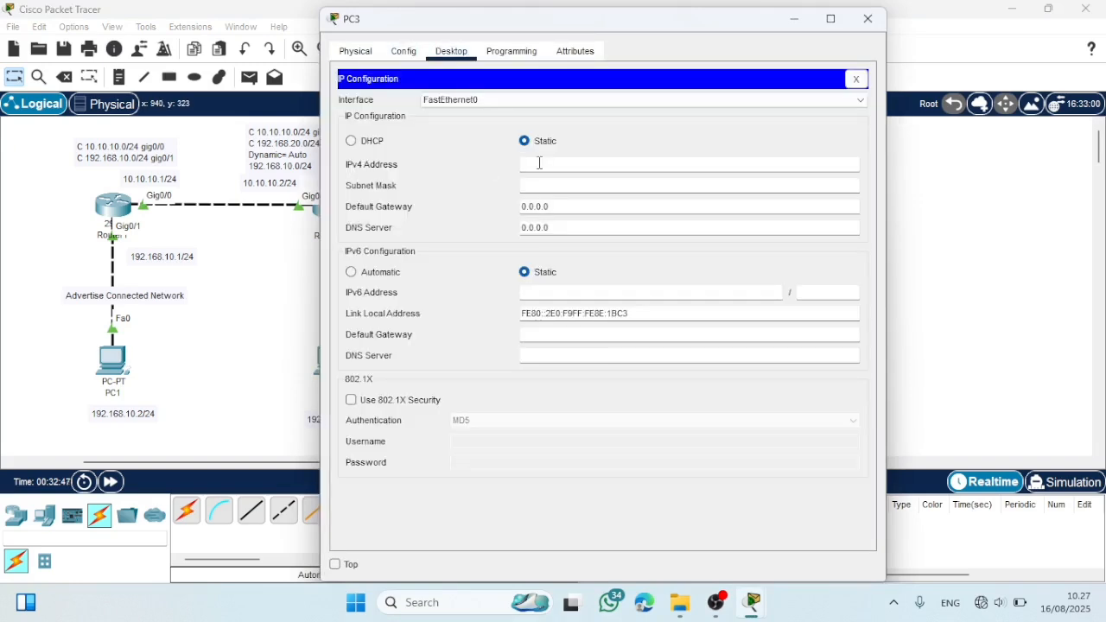
text(192.168.30.2)
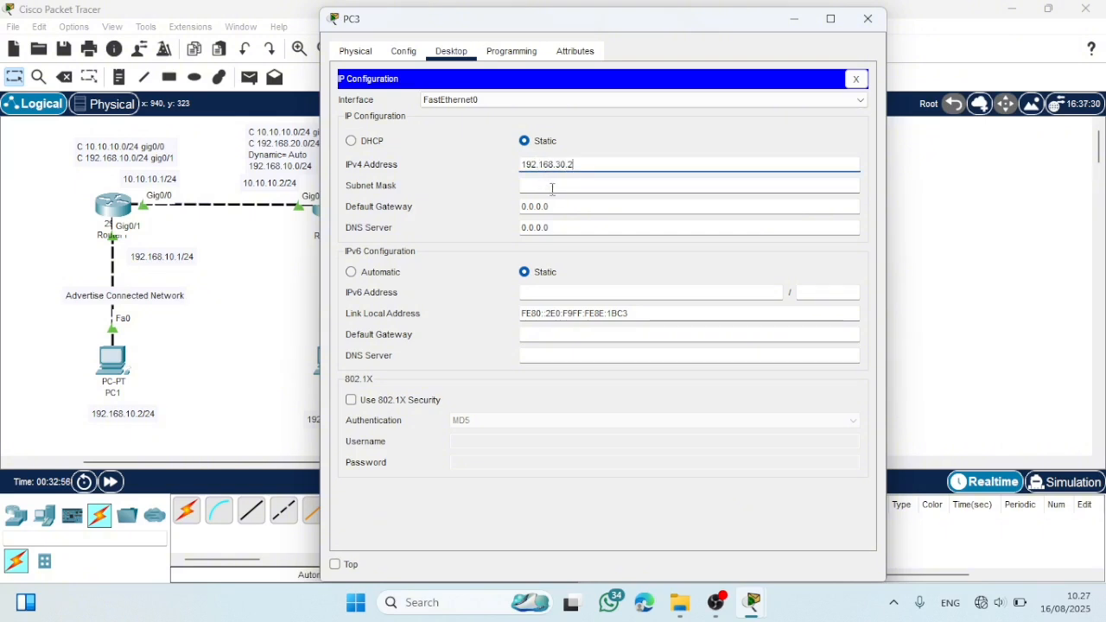
right_click(536, 182)
click(498, 202)
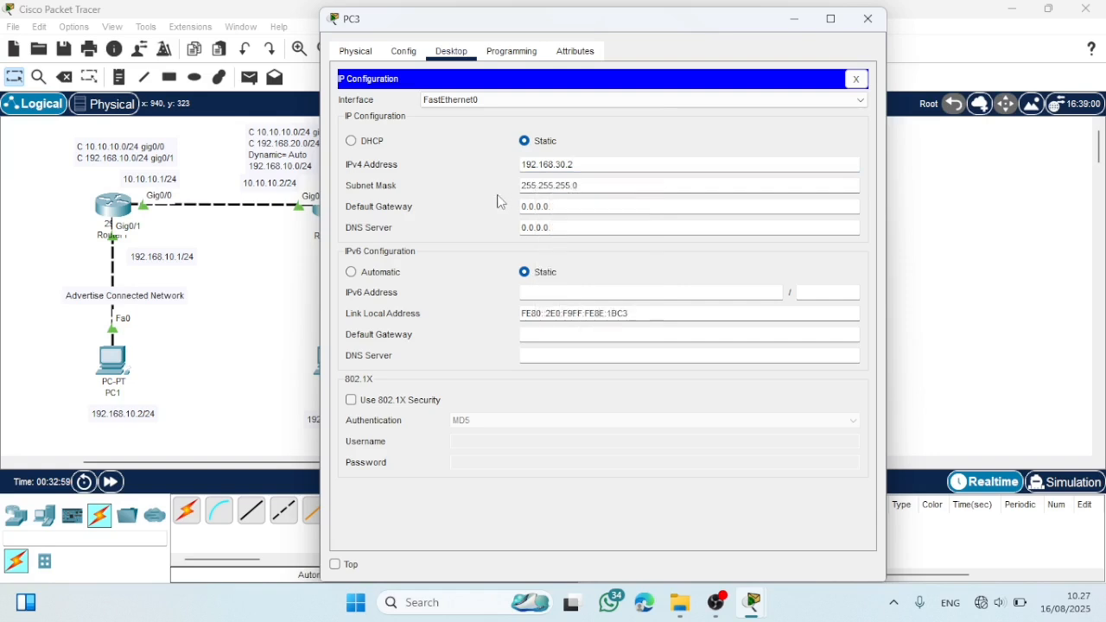
- Set PC3's IPv4 default gateway to 192.168.30.1 and close the PC's window
click(586, 202)
key(BackSpace)
key(BackSpace)
key(BackSpace)
key(BackSpace)
key(BackSpace)
key(BackSpace)
key(BackSpace)
text(192.168.30.1)
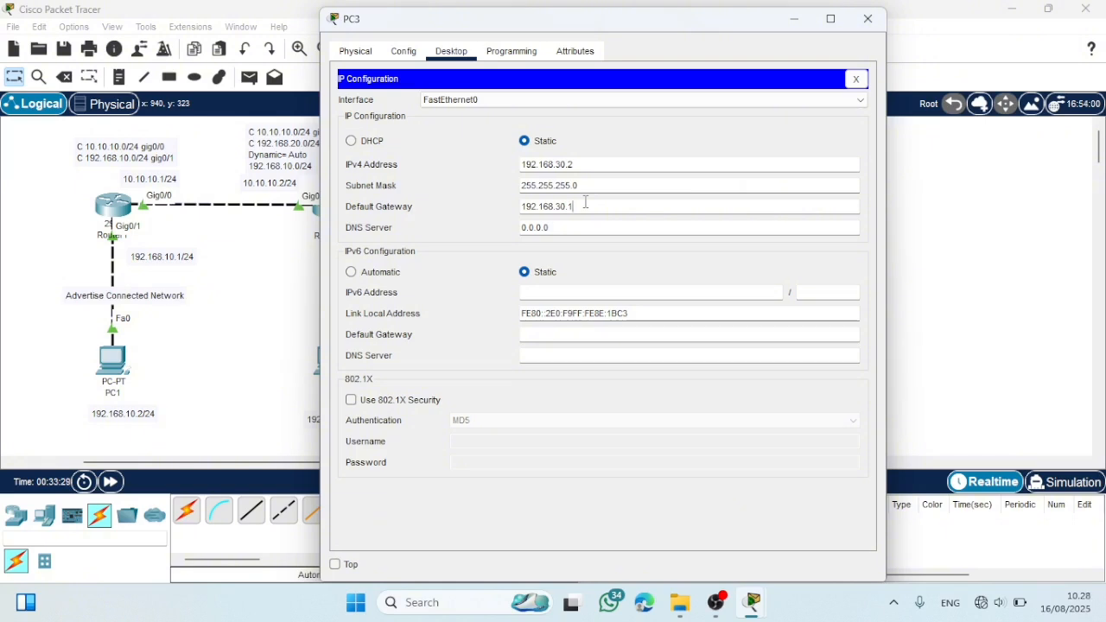
click(867, 18)
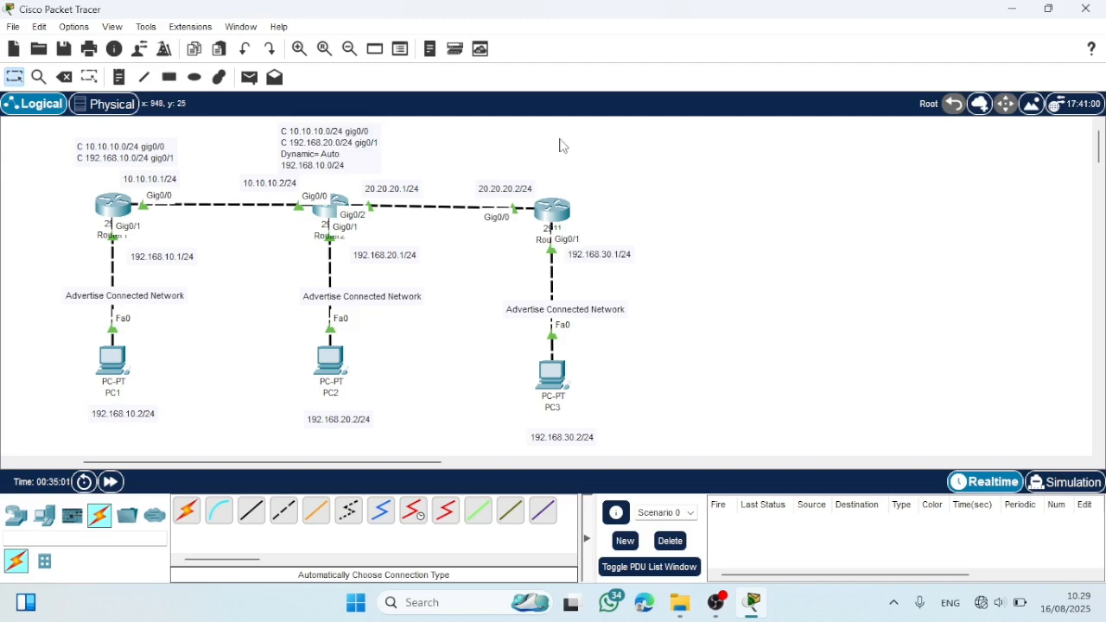
- On Router3, enter EIGRP configuration with "router eigrp 10" and advertise network 20.20.20.0
click(554, 216)
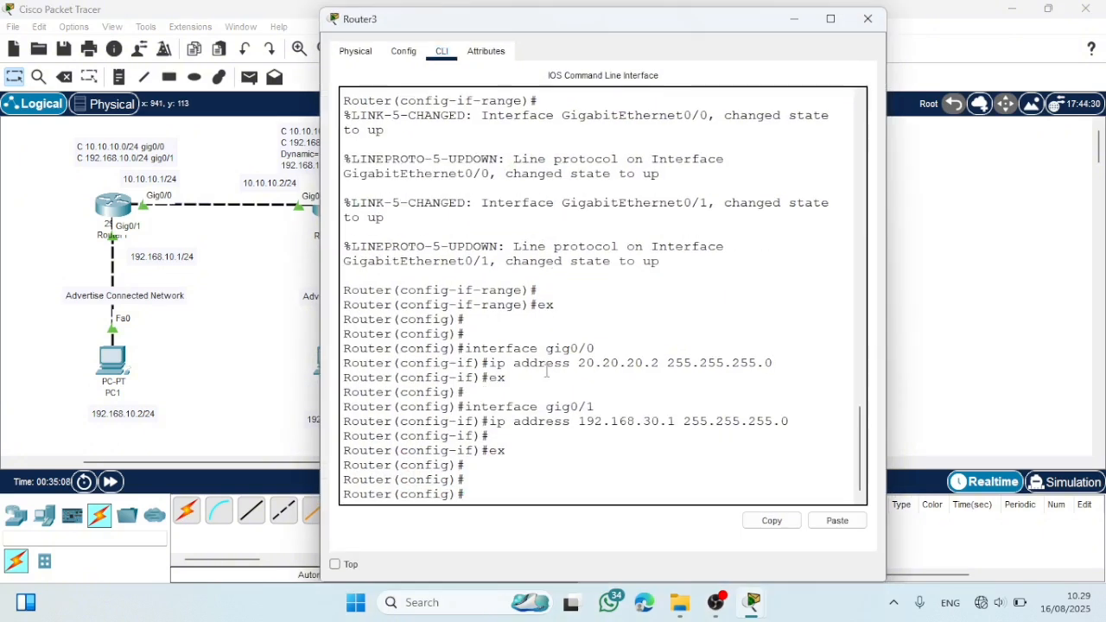
text(router eigrp 10)
key(Return)
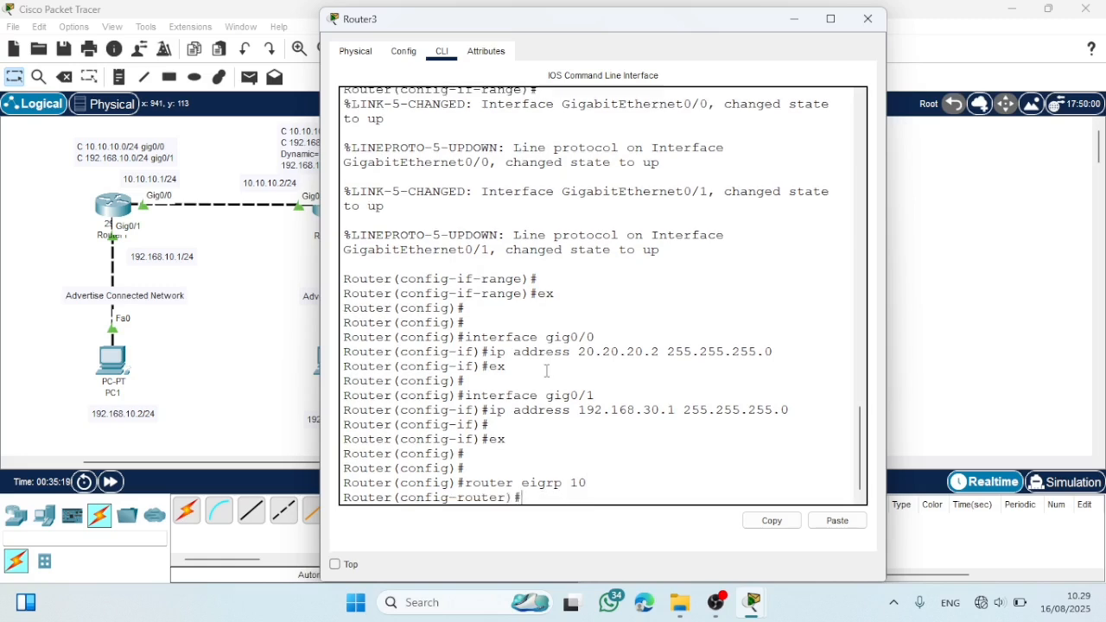
text(network 20.20.20.0)
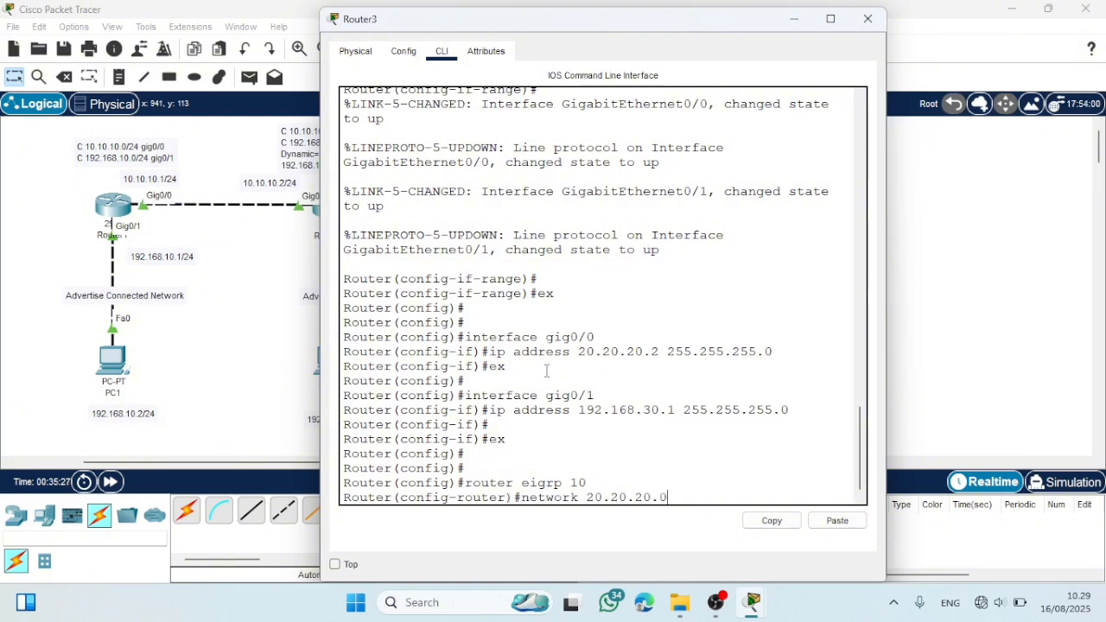
key(Return)
- Advertise network 192.168.30.0 in Router3's EIGRP 10, leave router mode with "ex", and close the router's window
text(net)
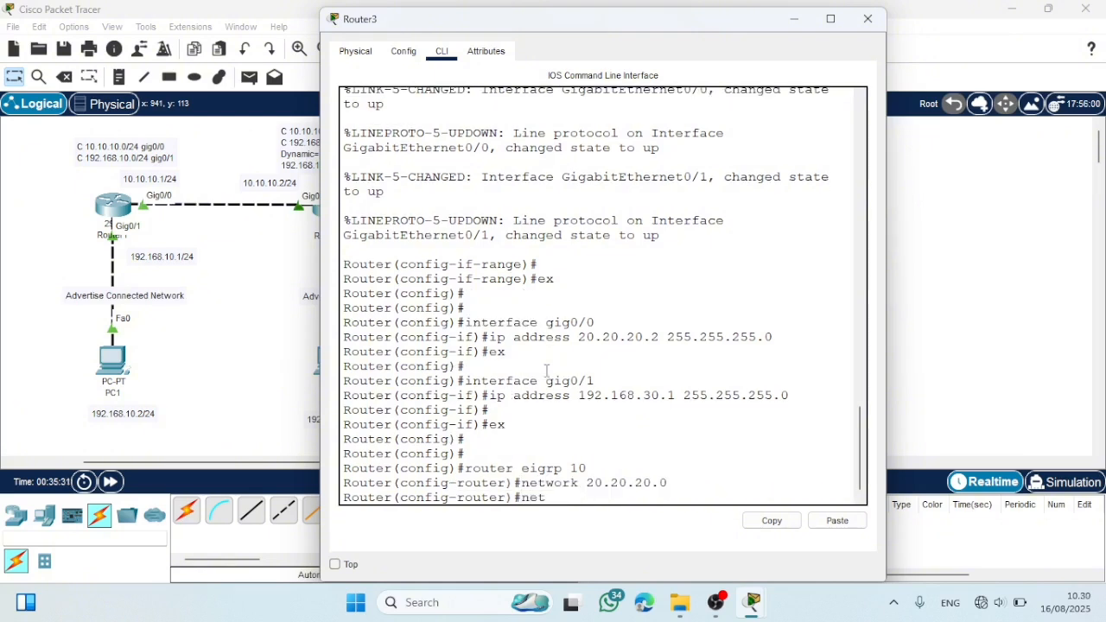
text(work 192.168.30.0)
key(Return)
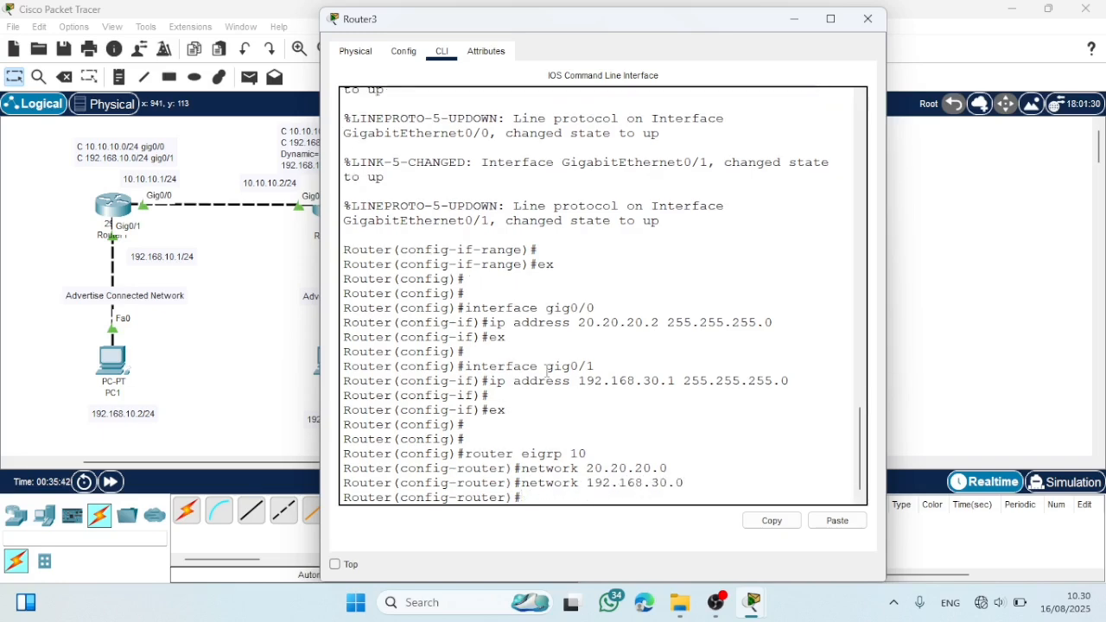
text(ex)
key(Return)
key(Return)
key(Return)
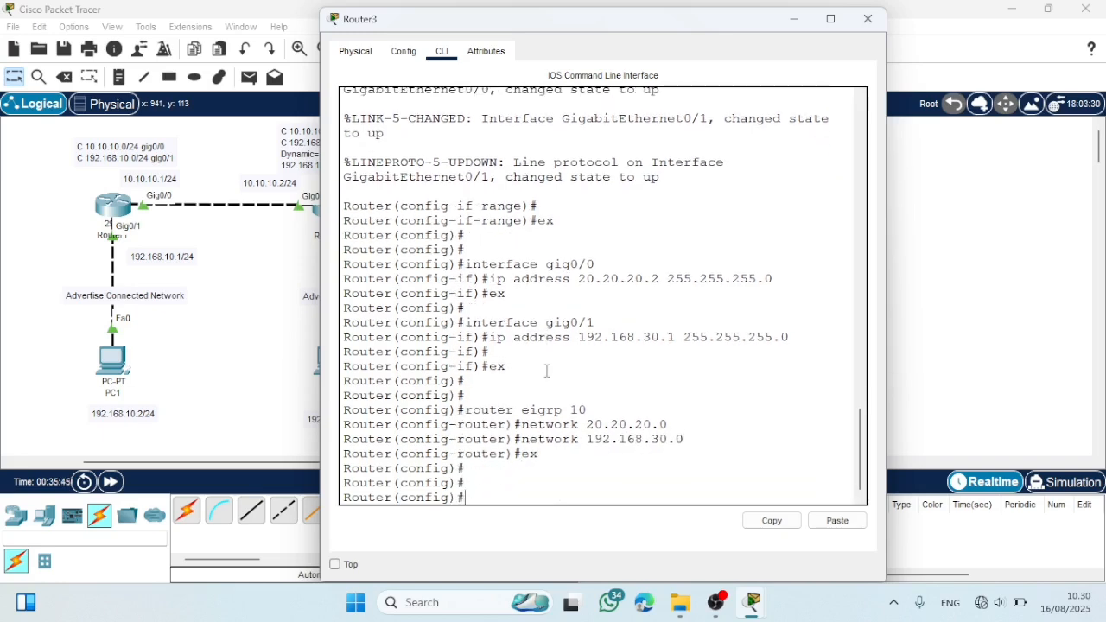
click(867, 19)
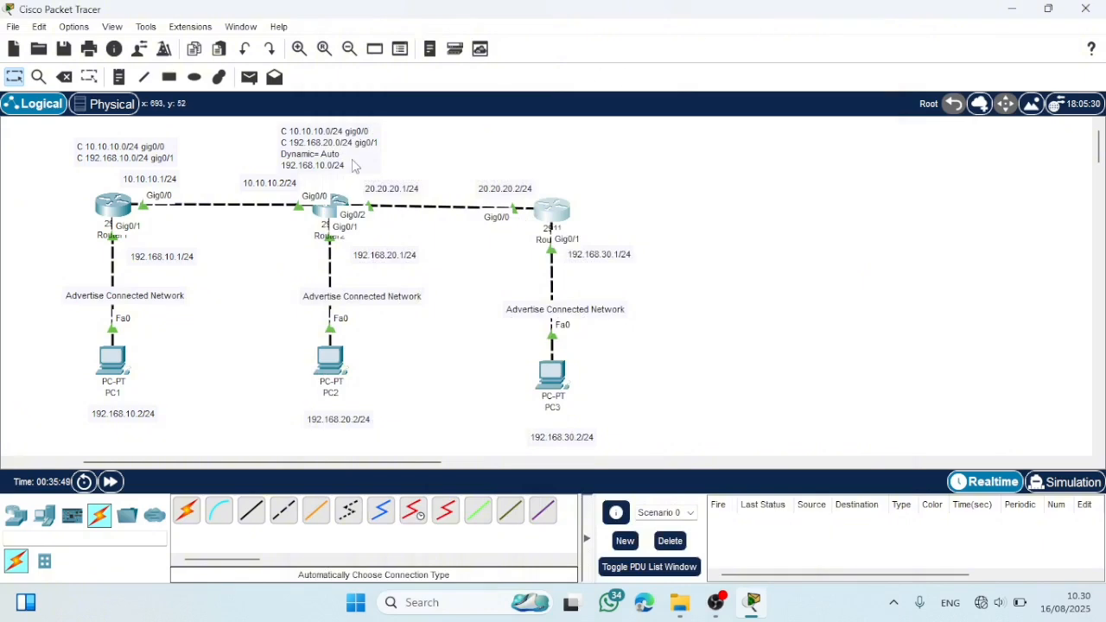
- On Router2, enter EIGRP configuration with "router eigrp 10" and advertise network 20.20.20.0
click(336, 210)
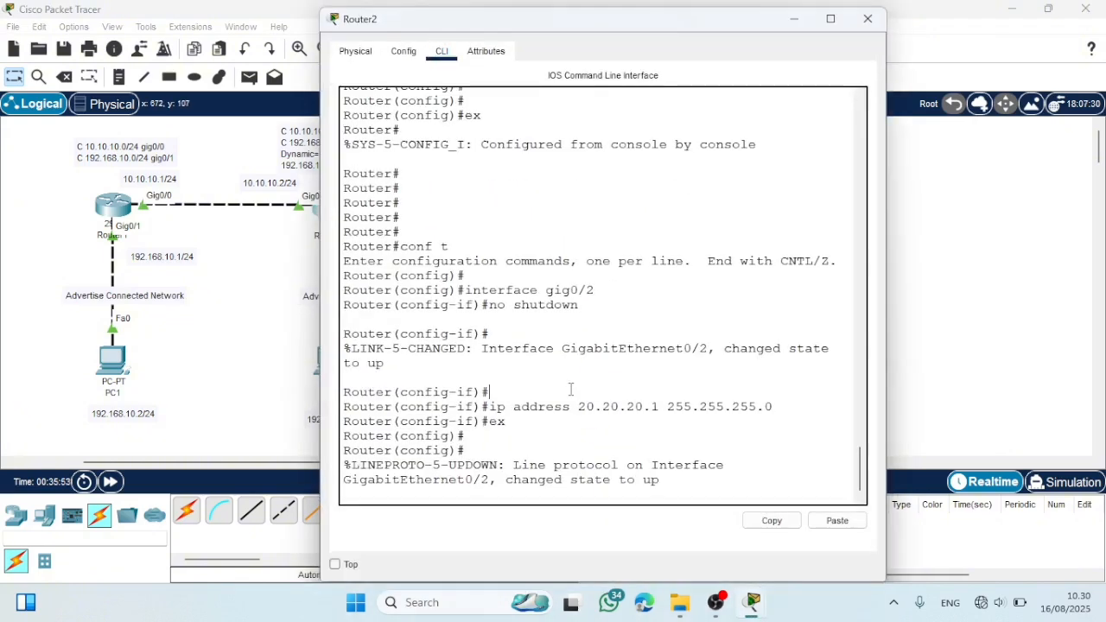
key(Return)
key(Return)
text(router)
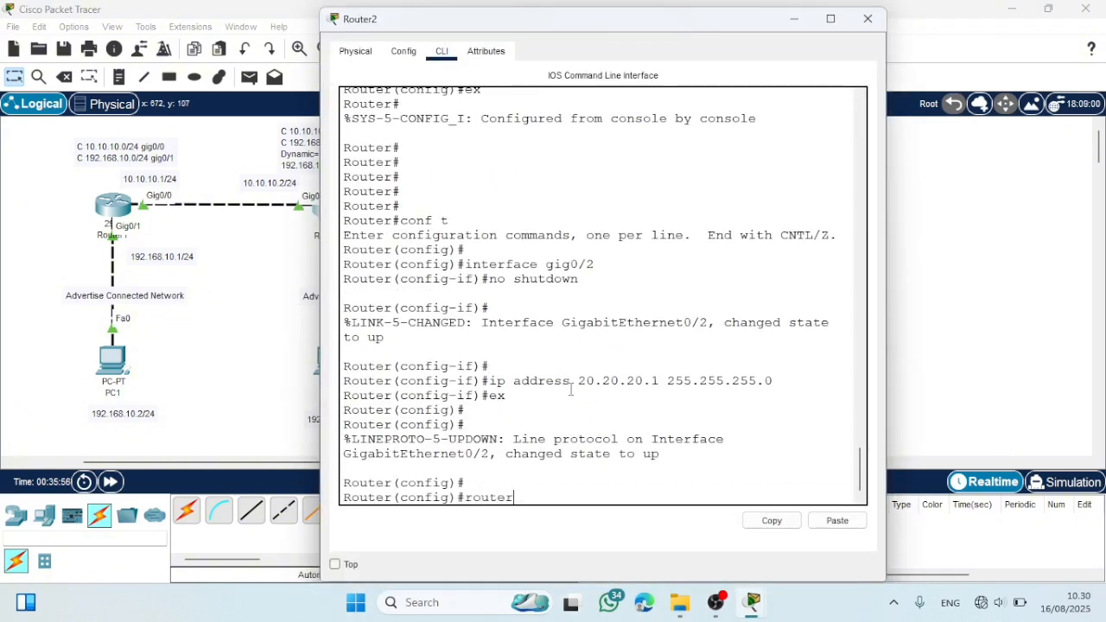
text( eigr)
text(p 10)
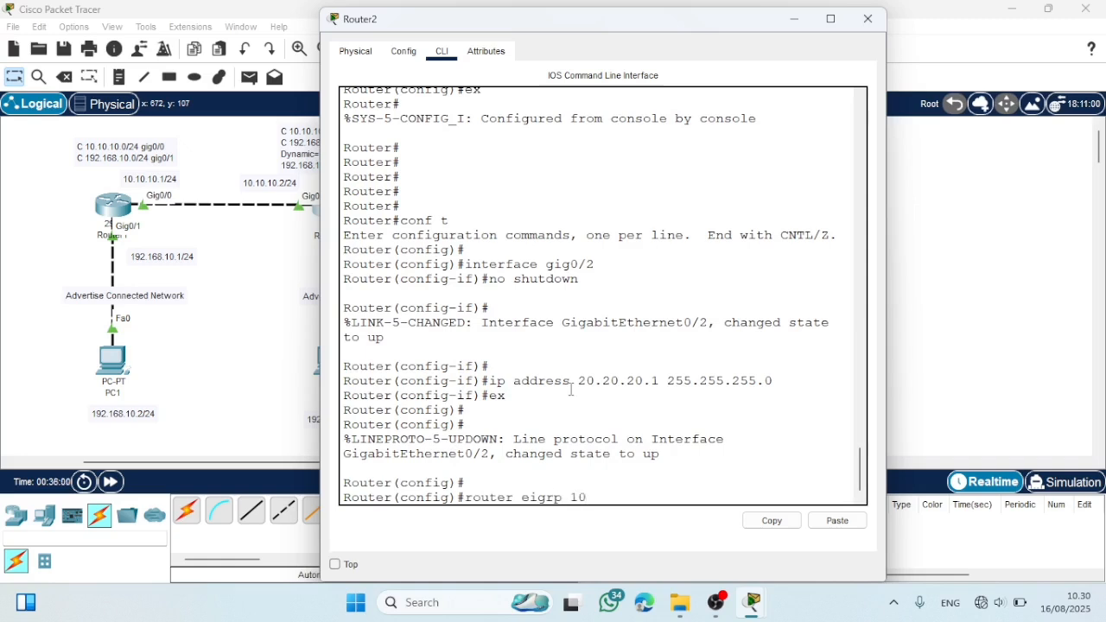
key(Return)
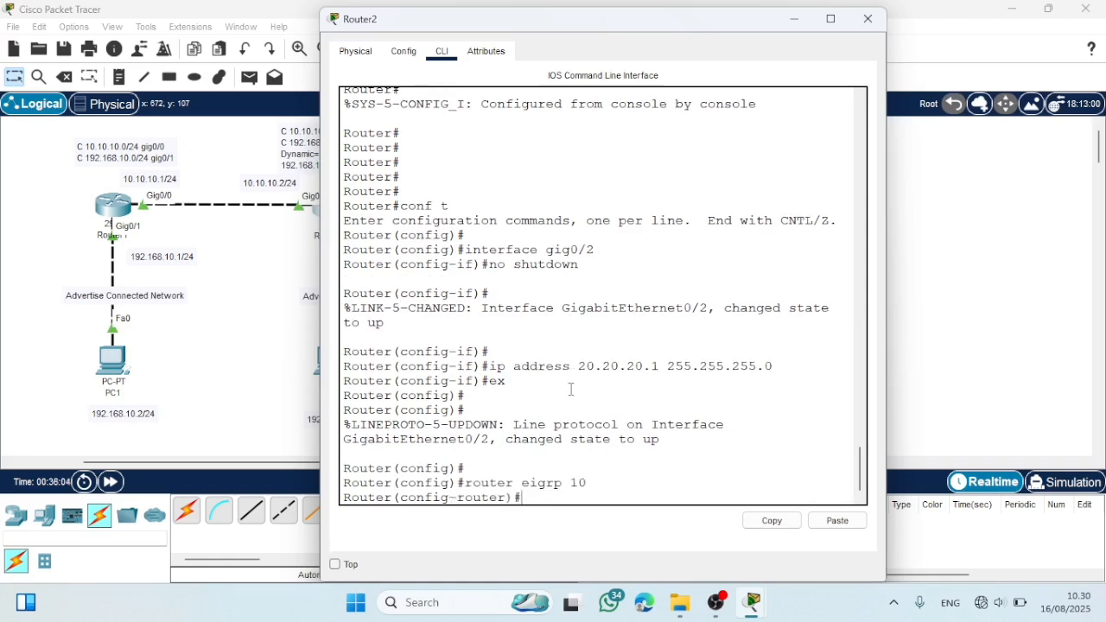
text(network 20.20.20.0)
key(Return)
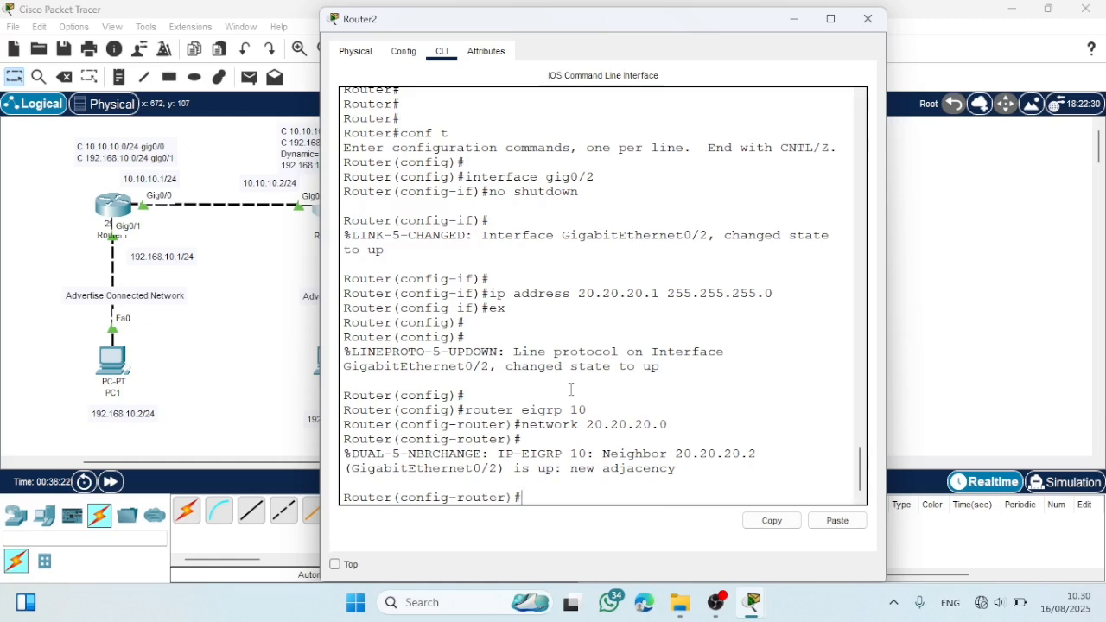
- Try to list Router2's neighbors with "do show ip neighbor"
text(do  show ip ne)
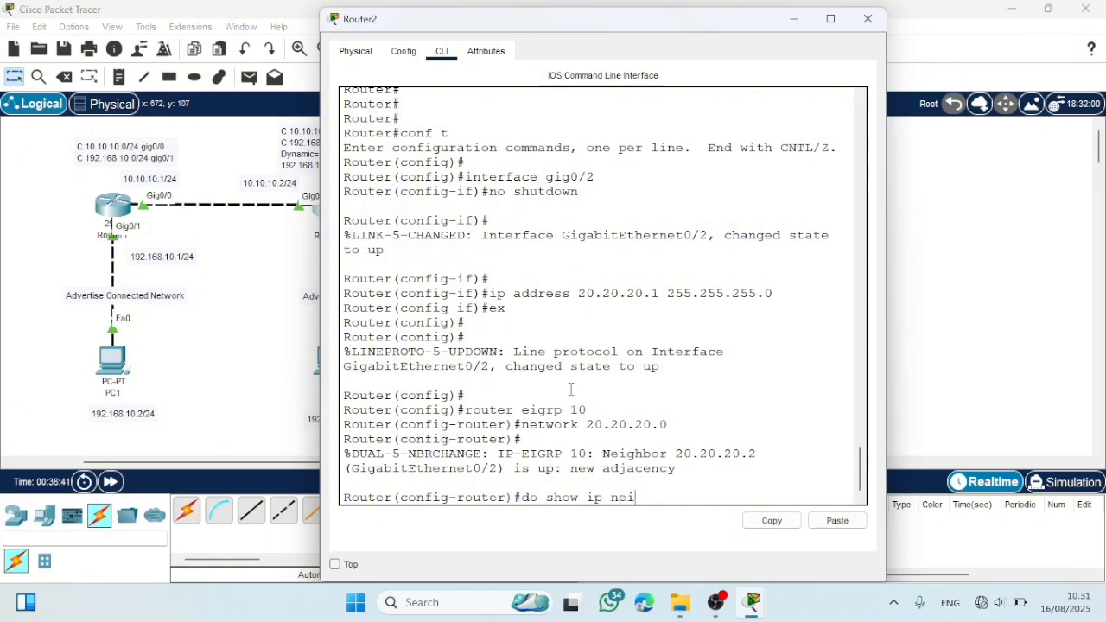
text(ighbor)
key(Return)
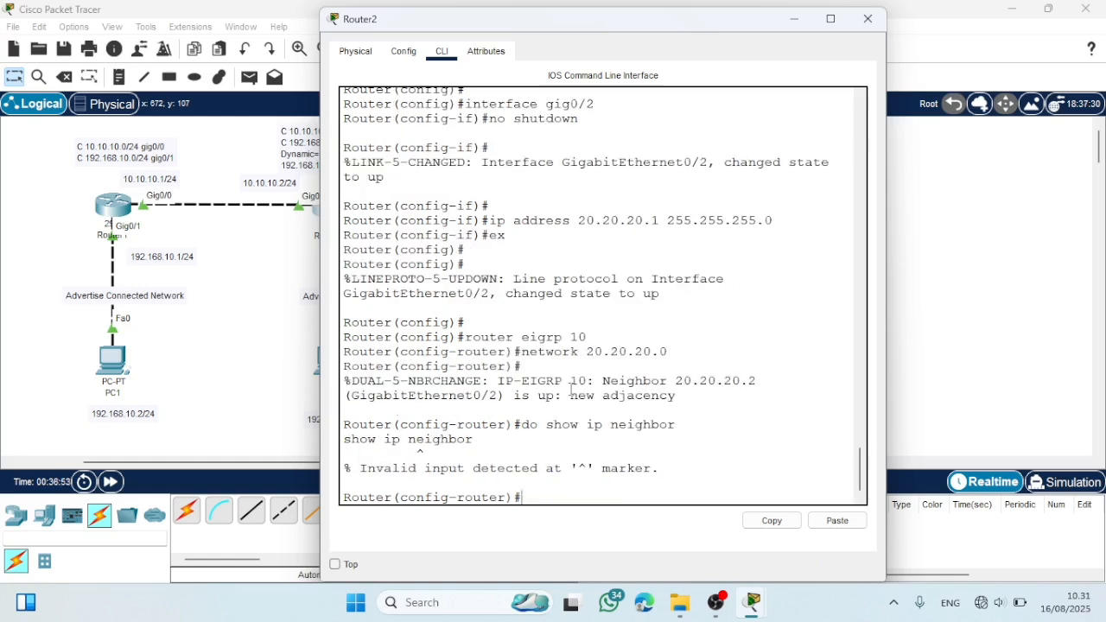
- Run "do show ip eigrp neighbor" on Router2, widen the window to read the neighbor table, and close it
key(Up)
key(Left)
key(Left)
key(Left)
key(Left)
key(Left)
key(Left)
key(Left)
key(Left)
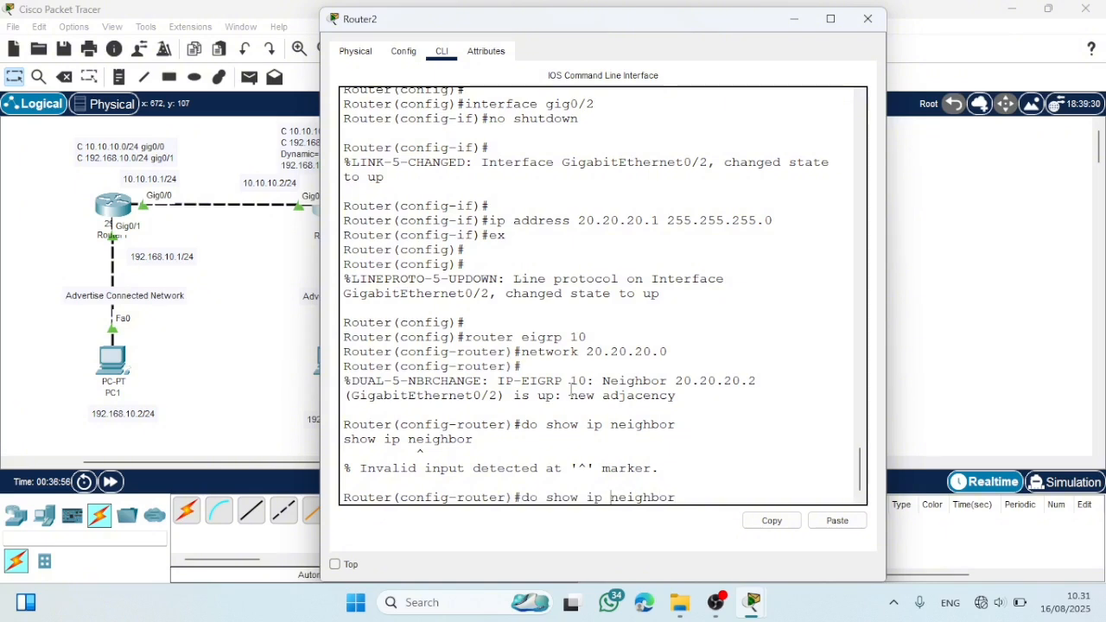
text(eigrp)
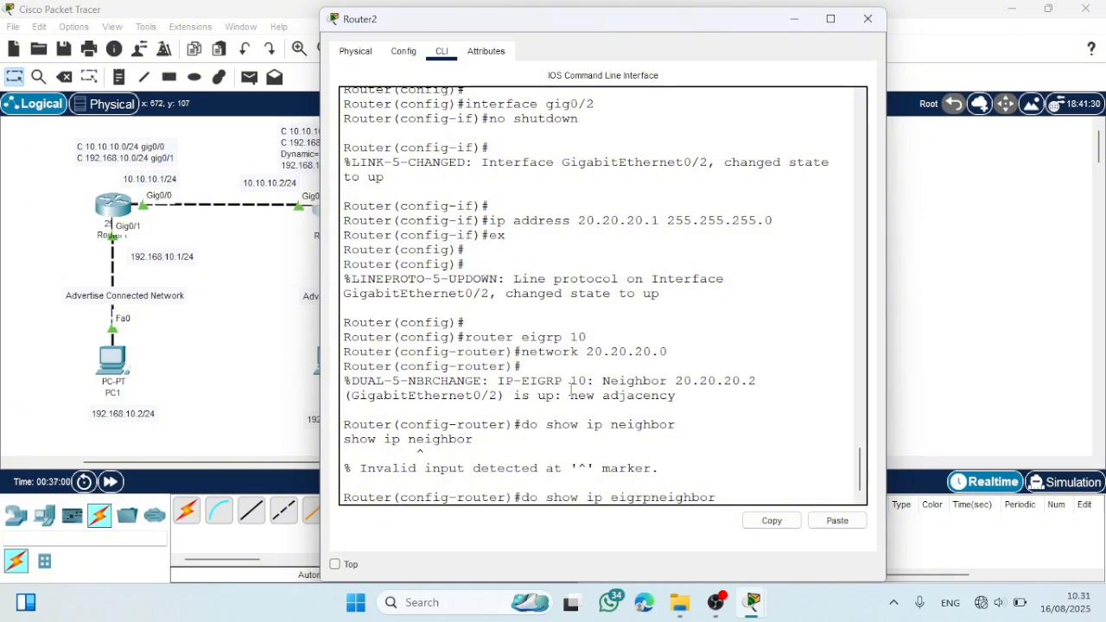
key(Return)
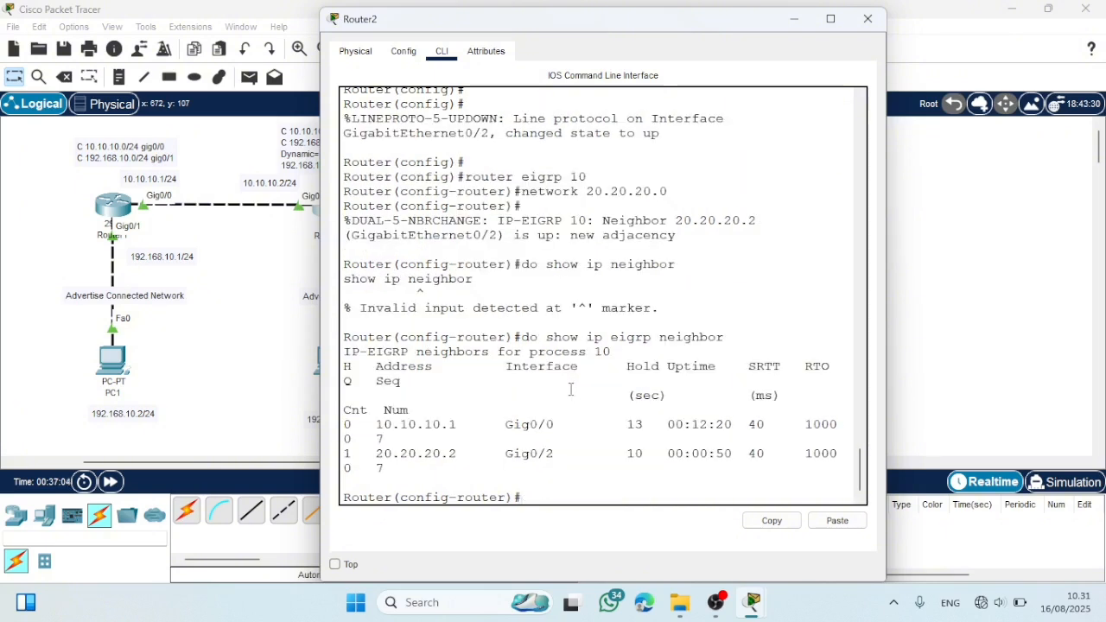
drag(321, 397, 266, 392)
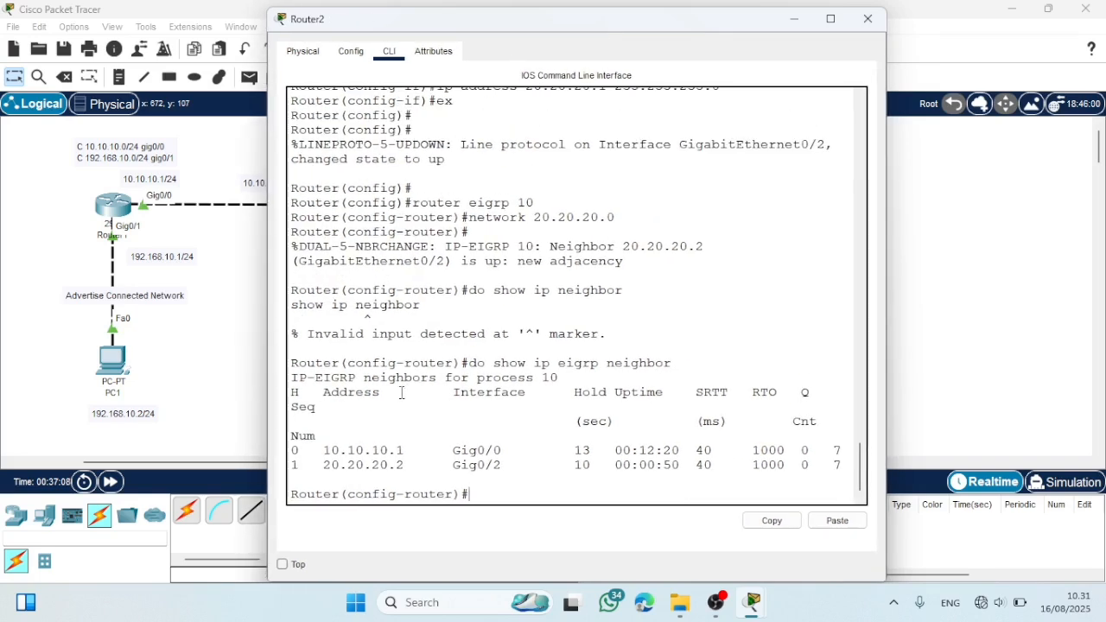
click(868, 18)
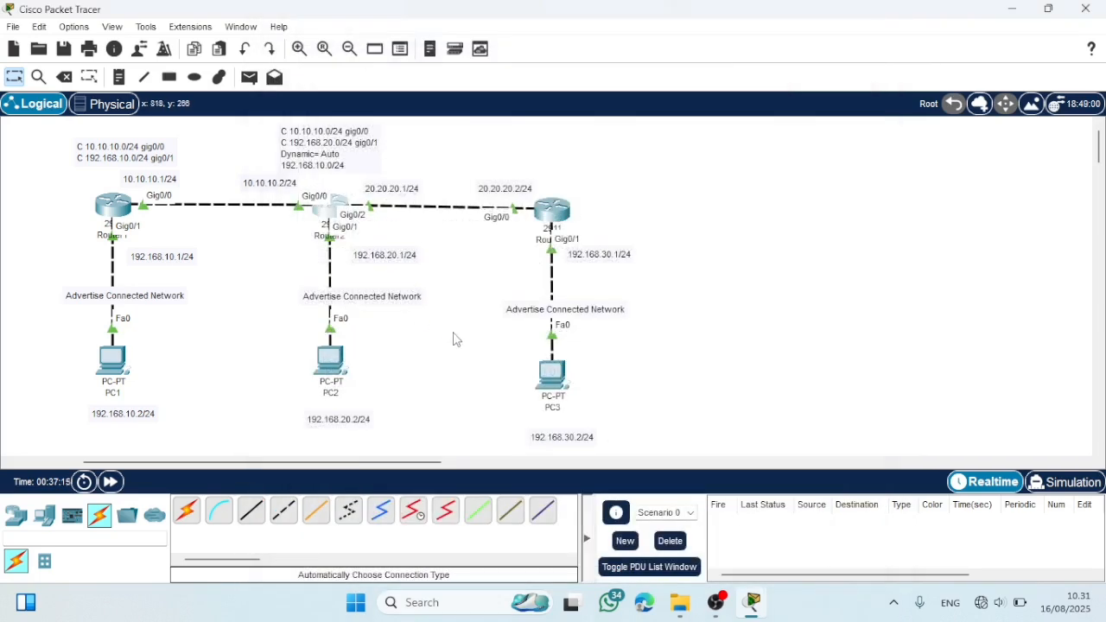
- Open Router3's CLI and try to list its neighbors with "do show eigrp neighbor"
click(553, 207)
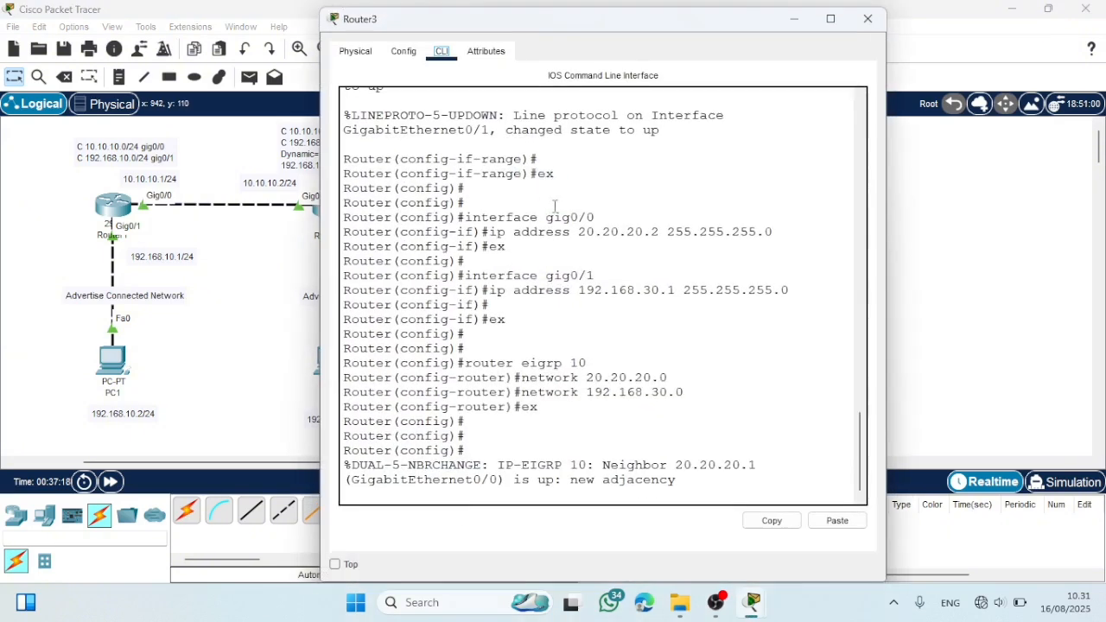
key(Return)
key(Return)
text(d)
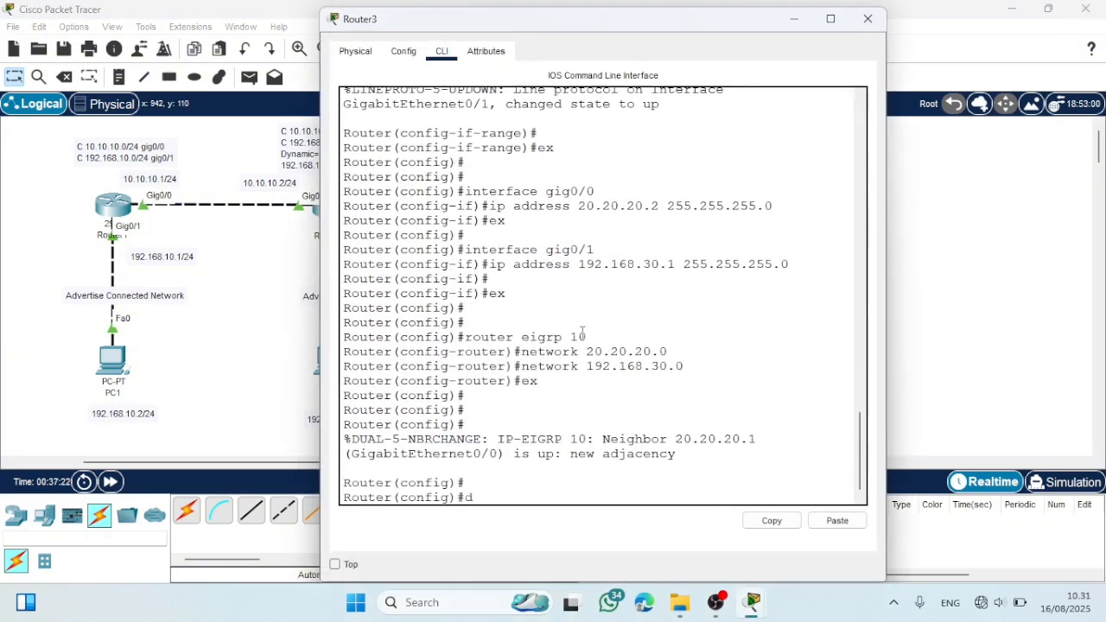
text(o show eigrp beig)
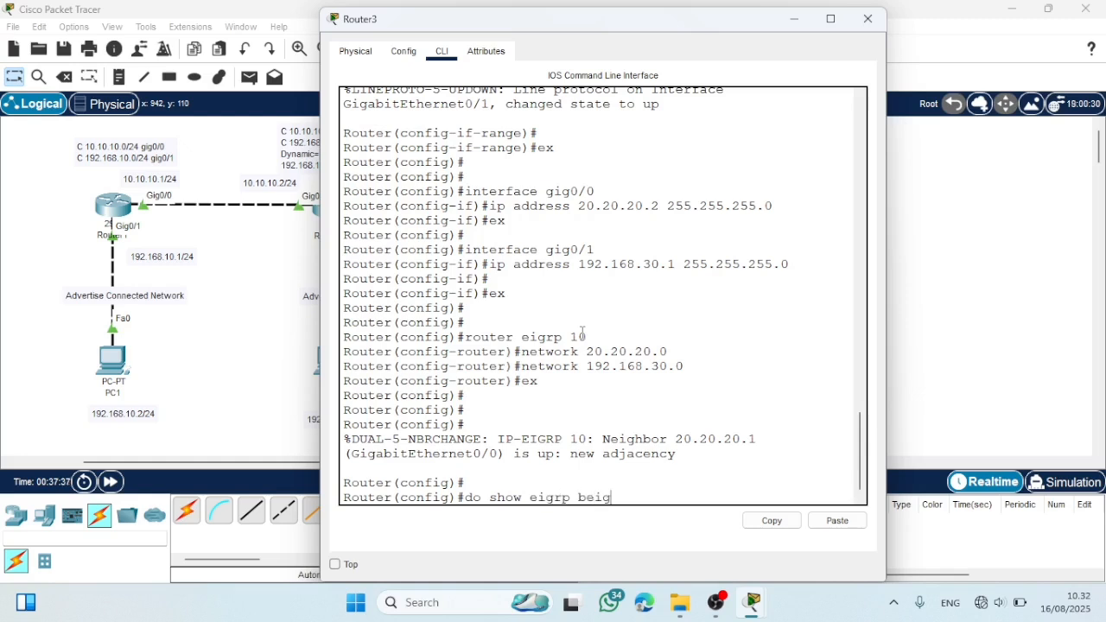
text(hbor)
key(Left)
key(Left)
key(Left)
key(Left)
key(Left)
key(Left)
key(Left)
key(BackSpace)
text(n)
key(Return)
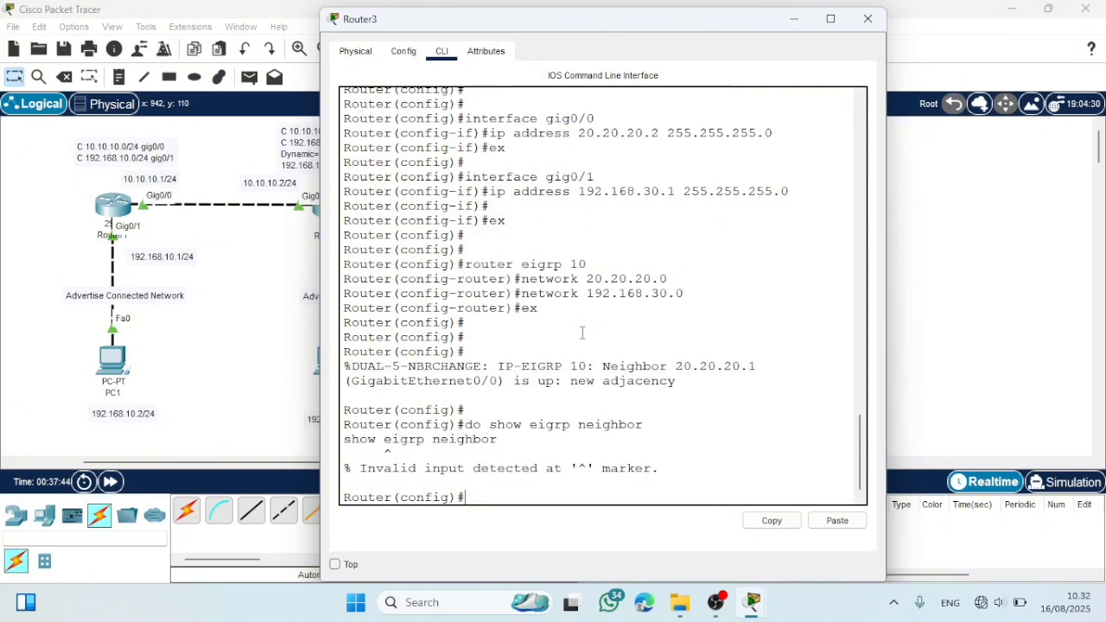
- Run "do show ip eigrp neighbor" on Router3, widen the window to read the neighbor table, and close it
key(Up)
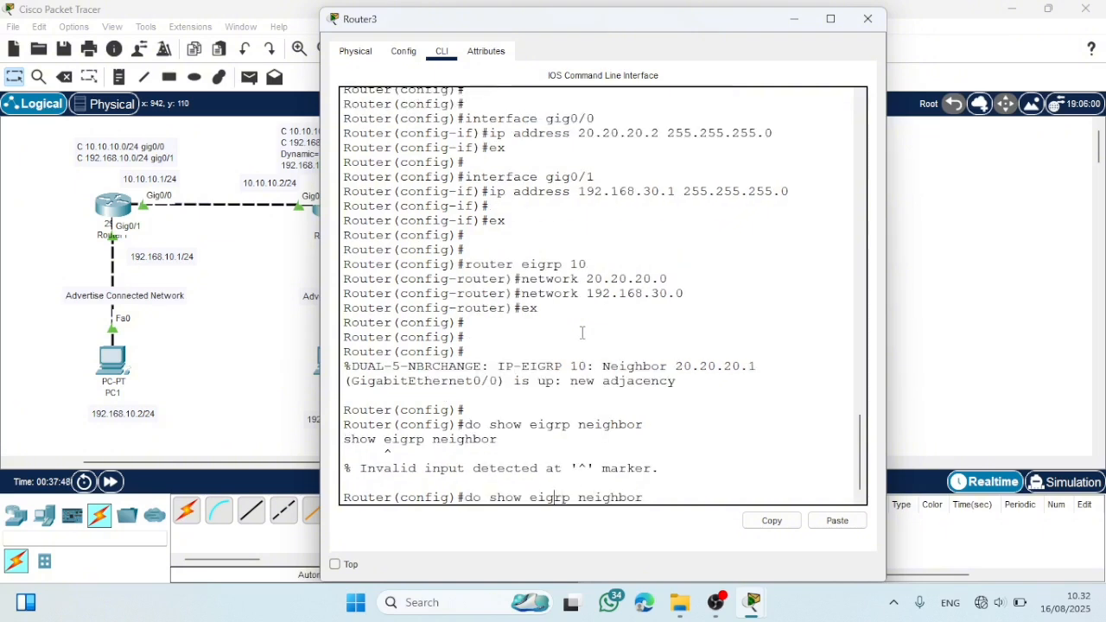
text(ip)
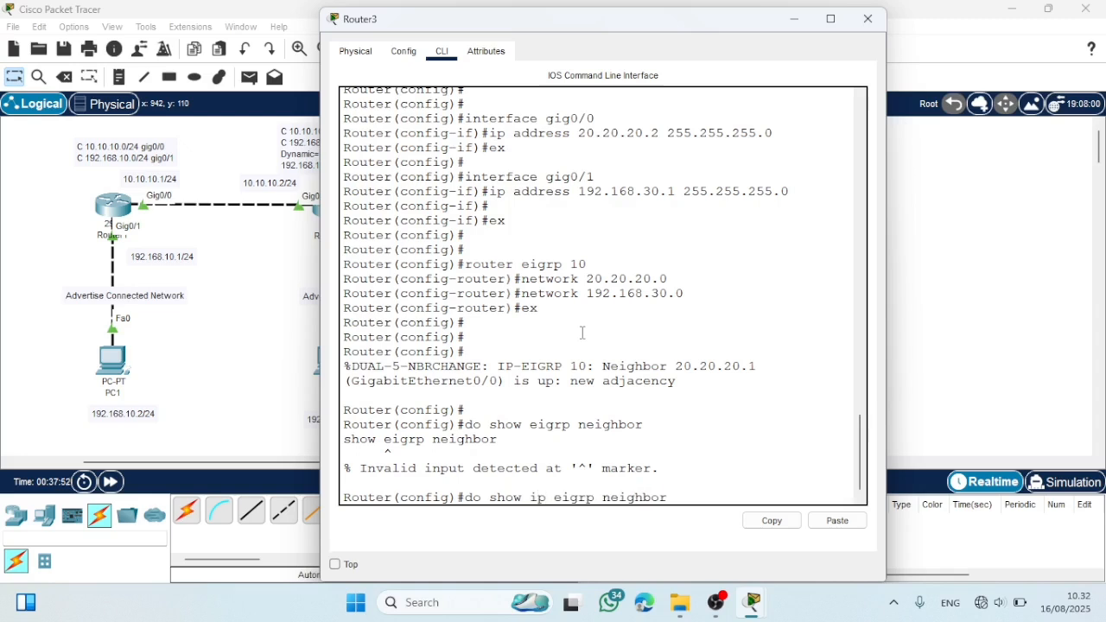
key(Return)
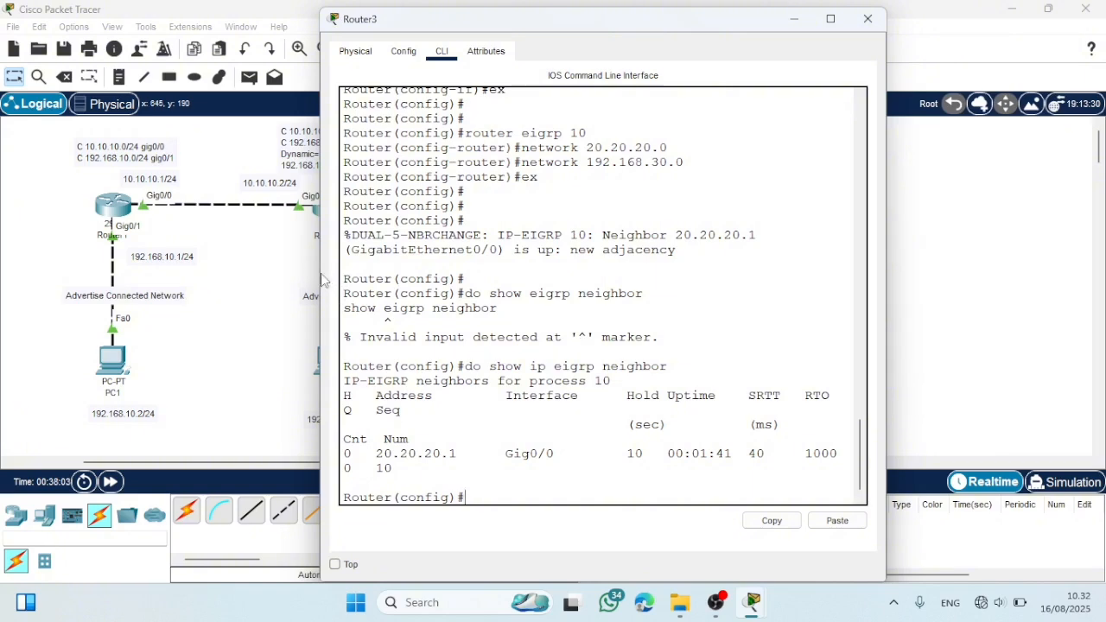
drag(321, 280, 212, 272)
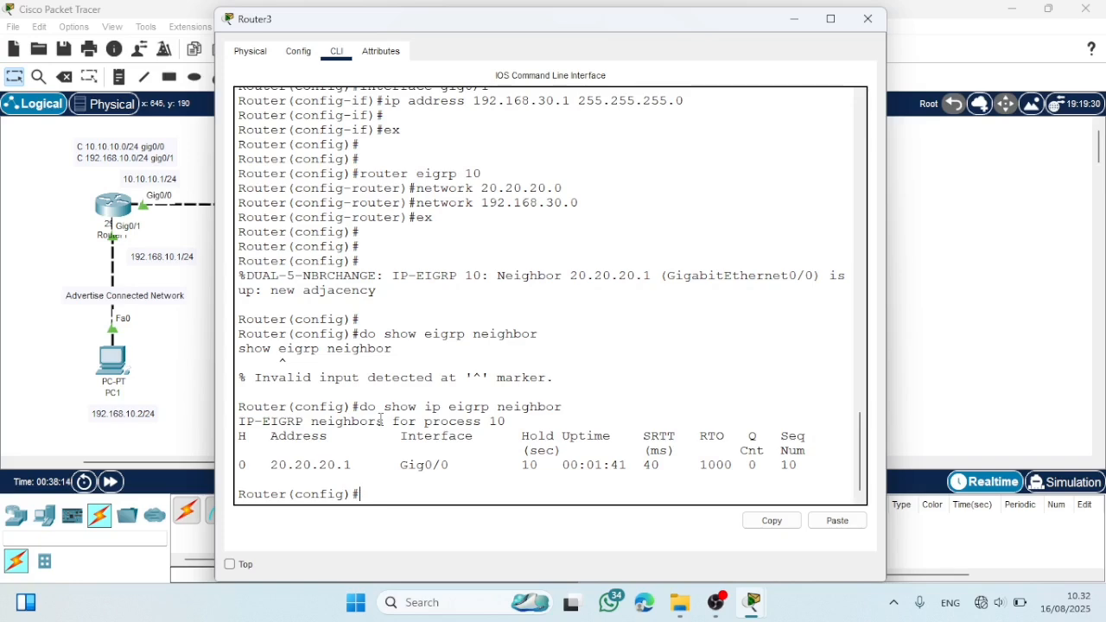
click(868, 18)
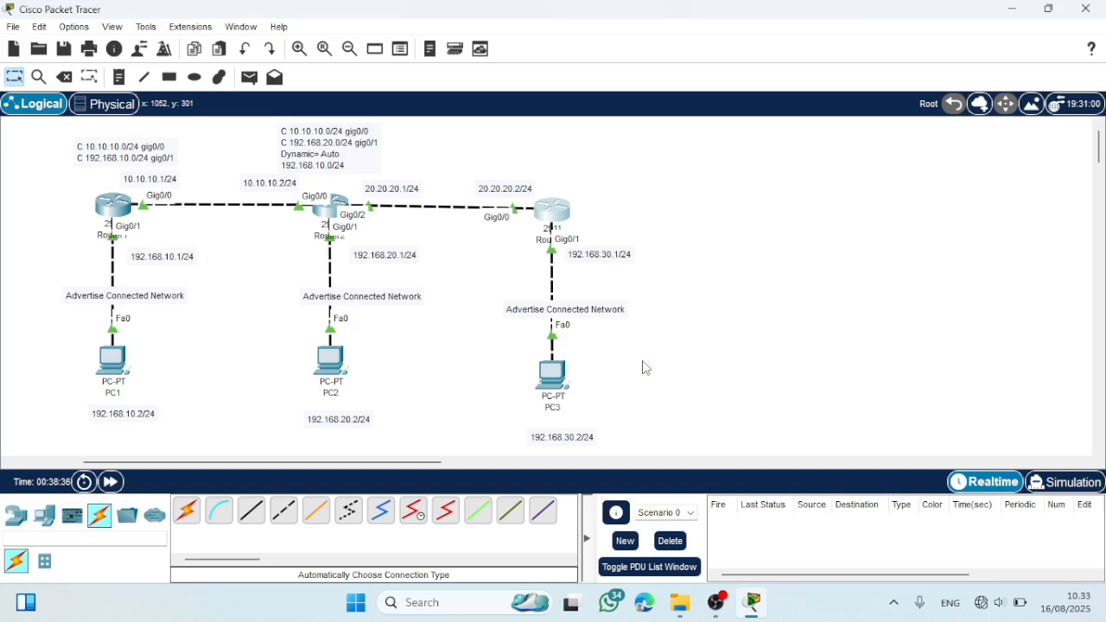
- Reopen Router3, display its routing table with "do show ip route", widen the window to read it, and close it
click(557, 203)
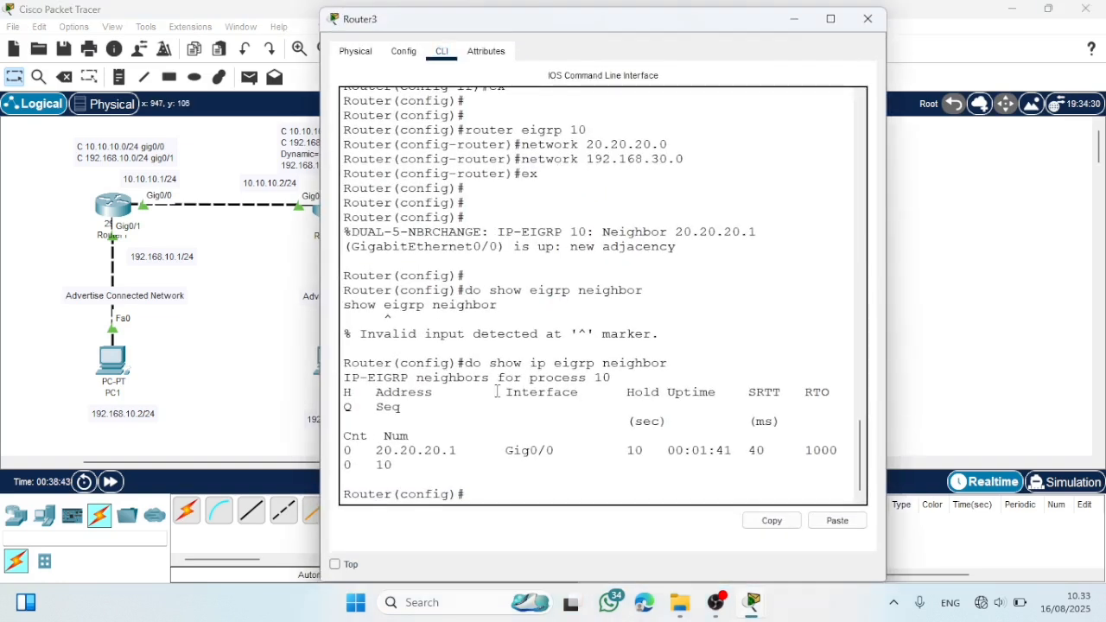
text(do show ip route)
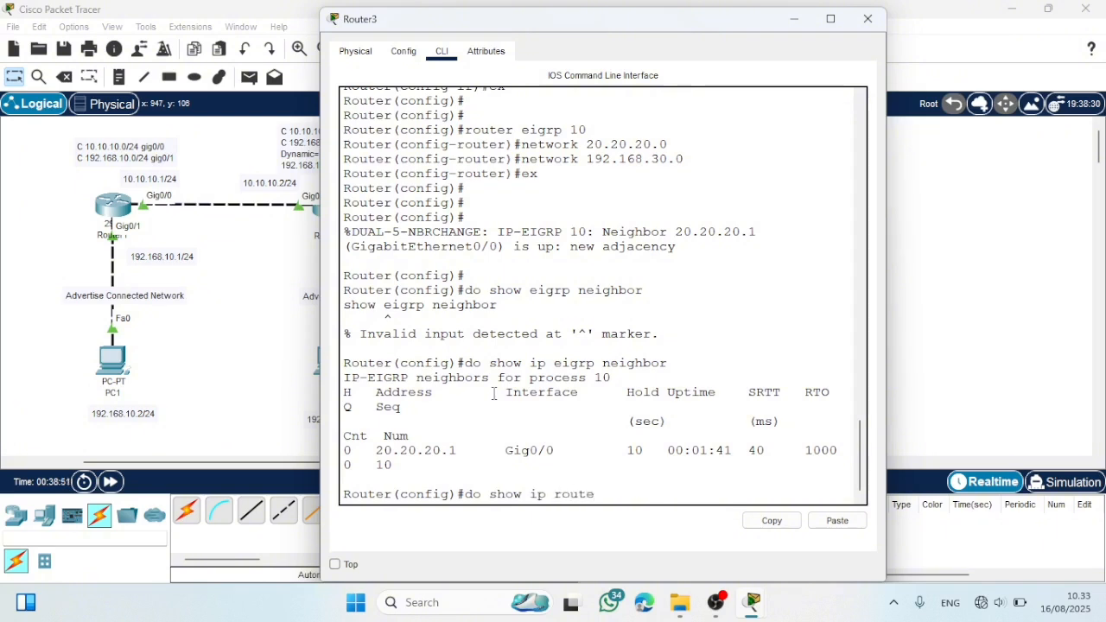
key(Return)
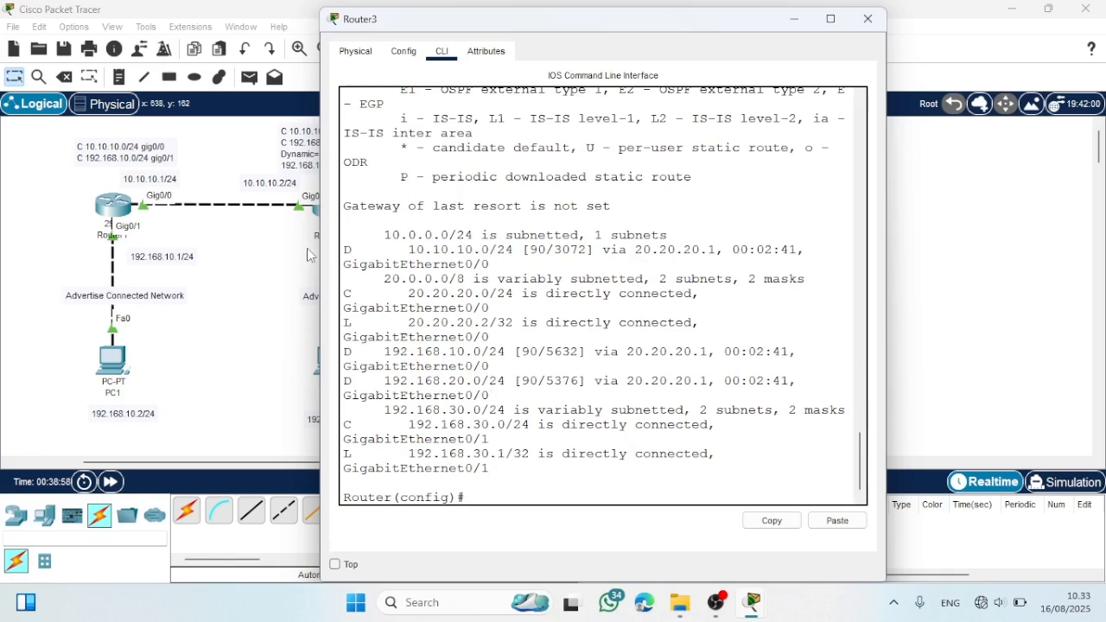
drag(320, 246, 240, 238)
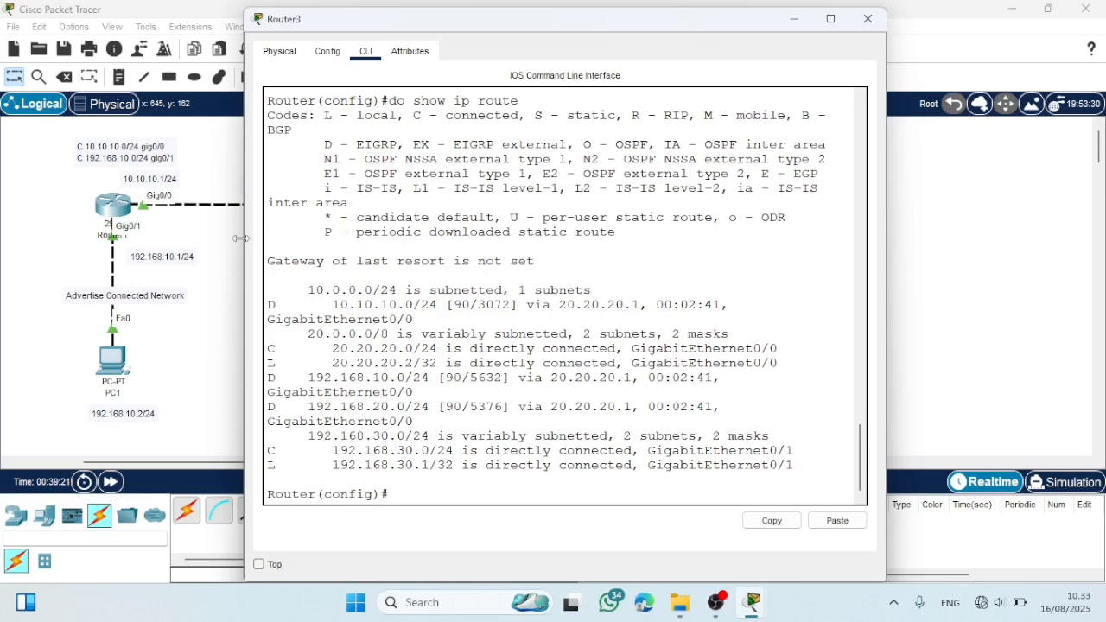
click(867, 19)
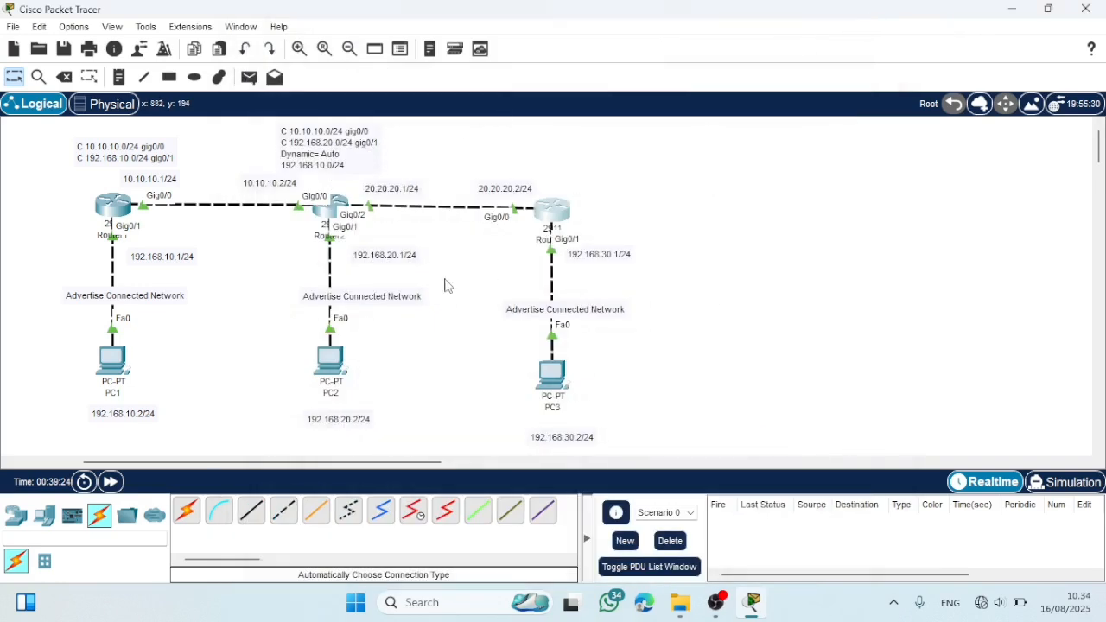
- Open Router2, display its routing table with "do show ip route", widen the window to read it, and close it
click(324, 216)
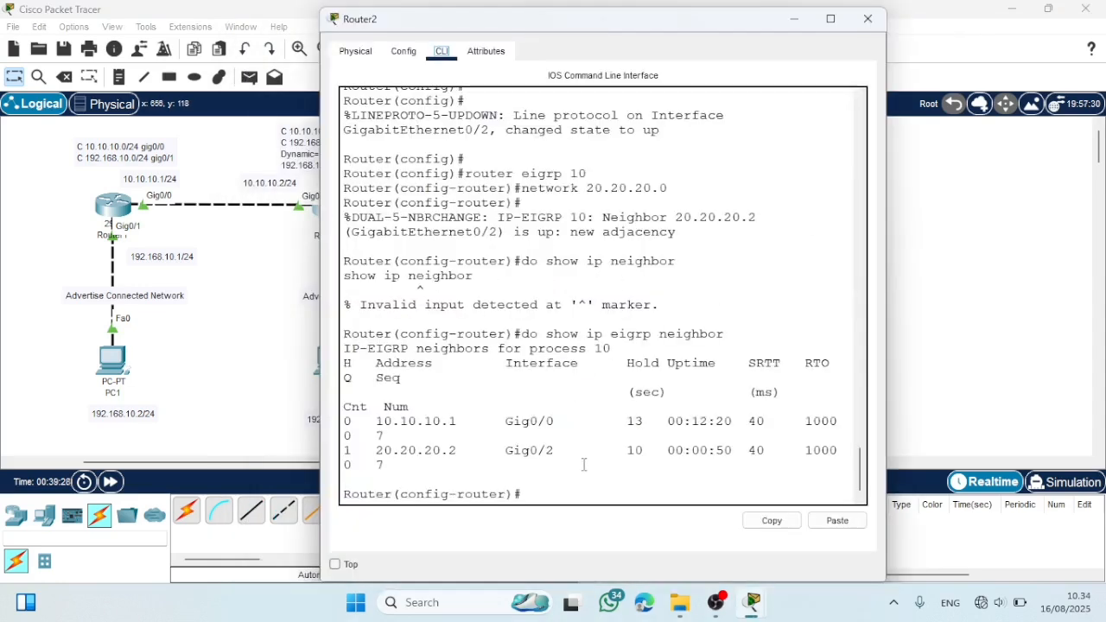
text(do sho)
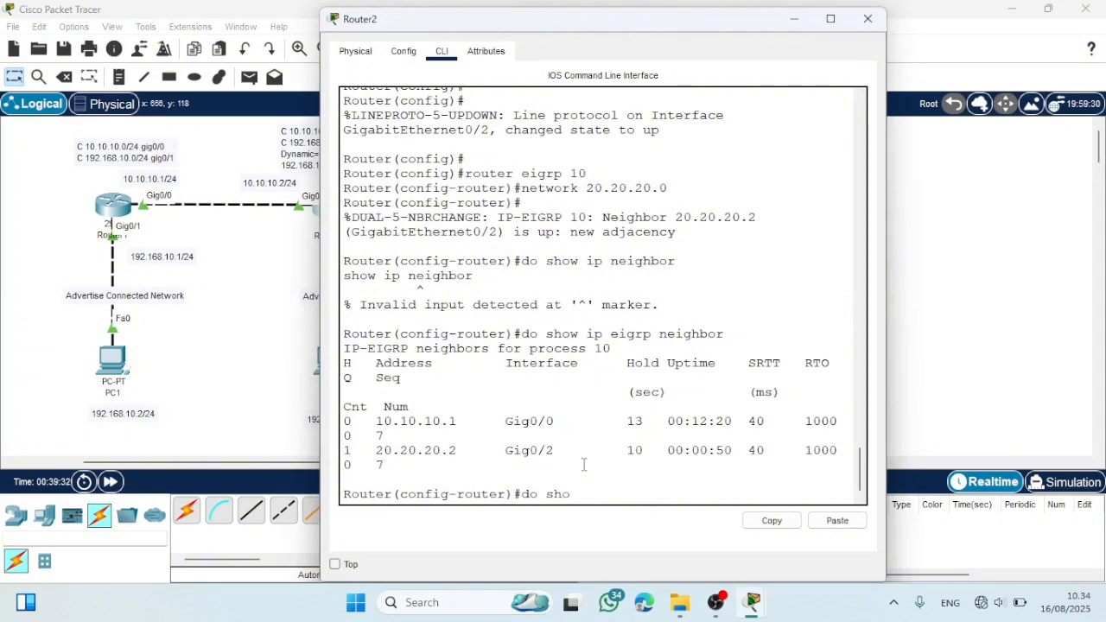
text(w ip route)
key(Return)
drag(322, 334, 222, 322)
click(868, 18)
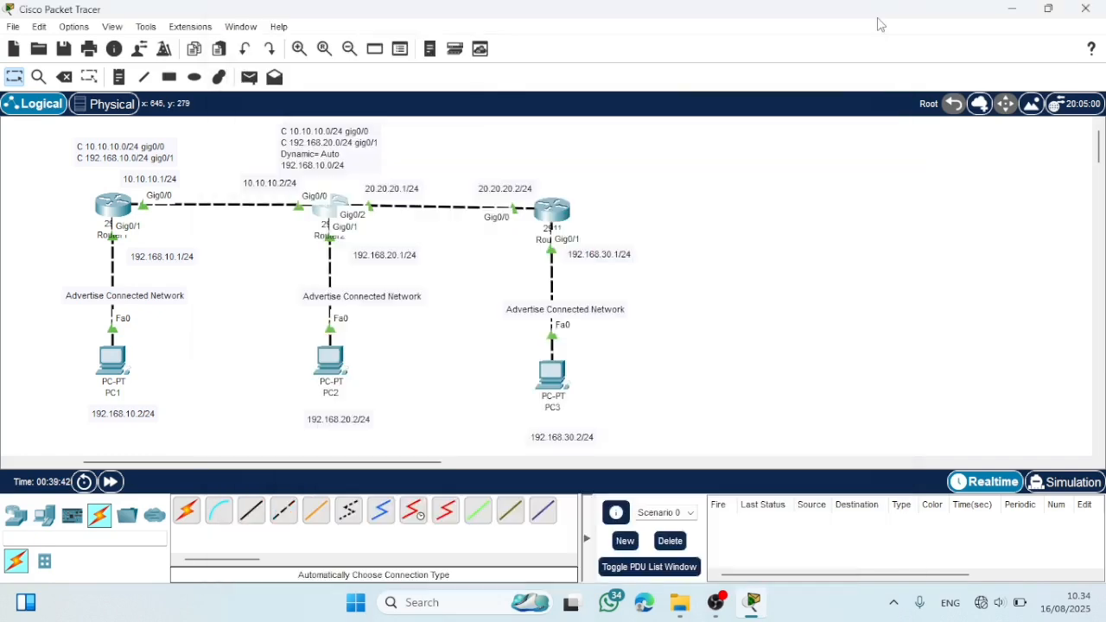
- Open Router1's CLI and enter global configuration mode with "en" and "conf t"
click(122, 207)
key(Return)
key(Return)
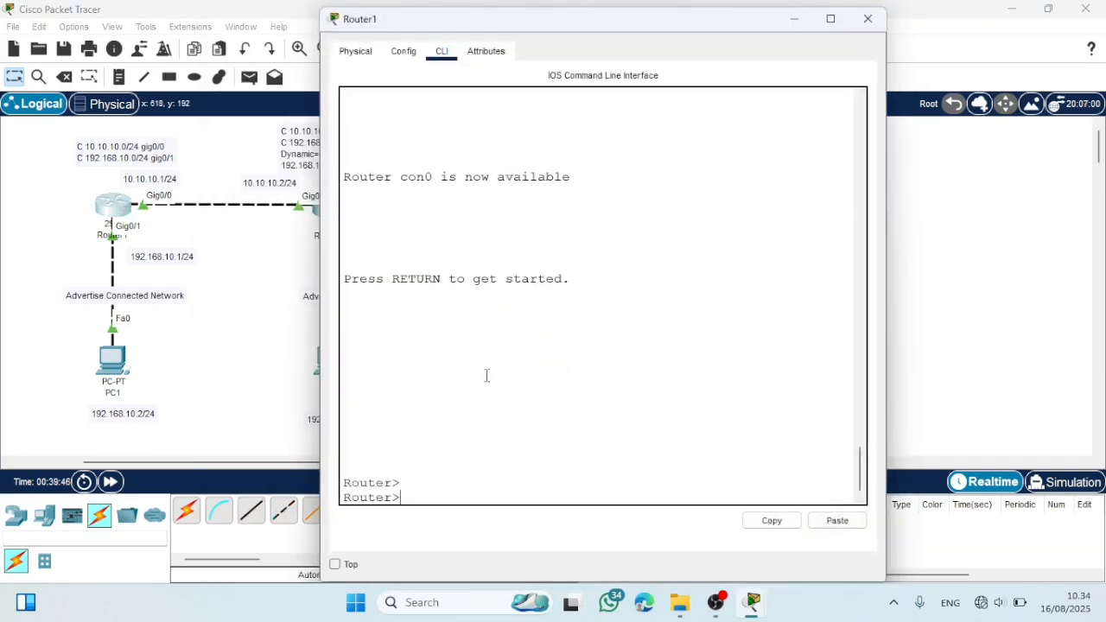
text(en)
key(Return)
text(conf t)
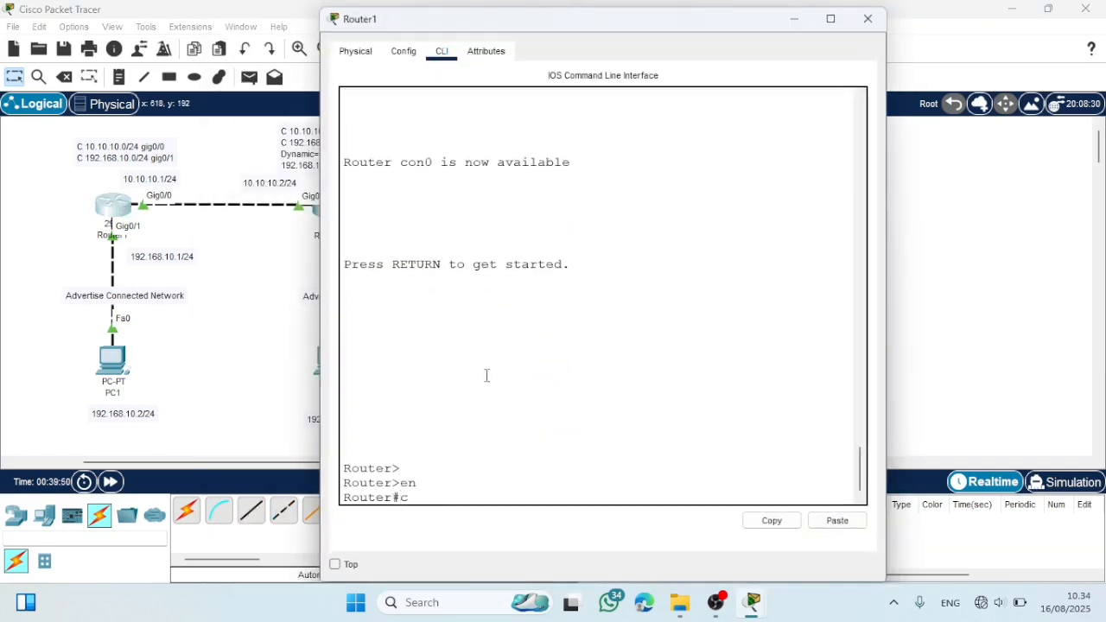
key(Return)
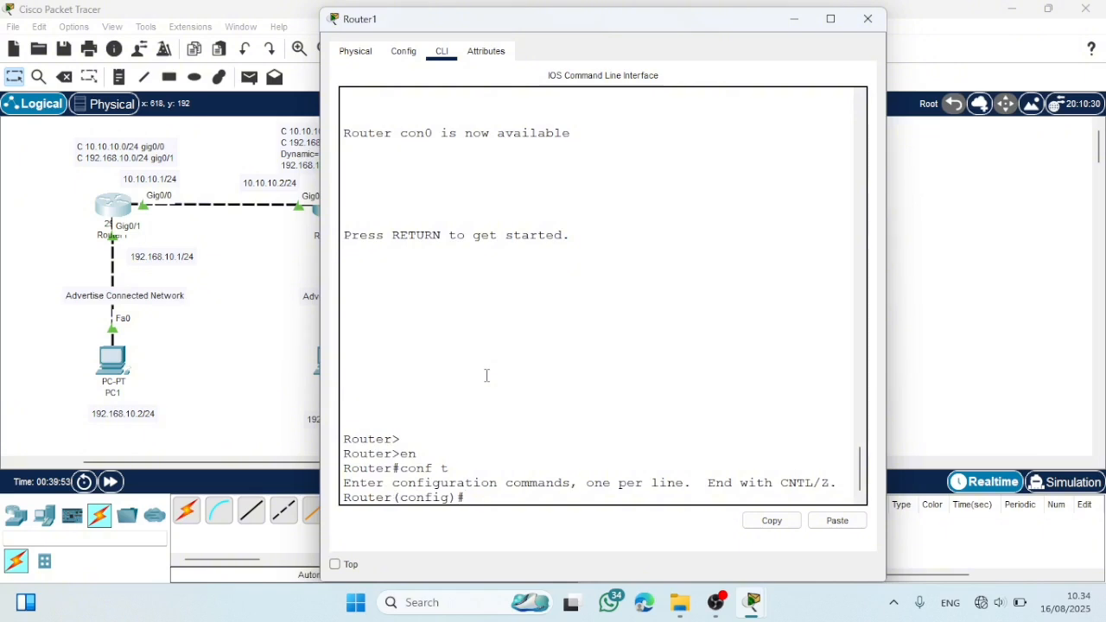
- Run "do show ip route" on Router1, widen the window to examine the routing table, and close it
text(do show ip route)
key(Return)
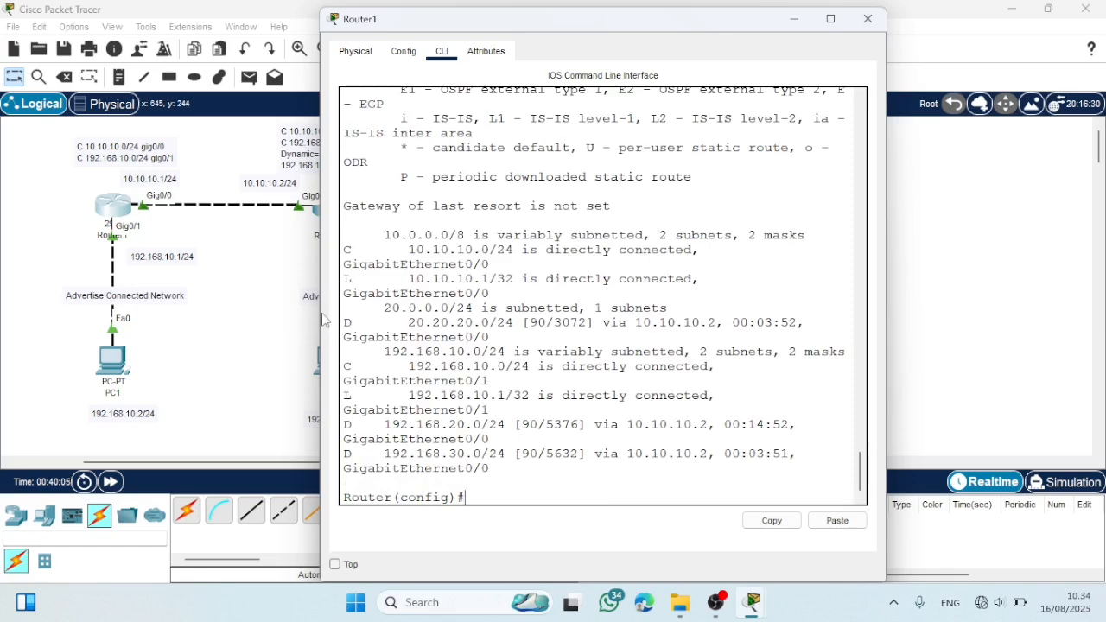
drag(365, 311, 226, 293)
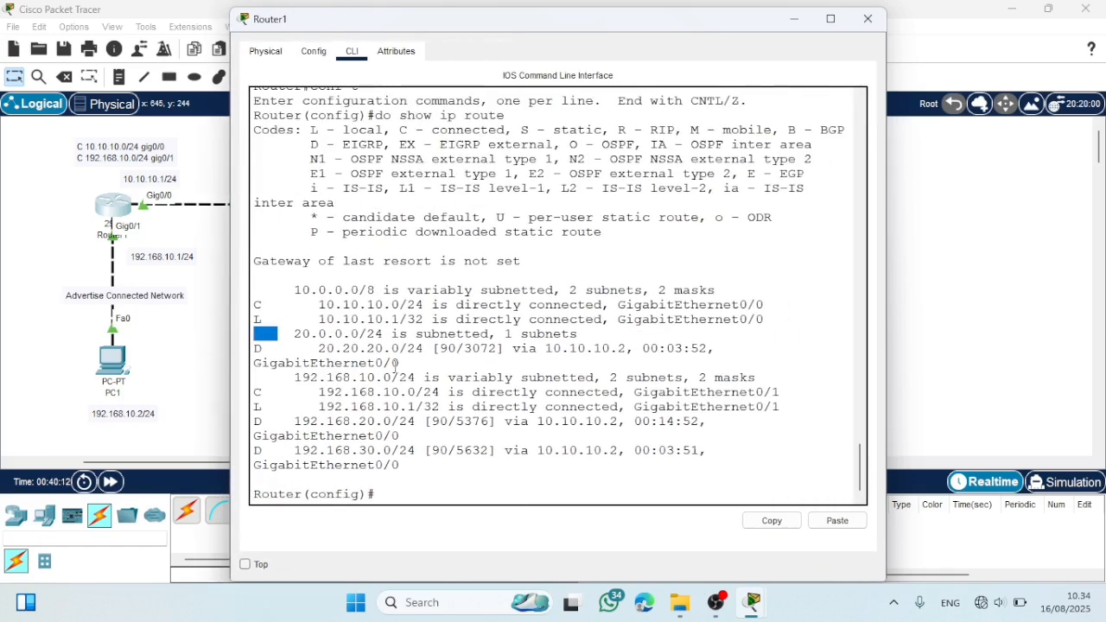
click(396, 367)
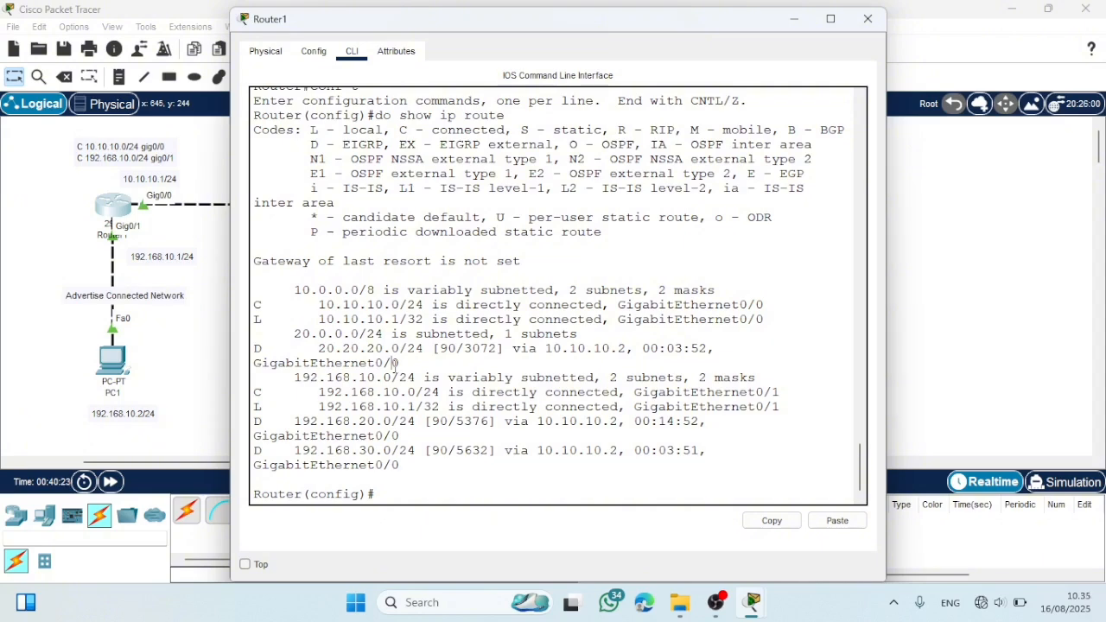
click(867, 19)
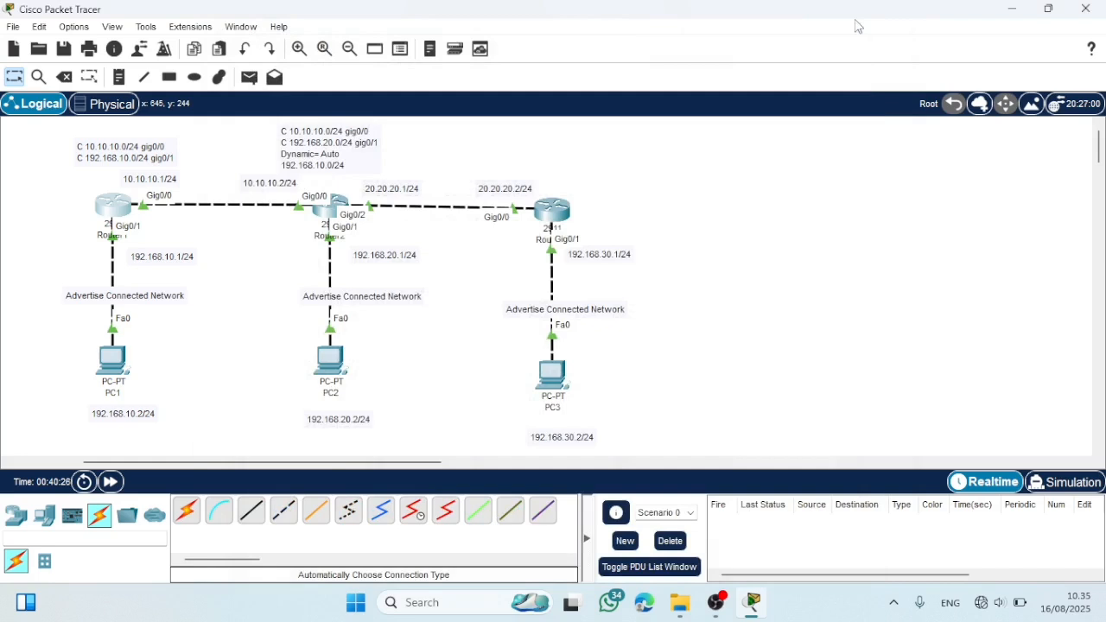
- Send simple PDUs from PC3 to PC2 and from PC3 to PC1, and check the status of both
click(249, 78)
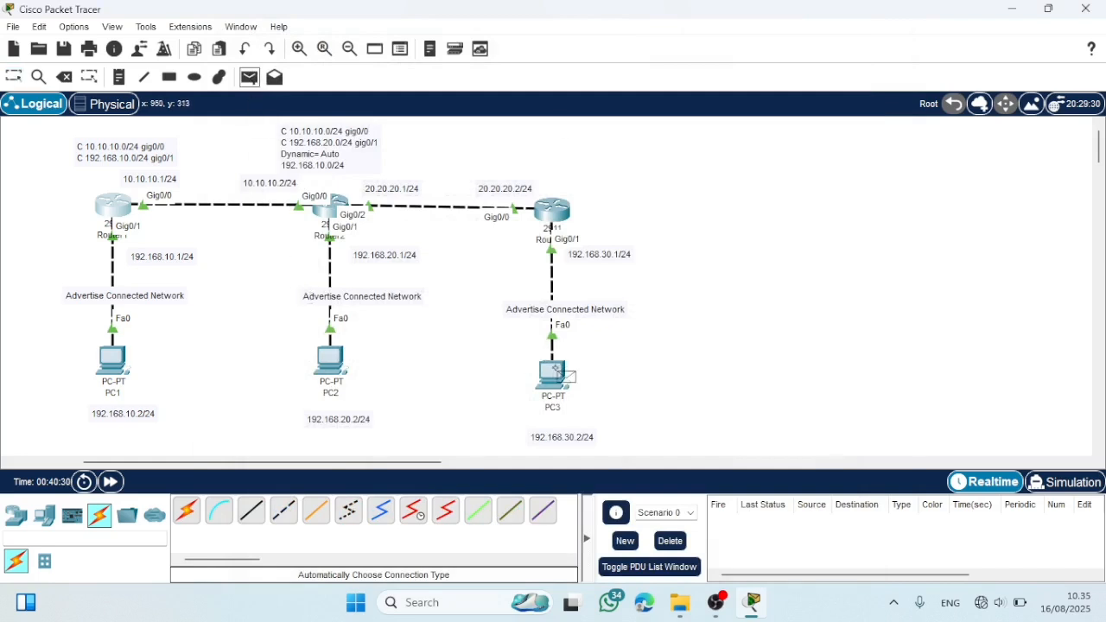
click(555, 371)
click(330, 360)
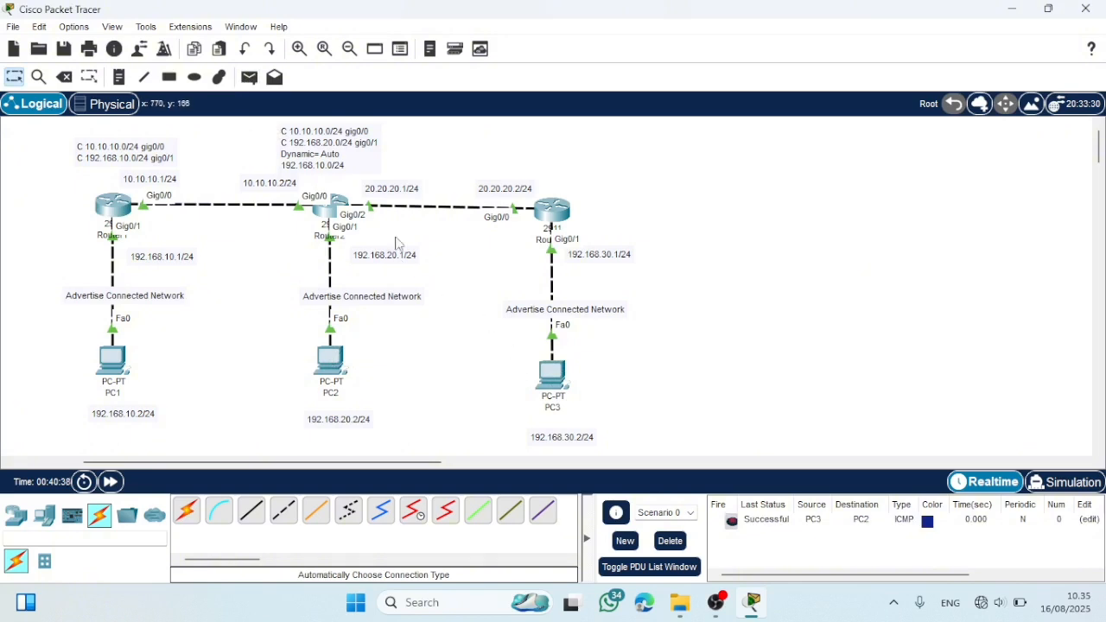
click(249, 78)
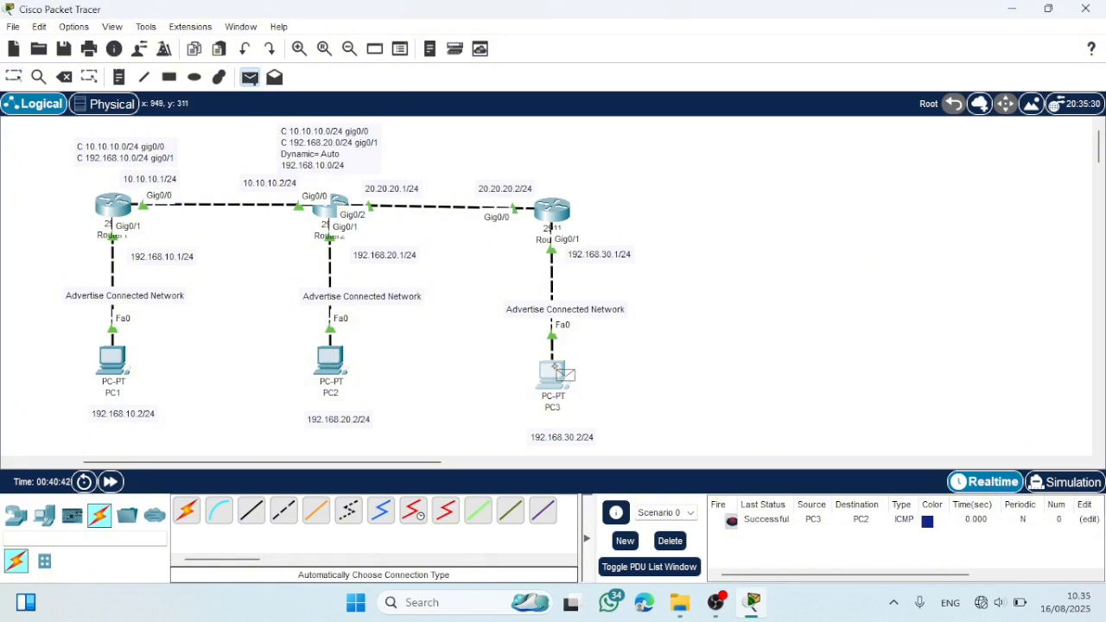
click(556, 372)
click(113, 359)
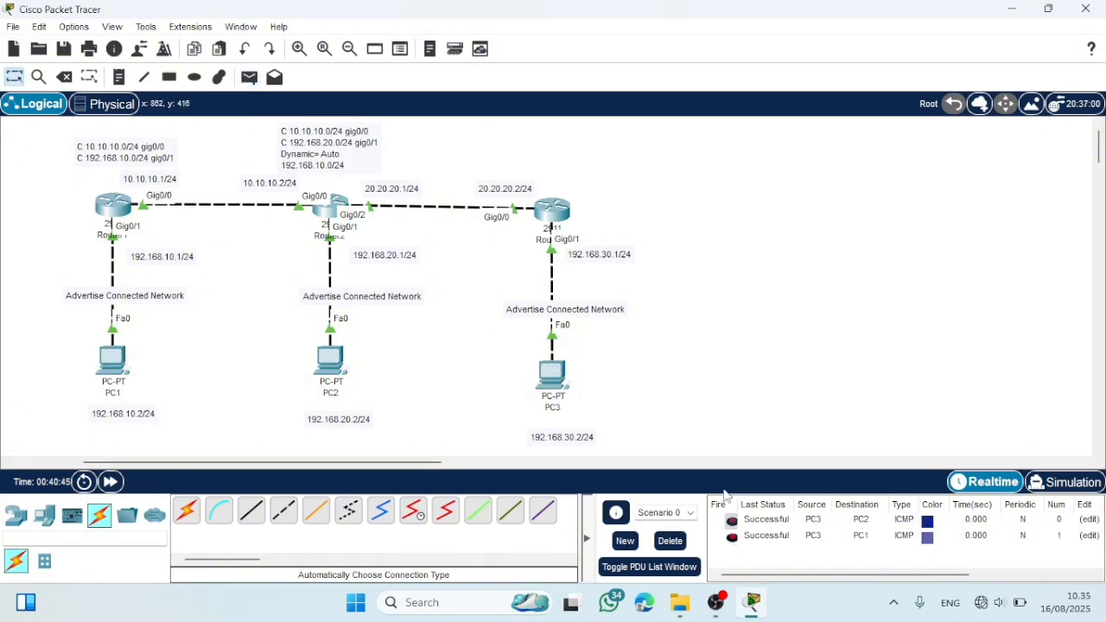
click(763, 540)
click(762, 523)
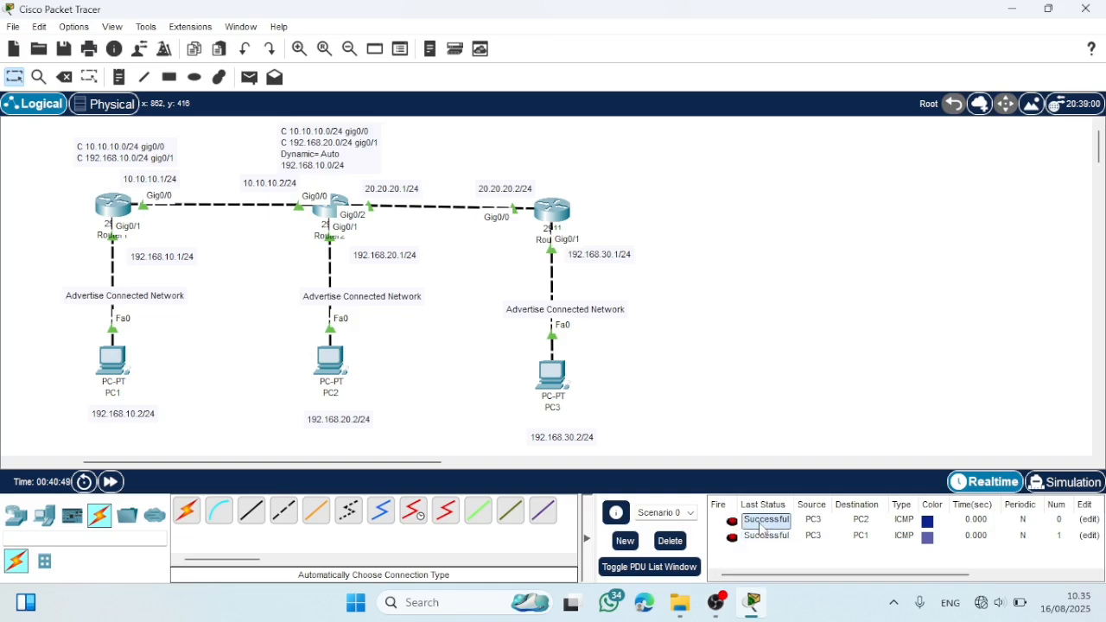
click(759, 539)
- Place a 2960 switch in the empty workspace area to the right of Router3
click(704, 462)
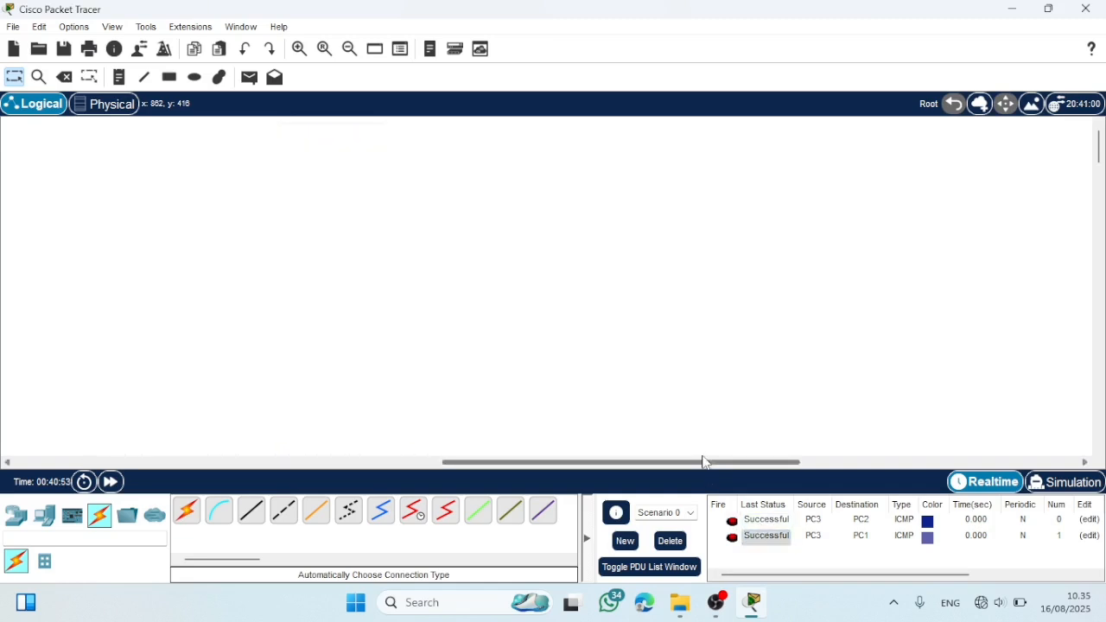
scroll(158, 355, left, 10)
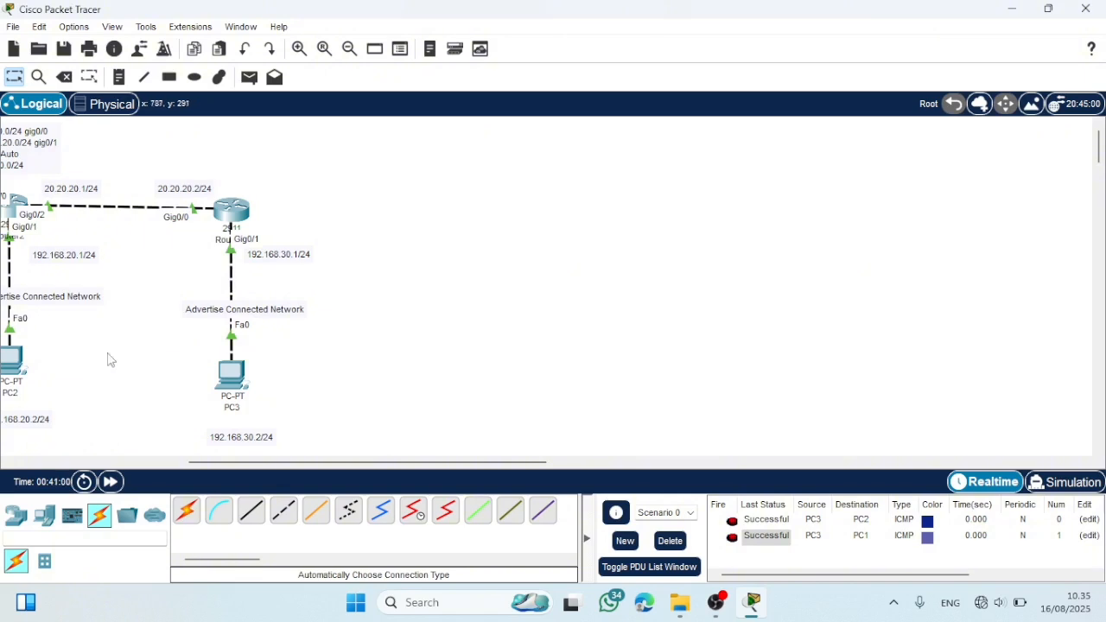
click(16, 517)
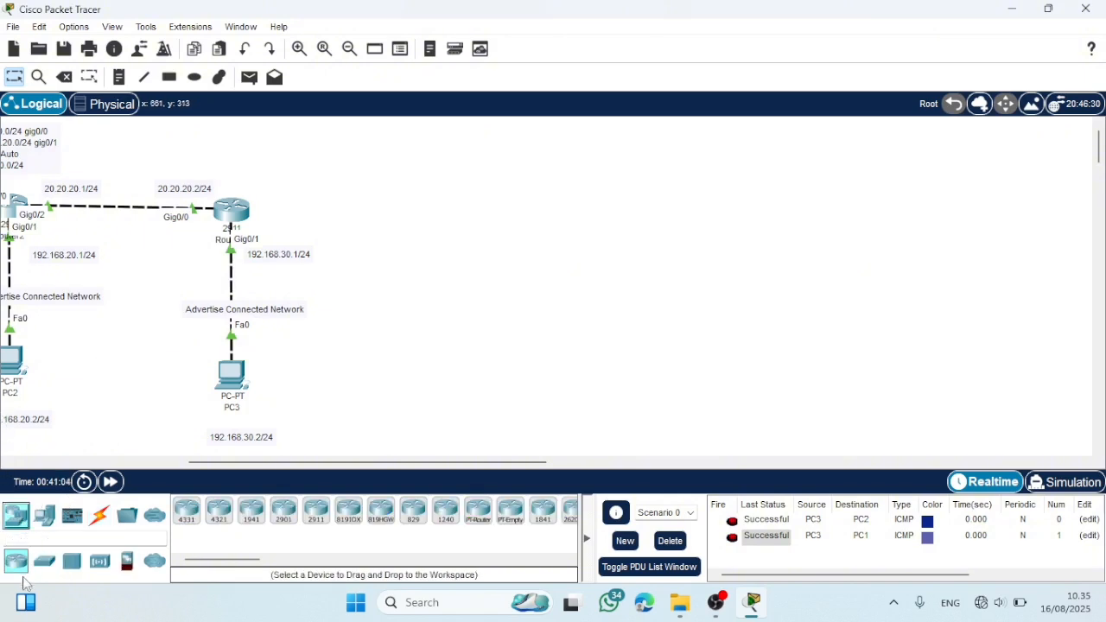
click(66, 559)
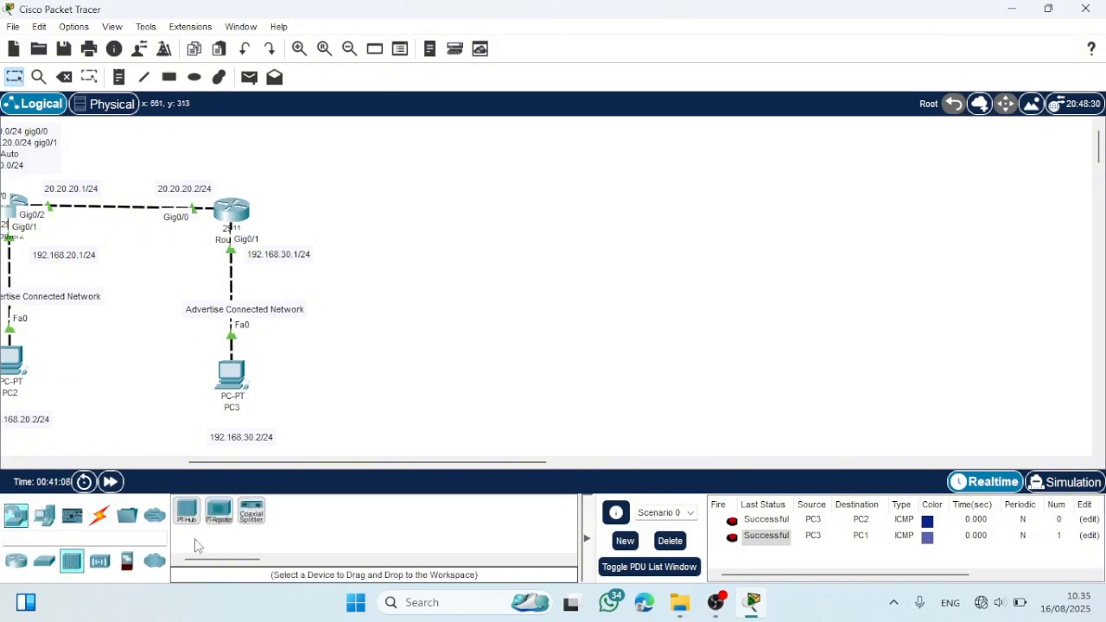
click(45, 561)
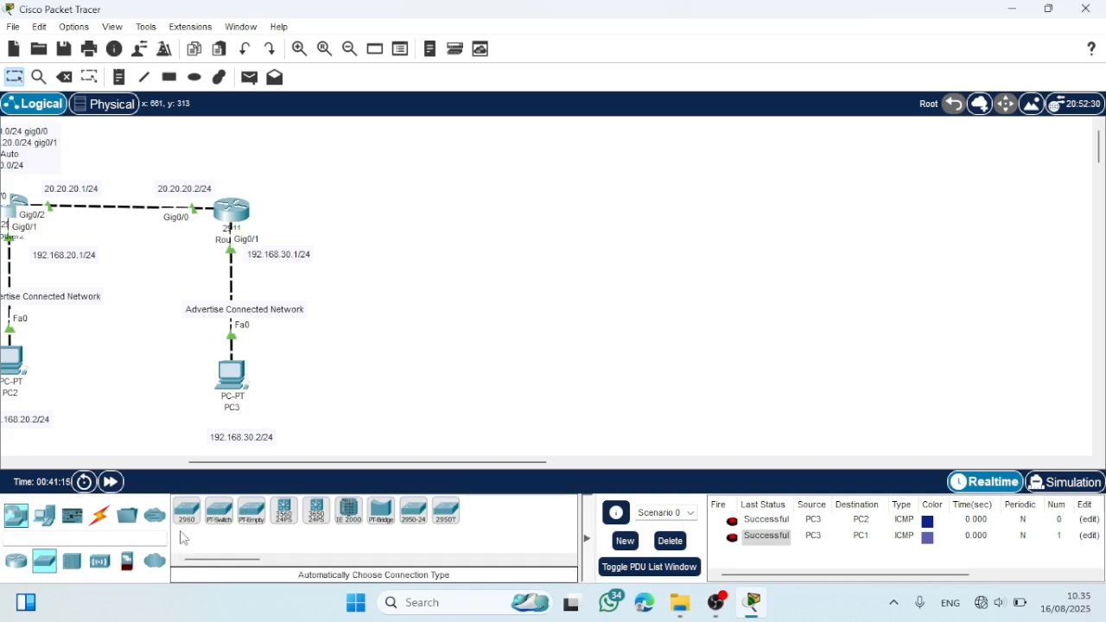
click(187, 512)
click(490, 212)
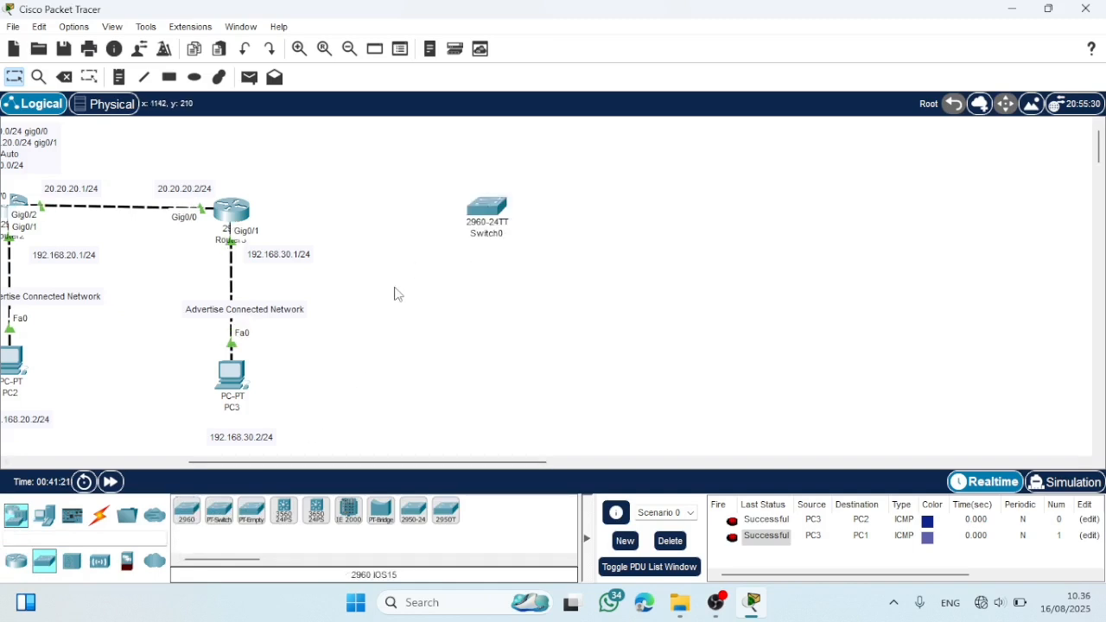
- Add two PCs to the workspace, one below the new switch and one to its right
click(44, 516)
click(187, 511)
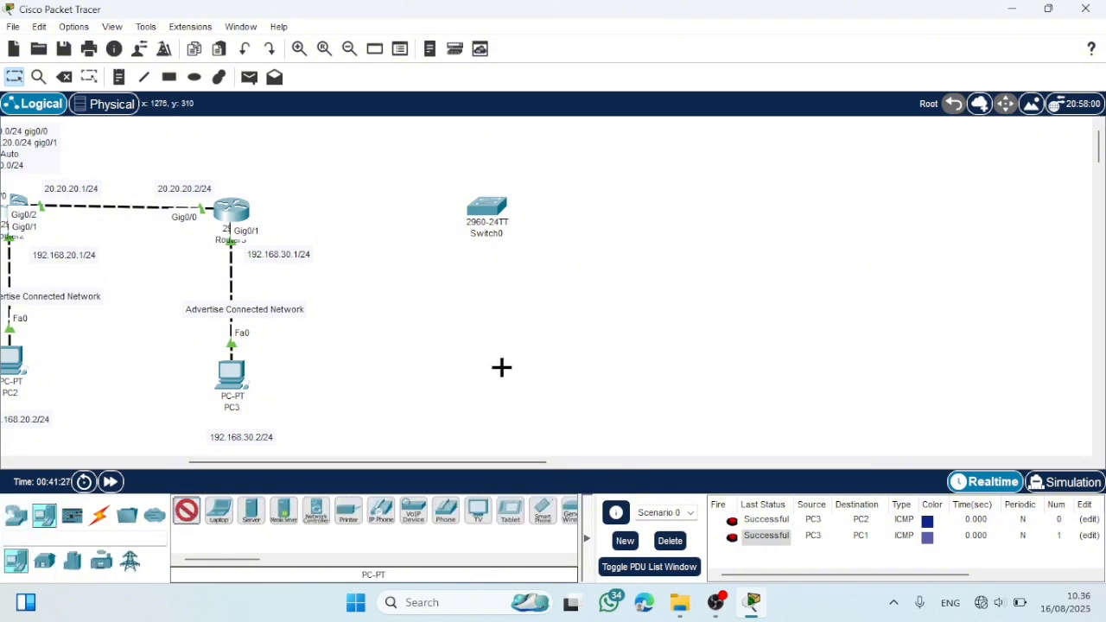
click(500, 368)
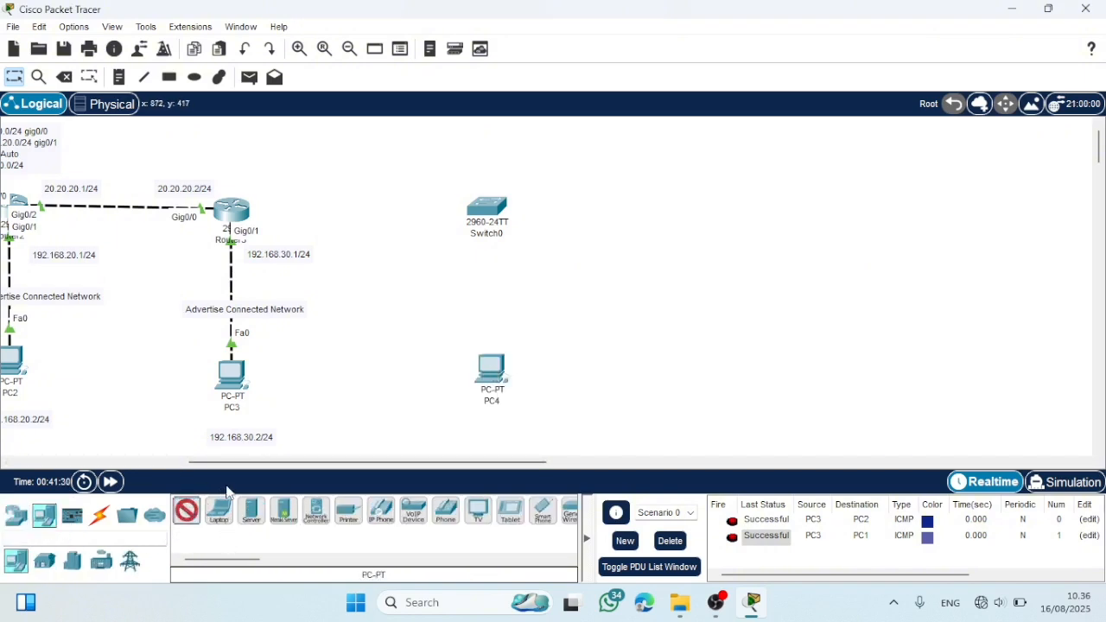
click(674, 192)
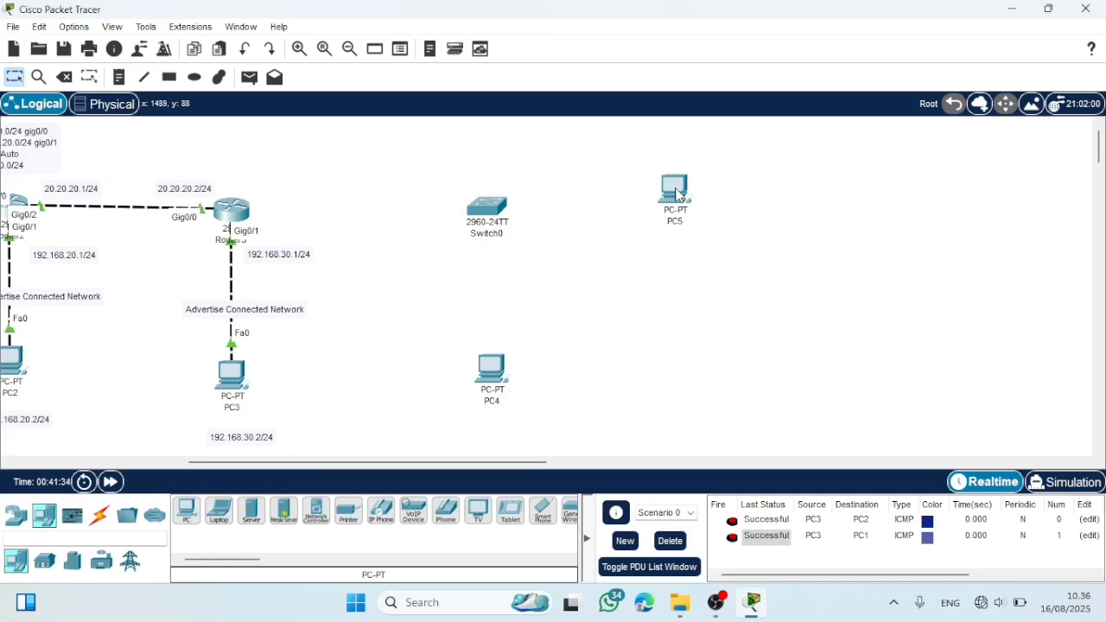
- Connect the switch to Router3, PC4 and PC5 with automatically chosen cables
click(99, 515)
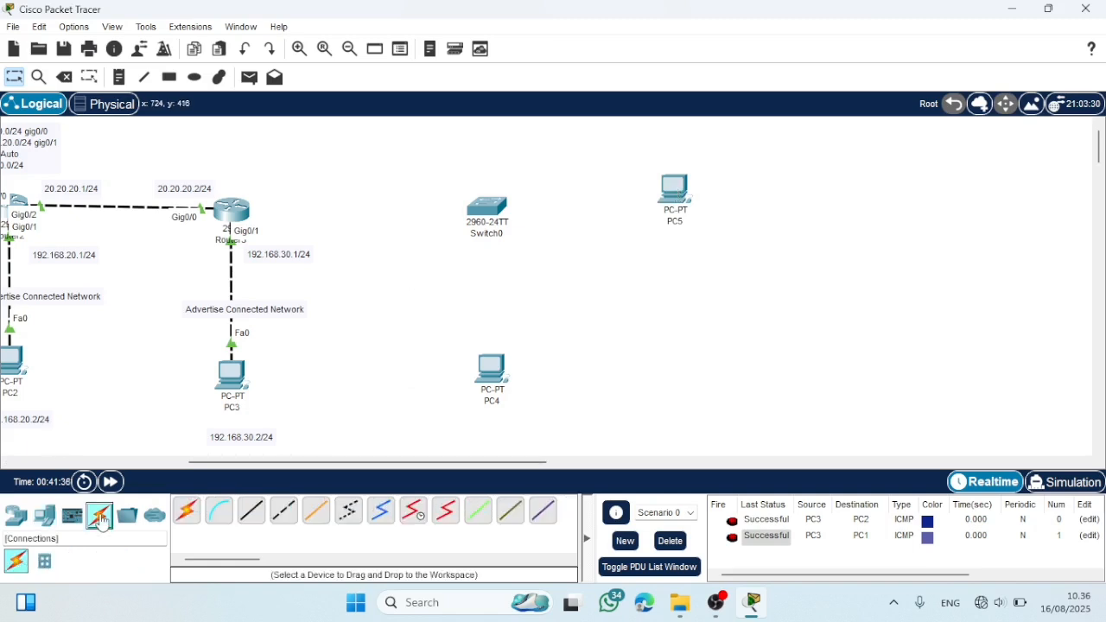
click(184, 516)
click(486, 209)
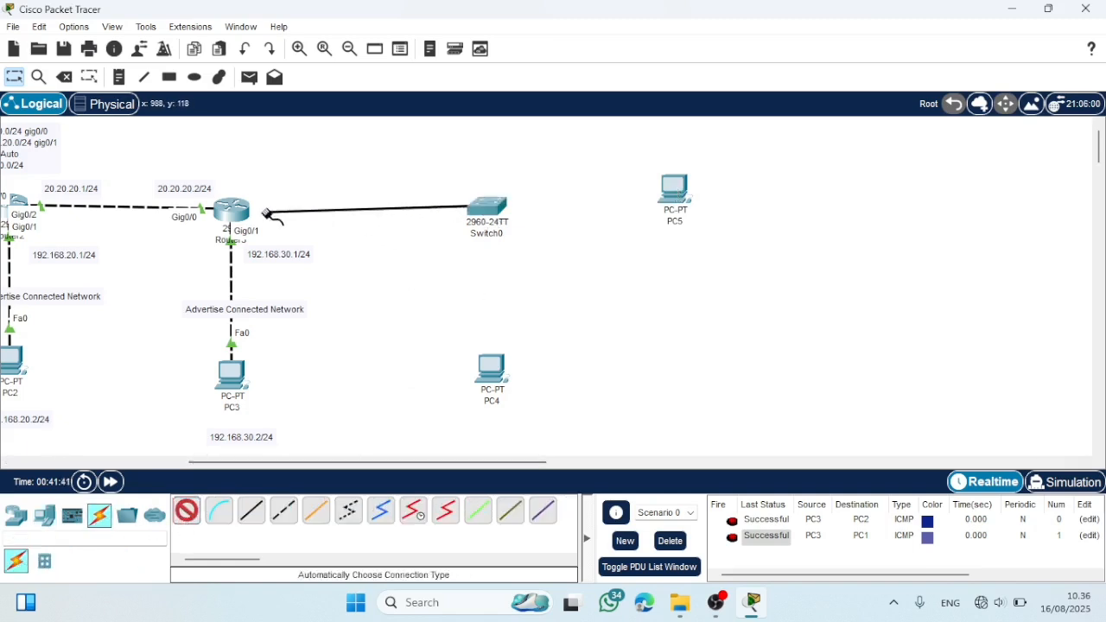
click(231, 213)
click(184, 512)
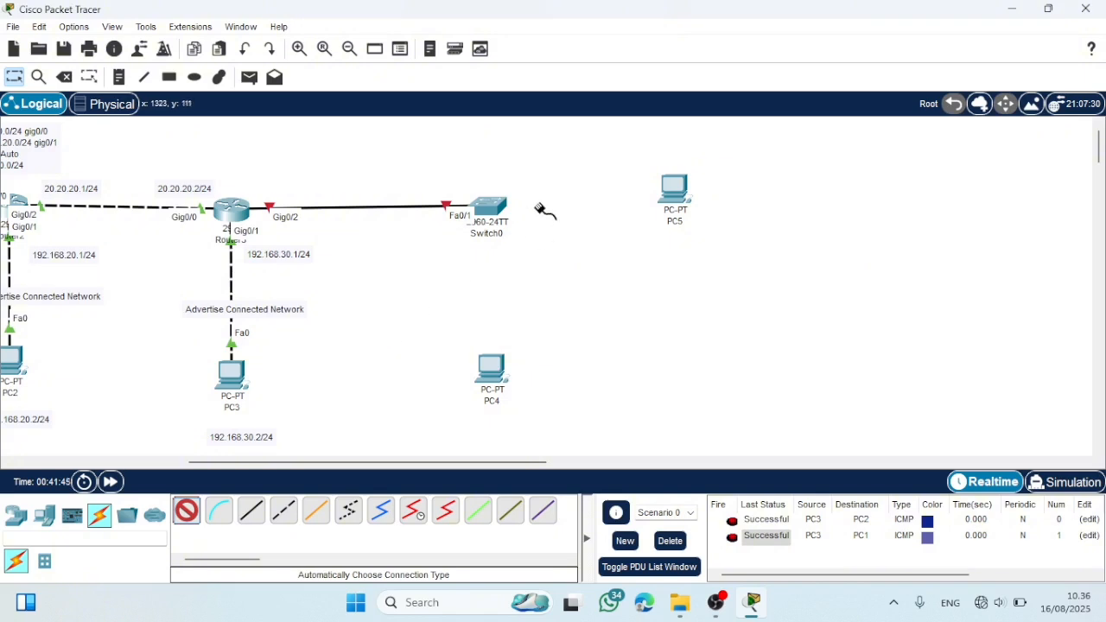
click(490, 210)
click(491, 372)
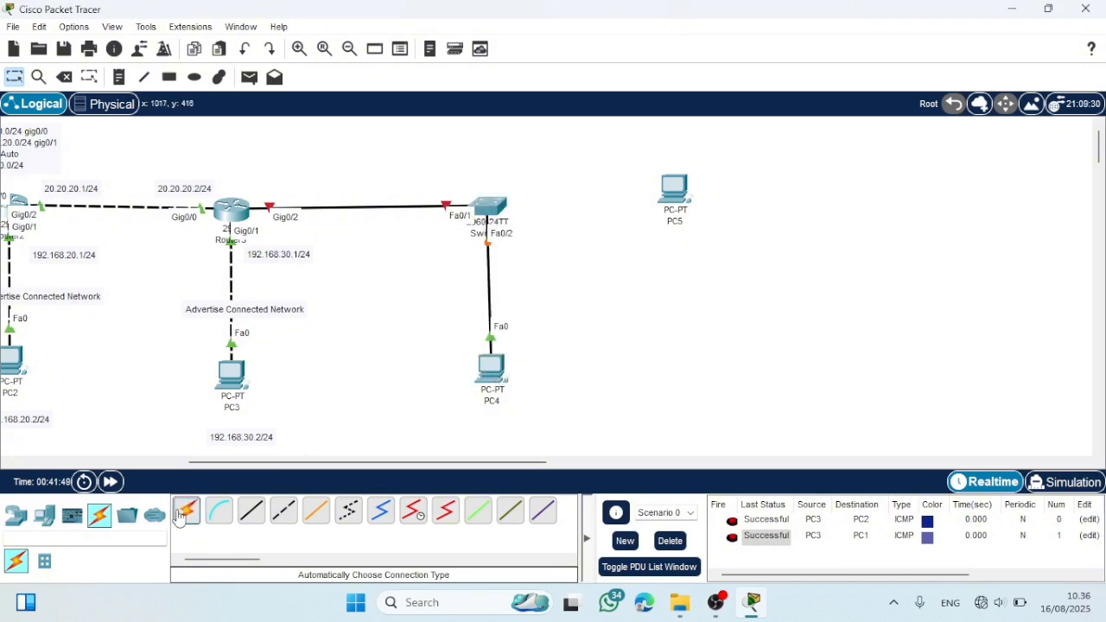
click(510, 213)
click(674, 189)
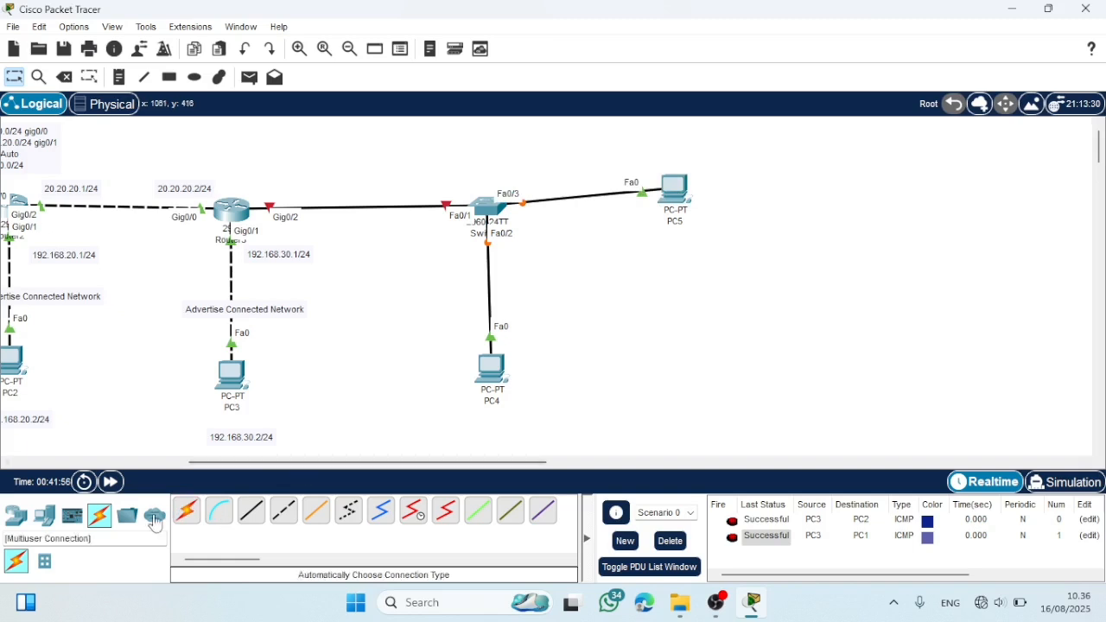
- Add the address notes 192.168.40.2/24 below PC4 and 192.168.50.2/24 below PC5
click(120, 77)
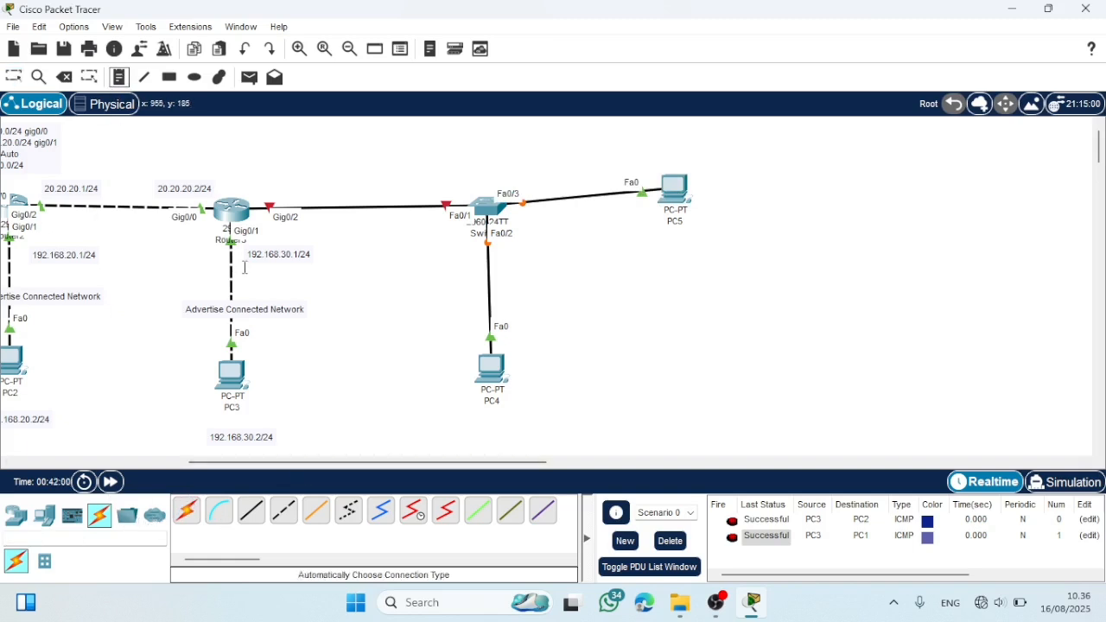
click(450, 424)
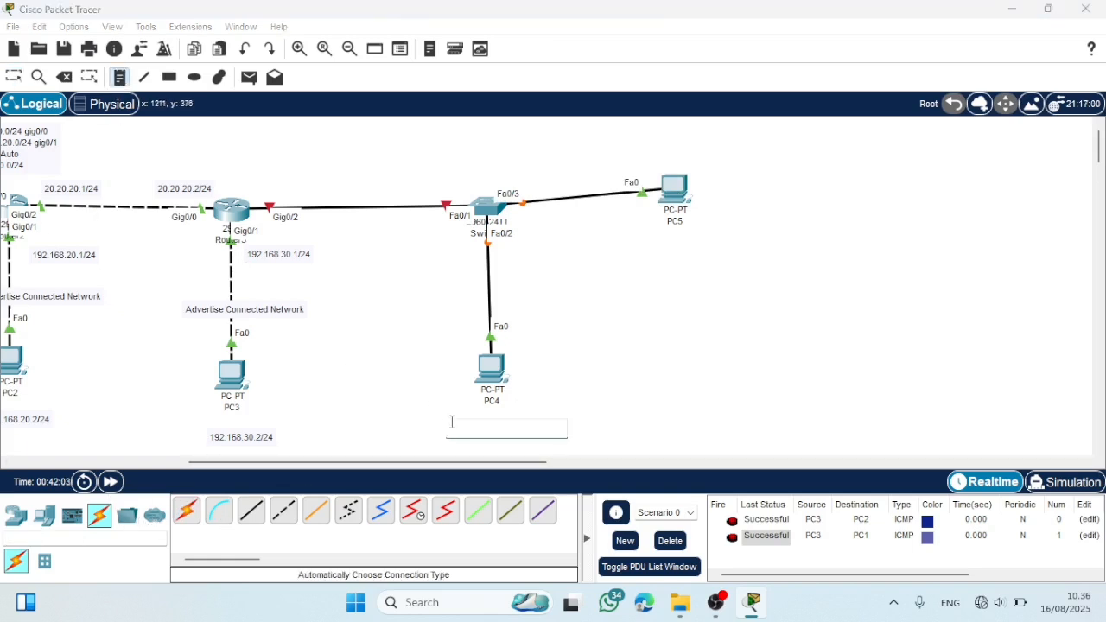
text(192.168.40)
text(.2/24)
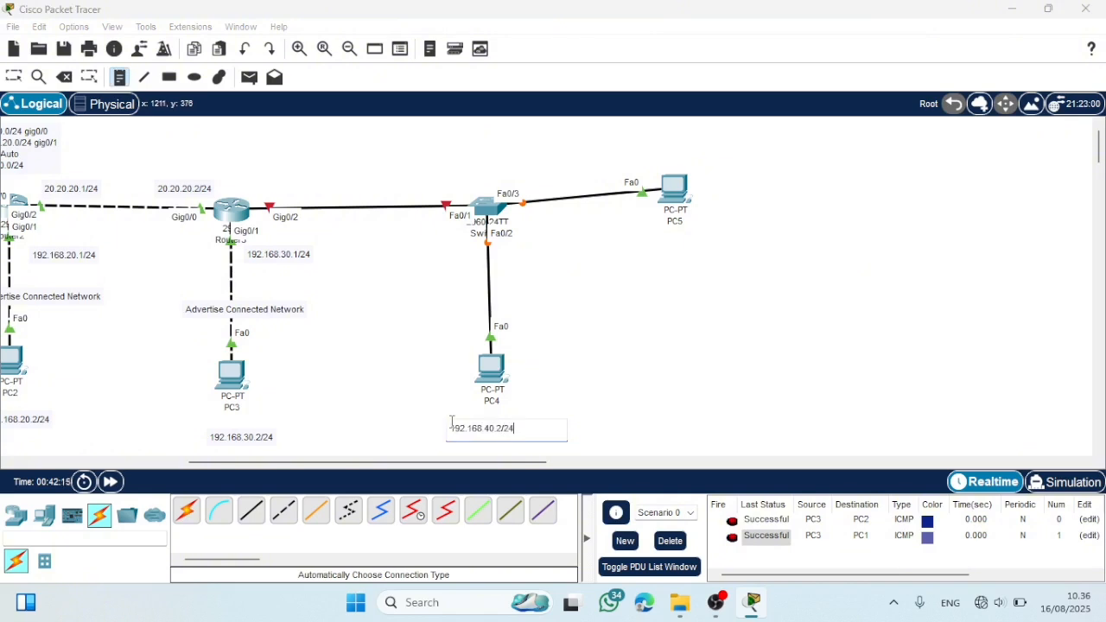
click(646, 241)
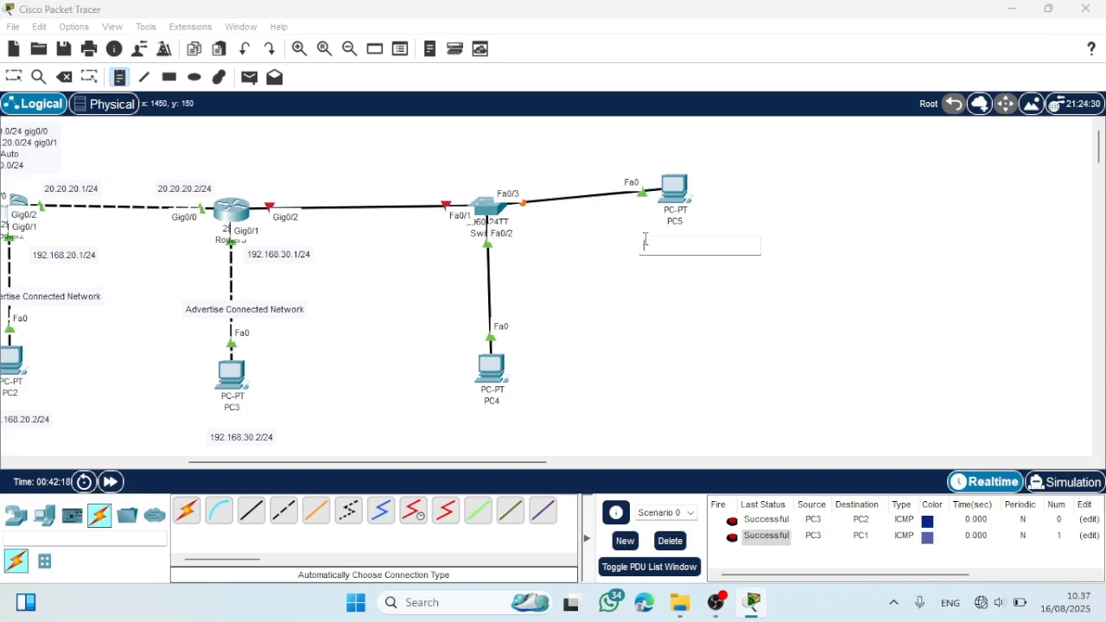
text(192.168.)
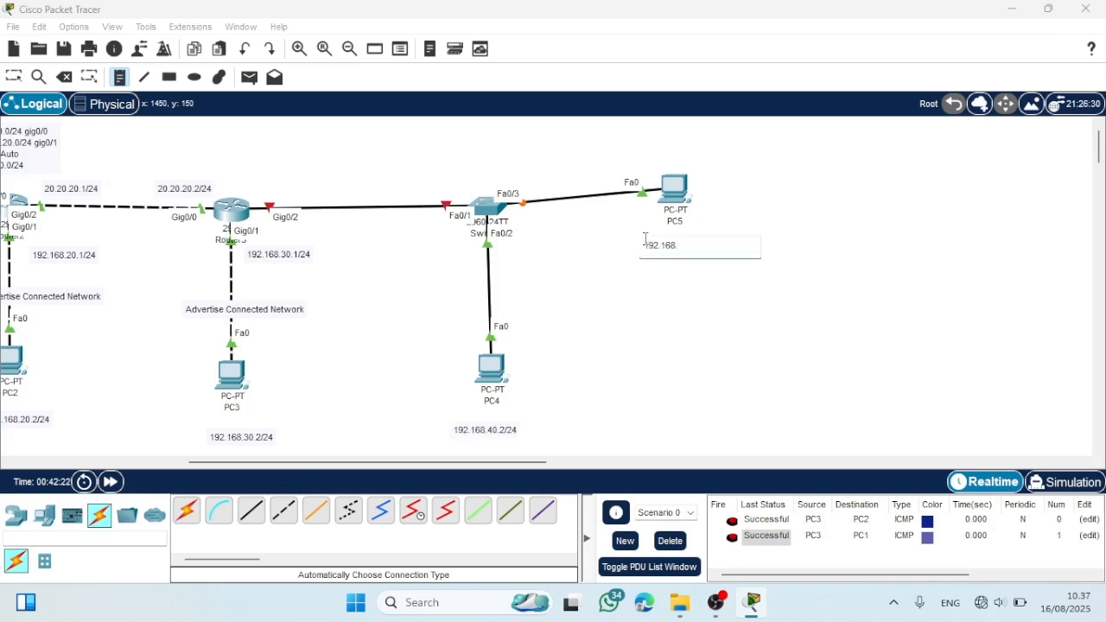
text(50.2/24)
- Add the address note 30.30.30.1/24 above Router3's Gig0/2 link to the switch
click(269, 184)
text(30.30)
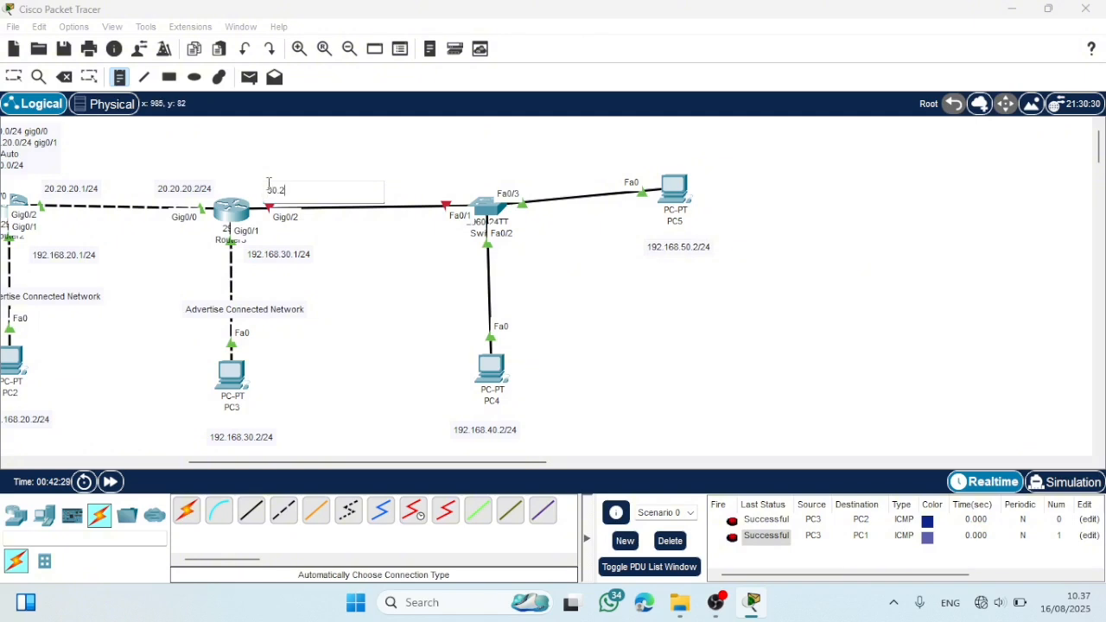
text(.30.1/24)
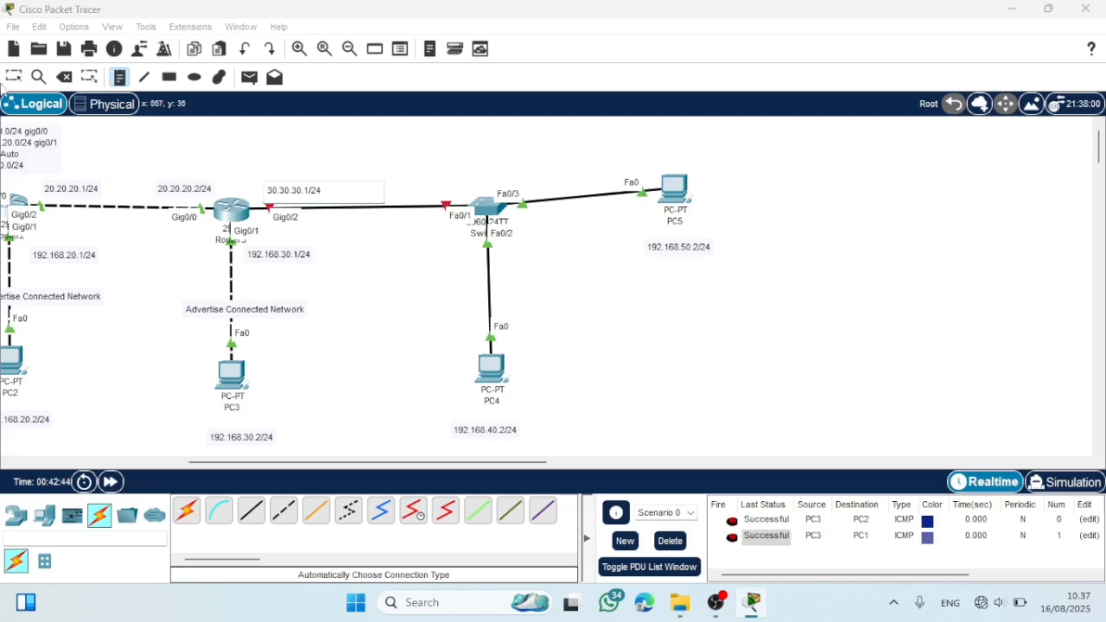
- Open the command line of the switch and enter global configuration mode
click(14, 77)
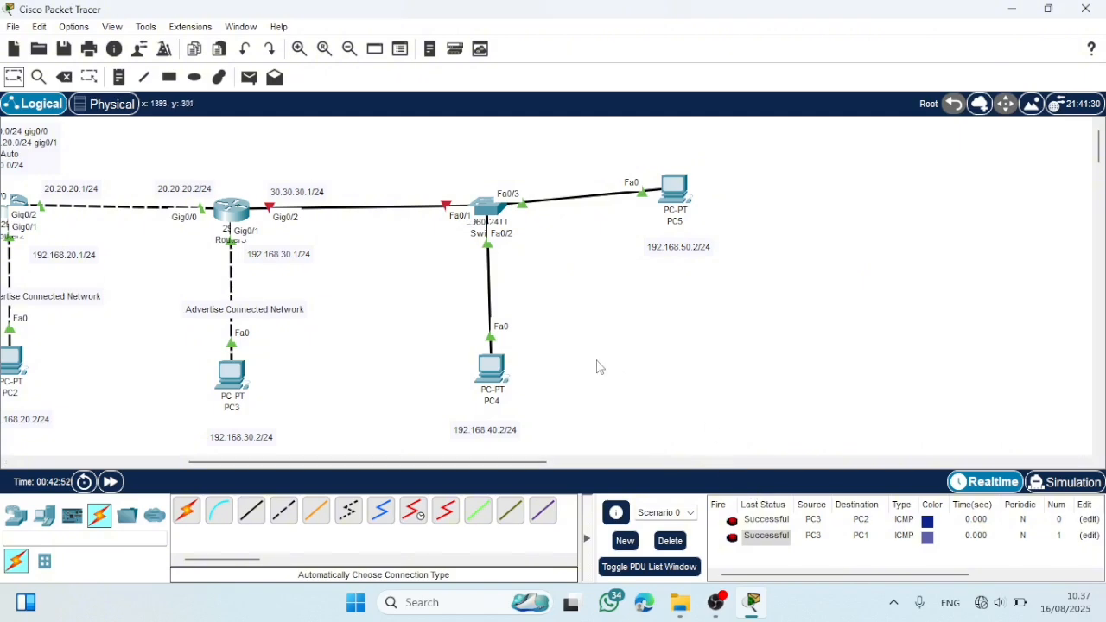
scroll(597, 366, down, 1)
scroll(596, 366, up, 1)
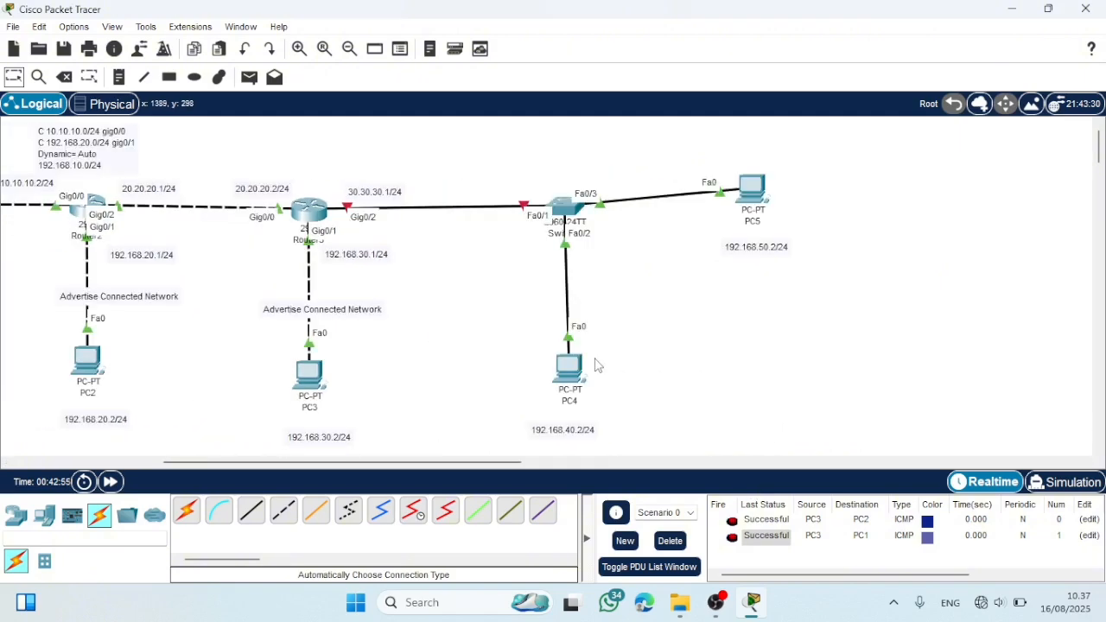
double_click(564, 208)
click(442, 52)
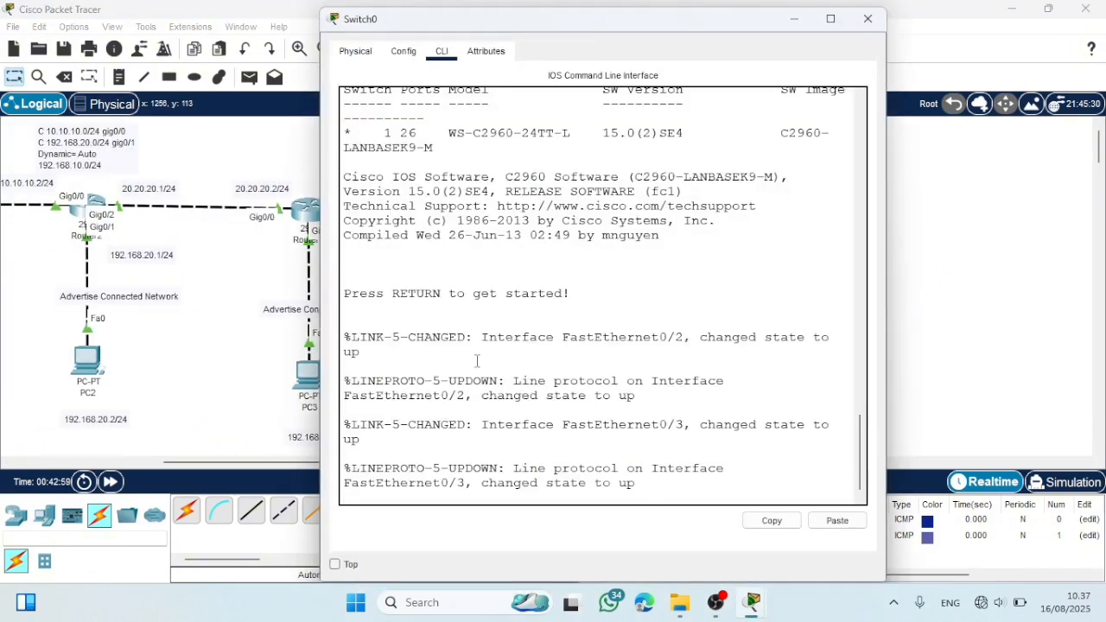
key(Return)
key(Return)
text(en)
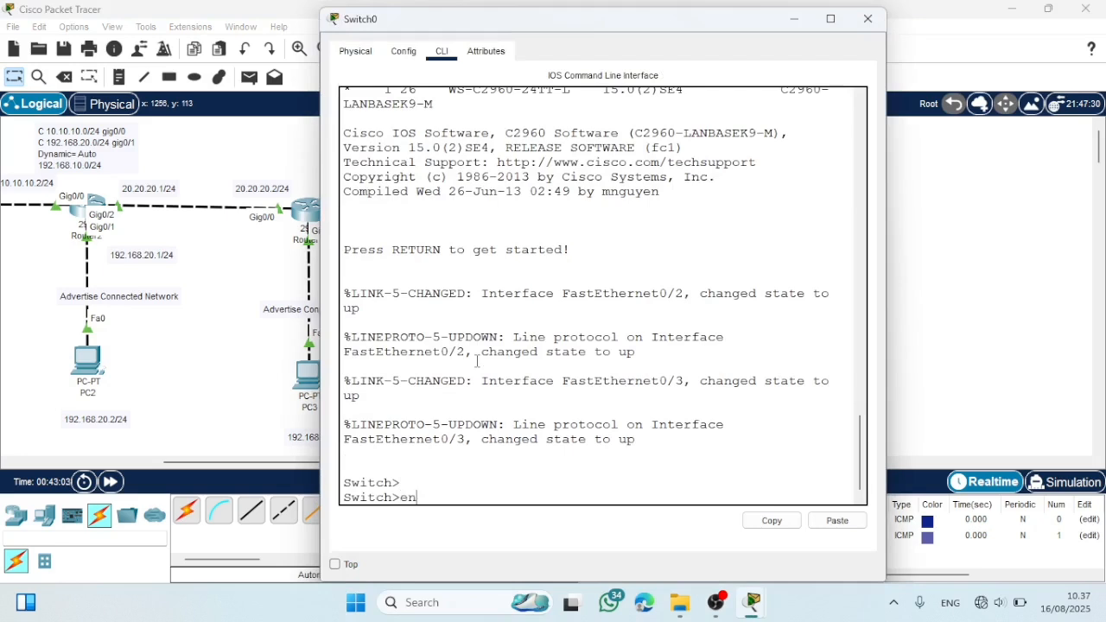
key(Return)
text(conf t)
key(Return)
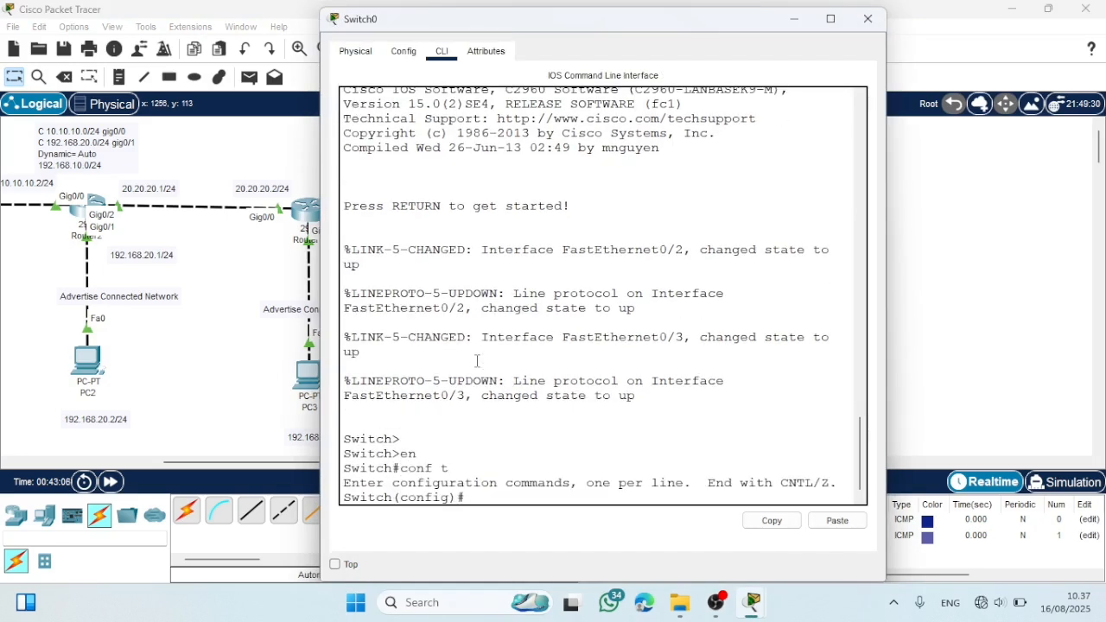
key(Return)
- Configure the switch's interface fa0/1 as a trunk port and return to global configuration mode
text(interface )
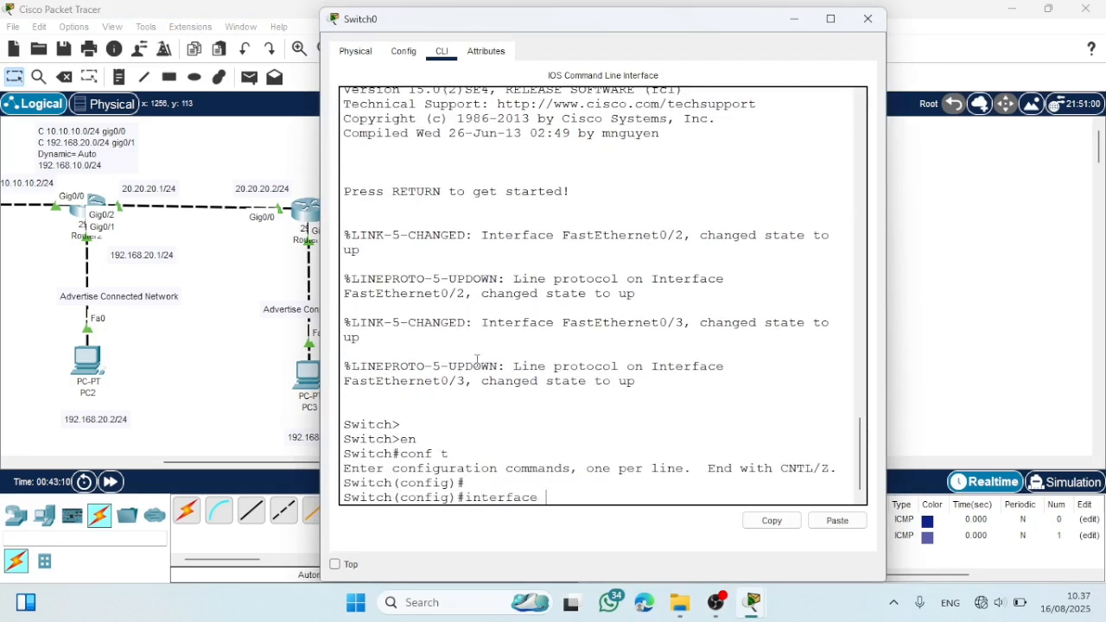
text(fa0/1)
key(Return)
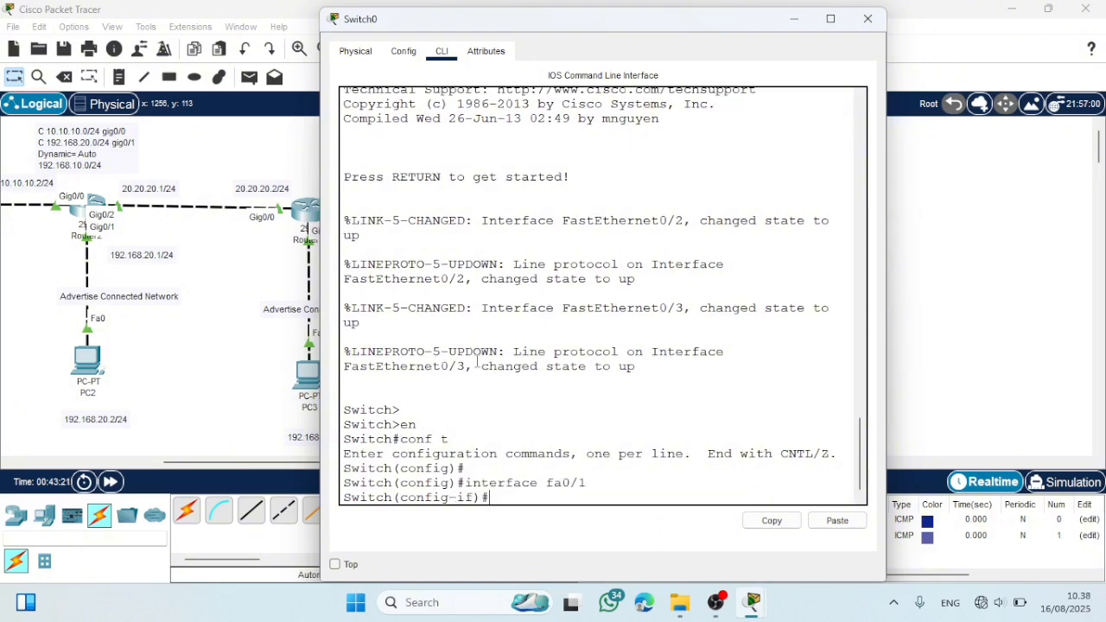
text(switchport)
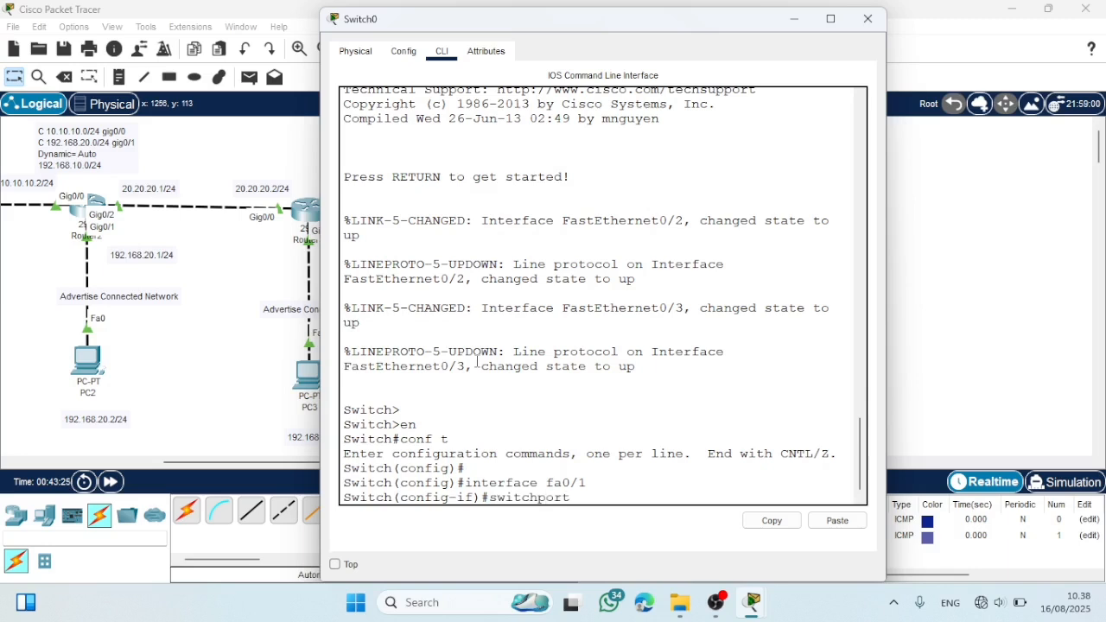
text( mode trunk)
key(Return)
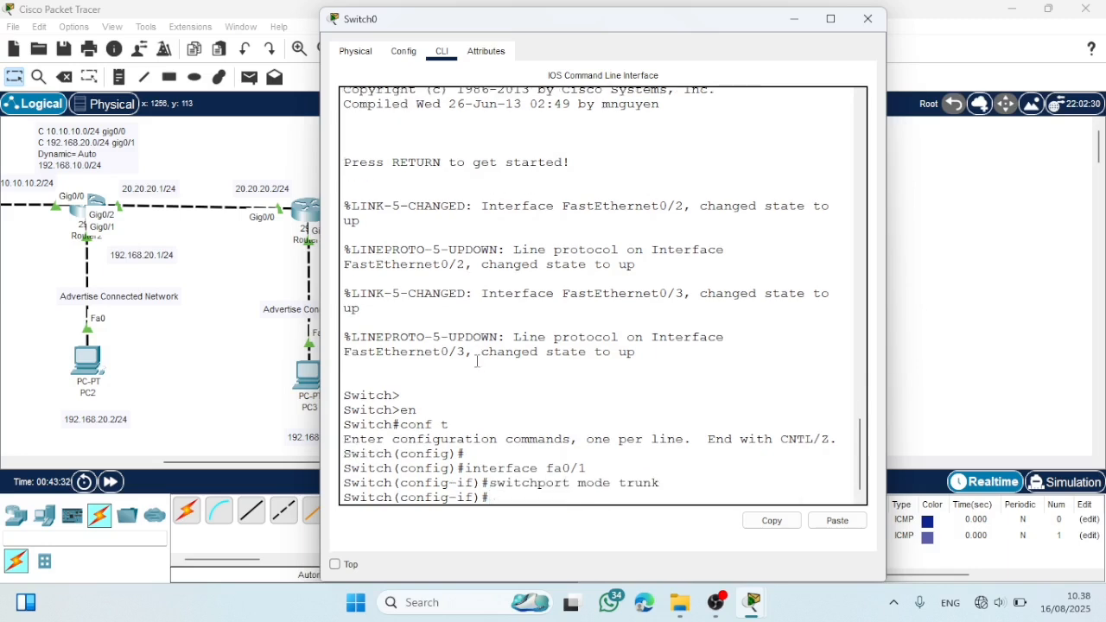
text(ex)
key(Return)
key(Return)
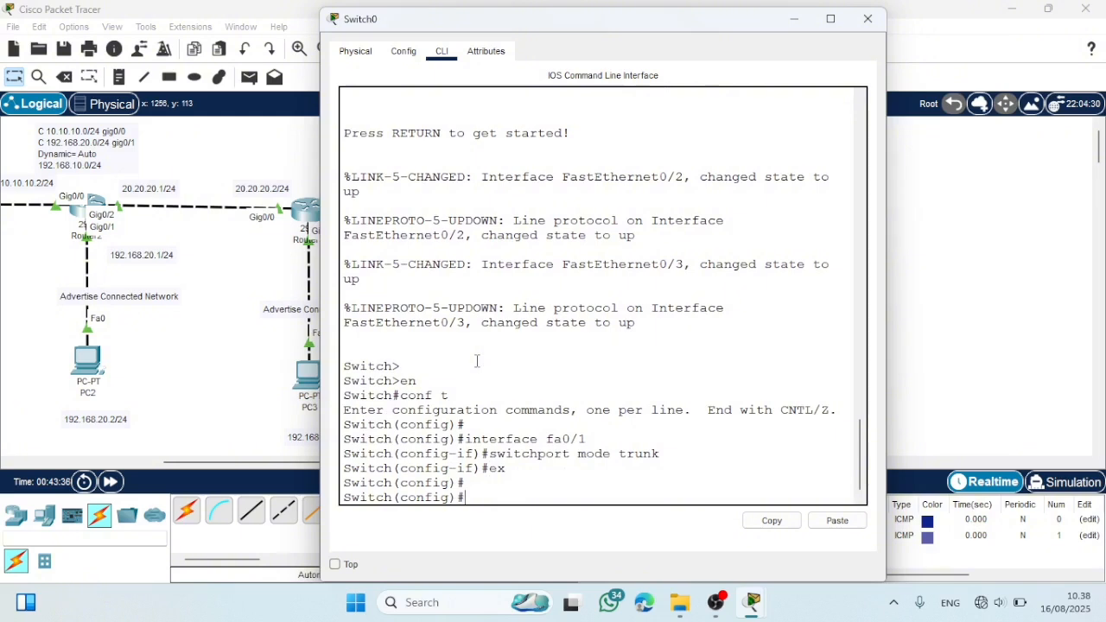
- Create VLAN 40 on the switch and leave its VLAN configuration
text(vlan 10)
key(BackSpace)
key(BackSpace)
text(40)
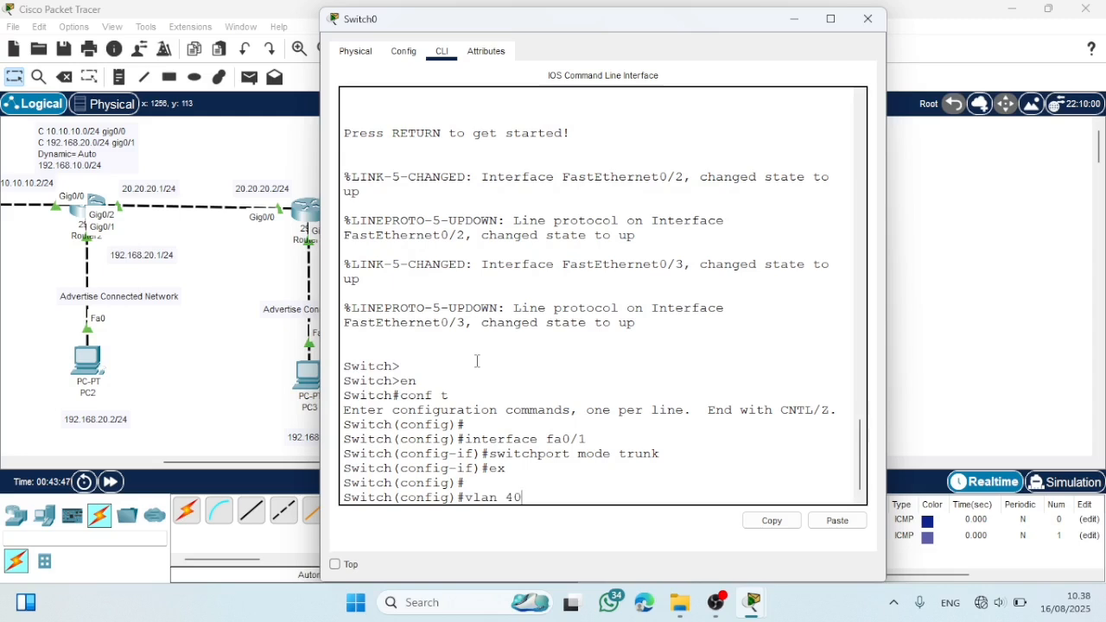
key(Return)
text(ex)
key(Return)
- Create VLAN 50 on the switch and return to global configuration mode
key(Up)
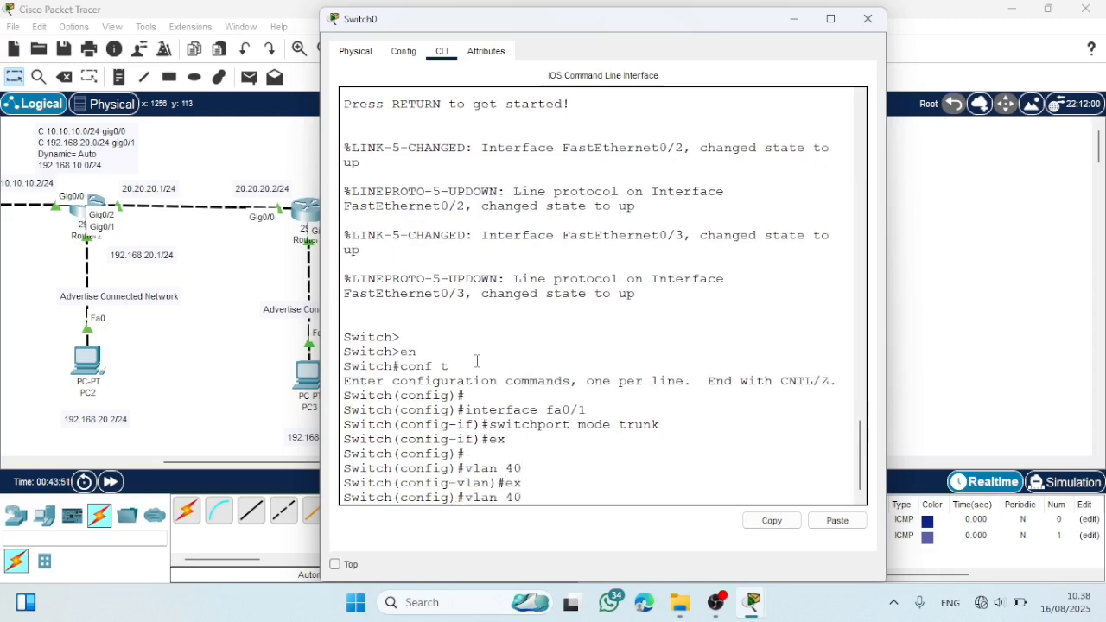
key(BackSpace)
key(BackSpace)
text(50)
key(Return)
text(ex)
key(Return)
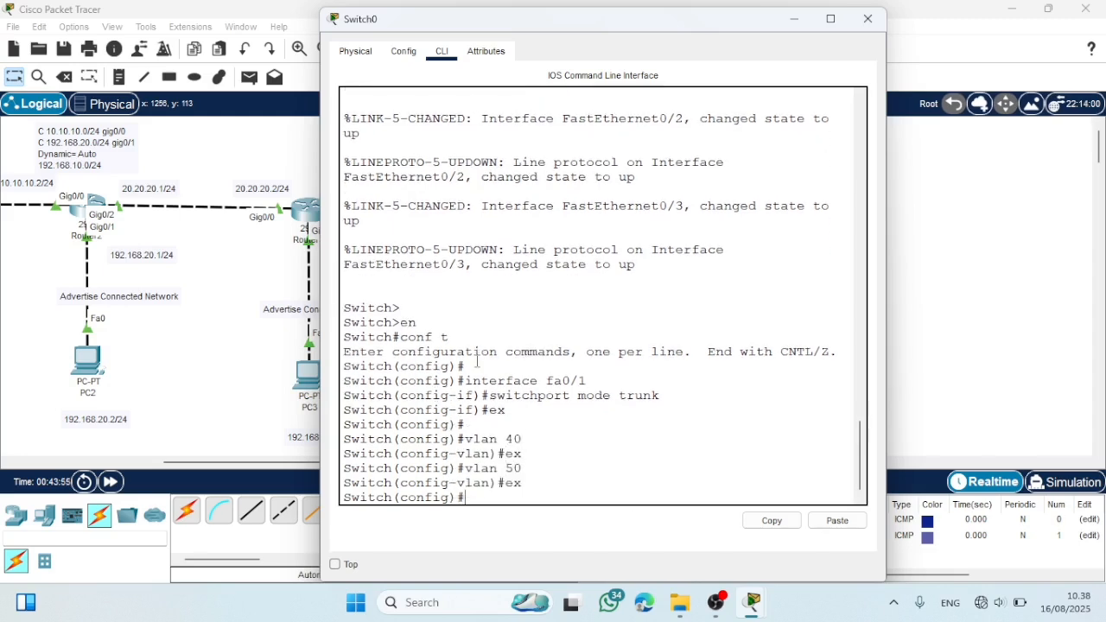
key(Return)
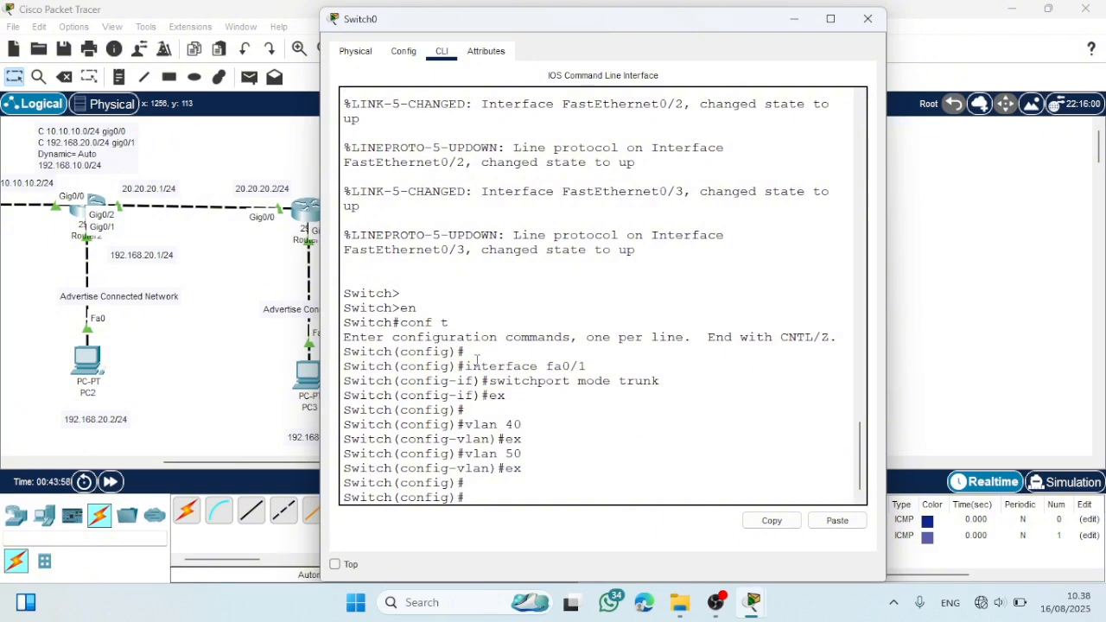
- Set the switch's interface fa0/2 to access mode with switchport mode access
text(interface)
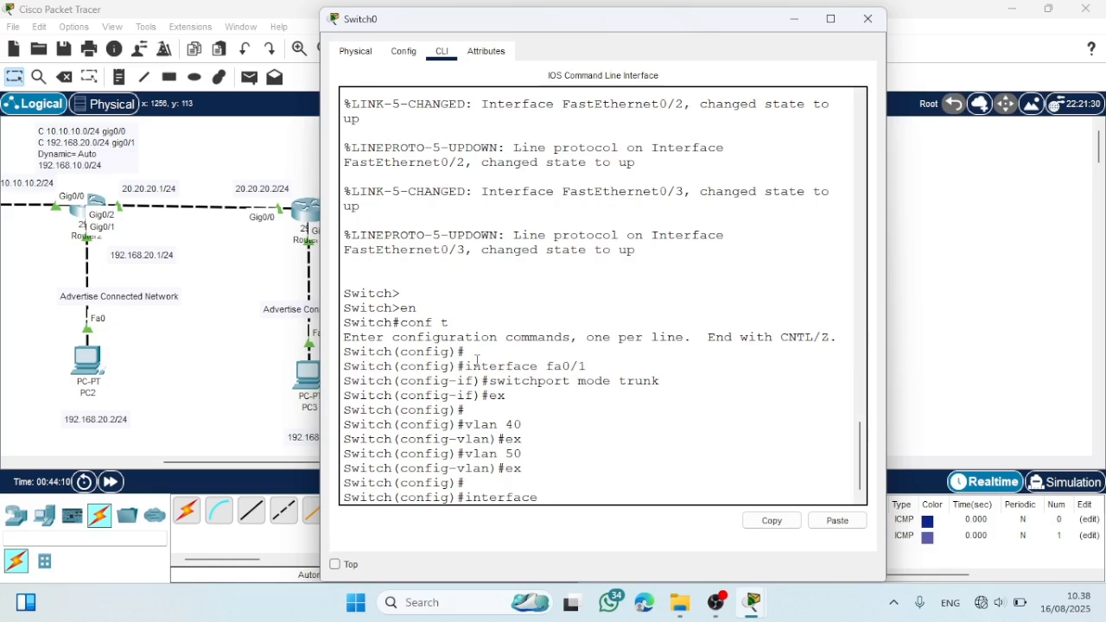
text( fa0/2)
key(Return)
text(swticport)
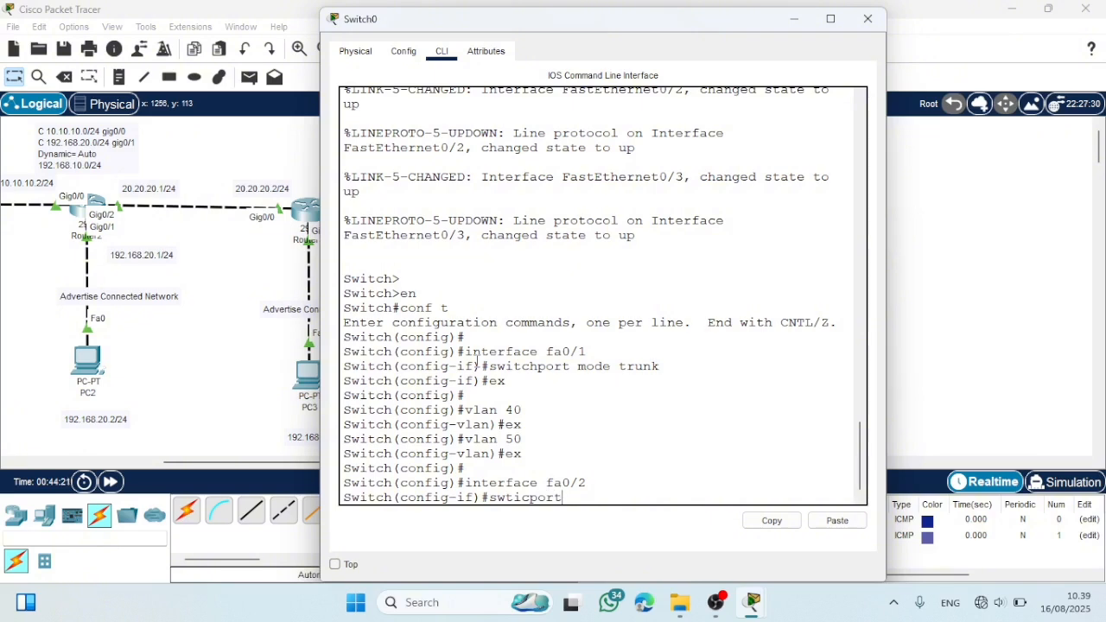
key(BackSpace)
key(BackSpace)
key(BackSpace)
key(BackSpace)
text(hport)
key(BackSpace)
key(BackSpace)
key(BackSpace)
key(BackSpace)
key(BackSpace)
key(BackSpace)
key(BackSpace)
key(BackSpace)
text(itport)
key(BackSpace)
key(BackSpace)
key(BackSpace)
key(BackSpace)
text(chpoe)
key(BackSpace)
text(rt mode access)
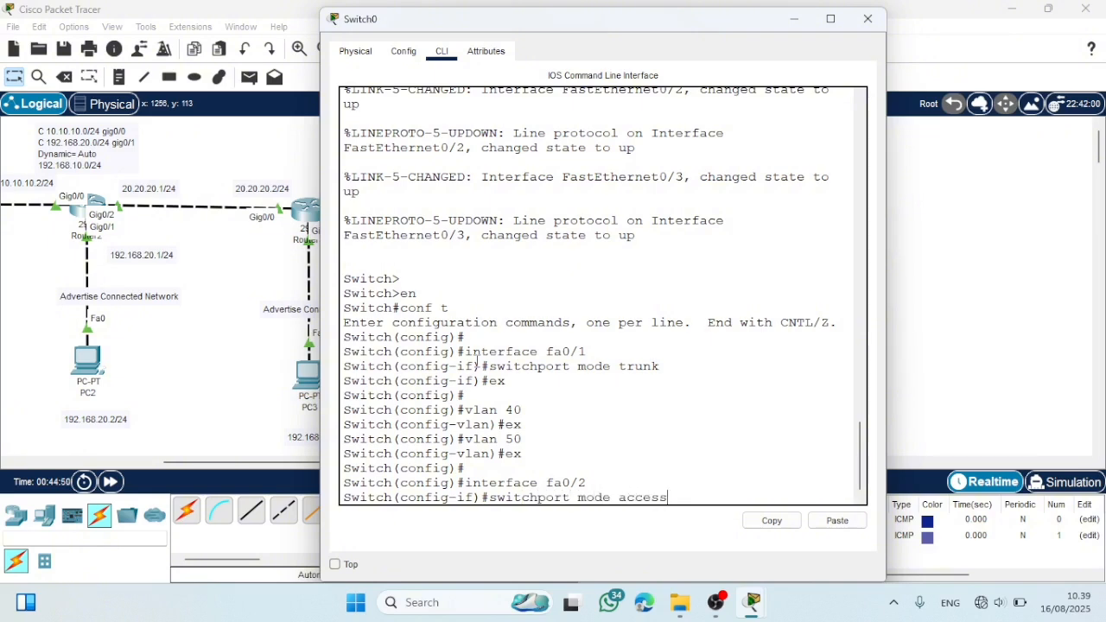
key(Return)
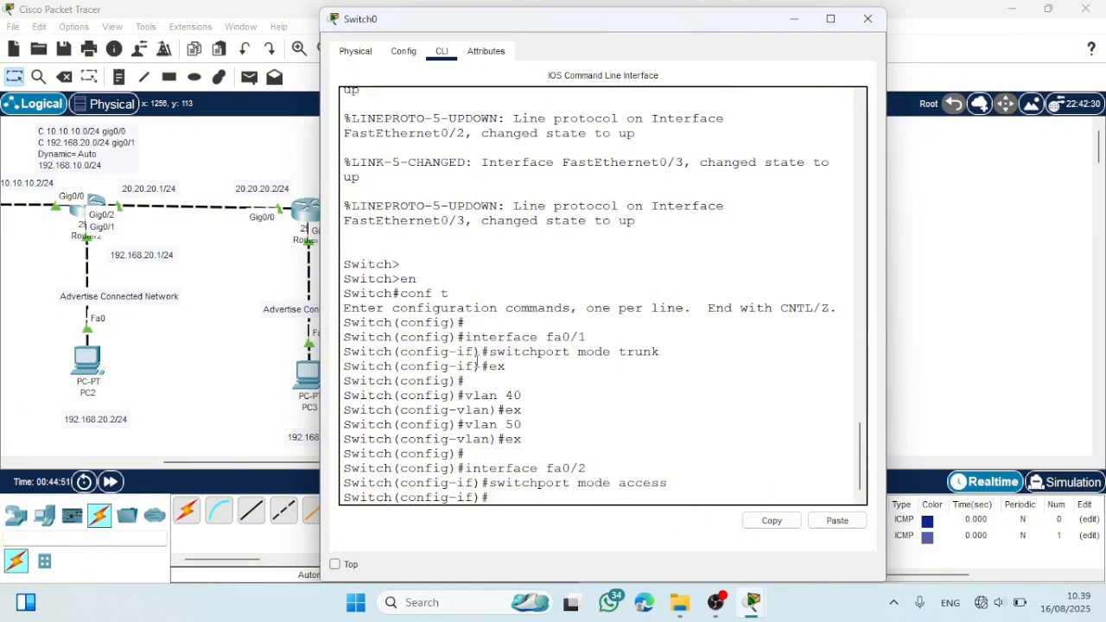
- Assign interface fa0/2 to access VLAN 40 and exit the interface configuration
key(Up)
key(BackSpace)
key(BackSpace)
key(BackSpace)
key(BackSpace)
key(BackSpace)
key(BackSpace)
key(BackSpace)
key(BackSpace)
key(BackSpace)
key(BackSpace)
key(BackSpace)
text(acce)
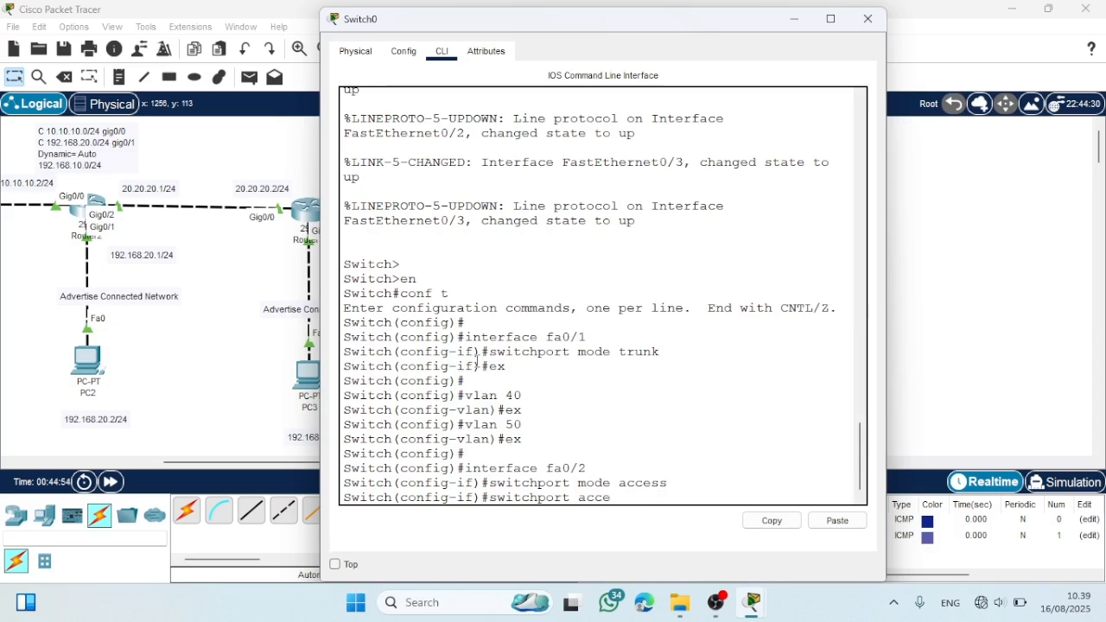
text(ss vlan 40)
key(Return)
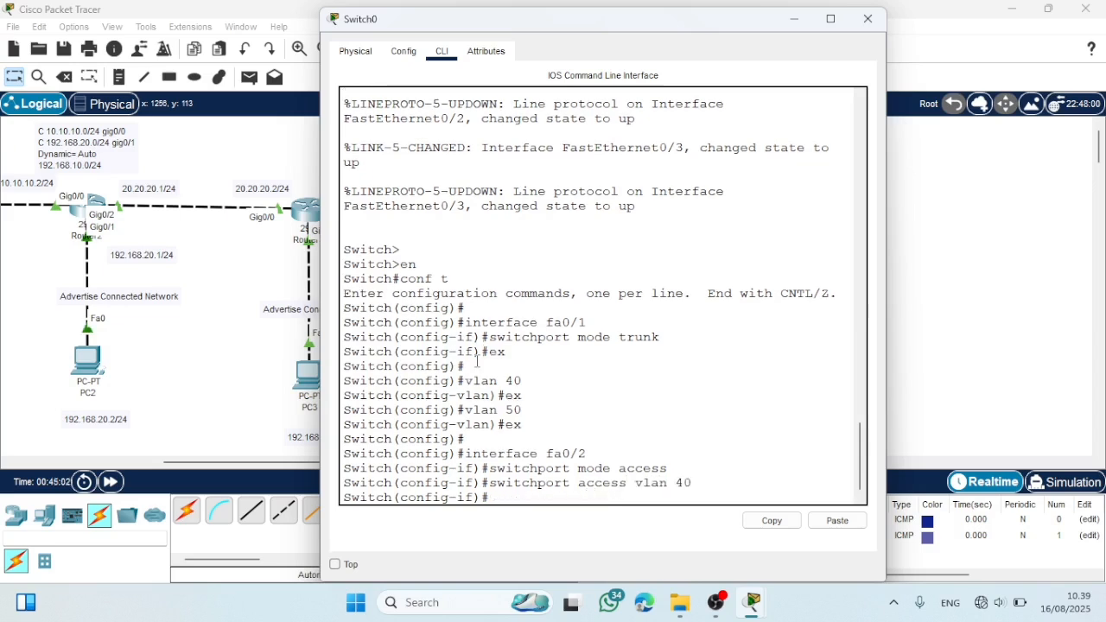
text(ex)
key(Return)
- Set the switch's interface fa0/3 to access mode with switchport mode access
key(Up)
key(Up)
key(Up)
key(Up)
key(BackSpace)
text(3)
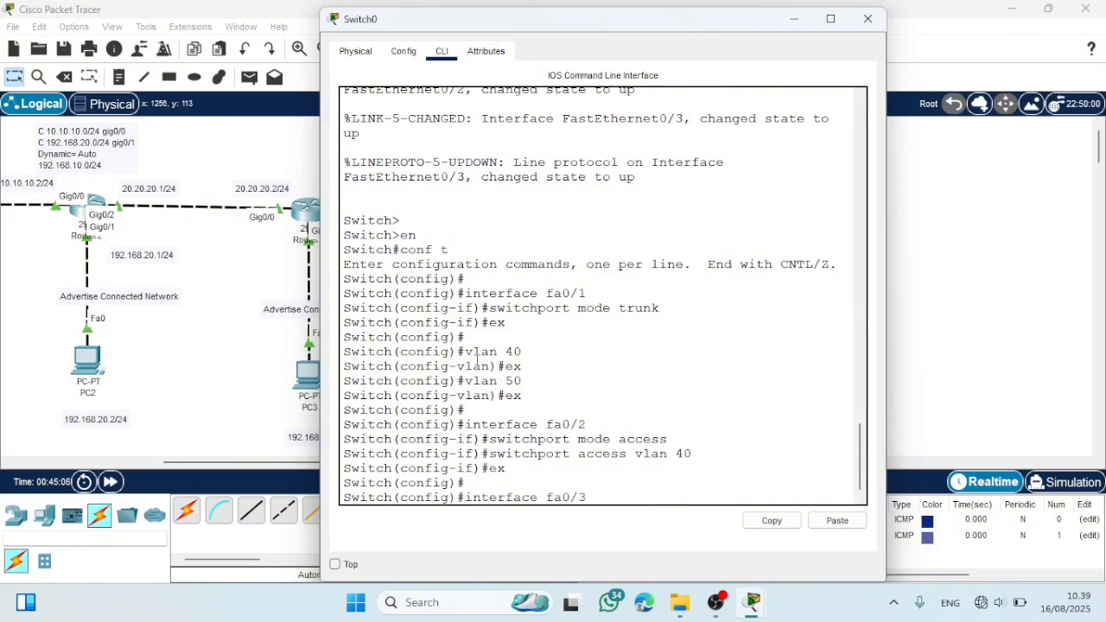
key(Return)
key(Up)
key(Up)
key(Up)
key(Up)
key(Return)
- Assign interface fa0/3 to access VLAN 50, exit the interface configuration and close the switch's window
key(Up)
key(Up)
key(Up)
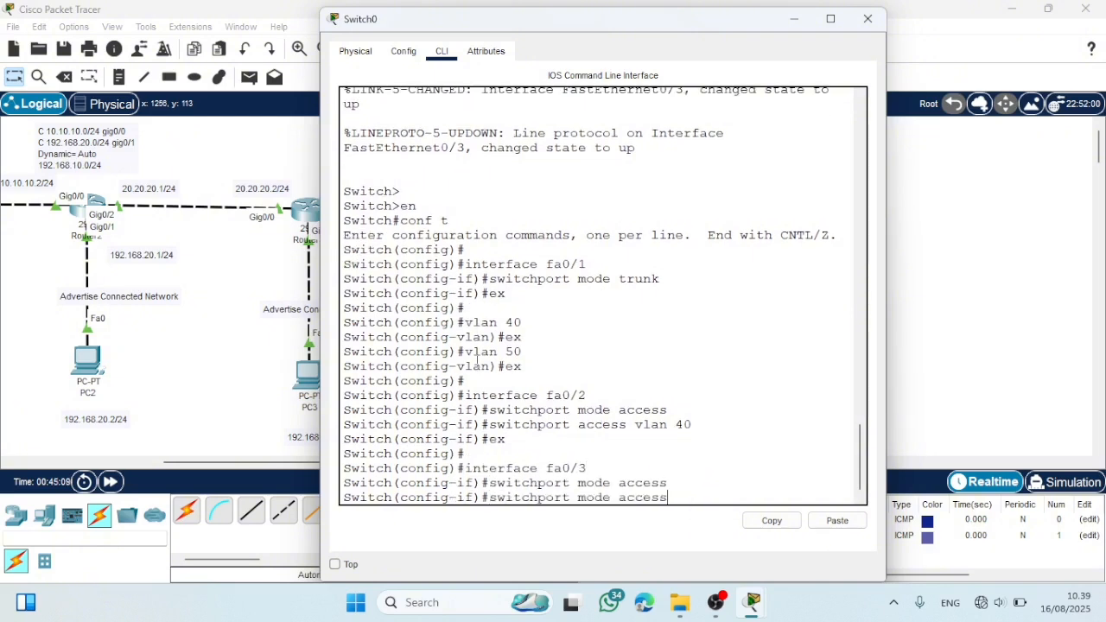
key(Up)
key(BackSpace)
key(BackSpace)
text(50)
key(Return)
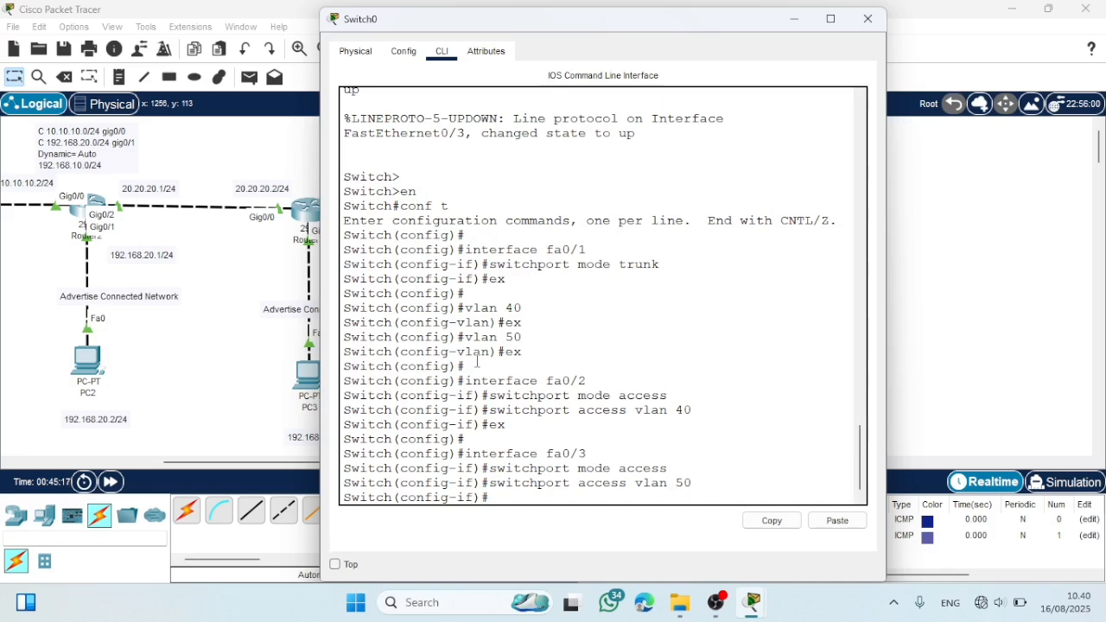
key(Return)
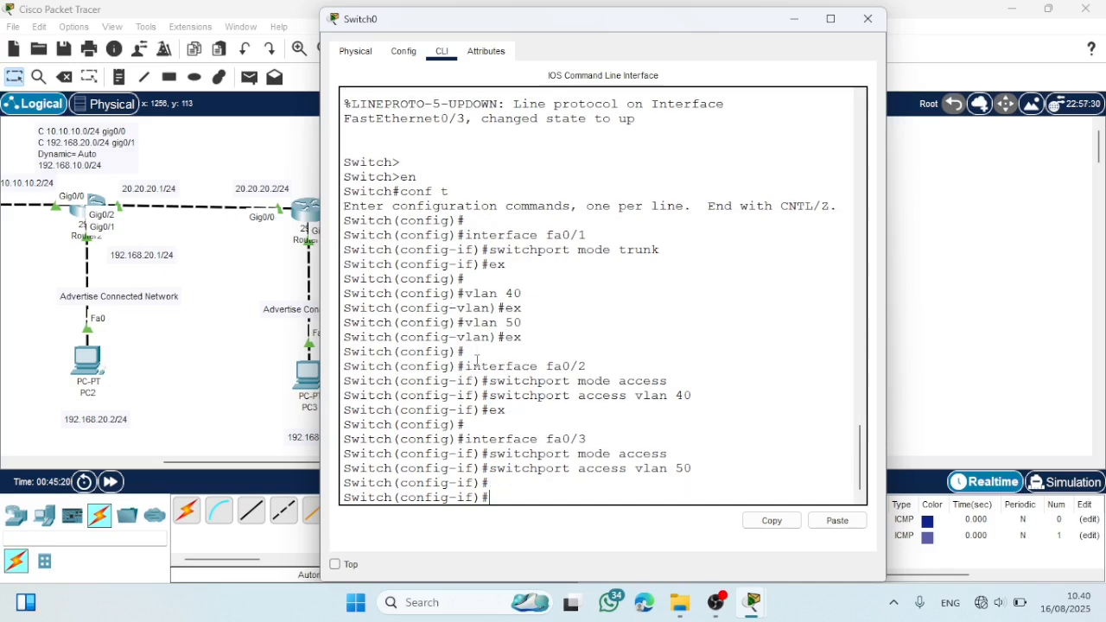
text(ex)
key(Return)
key(Return)
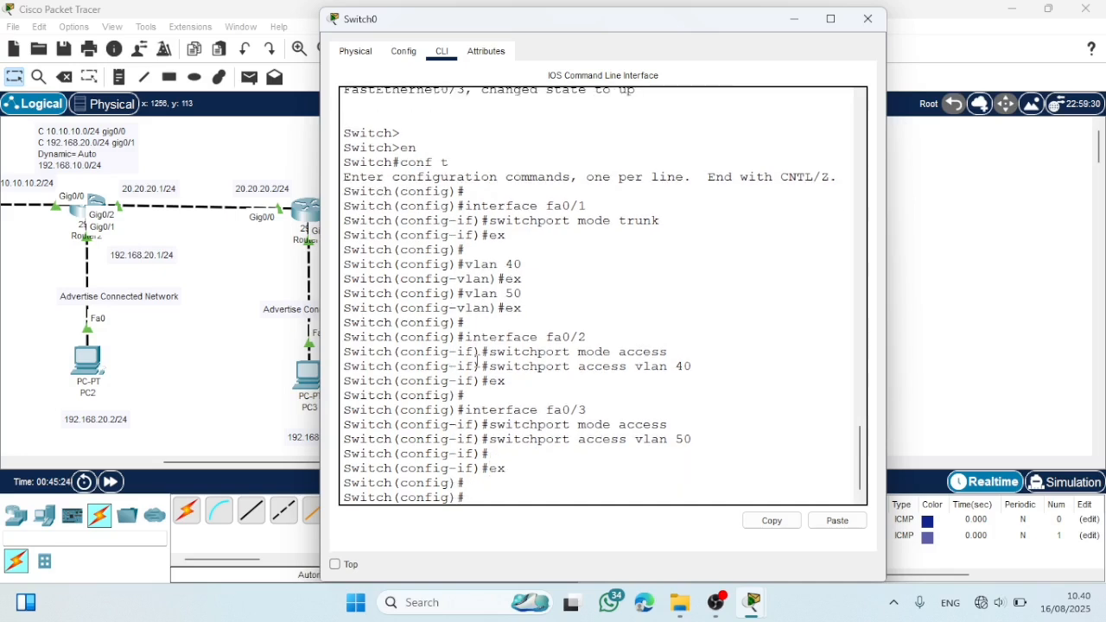
click(865, 19)
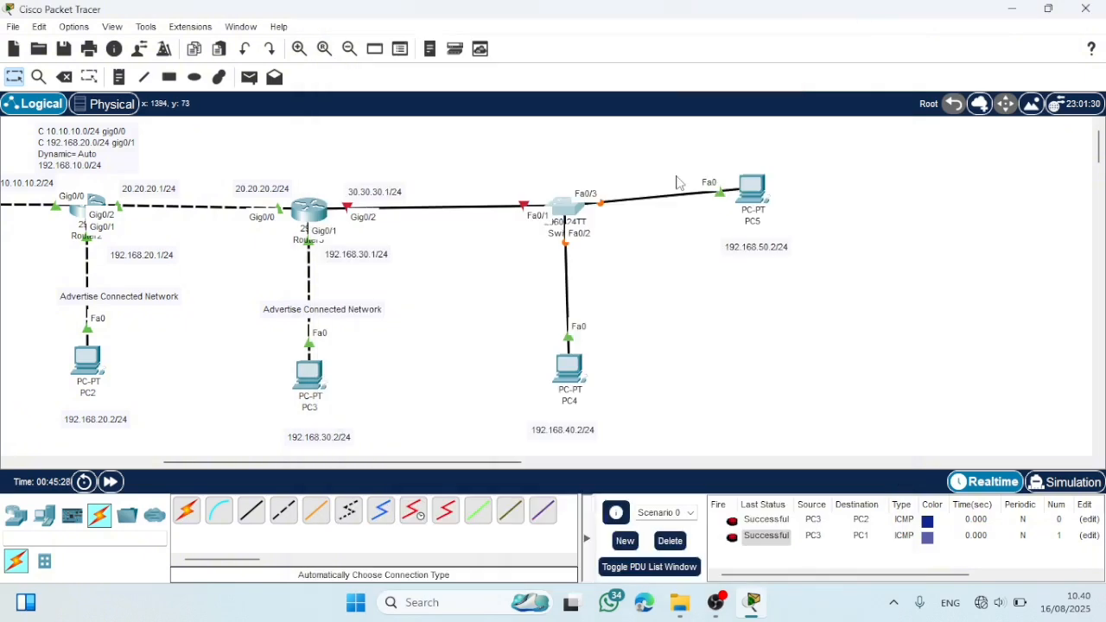
- Enable interface gig0/2 on Router3 with no shutdown
click(311, 209)
key(Return)
key(Return)
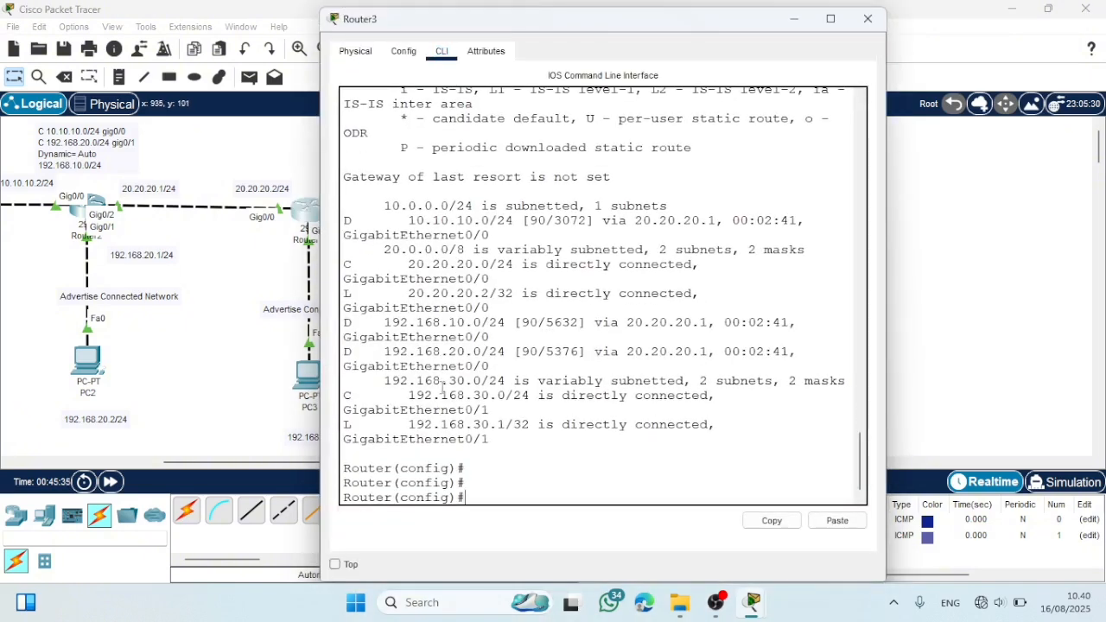
text(interface gig0/)
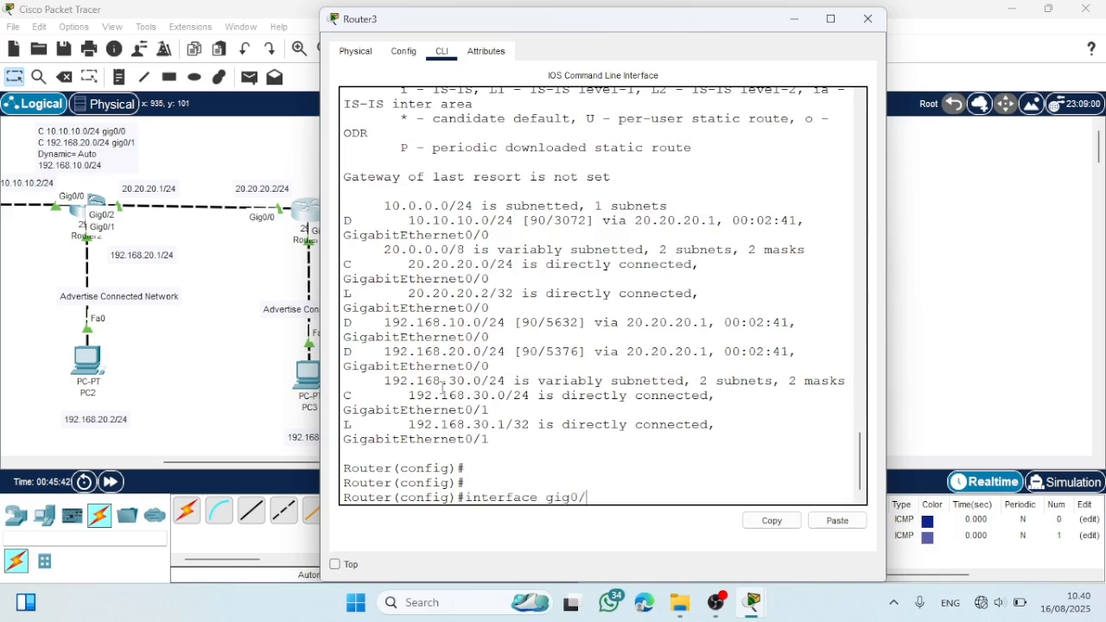
text(2)
key(Return)
text(no )
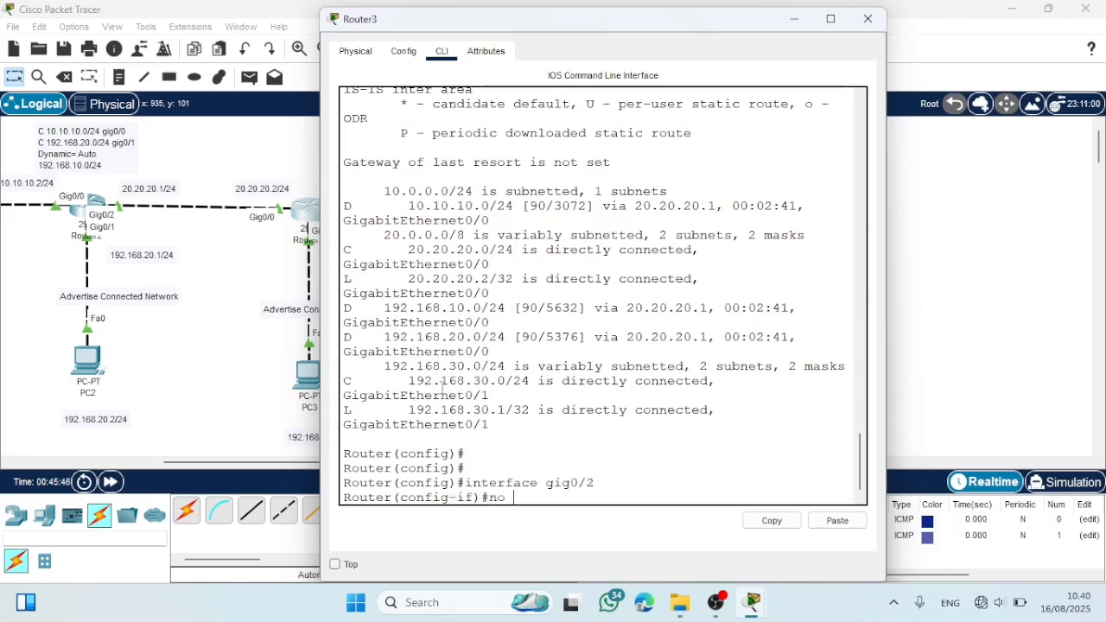
text(shutdown)
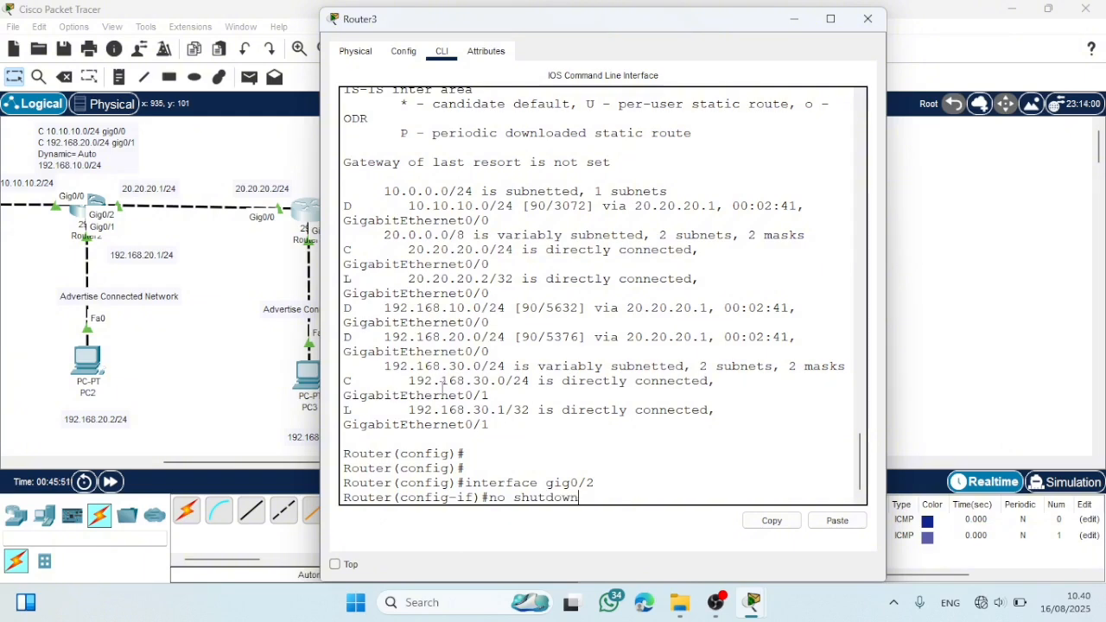
key(Return)
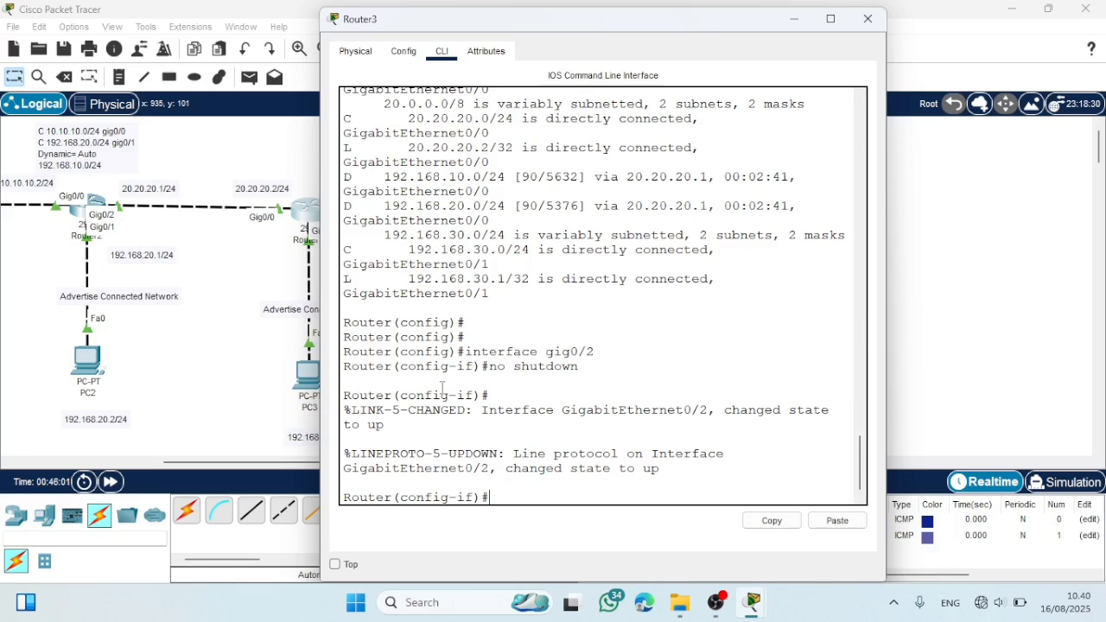
key(Return)
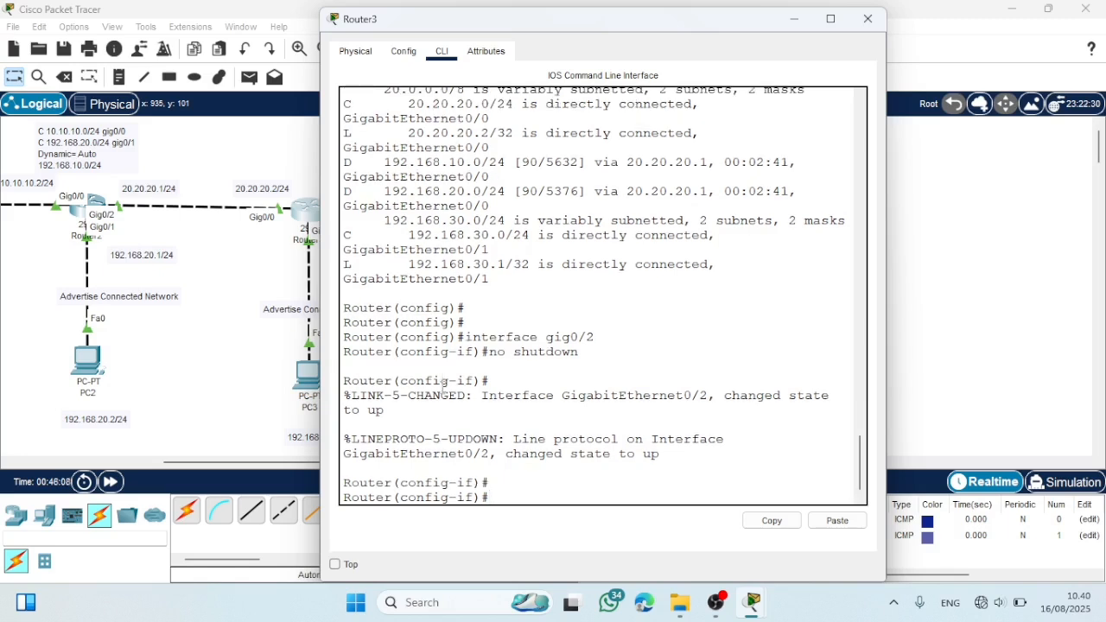
- Assign IP address 30.30.30.1 with mask 255.255.255.0 to Router3's gig0/2 and return to global configuration mode
text(ip address 30.30.30.1 255.255.255.0)
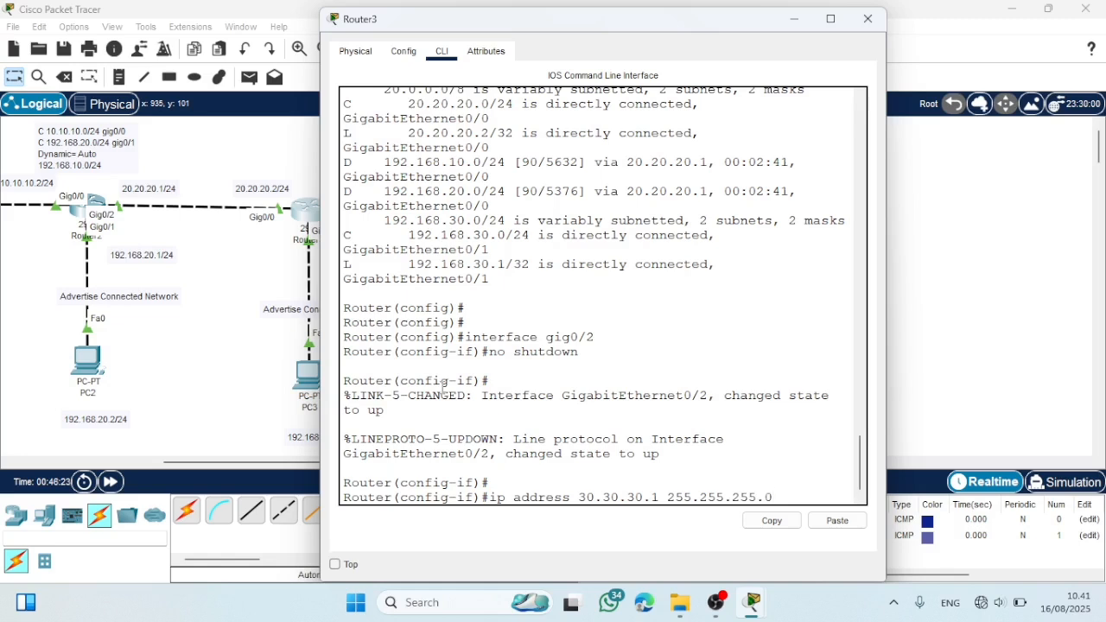
key(Return)
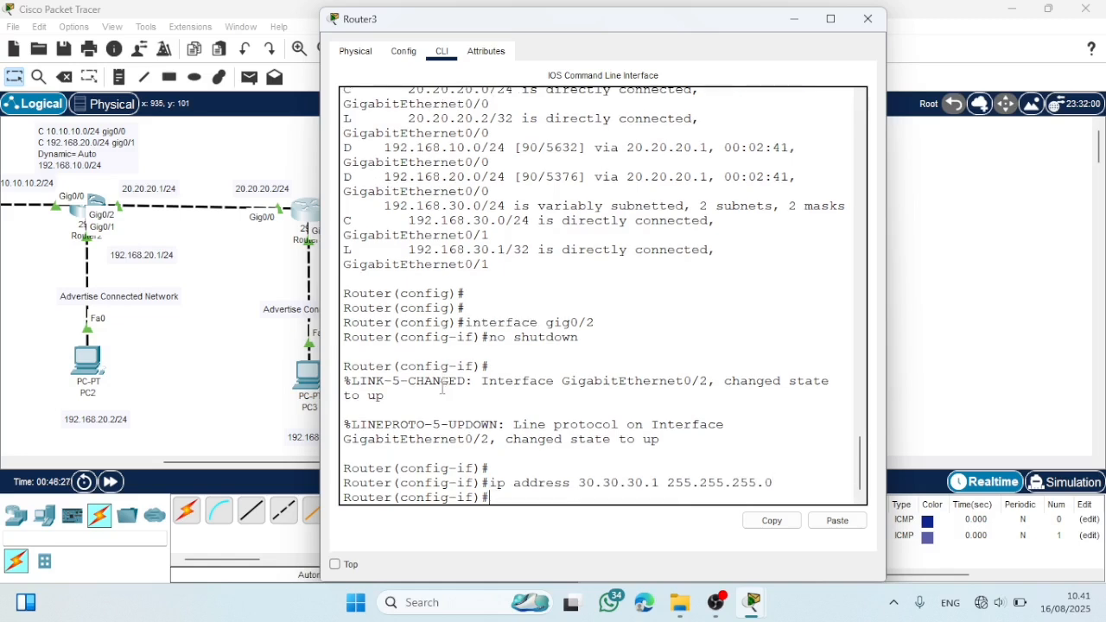
text(ex)
key(Return)
key(Return)
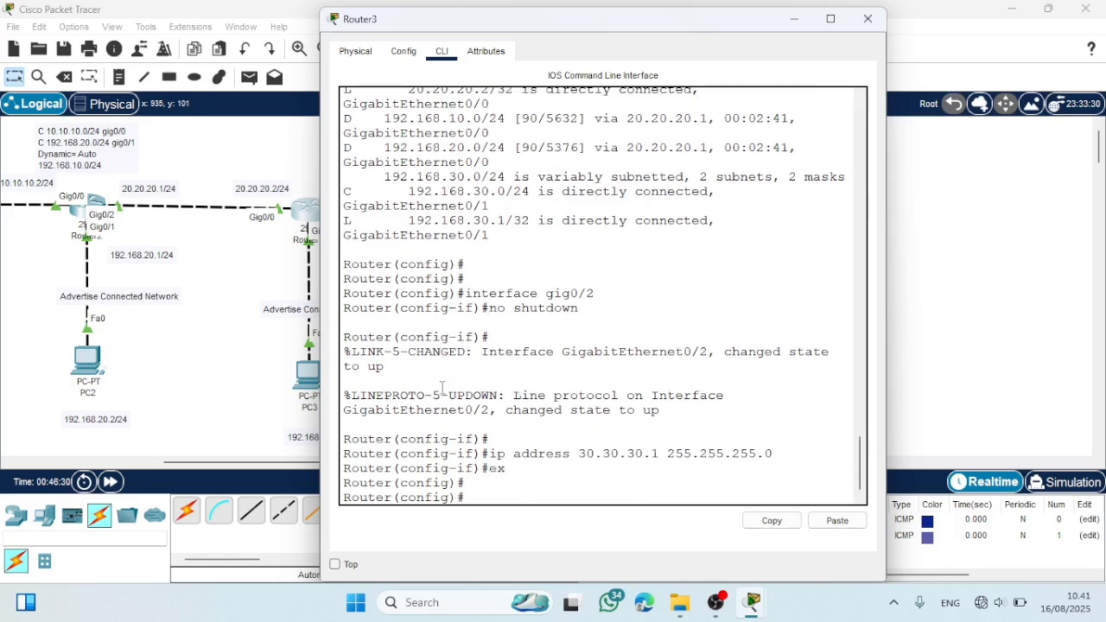
- Create subinterface gig0/2.40 on Router3 and enter its configuration mode
text(inte)
text(rface gig0.2.40)
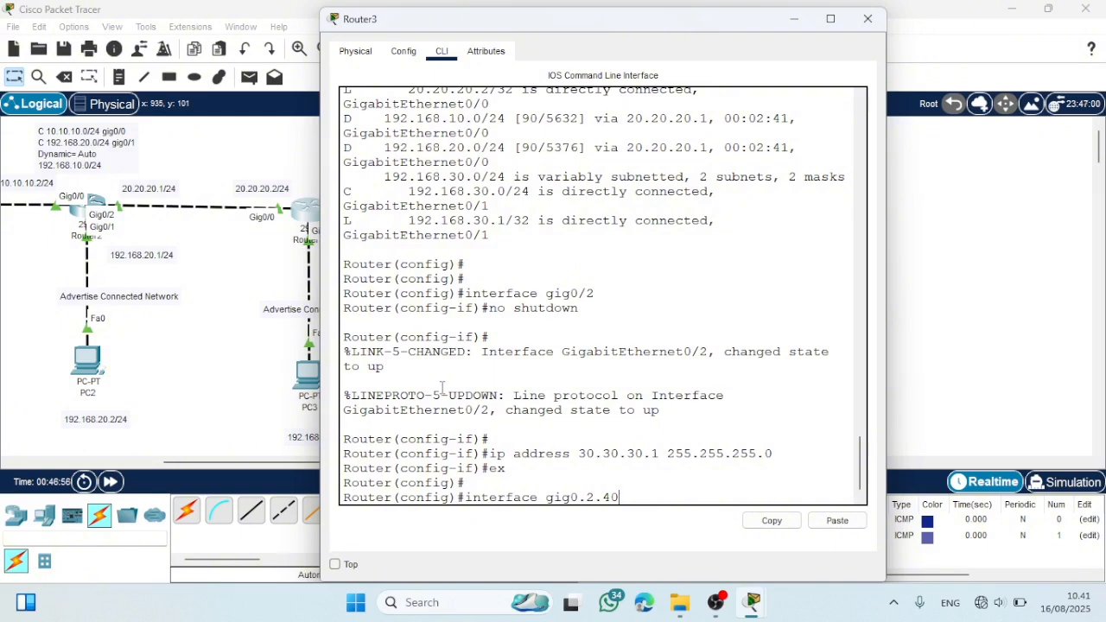
key(Return)
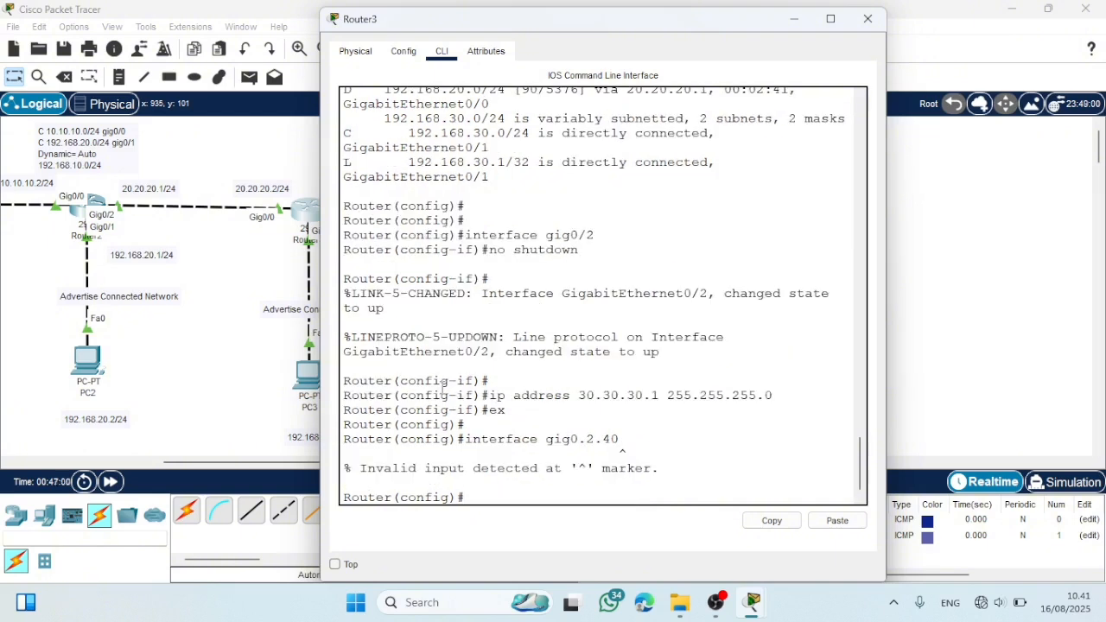
key(Up)
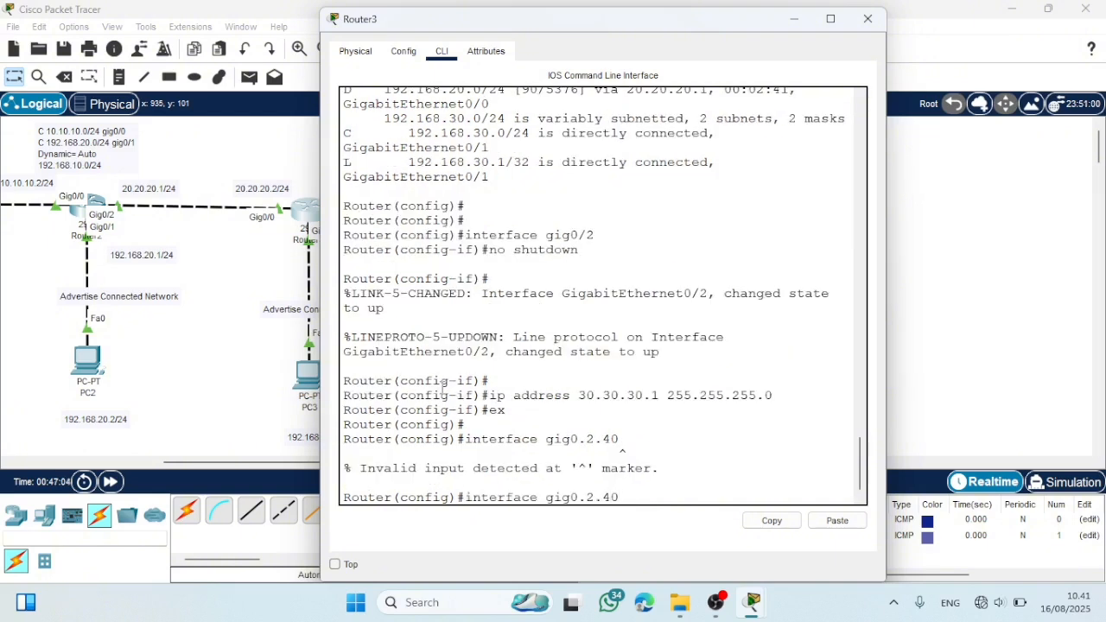
key(Left)
key(Left)
key(Left)
key(Left)
key(BackSpace)
text(/)
key(Return)
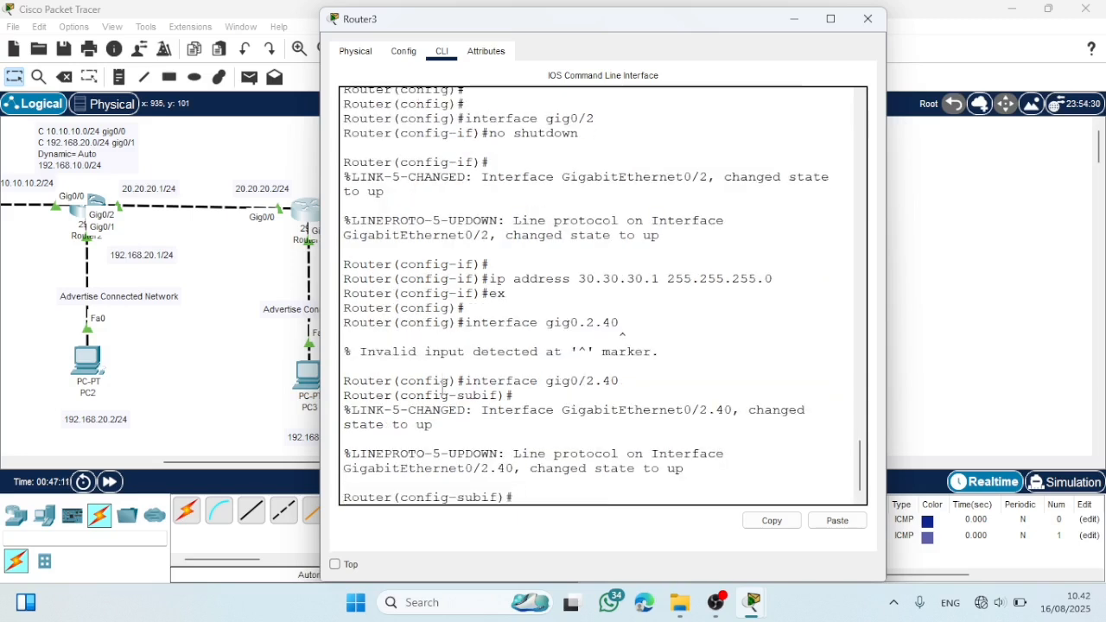
- Set subinterface gig0/2.40 to 802.1Q encapsulation for VLAN 40 with encapsulation dot1q 40
text(encap)
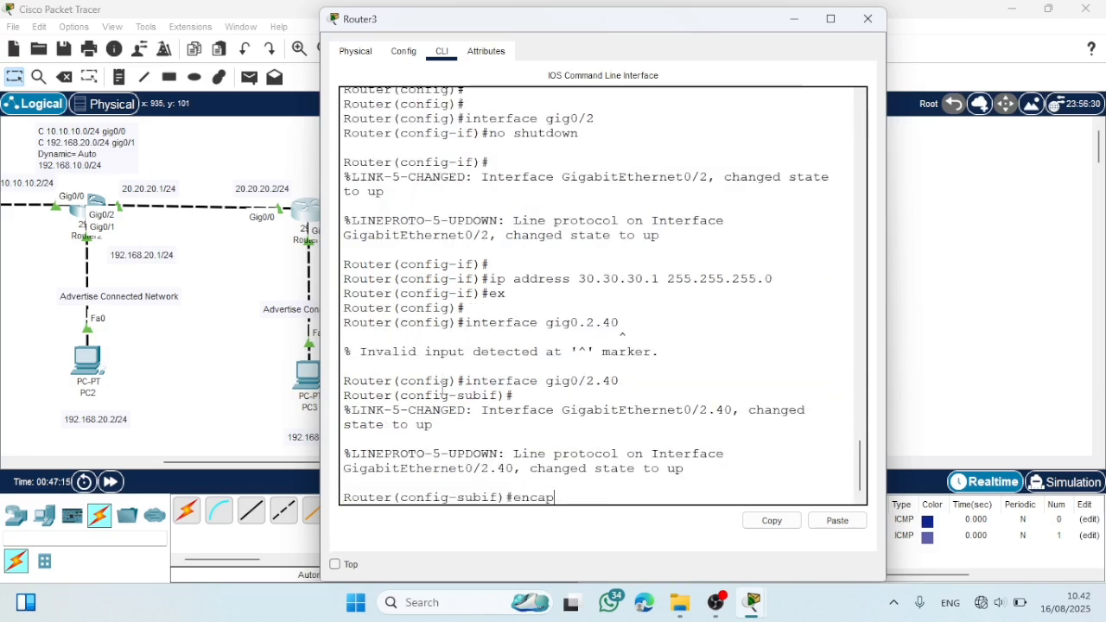
text(sulation dot1q)
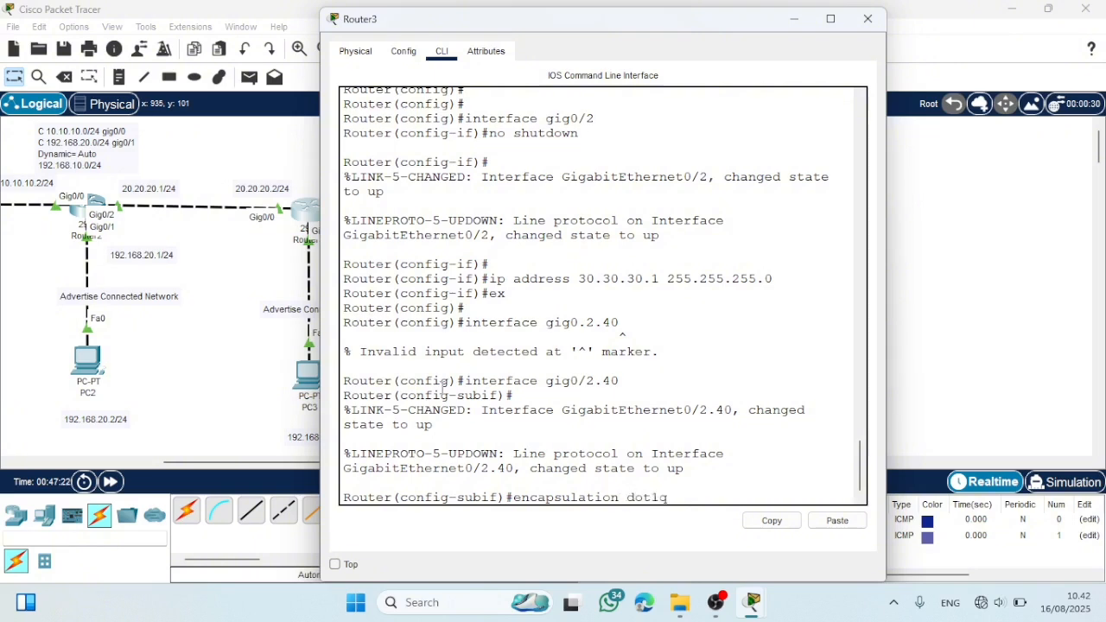
text( 40)
key(Return)
- Assign IP address 192.168.40.1 with mask 255.255.255.0 to subinterface gig0/2.40 and return to global configuration mode
text(ip address)
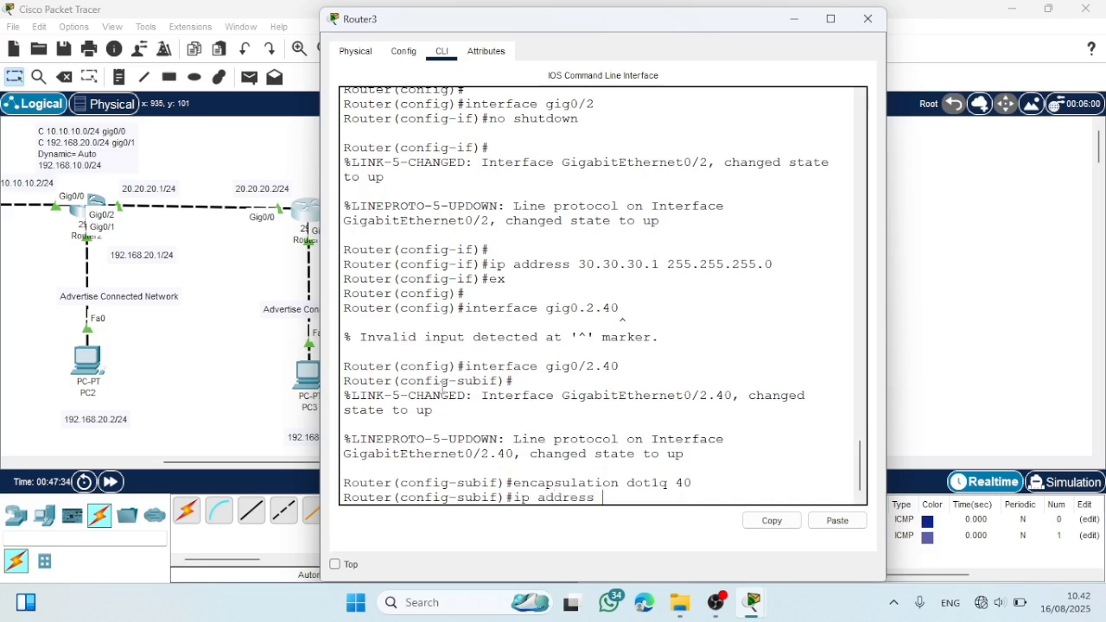
text( 192,)
text(168)
text(.)
text( 40.)
text(1)
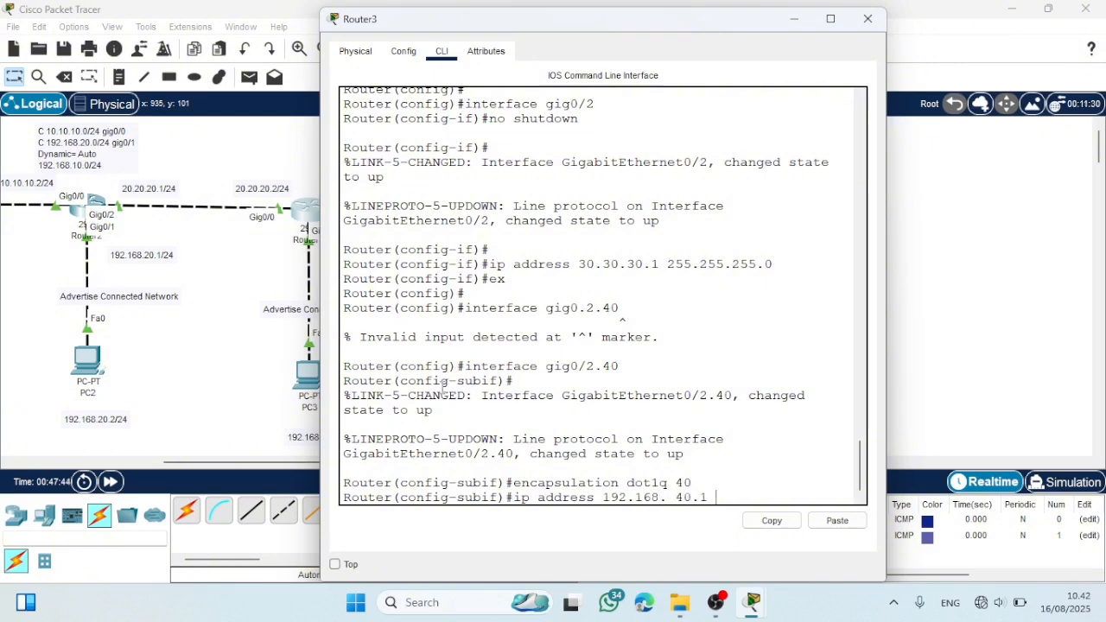
text( 255.2)
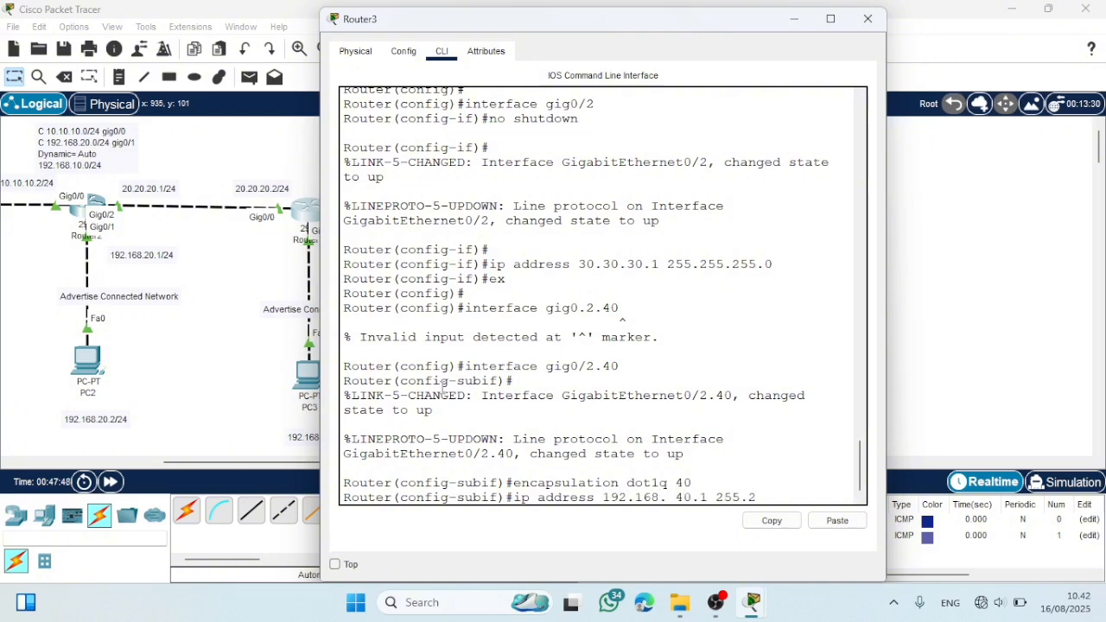
text(55.255.0)
key(Return)
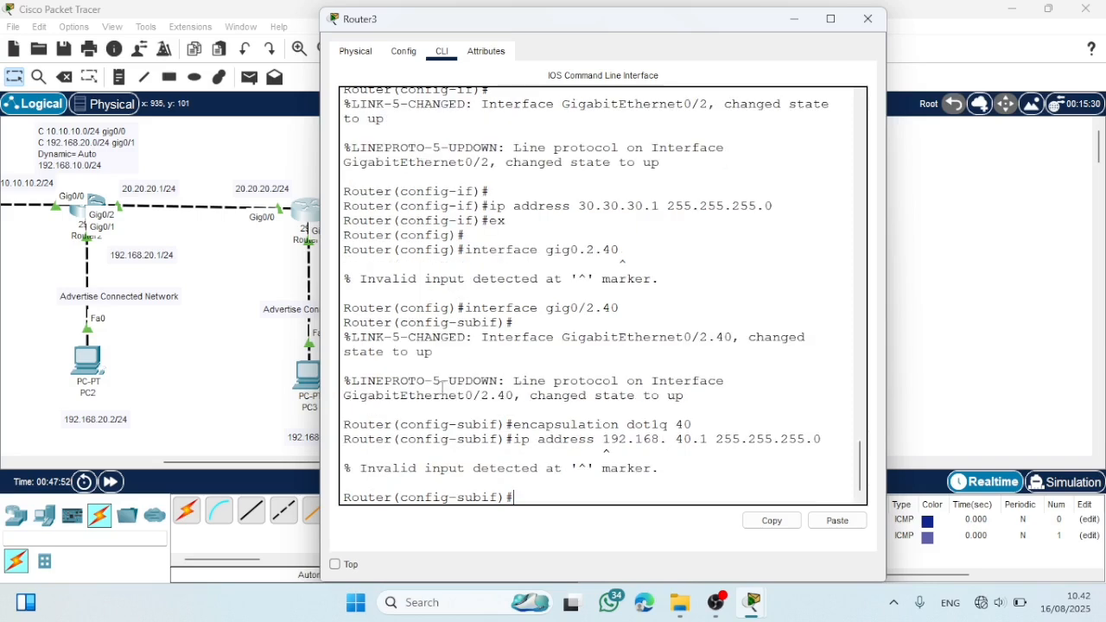
key(Up)
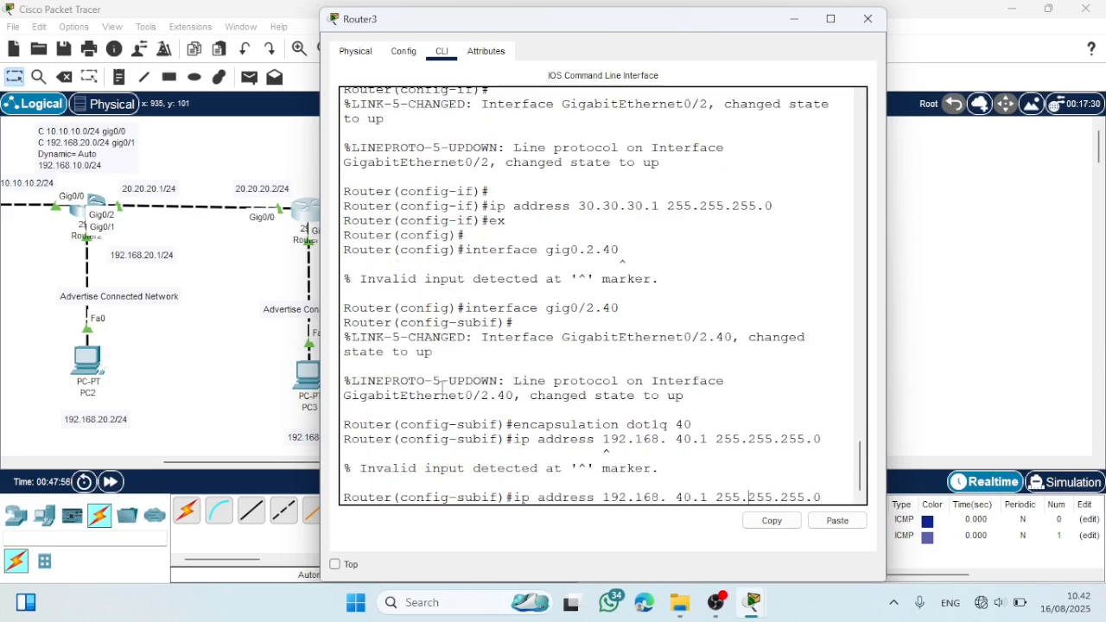
key(Left)
key(Left)
key(Left)
key(Left)
key(Left)
key(Left)
key(BackSpace)
key(Return)
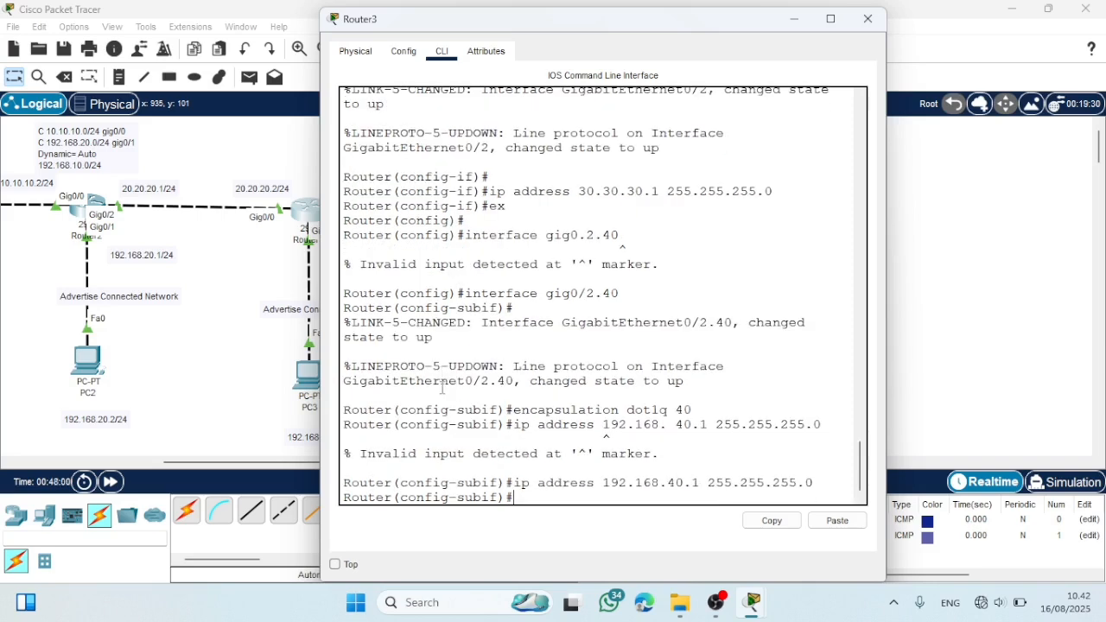
key(Return)
text(ex)
key(Return)
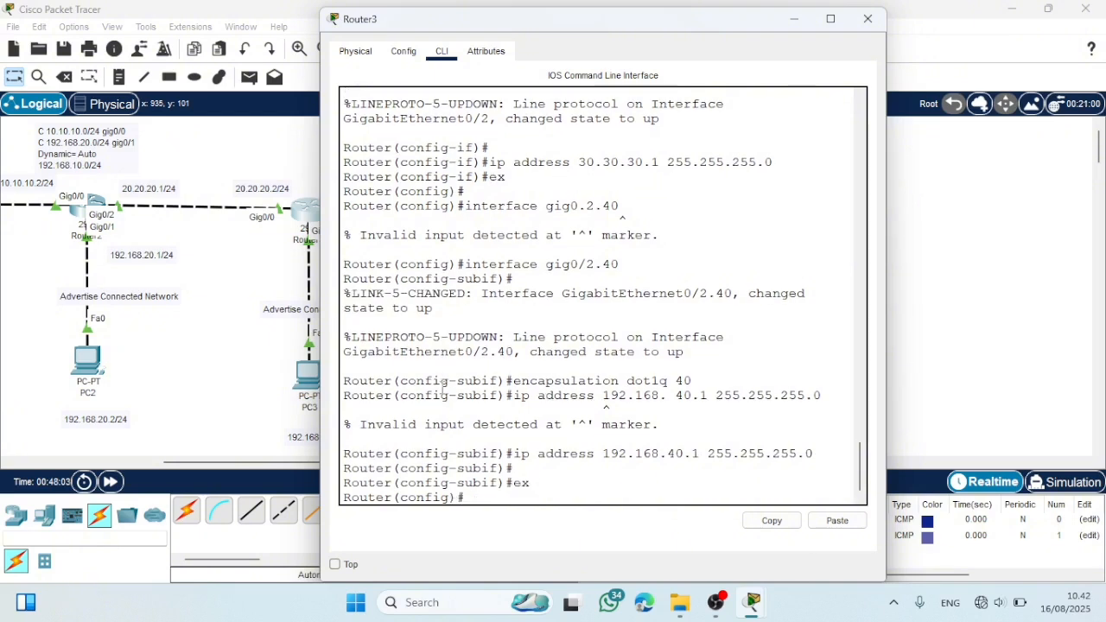
- Create subinterface gig0/2.50 on Router3 and enter its configuration mode
key(Return)
key(Return)
key(Up)
key(Up)
key(Up)
key(Up)
key(Up)
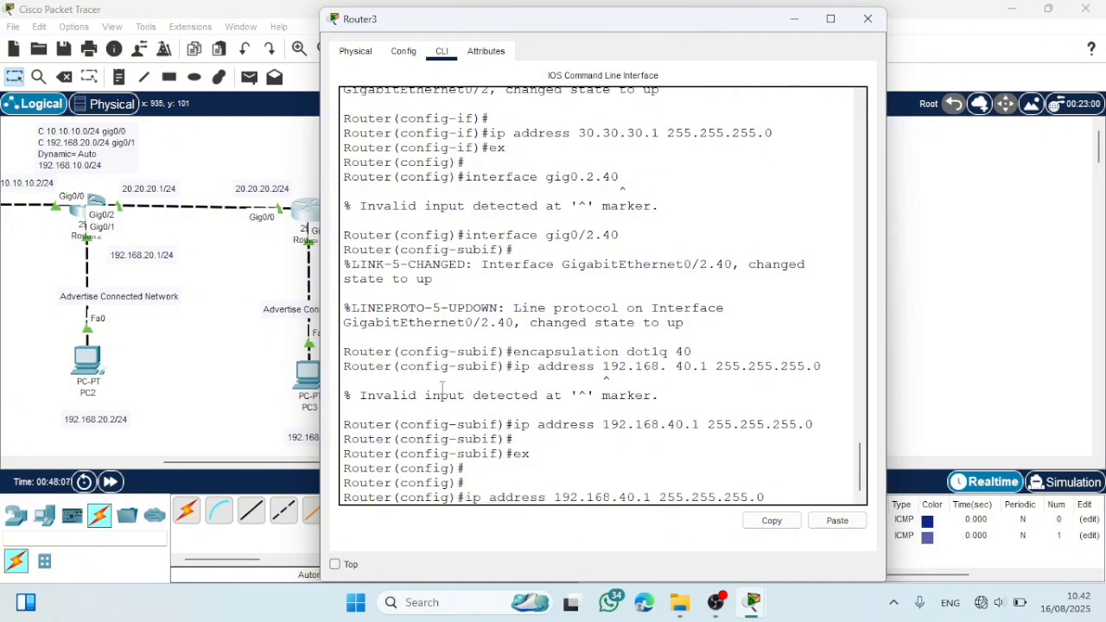
key(BackSpace)
key(BackSpace)
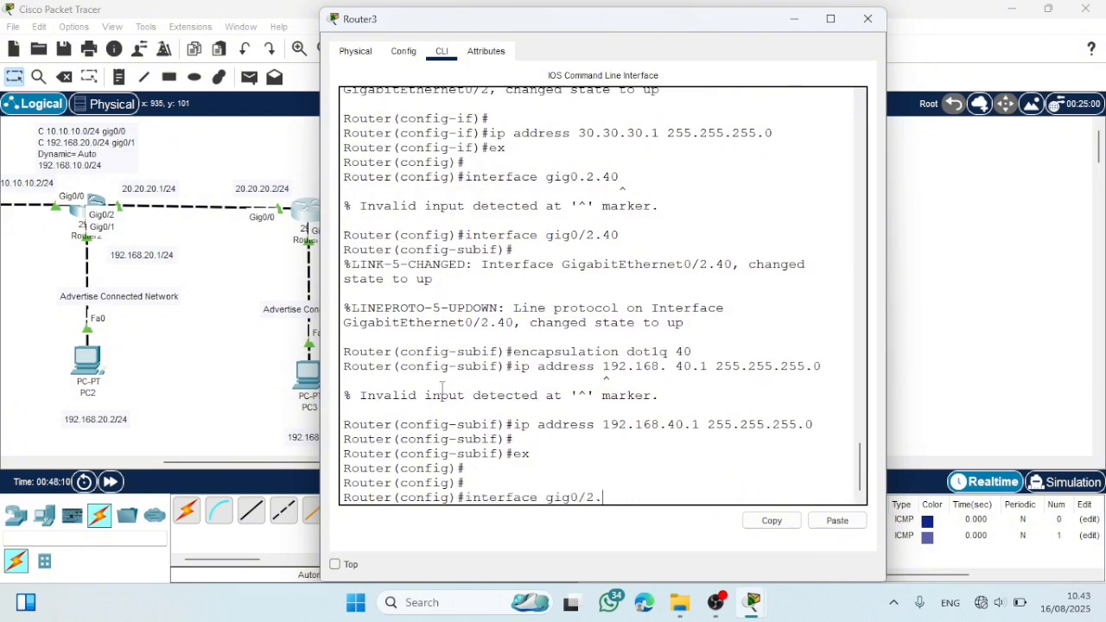
text(50)
key(Return)
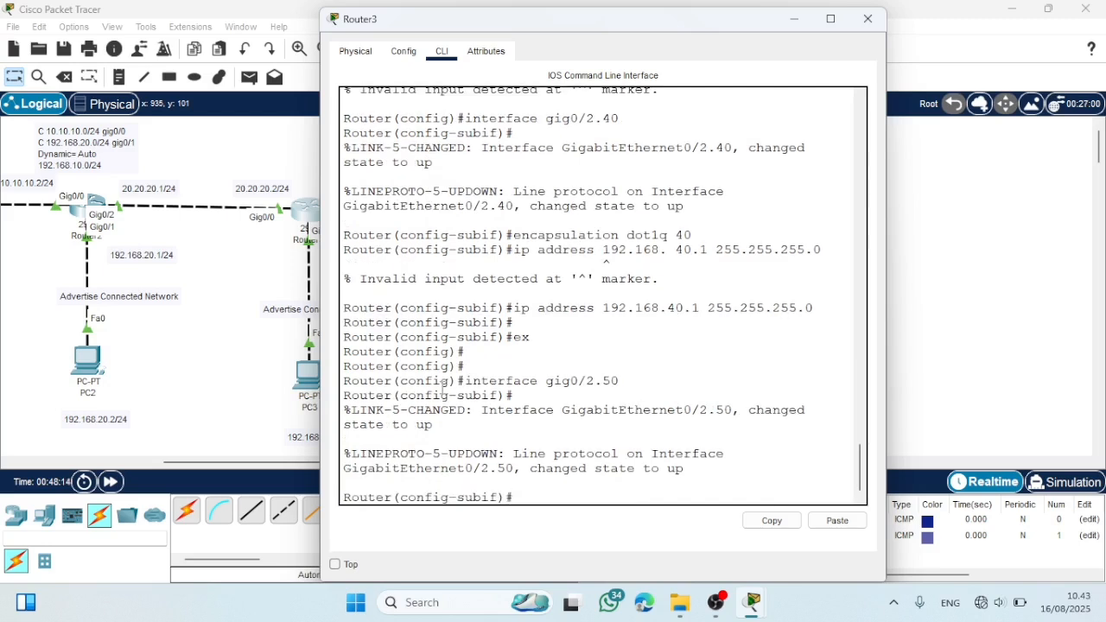
- Set subinterface gig0/2.50 to 802.1Q encapsulation for VLAN 50 with encapsulation dot1q 50
key(Return)
key(Up)
key(Up)
key(Up)
key(Up)
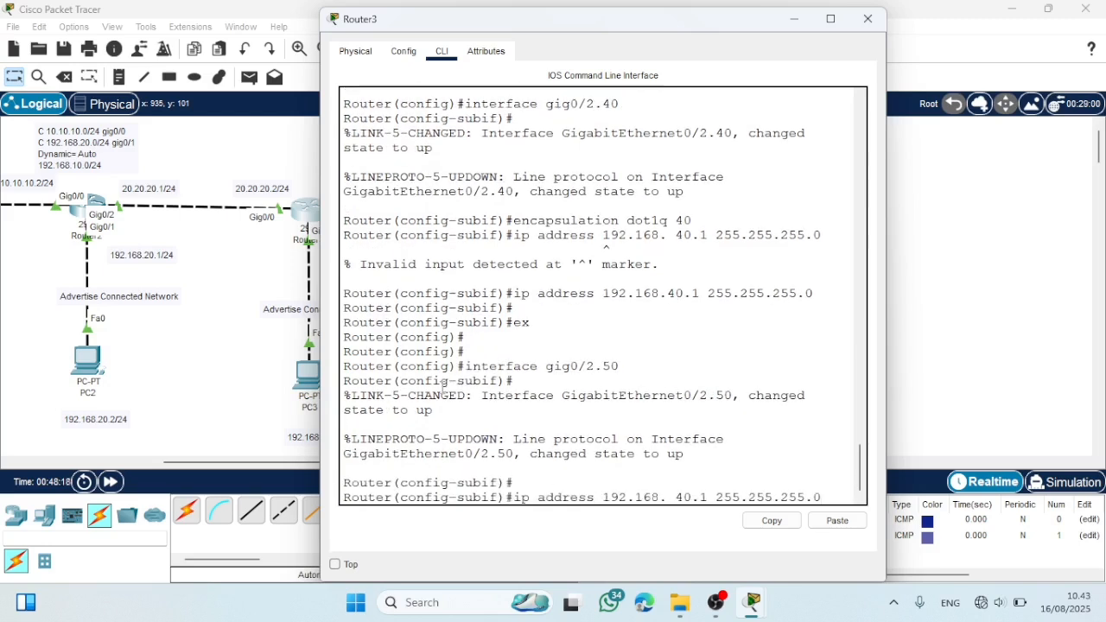
key(Up)
key(BackSpace)
key(BackSpace)
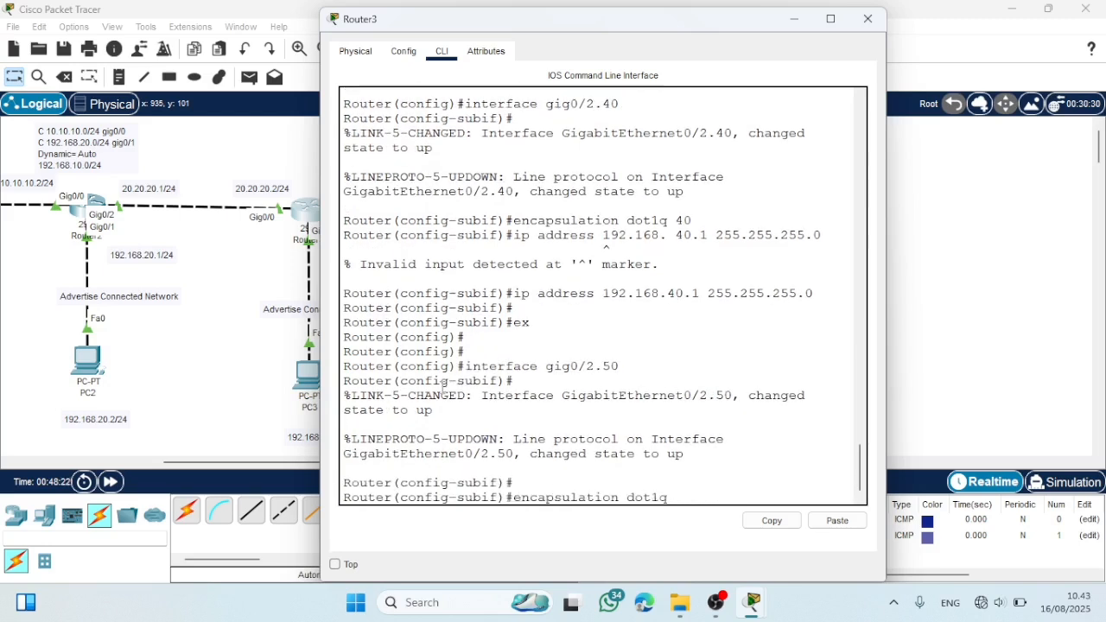
text(50)
key(Return)
- Assign IP address 192.168.50.1 with mask 255.255.255.0 to subinterface gig0/2.50
key(Up)
key(Up)
key(Up)
key(Up)
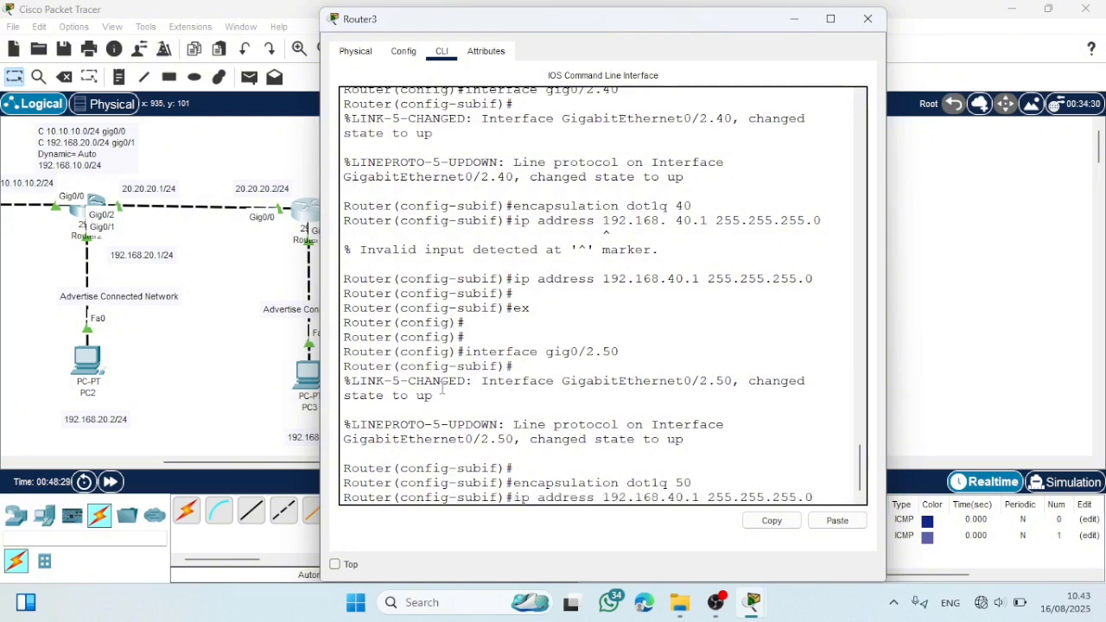
key(Left)
key(Left)
key(Left)
key(Left)
key(Left)
key(Left)
key(Left)
key(Left)
key(Left)
key(Left)
key(Left)
key(Left)
key(Left)
key(Left)
key(Left)
key(Left)
key(BackSpace)
key(BackSpace)
text(50)
key(Return)
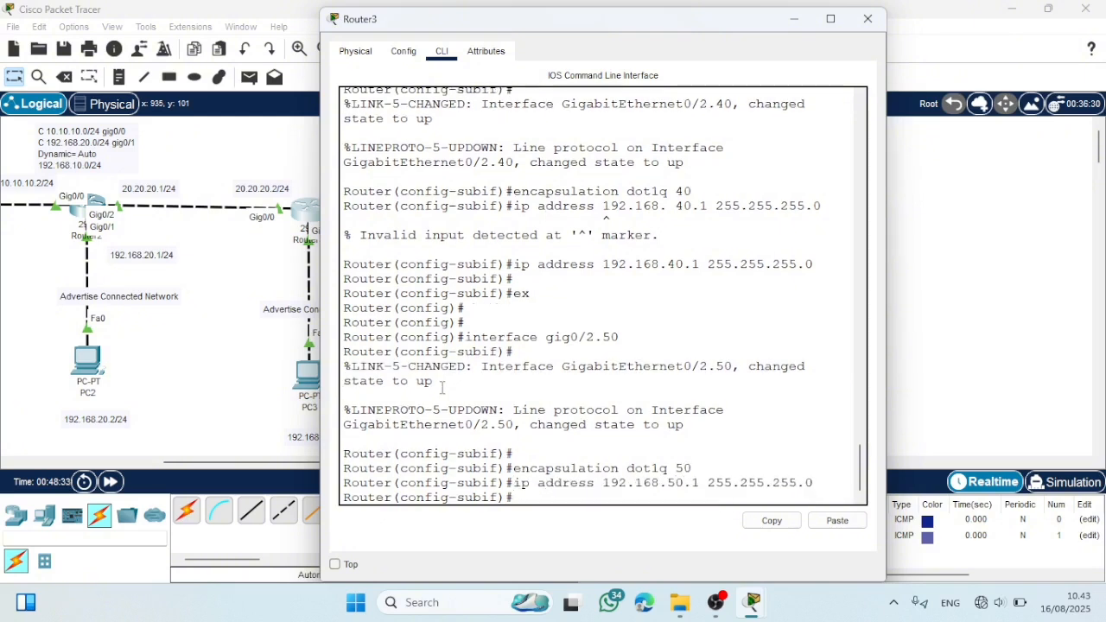
- Return Router3 to global configuration mode and close its window
key(Return)
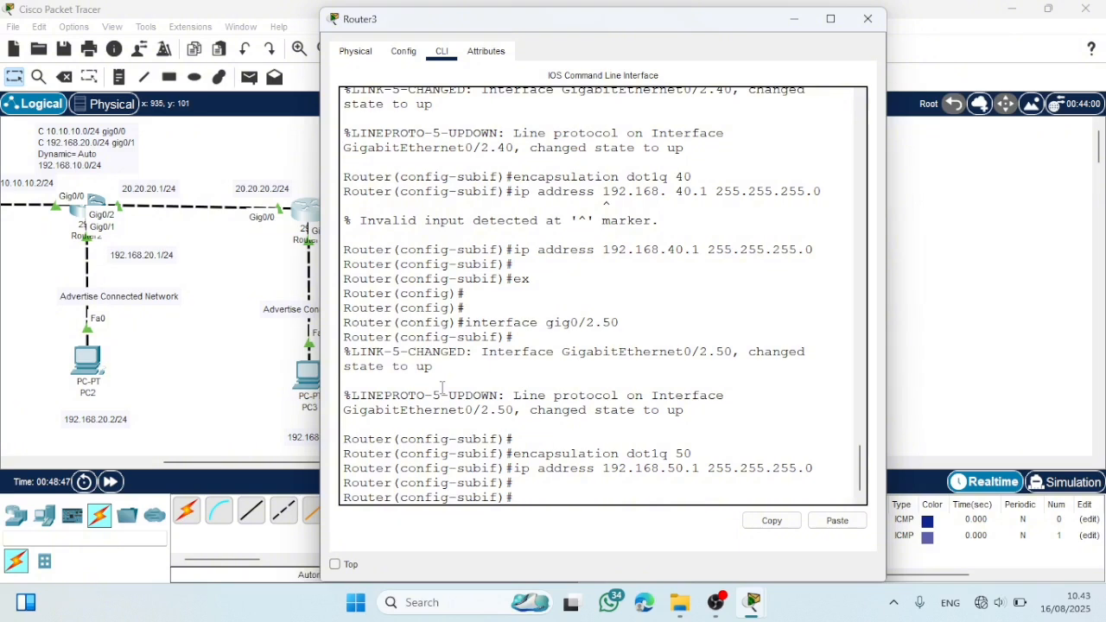
text(x)
key(Return)
key(Return)
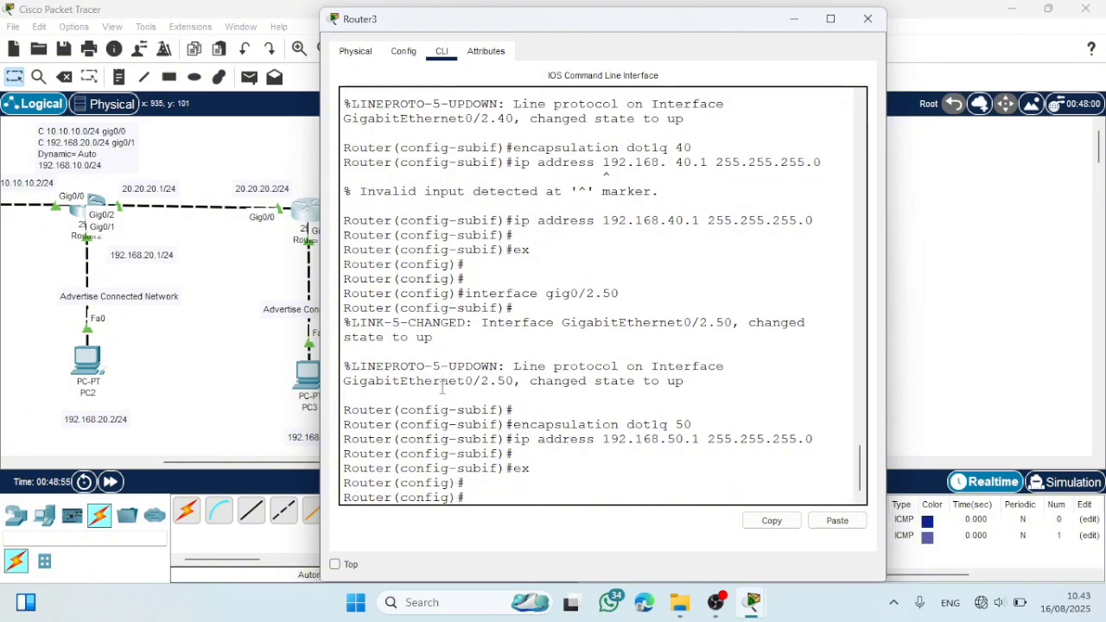
click(867, 18)
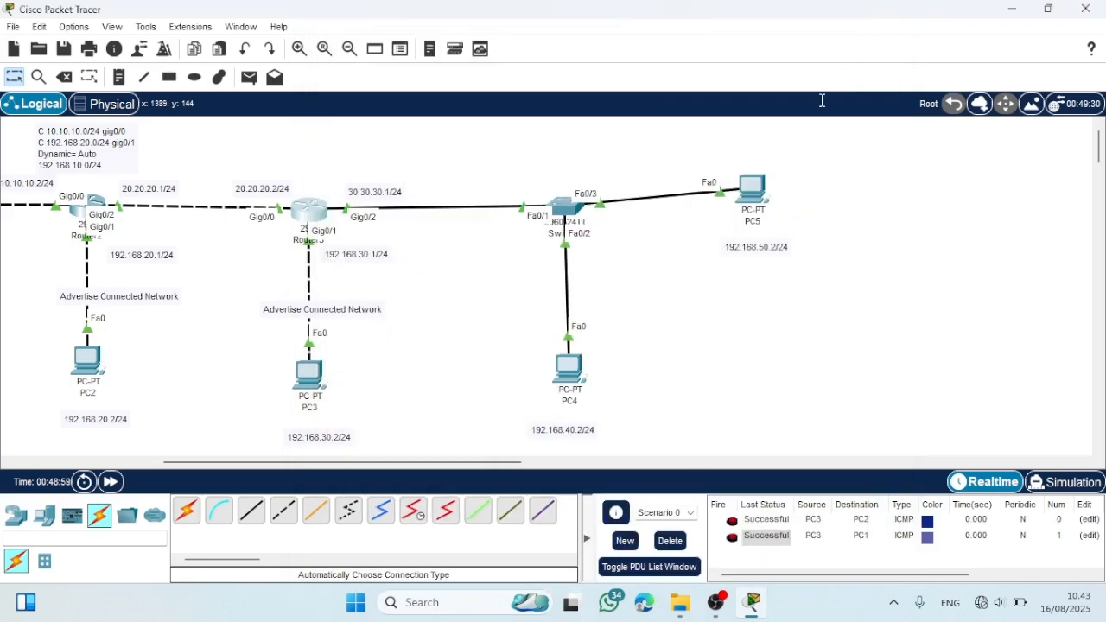
- Give PC4 the static IPv4 address 192.168.40.2 with subnet mask 255.255.255.0
click(573, 381)
click(451, 51)
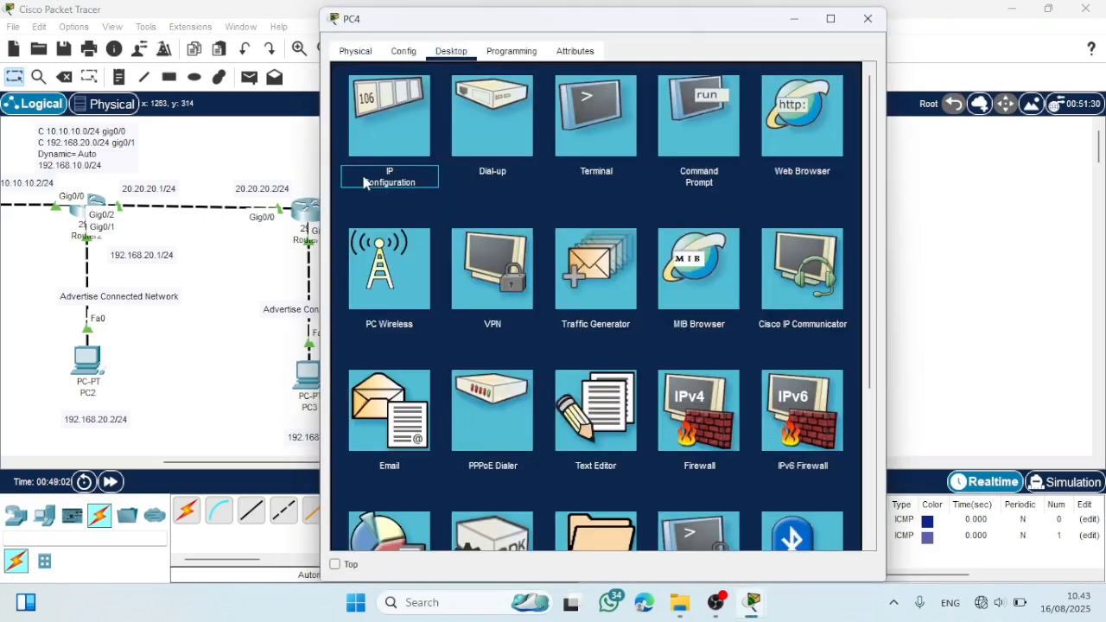
click(384, 147)
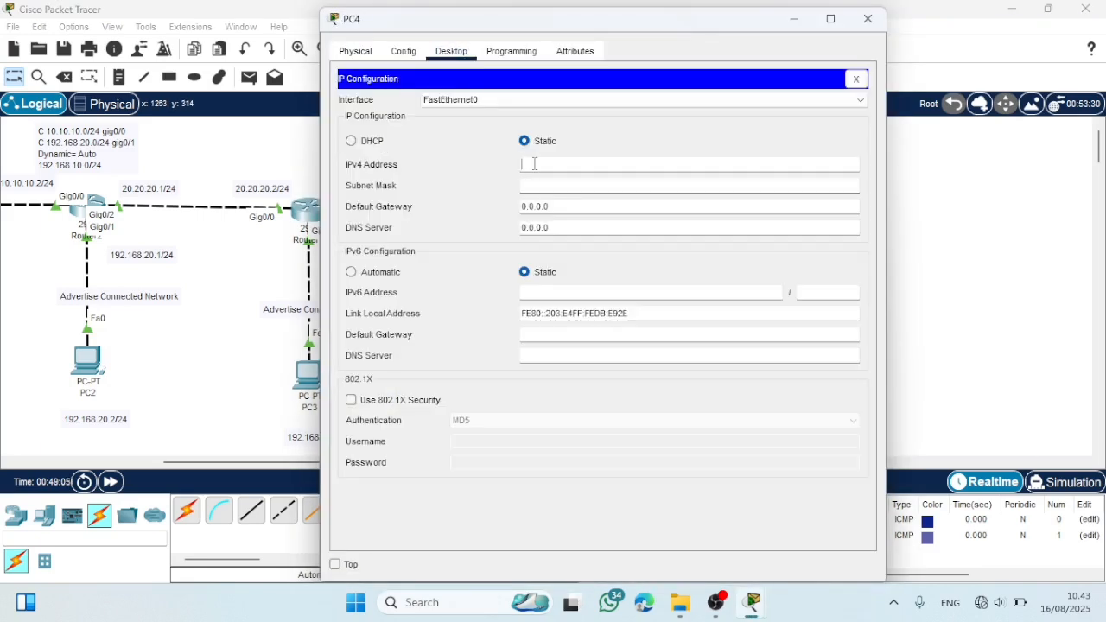
text(192.168.40)
click(534, 185)
- Set PC4's default gateway to Router3's VLAN 40 subinterface address and close PC4's window
click(563, 204)
key(BackSpace)
key(BackSpace)
key(BackSpace)
key(BackSpace)
key(BackSpace)
key(BackSpace)
key(BackSpace)
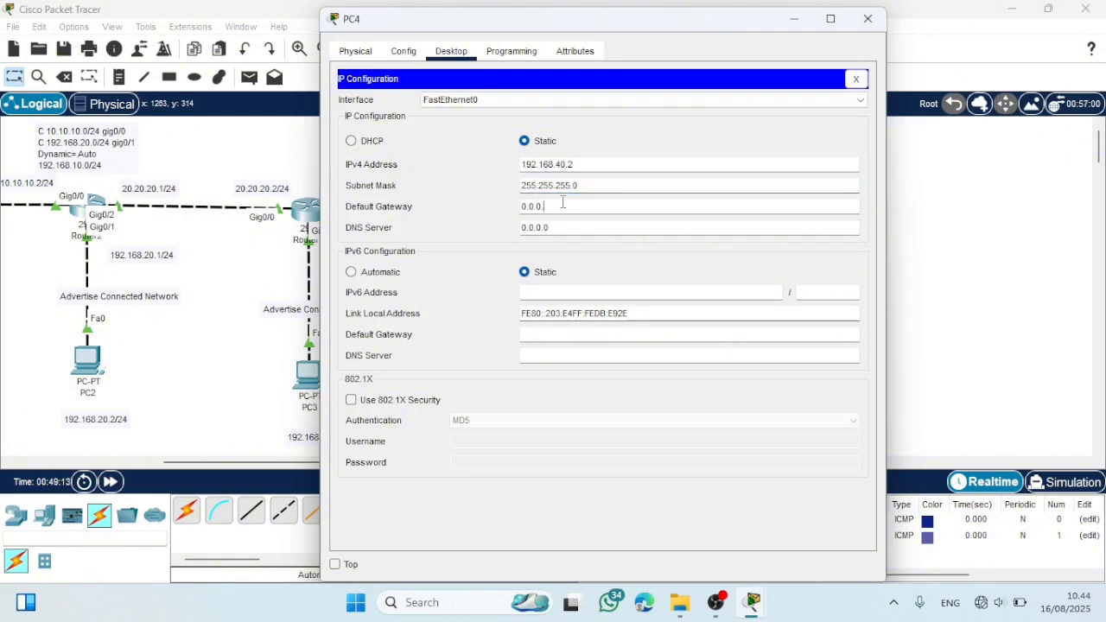
text(192.168.40.1)
click(867, 18)
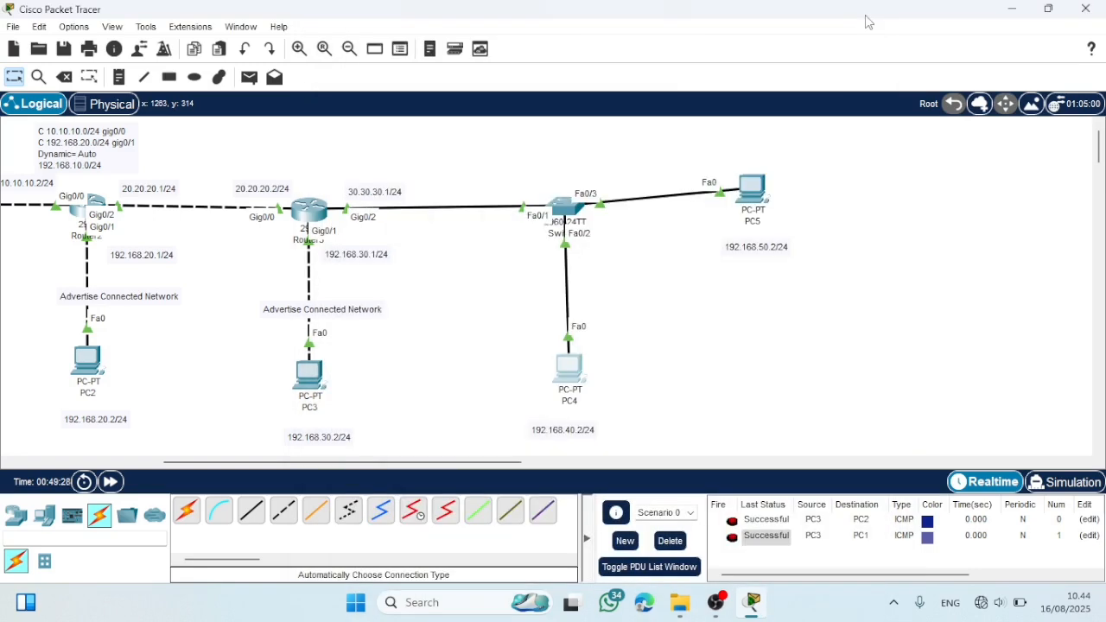
- Give PC5 the static IPv4 address 192.168.50.2 with subnet mask 255.255.255.0
double_click(754, 186)
click(450, 50)
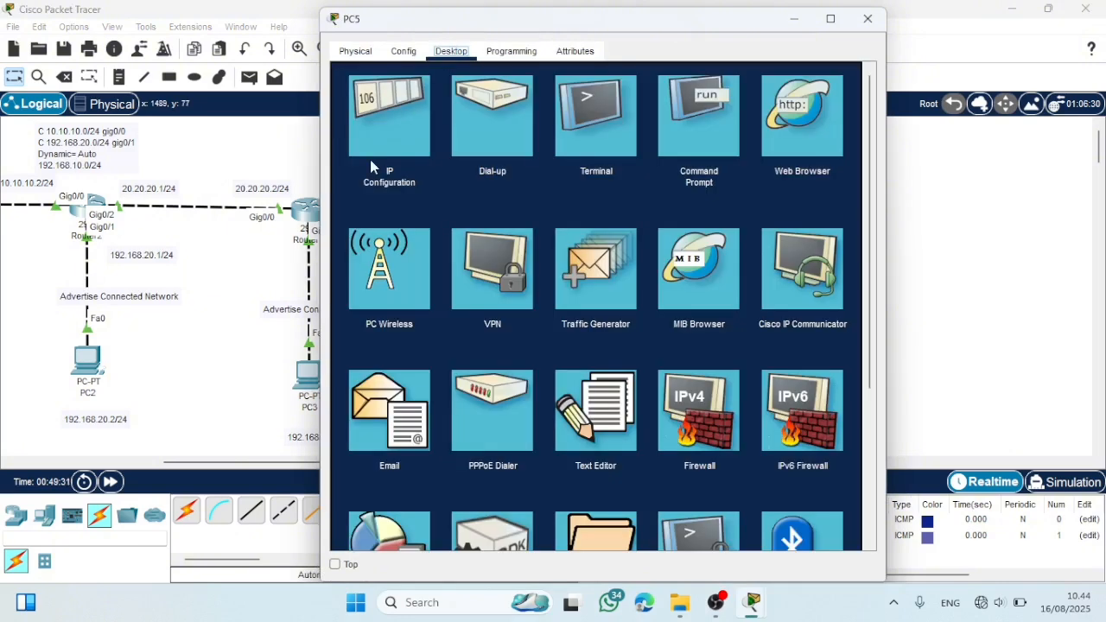
click(371, 165)
click(540, 161)
text(192.168.50.2)
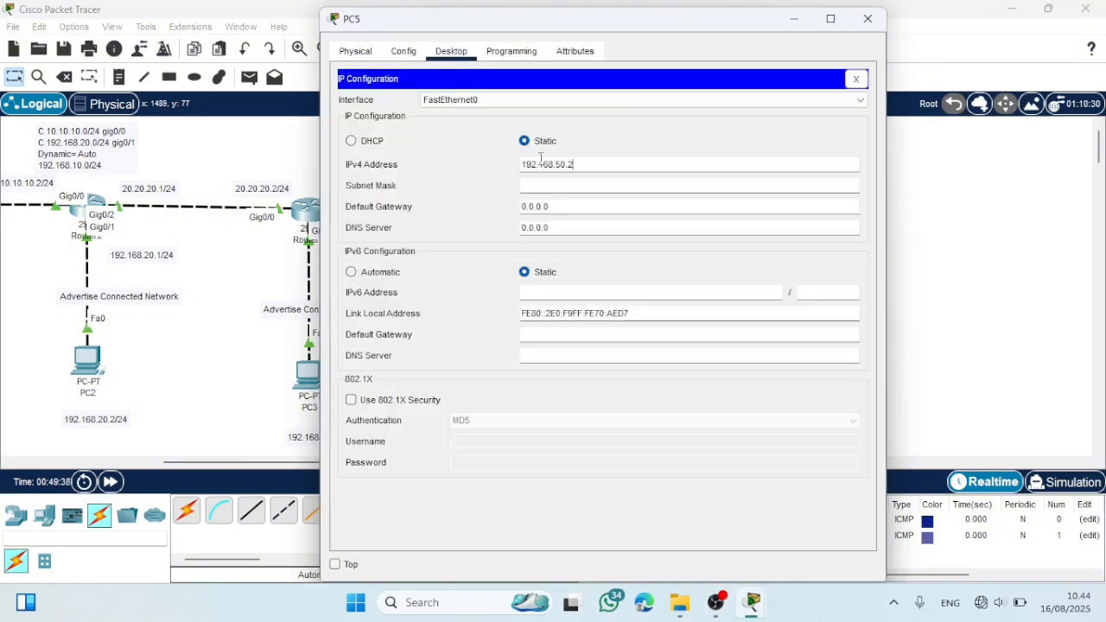
click(581, 187)
- Set PC5's default gateway to 192.168.50.1 and close PC5's window
click(573, 206)
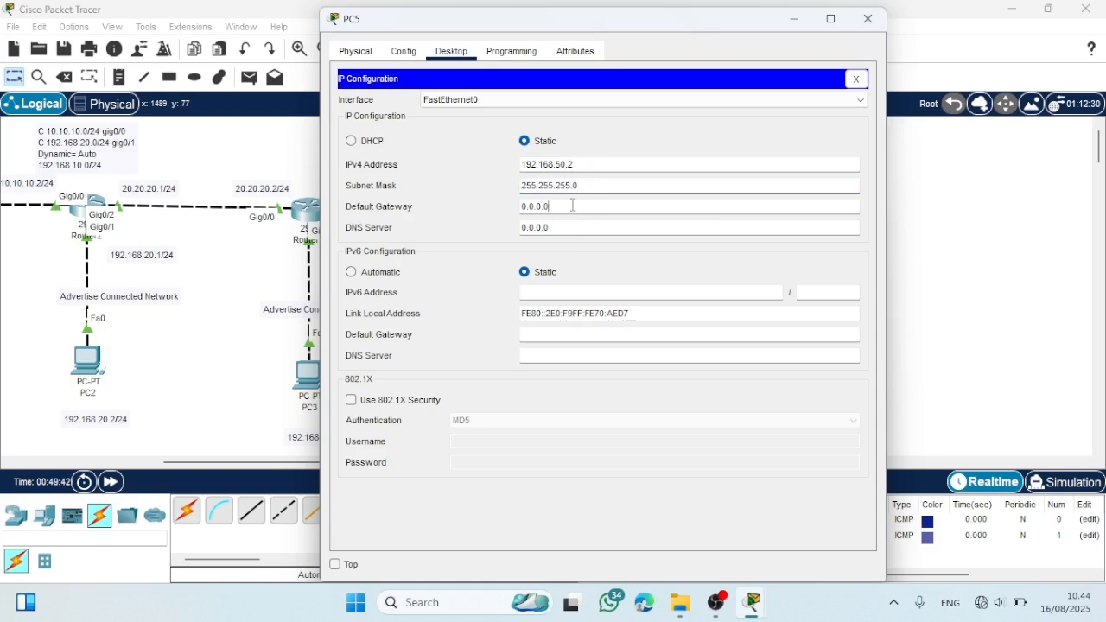
key(BackSpace)
key(BackSpace)
key(BackSpace)
key(BackSpace)
key(BackSpace)
key(BackSpace)
key(BackSpace)
text(192.168)
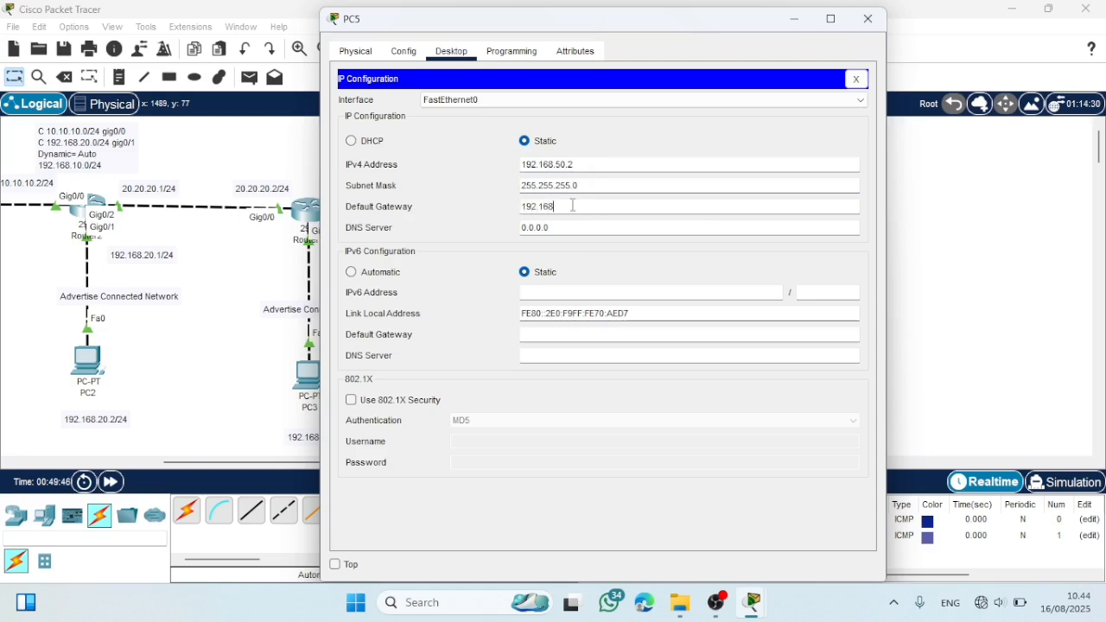
text(.50.1)
click(868, 18)
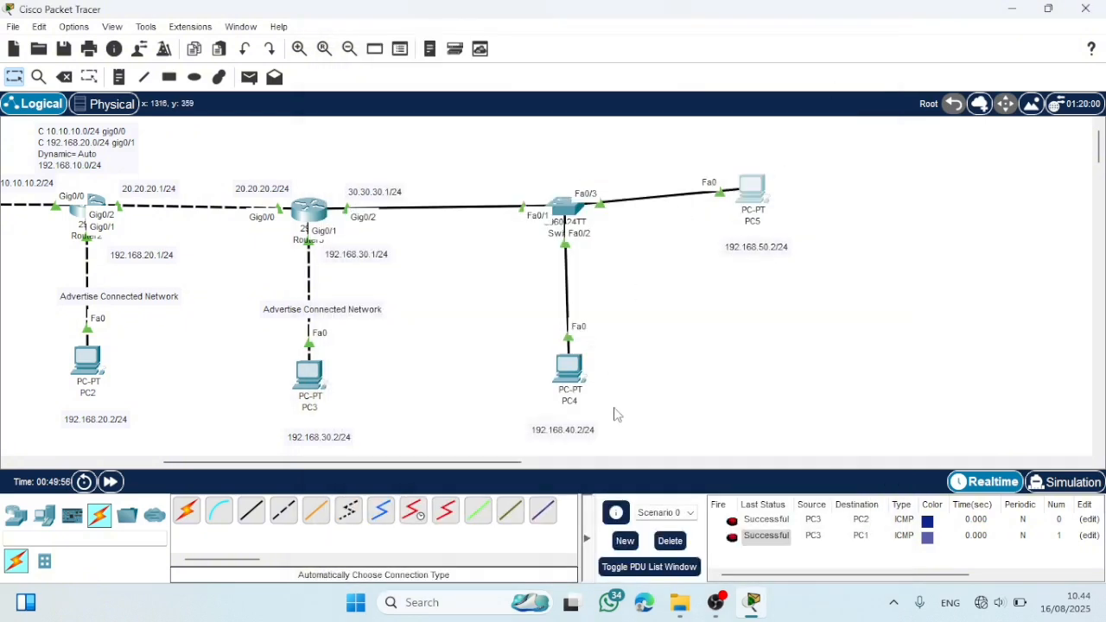
- Clear the PDU list of Scenario 0 and send two simple PDUs from PC4 to PC5
click(664, 540)
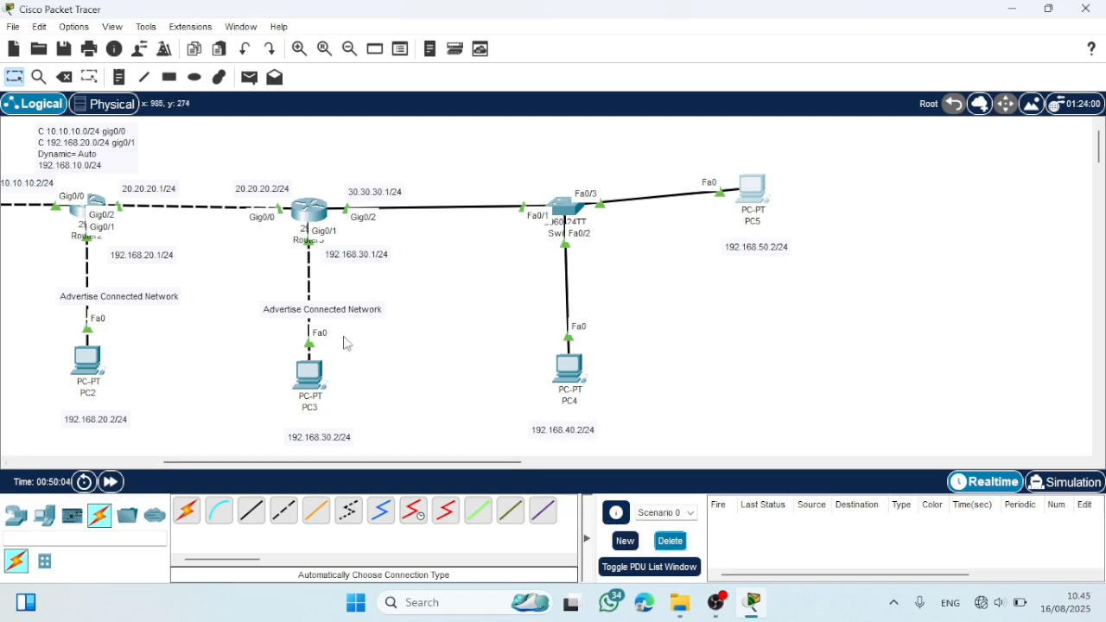
click(249, 78)
click(569, 367)
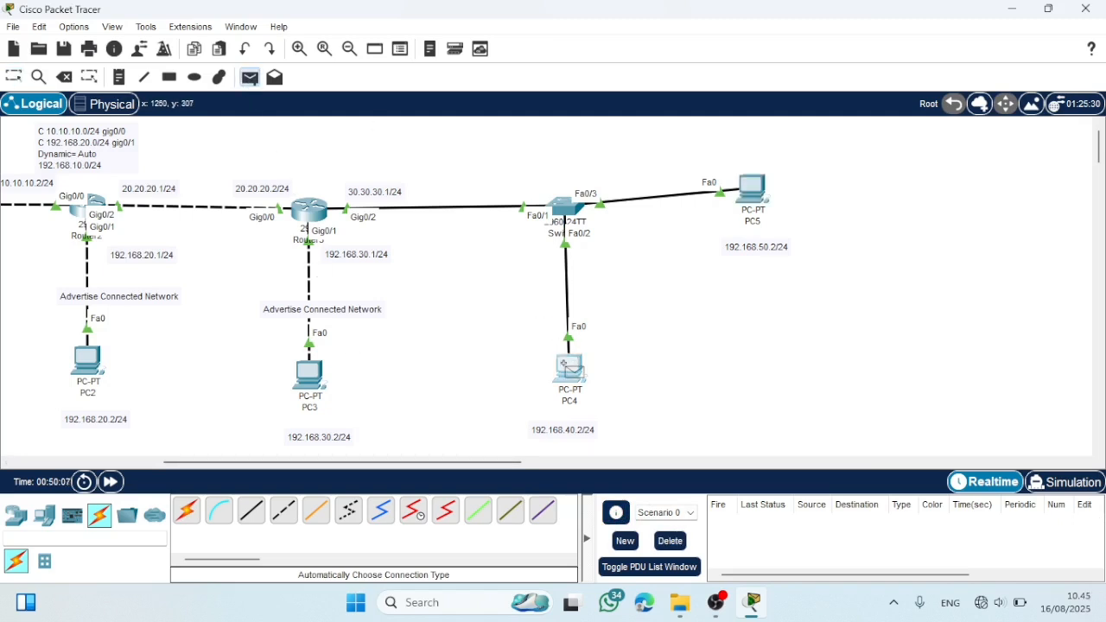
click(745, 194)
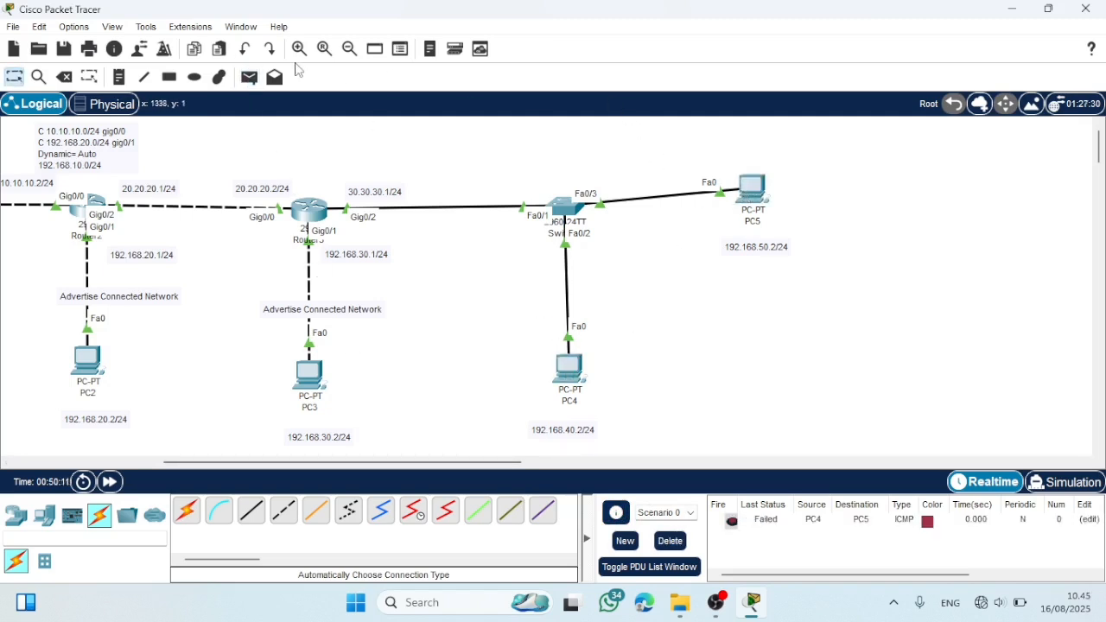
click(248, 78)
click(568, 367)
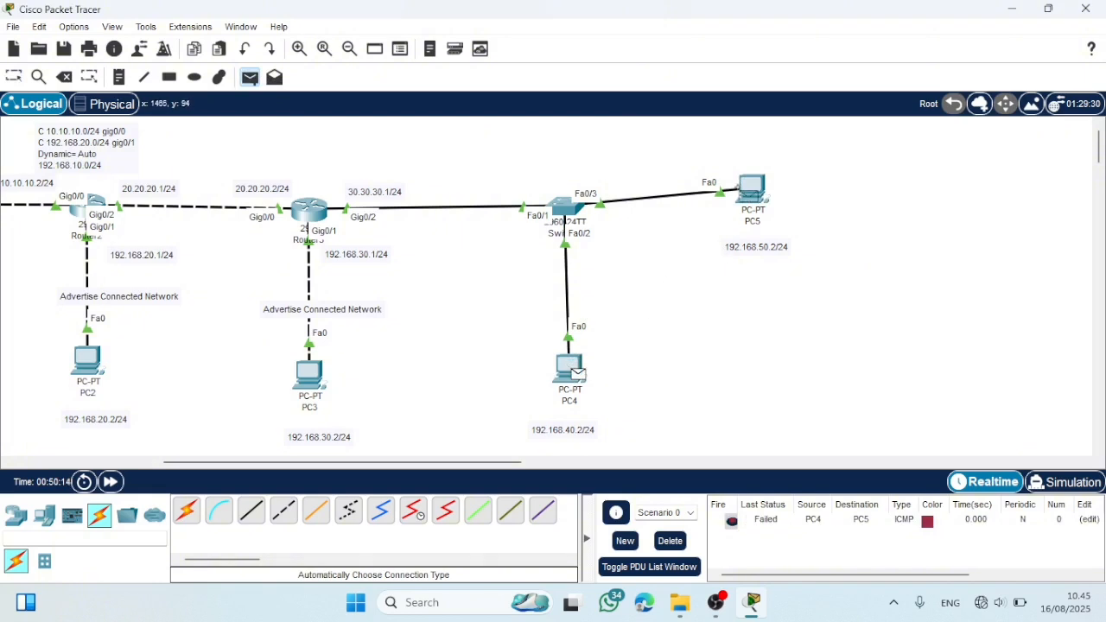
click(748, 190)
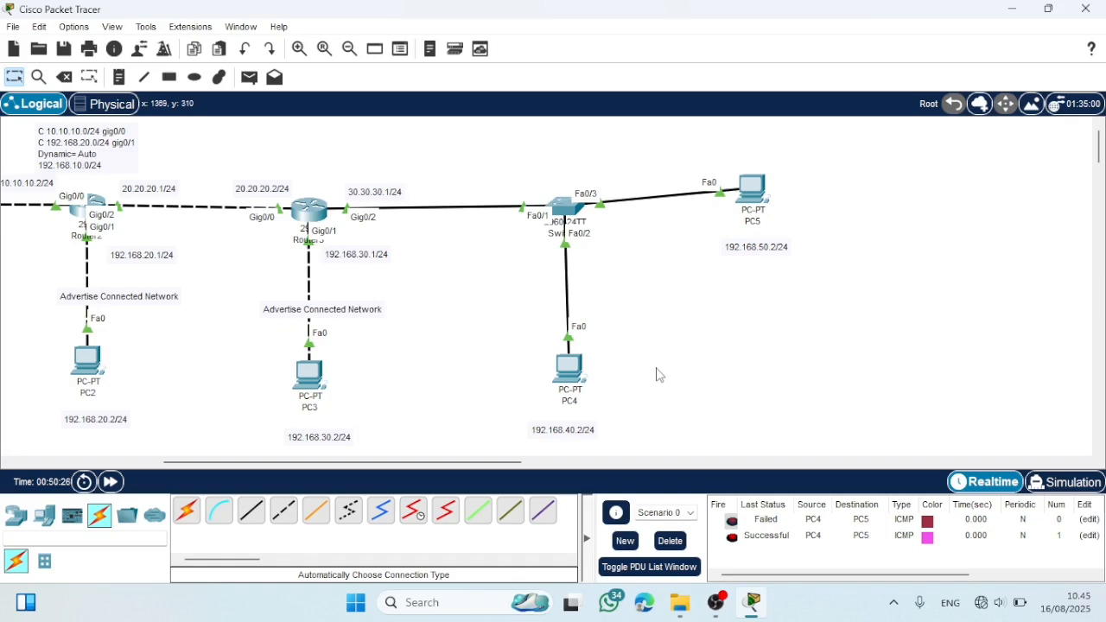
- Enter EIGRP 10 configuration on Router3 and advertise network 30.30.30.0
scroll(421, 348, left, 5)
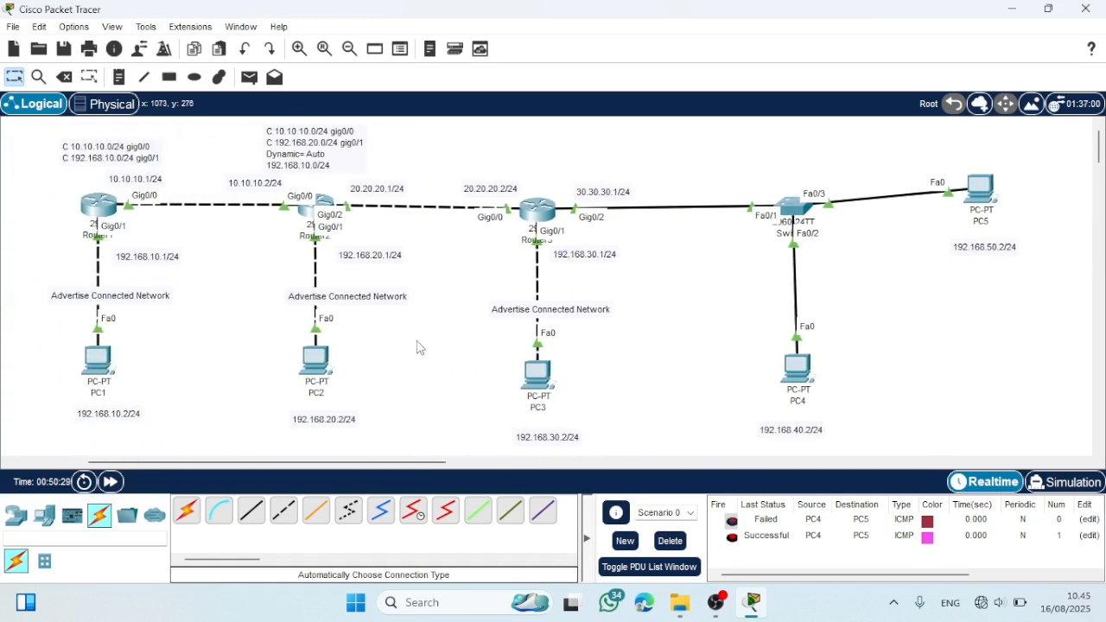
click(537, 210)
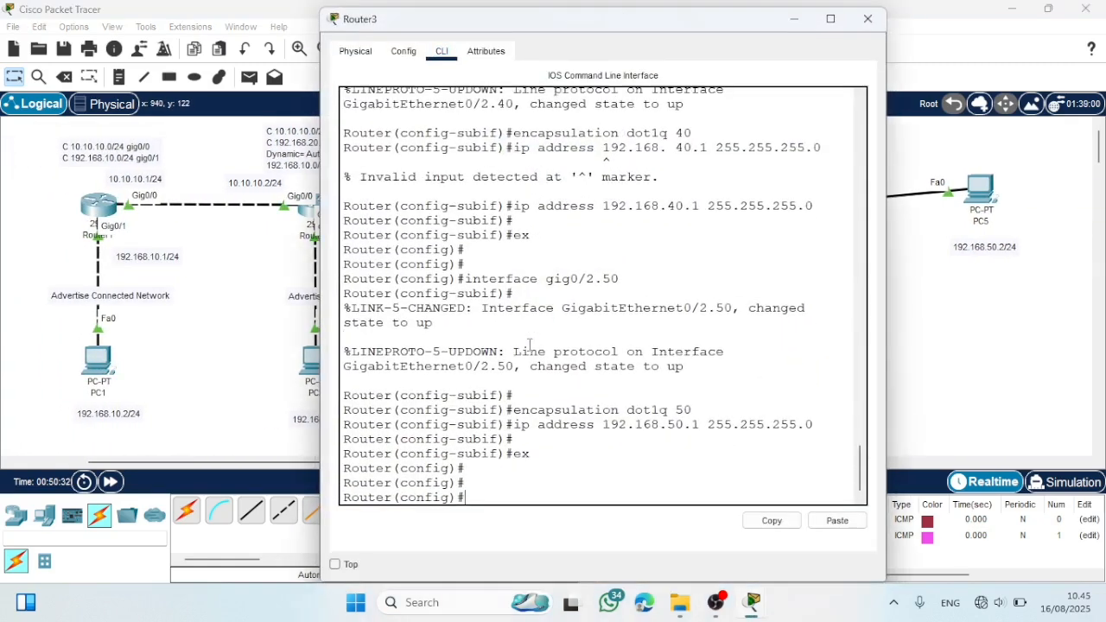
key(Return)
text(rou)
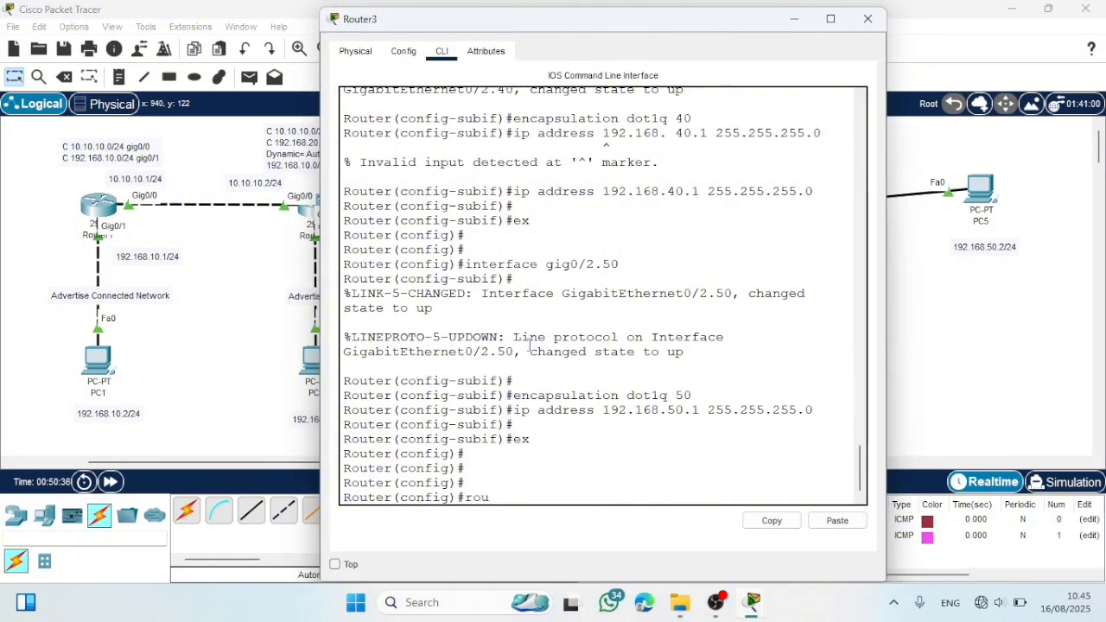
text(ter eigrp )
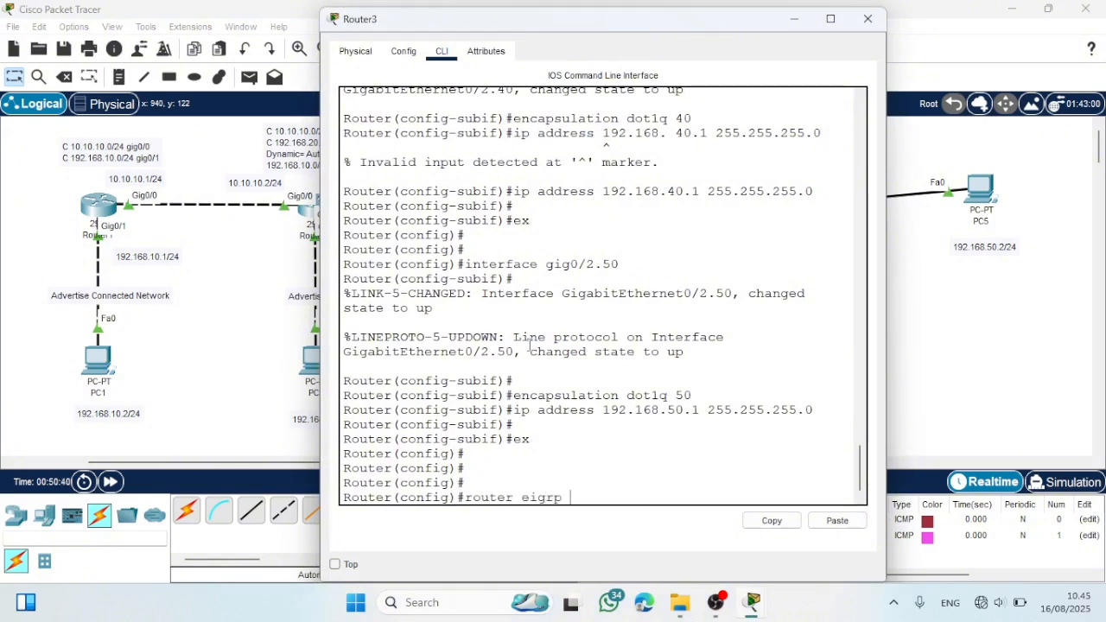
text(10)
key(Return)
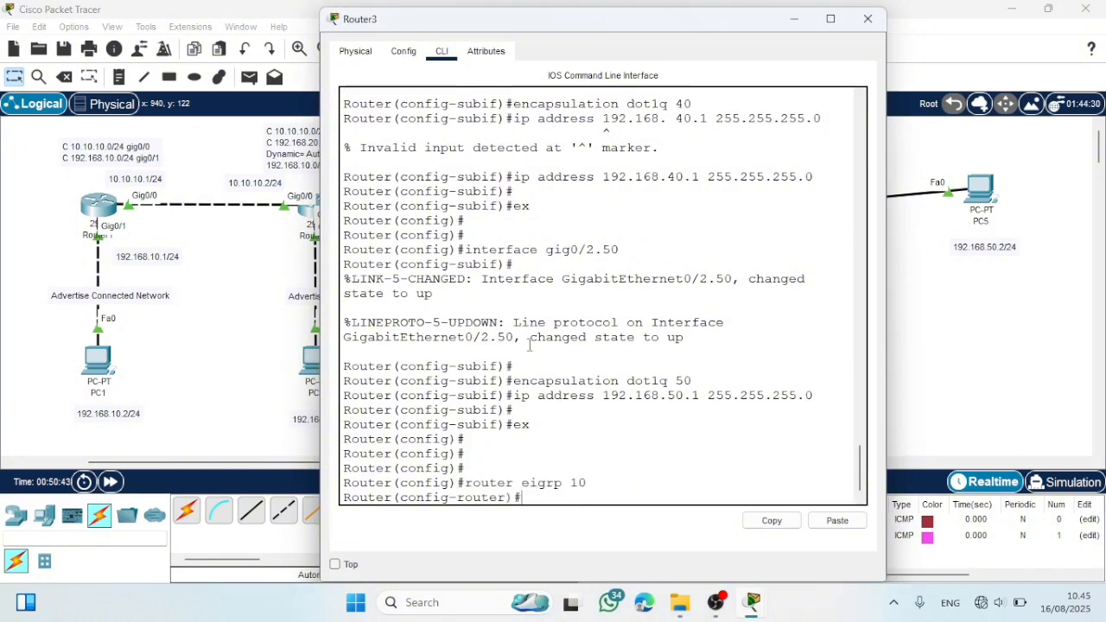
text(network)
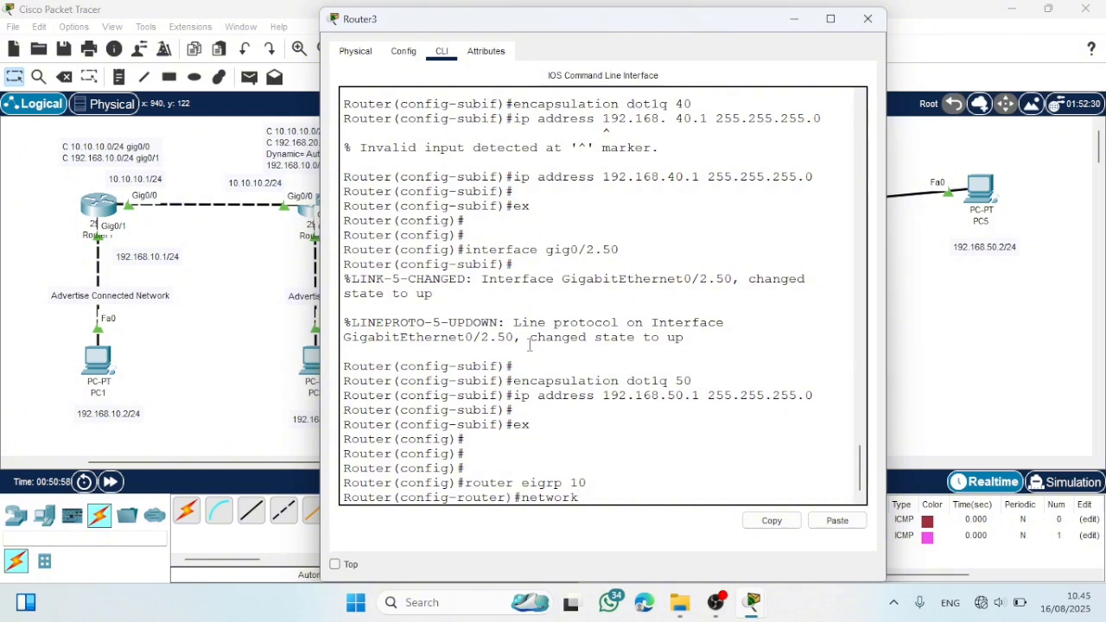
text(30.30.30)
key(Return)
- Add network 192.168.40.0 to Router3's EIGRP 10 process
key(Up)
key(BackSpace)
key(BackSpace)
key(BackSpace)
key(BackSpace)
key(BackSpace)
key(BackSpace)
key(BackSpace)
key(BackSpace)
key(BackSpace)
key(BackSpace)
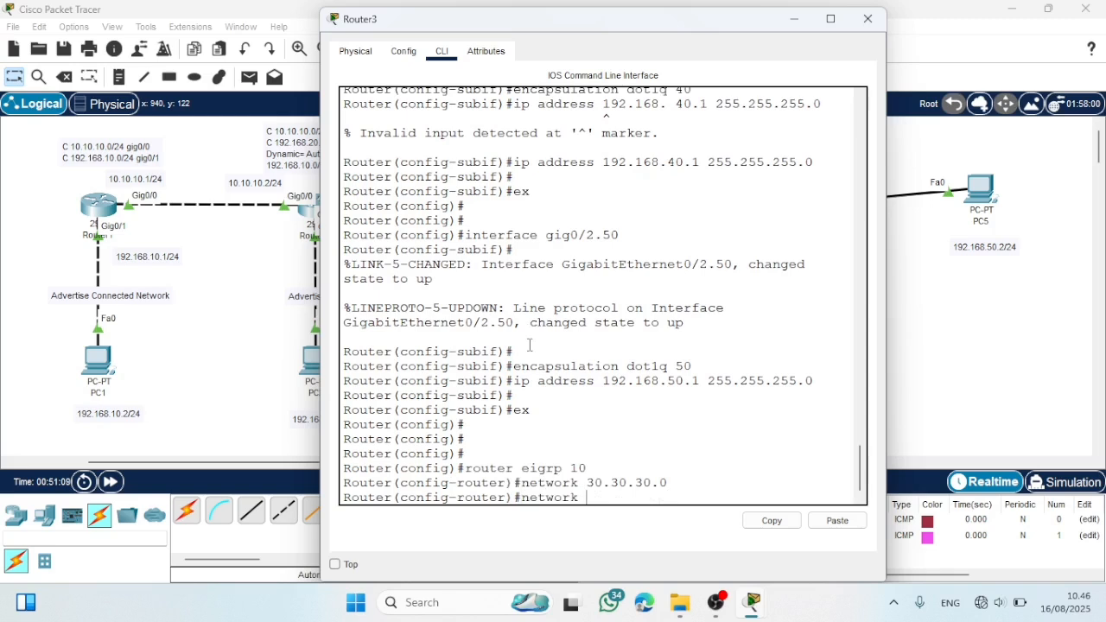
text(192.168.40.0)
key(Return)
- Add network 192.168.50.0 to Router3's EIGRP 10 process and return to global configuration mode
key(Up)
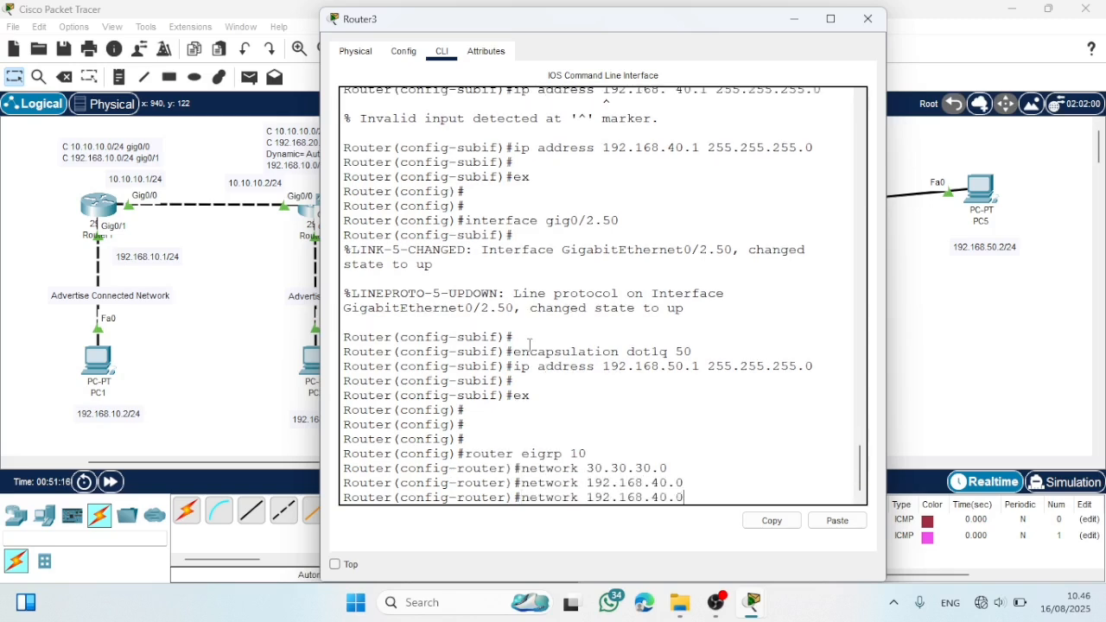
key(BackSpace)
key(BackSpace)
text(50.0)
key(Return)
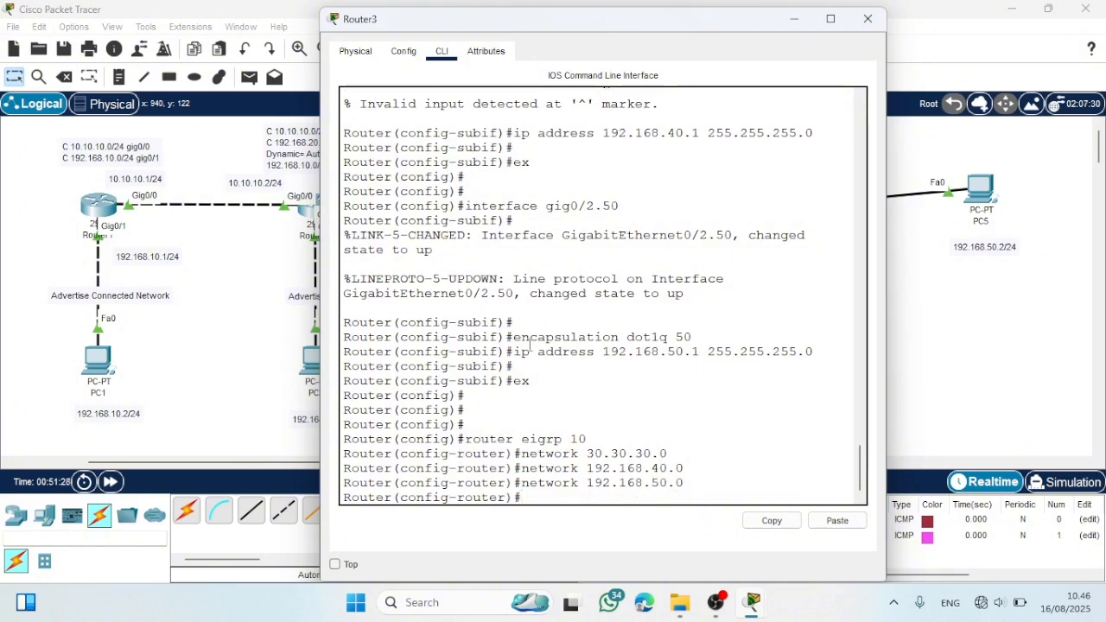
key(Return)
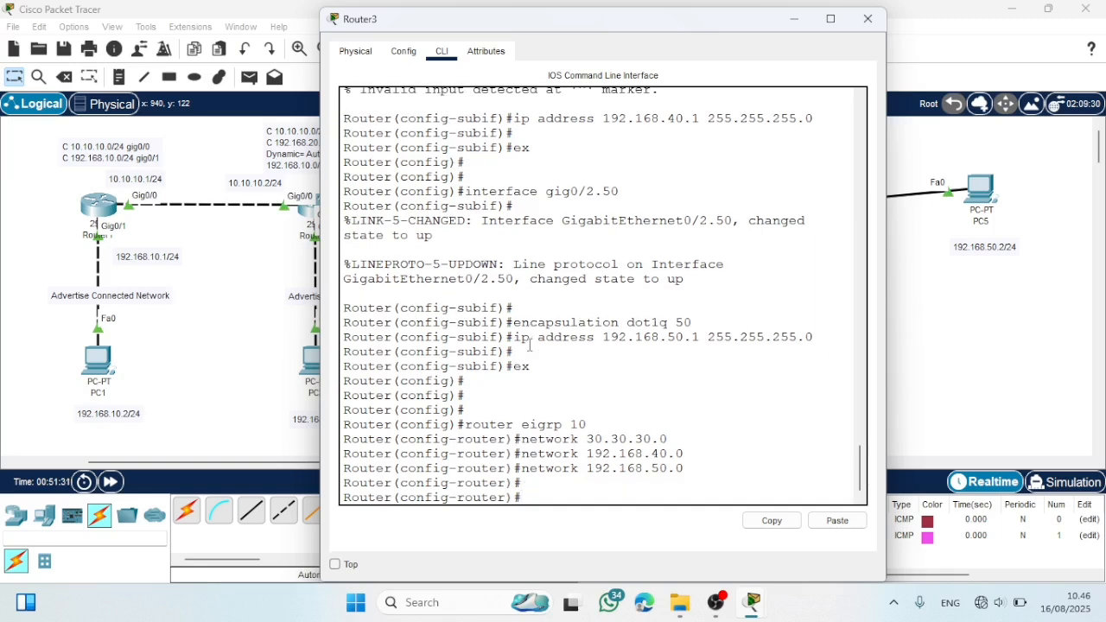
text(ex)
key(Return)
- Display Router3's complete IP routing table with do show ip route, widen the window to read it, and close it
text(do show)
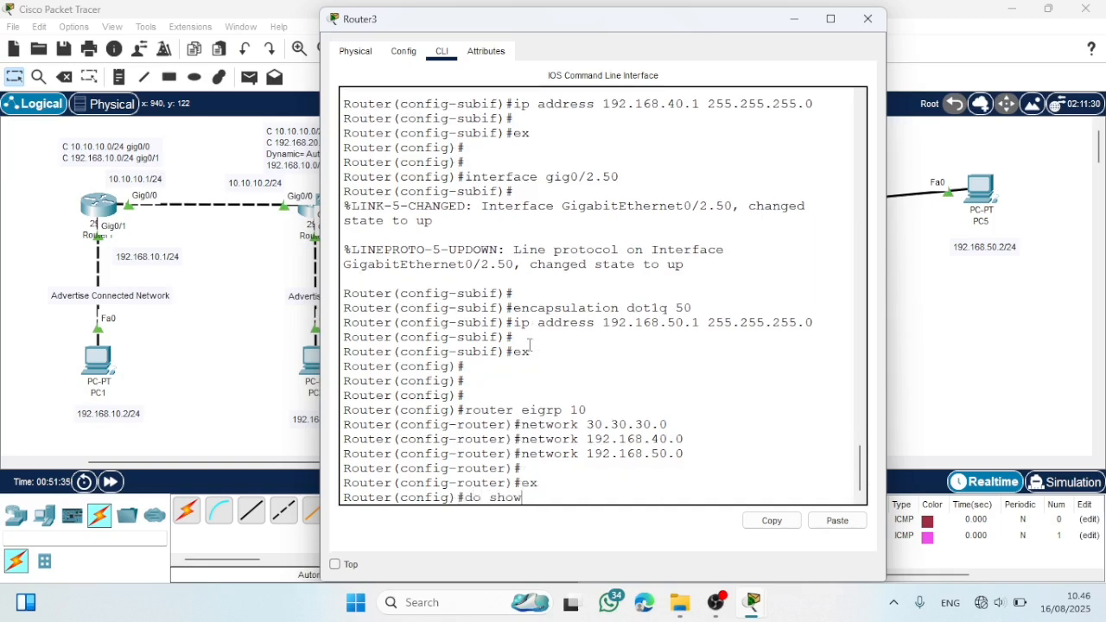
text( ip)
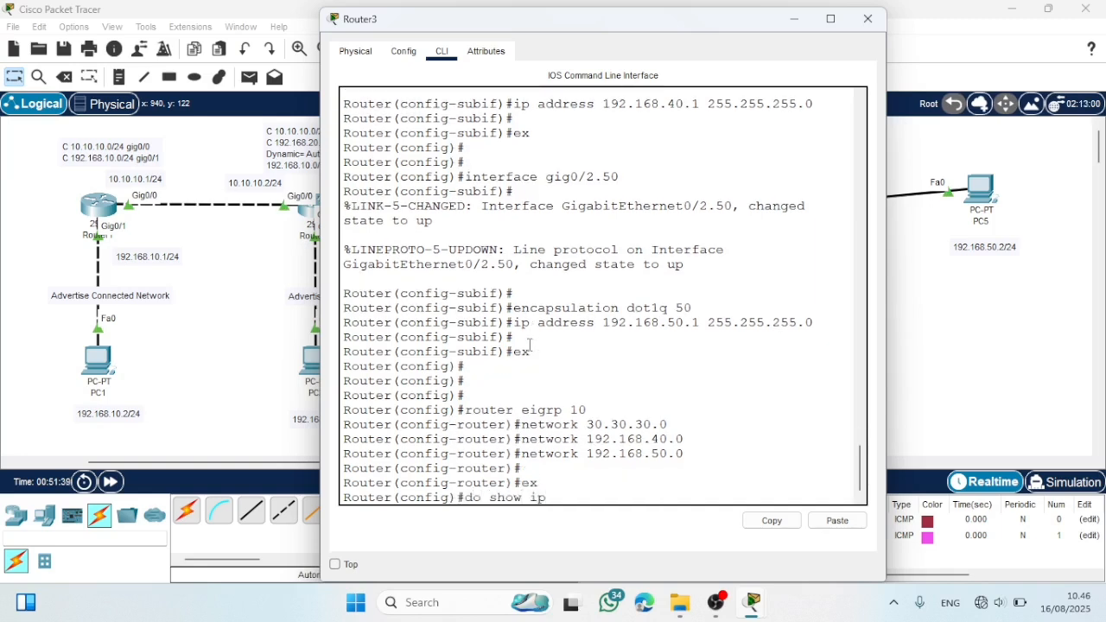
text( route)
key(Return)
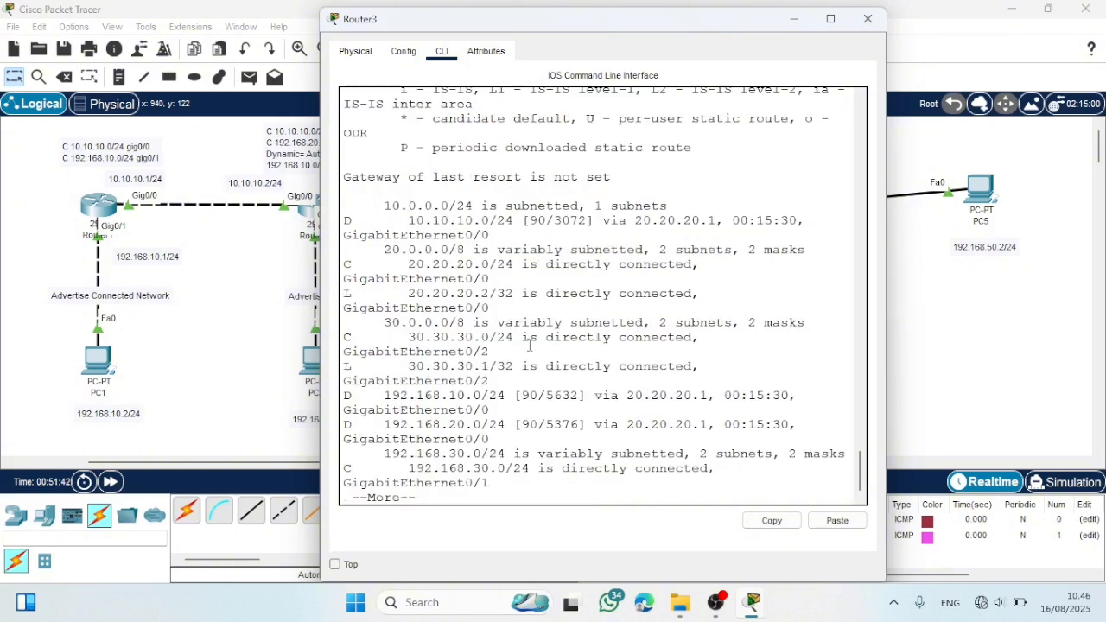
drag(320, 272, 247, 271)
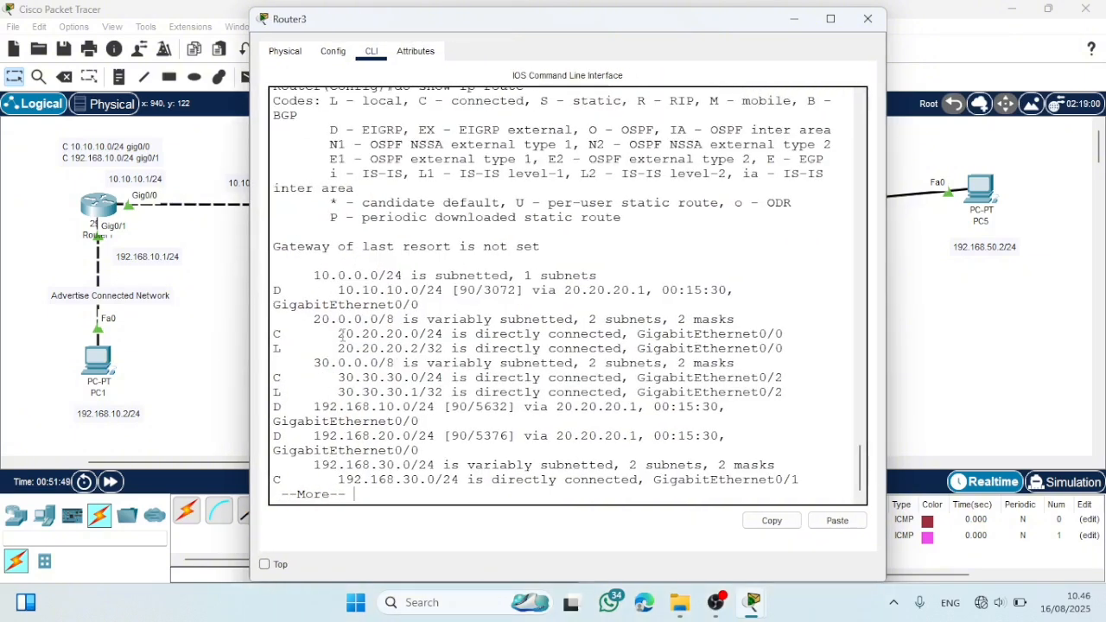
key(space)
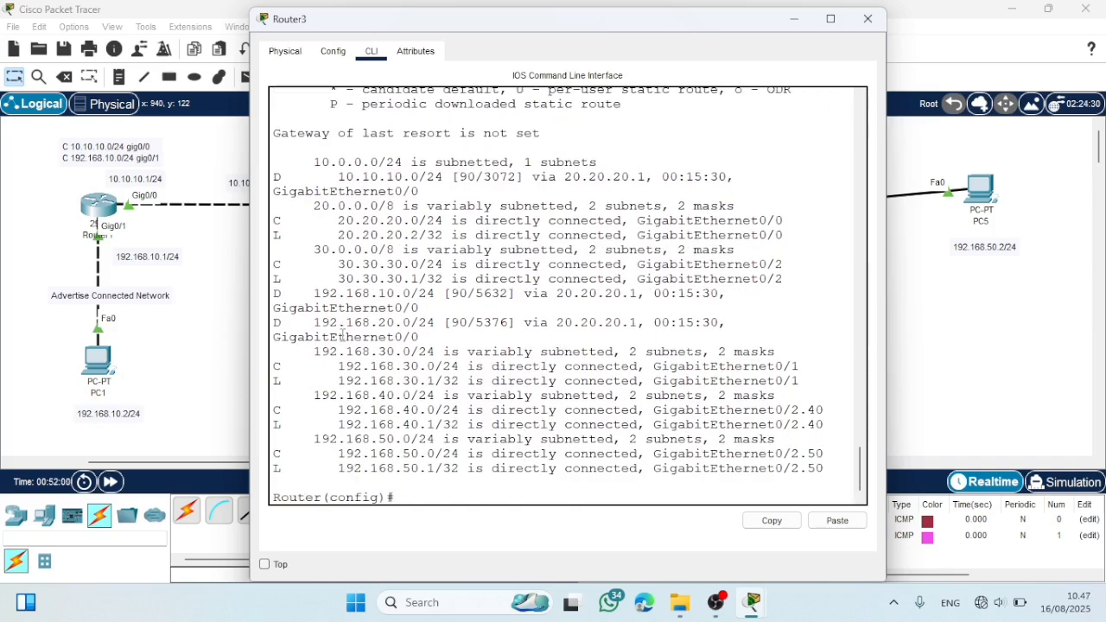
click(868, 19)
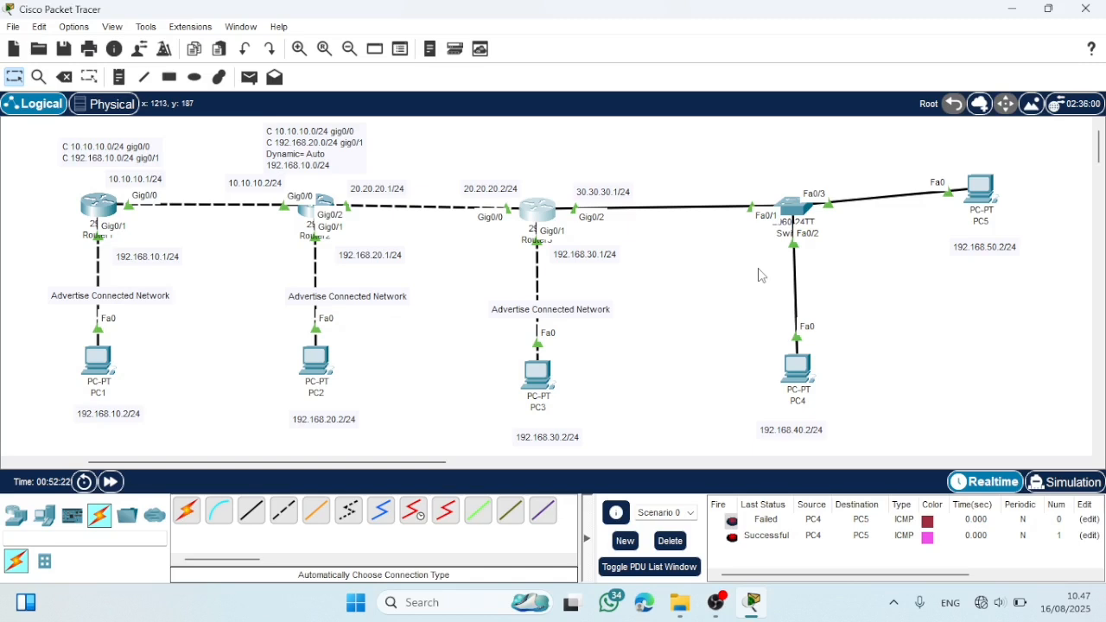
- Open Router2's command line and enter global configuration mode
click(319, 208)
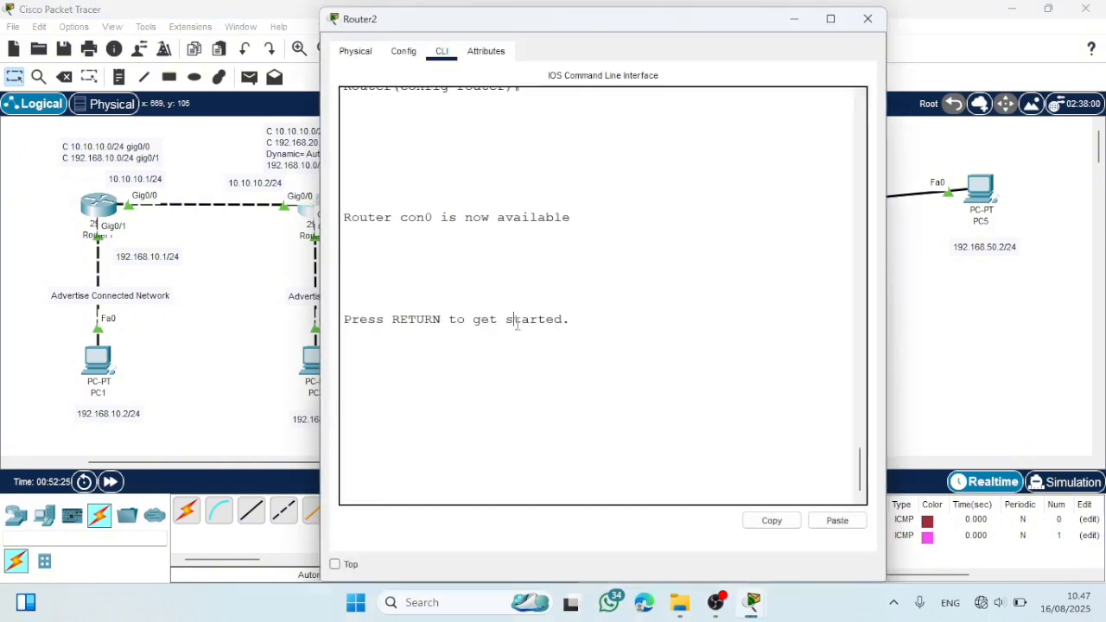
key(Return)
text(en)
key(Return)
text(con)
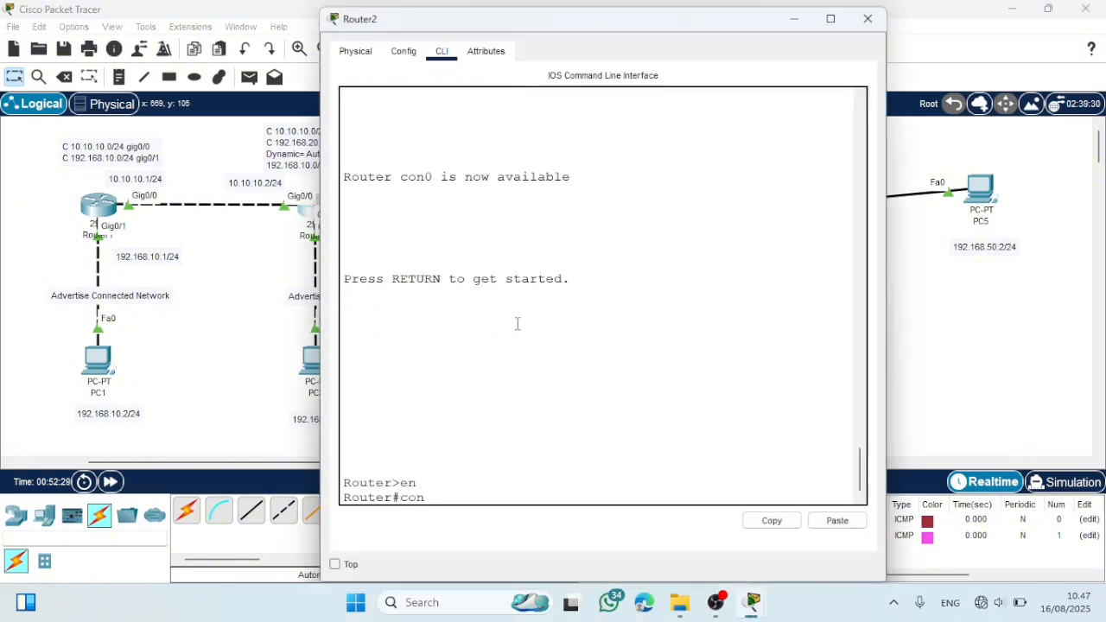
text(f t)
key(Return)
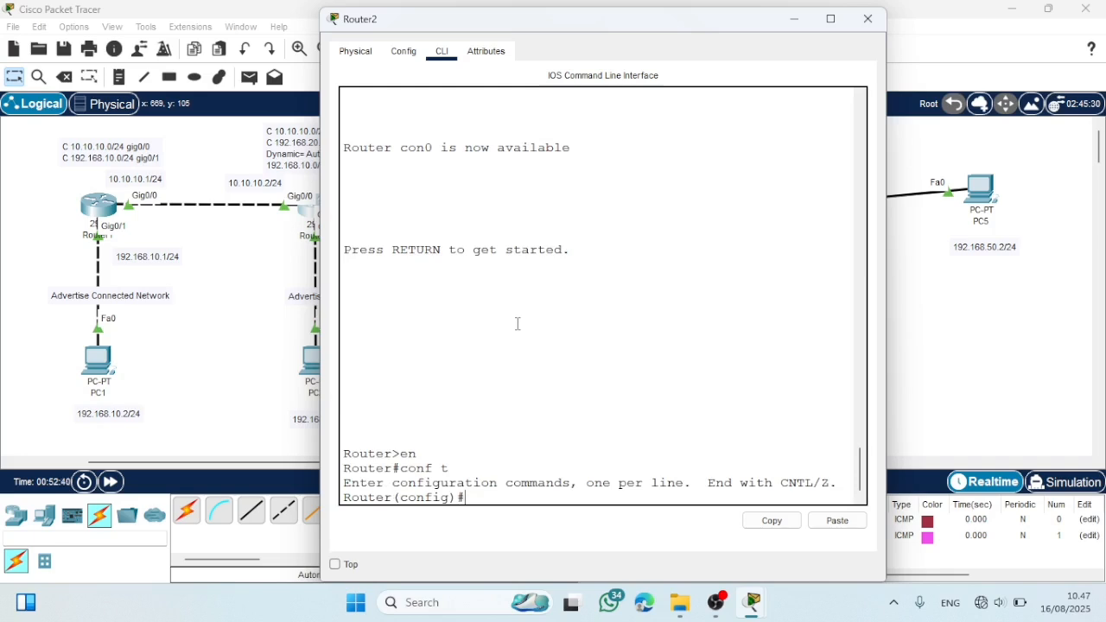
- Display Router2's complete IP routing table with do show ip route, widen the window to read it, and close it
text(do show ip route)
key(Return)
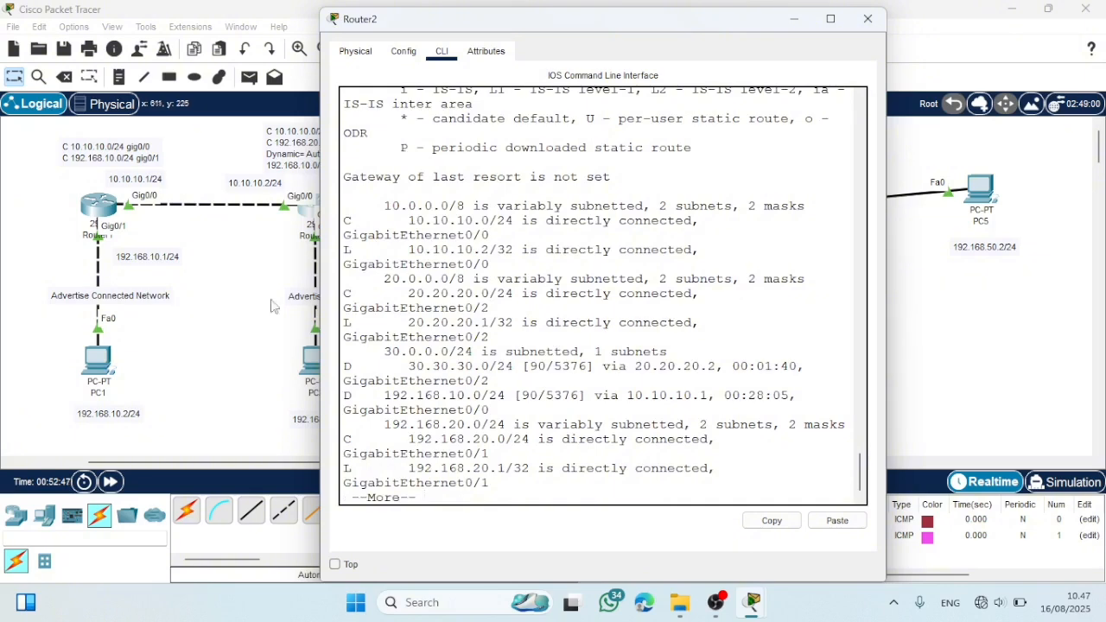
key(Return)
key(Return)
key(Return)
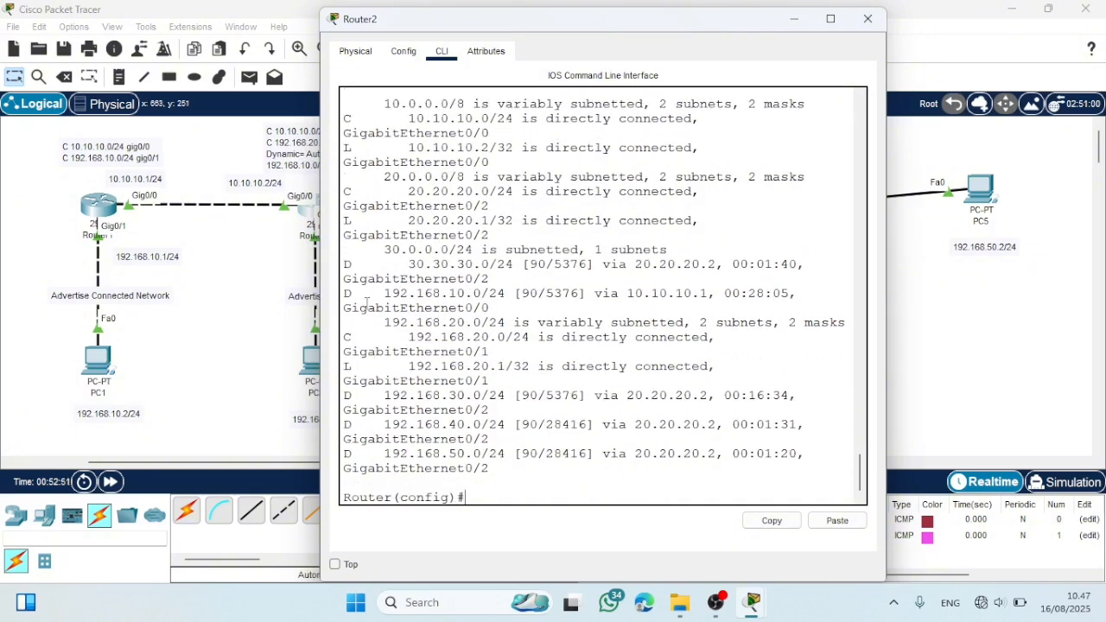
drag(320, 294, 216, 288)
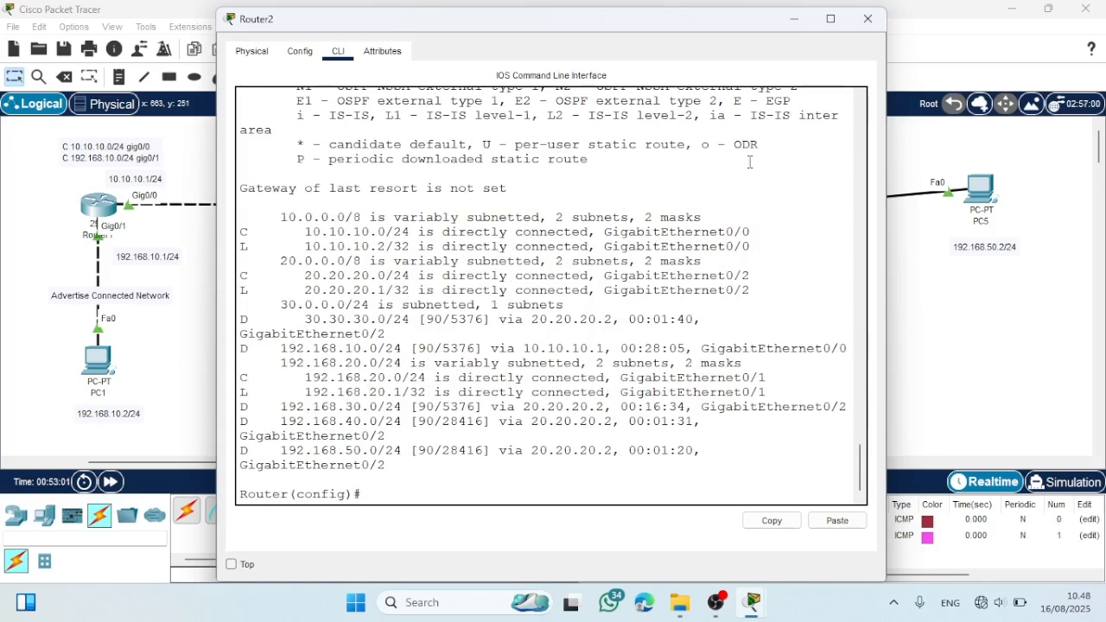
click(867, 18)
- Open Router1's command line and enter global configuration mode
click(98, 202)
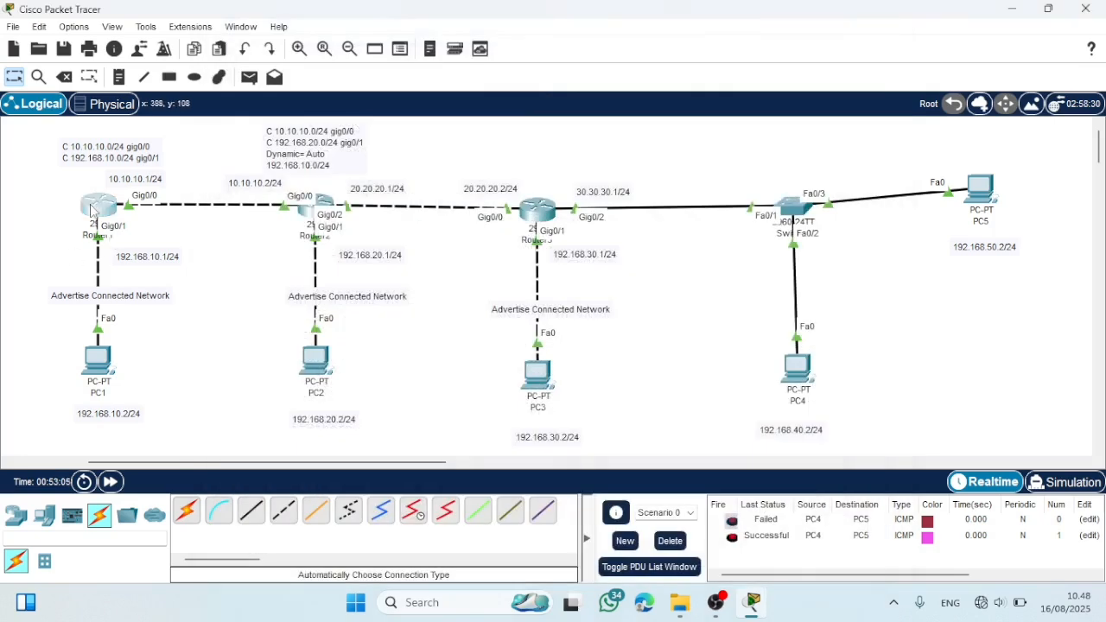
text(en)
key(Return)
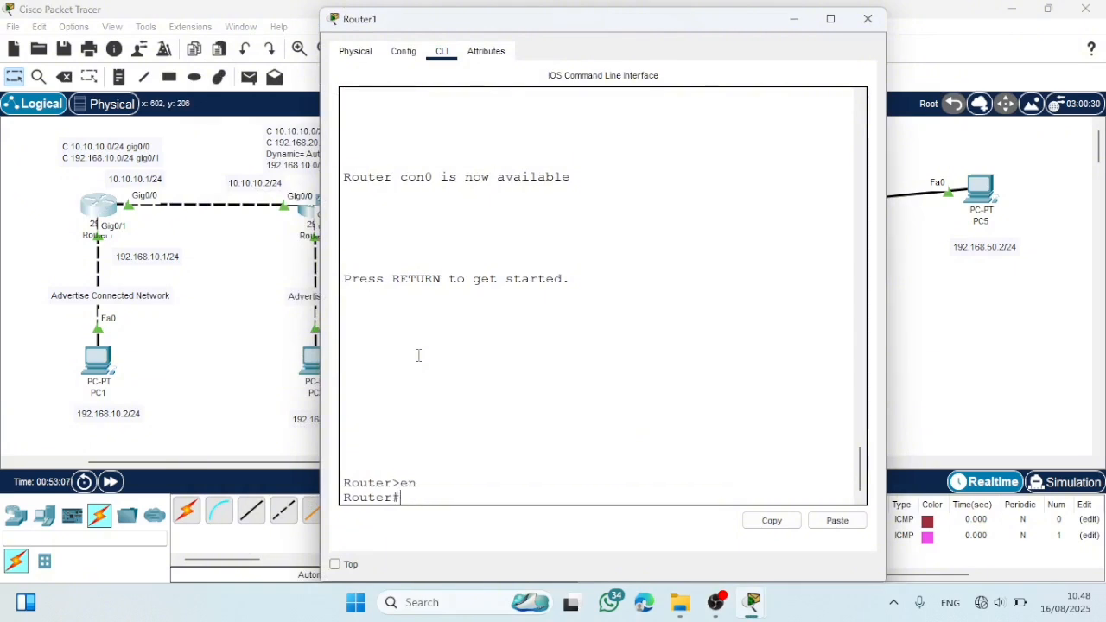
text(conf t)
key(Return)
- Display Router1's complete IP routing table with do show ip route, widen the window to read it, and close it
text(do )
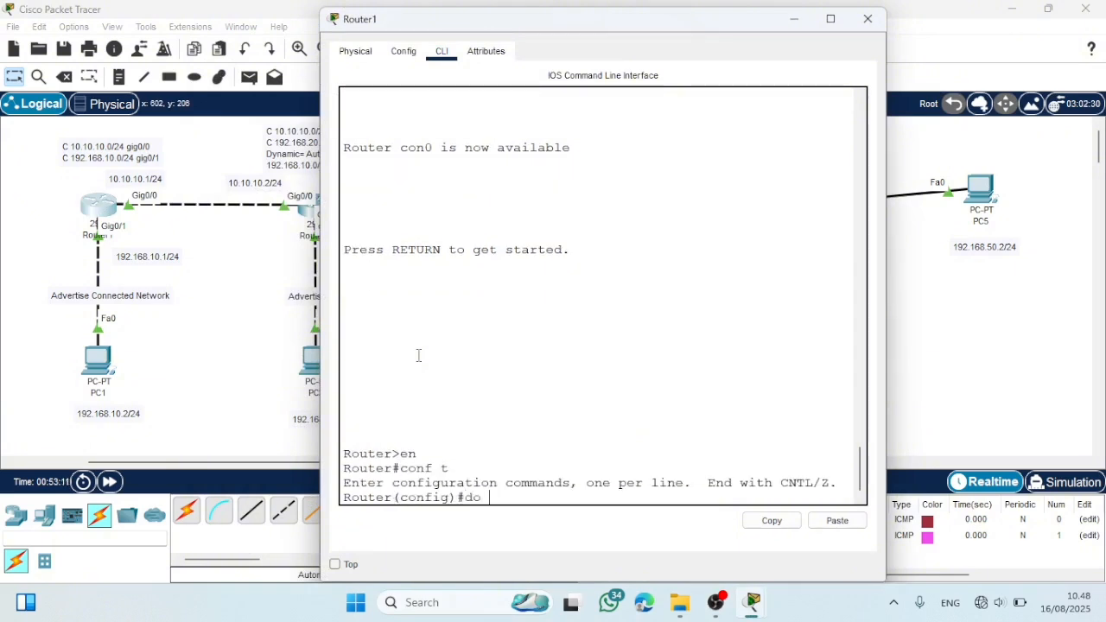
text(show ip rou)
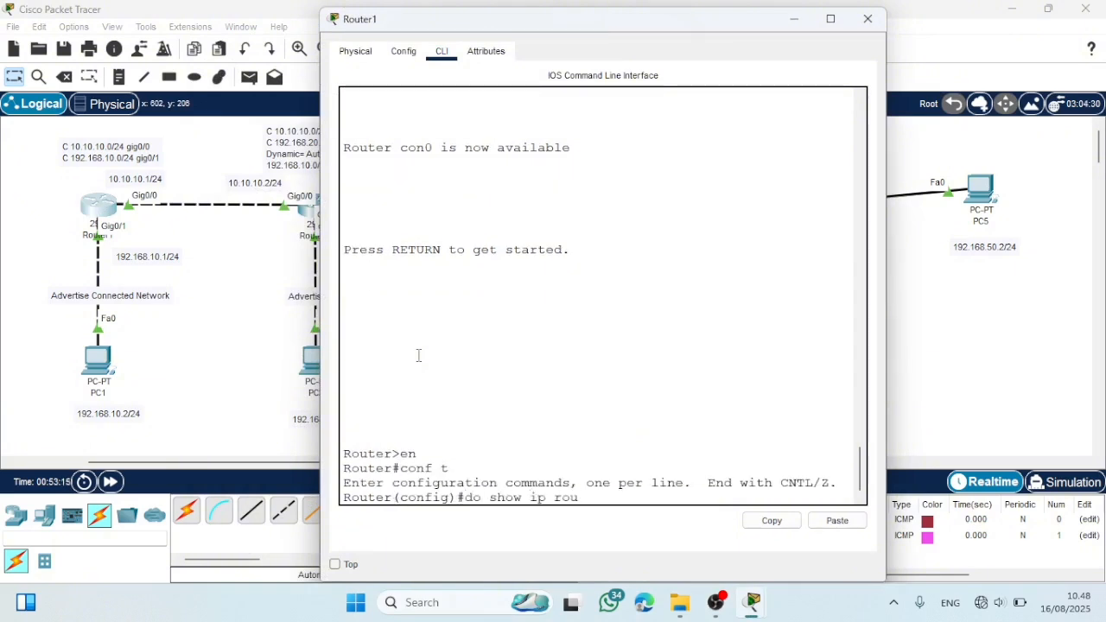
text(te)
key(Return)
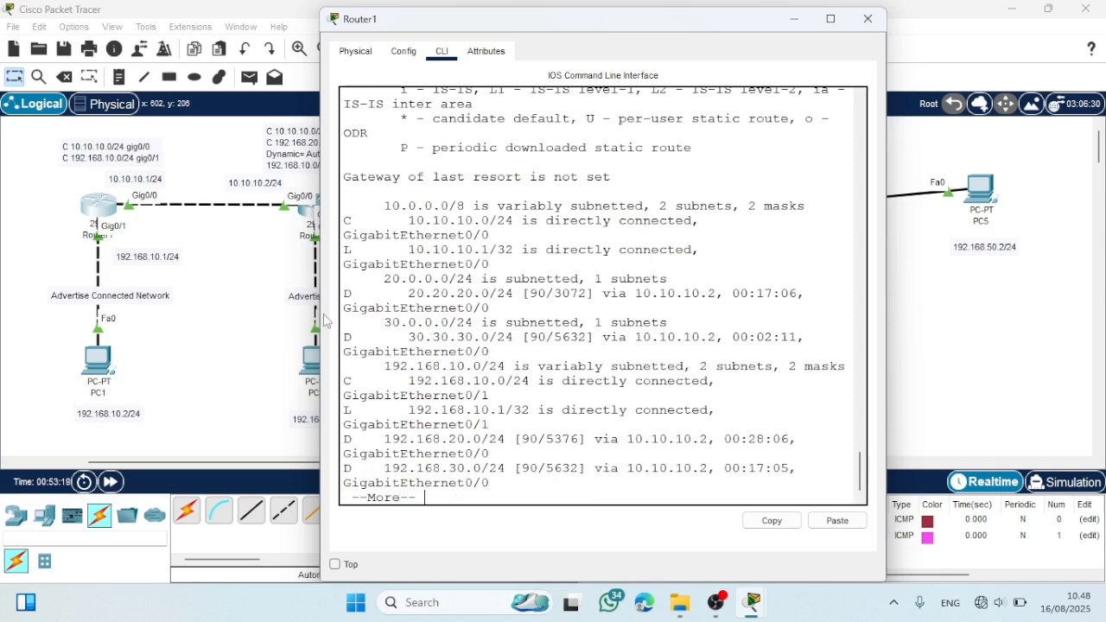
drag(318, 309, 213, 308)
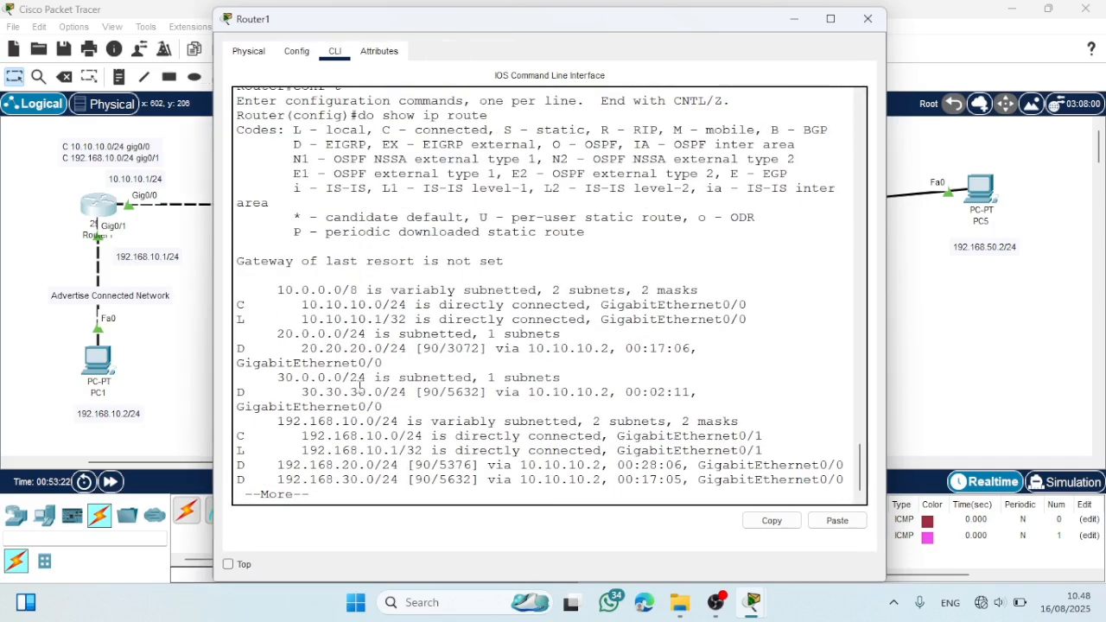
key(space)
key(Return)
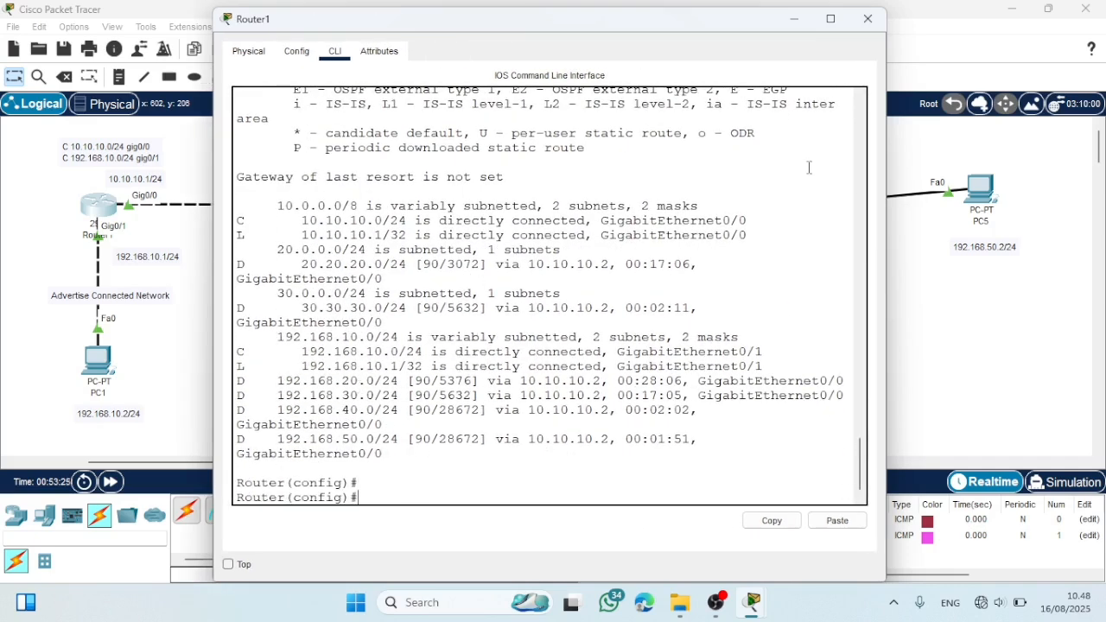
click(868, 18)
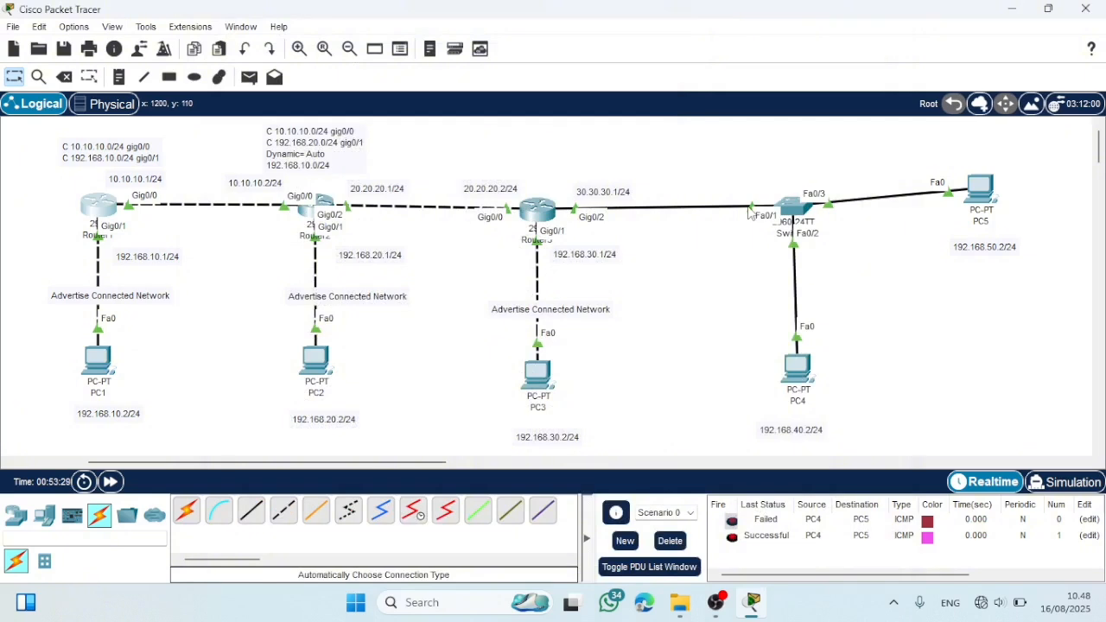
- Delete the existing PDU scenario and test connectivity with simple PDUs from PC2 to PC4 and from PC2 to PC5
click(667, 541)
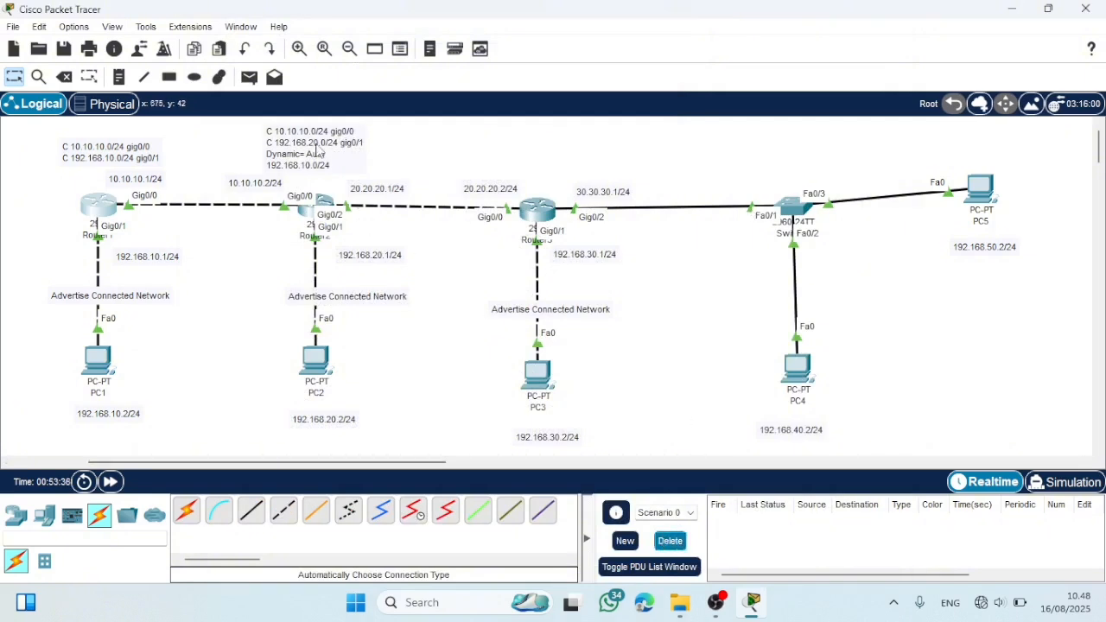
click(249, 77)
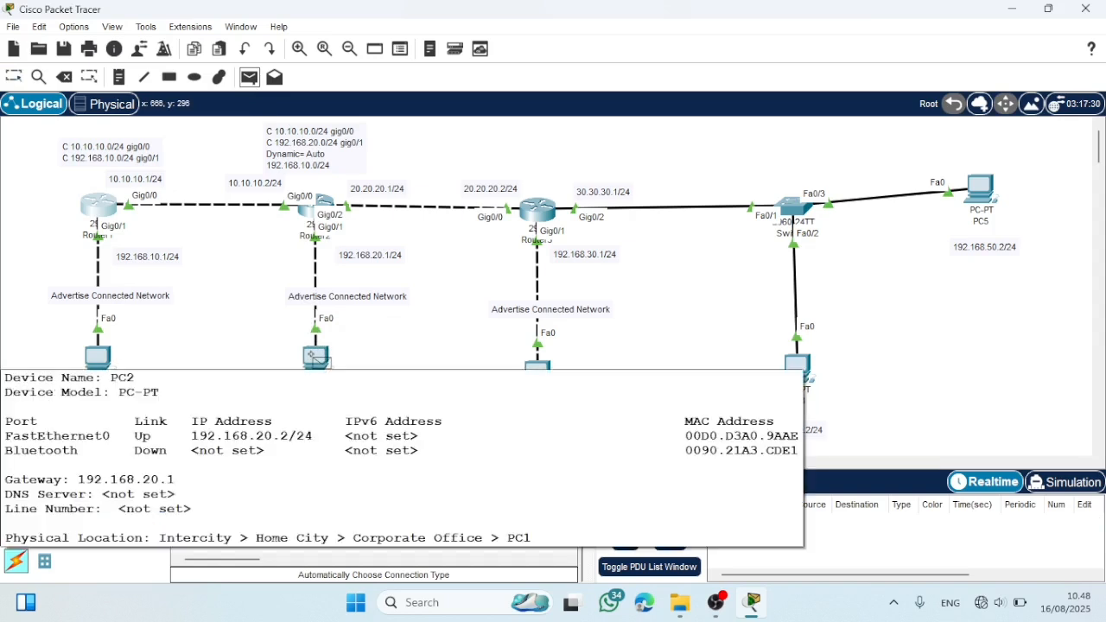
click(316, 356)
click(795, 368)
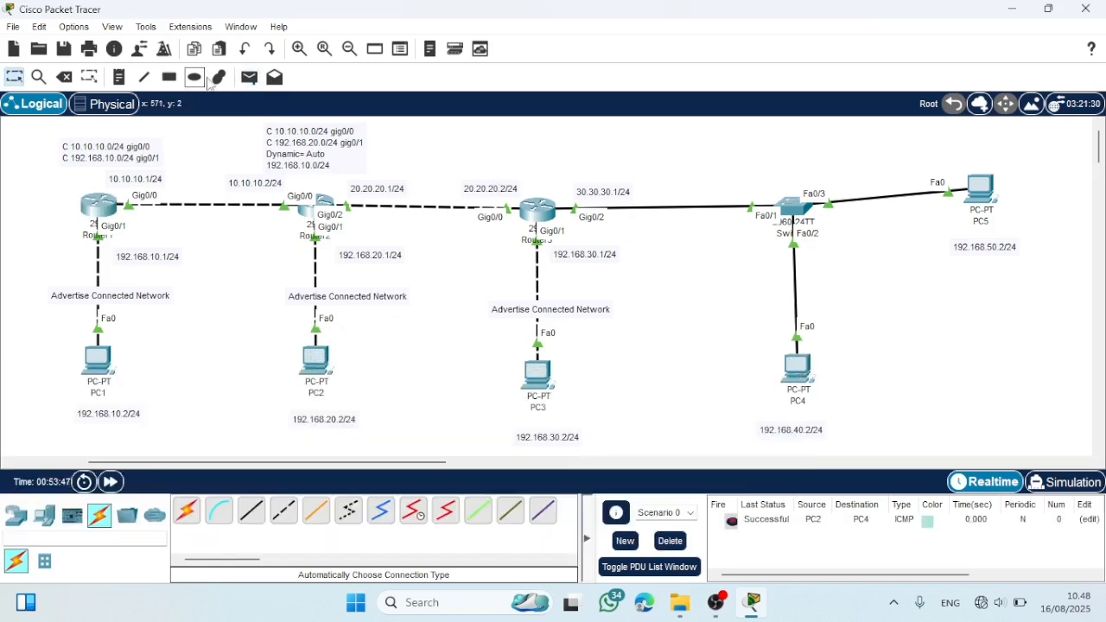
click(249, 77)
click(316, 356)
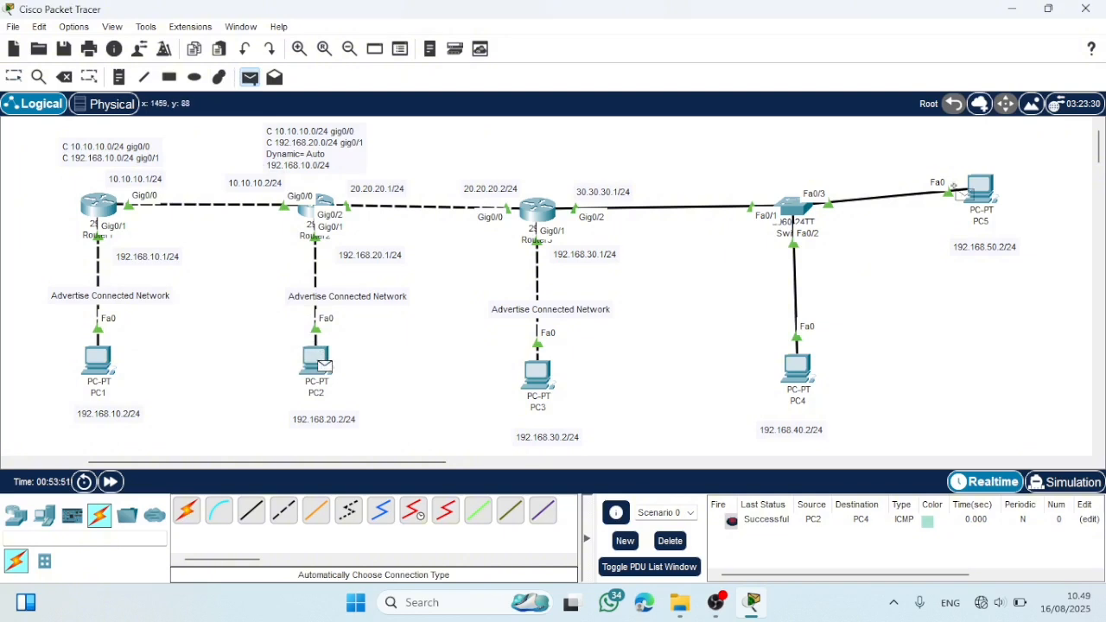
click(976, 190)
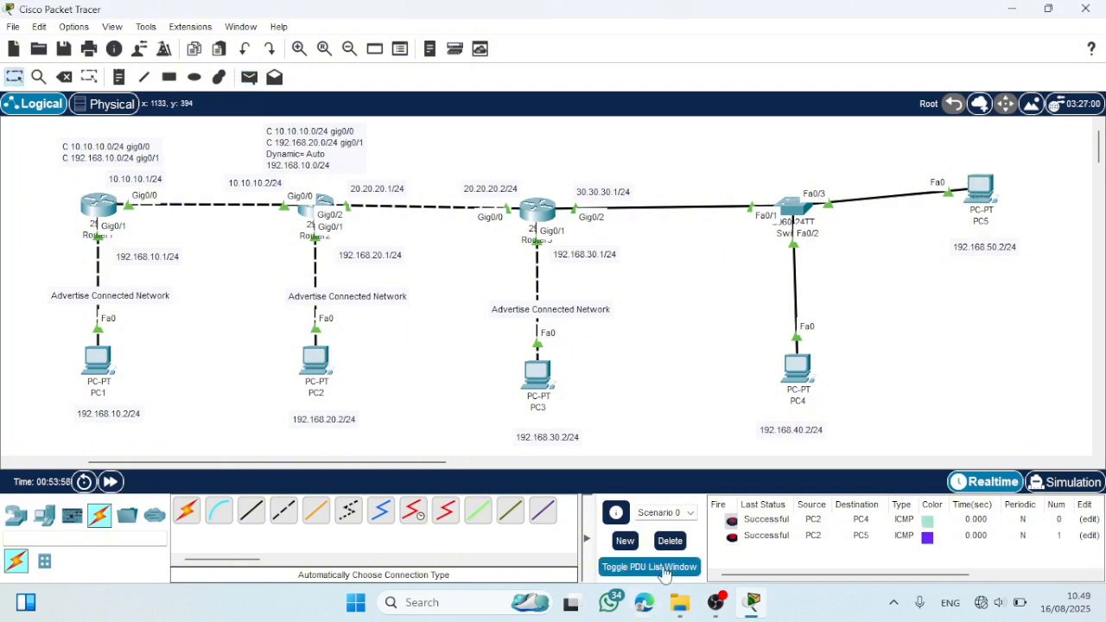
- Clear the PC2 test PDUs and send simple PDUs from PC1 to PC4 and from PC1 to PC5
click(671, 540)
click(248, 77)
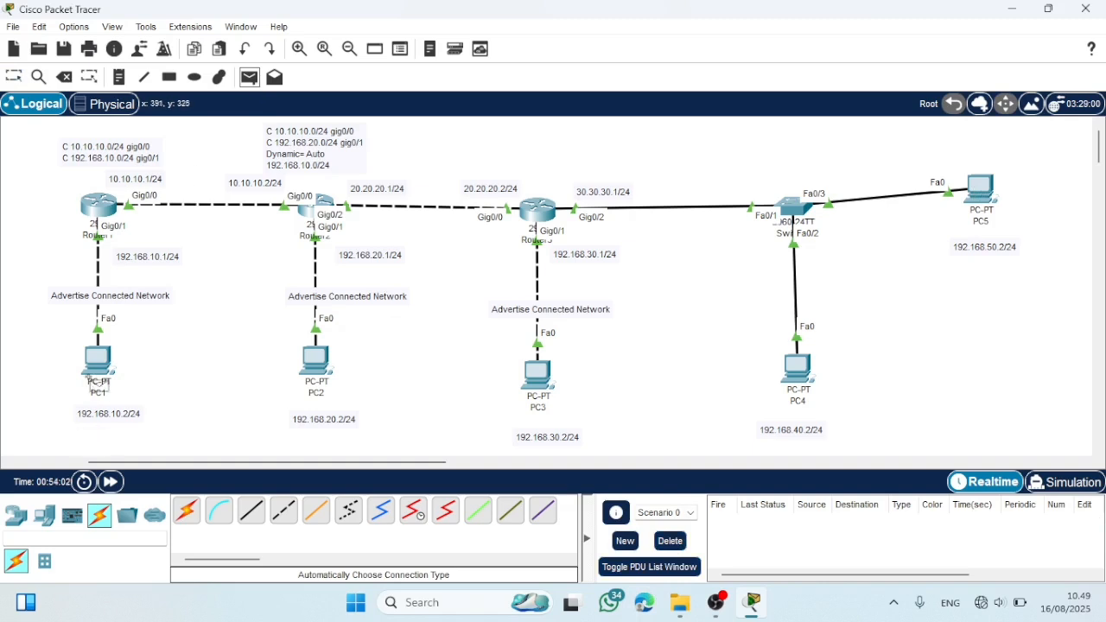
click(97, 363)
click(802, 380)
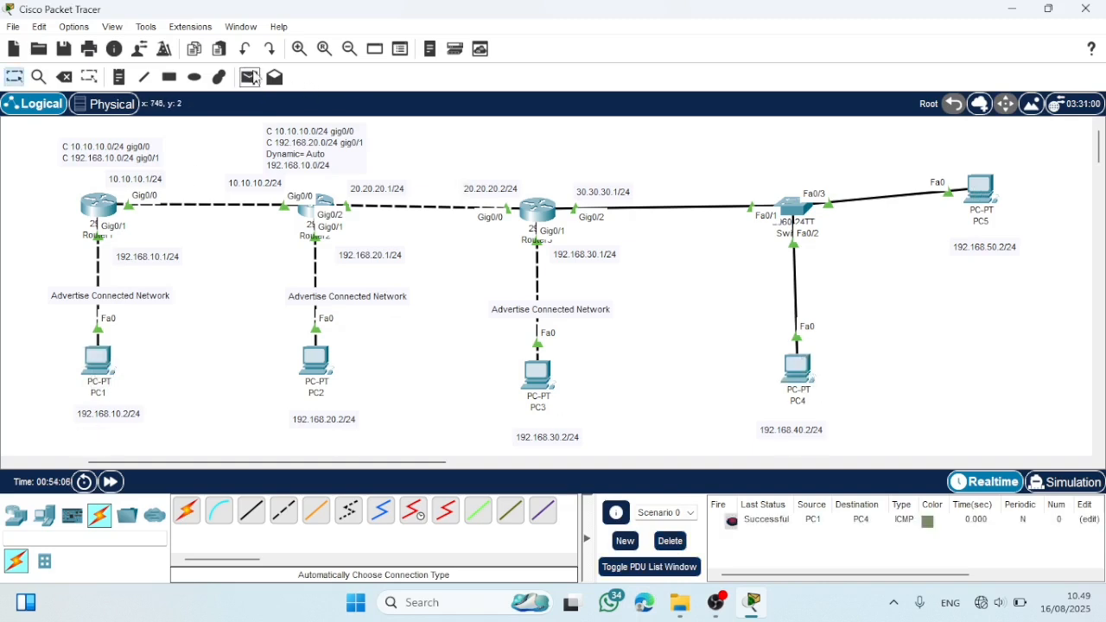
click(98, 363)
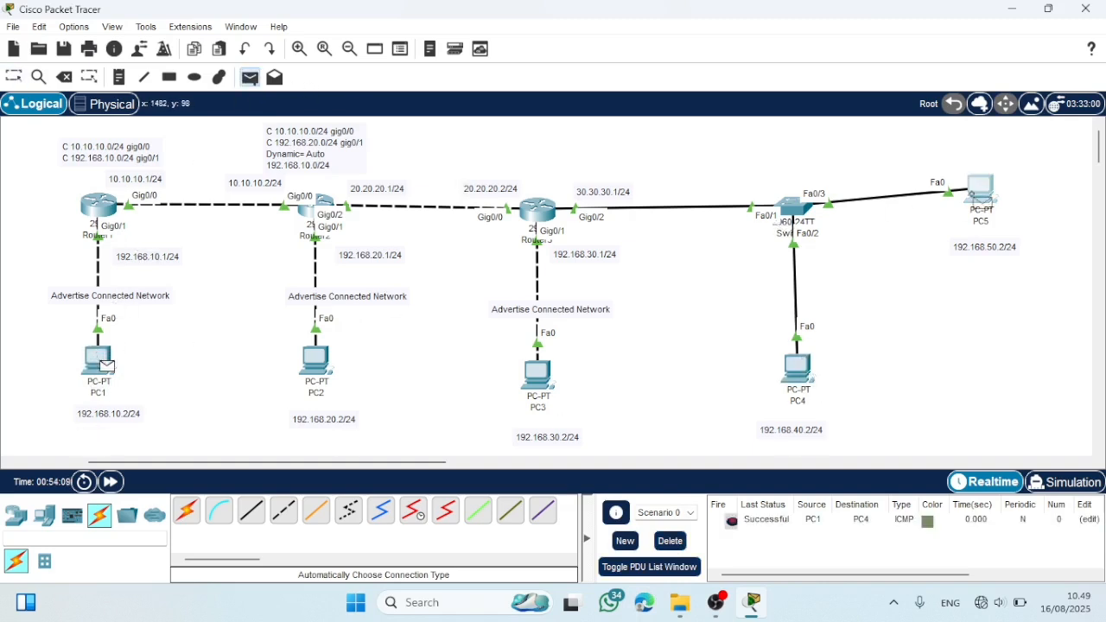
click(979, 190)
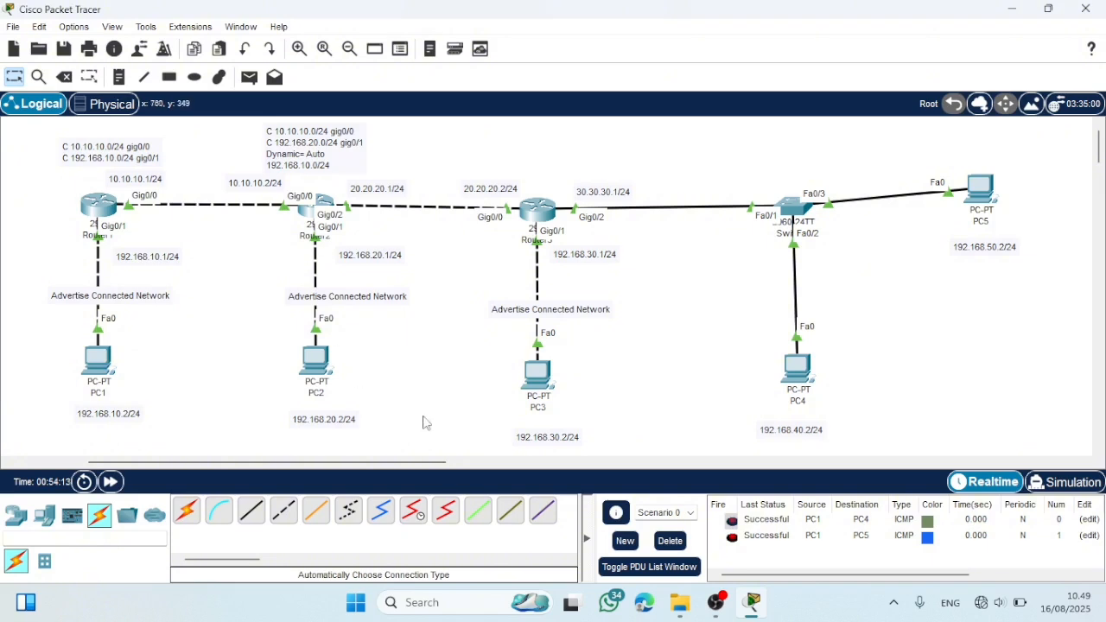
- Clear the PC1 test PDUs and send simple PDUs from PC3 to PC4 and from PC3 to PC5
click(669, 540)
click(250, 77)
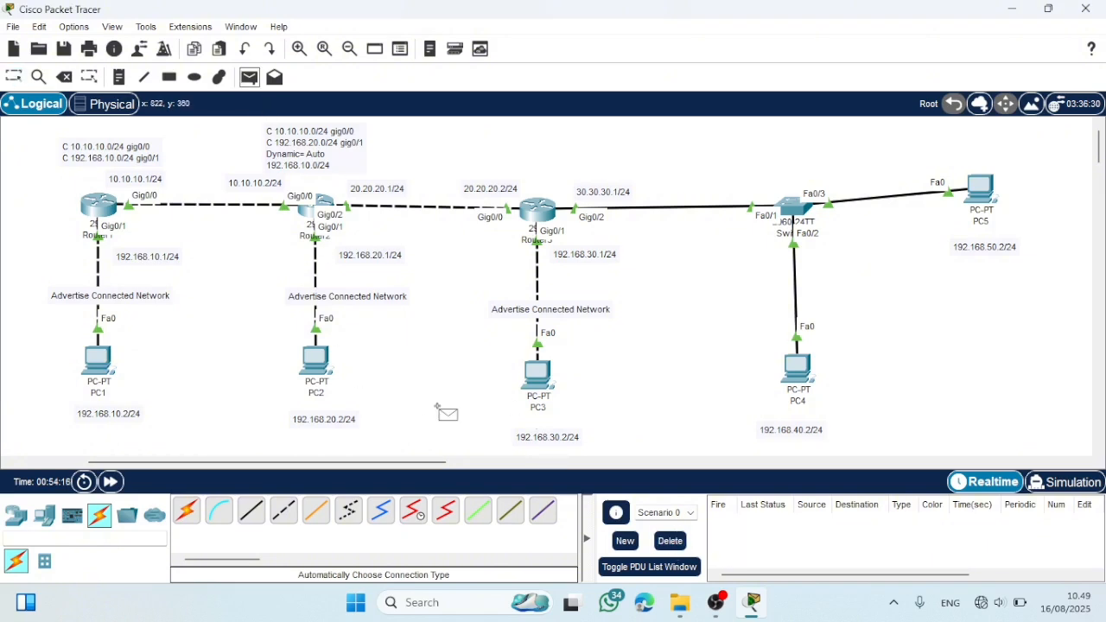
click(538, 376)
click(776, 383)
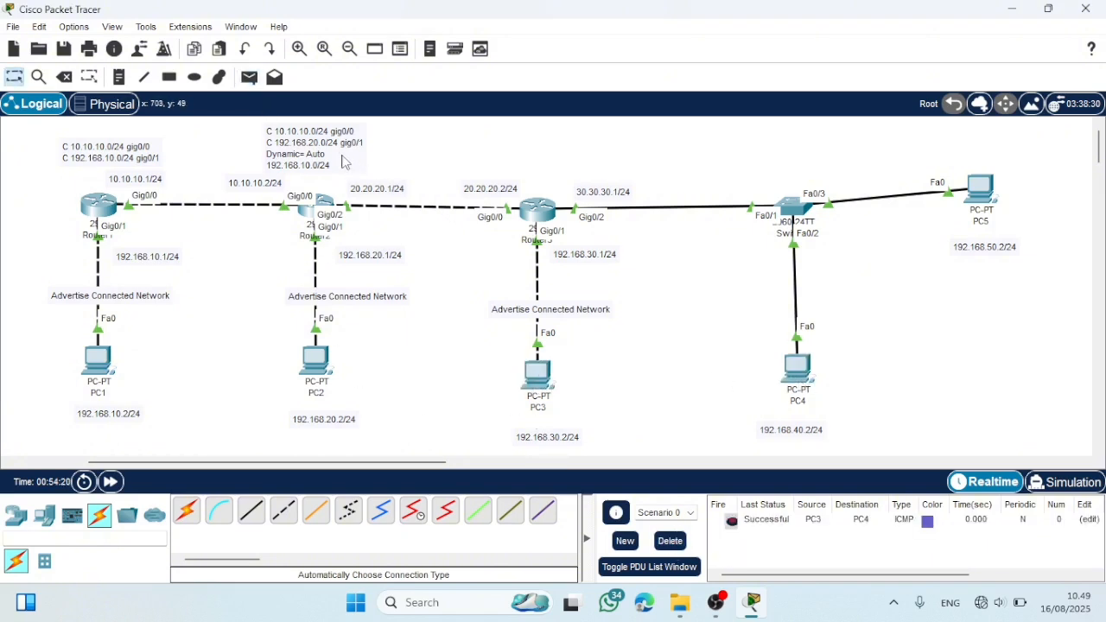
click(249, 76)
click(536, 376)
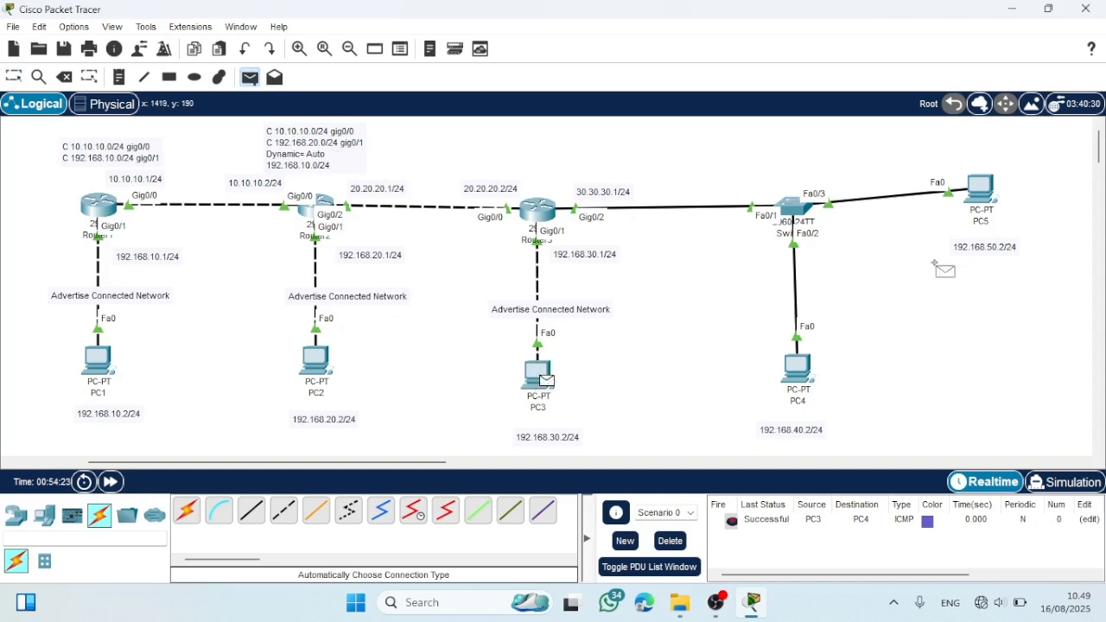
click(985, 188)
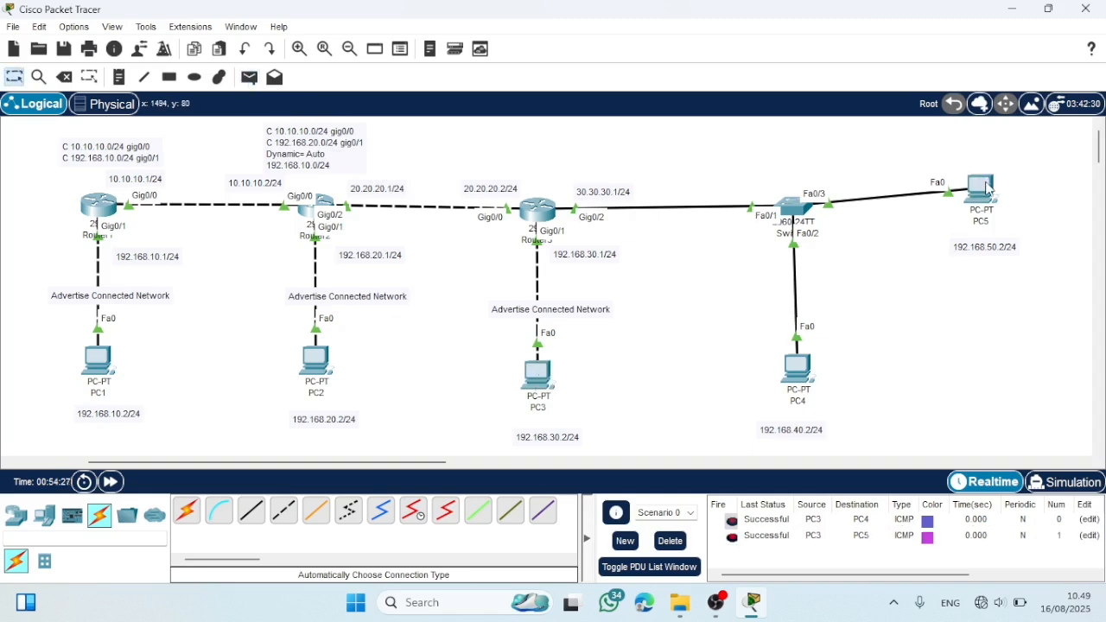